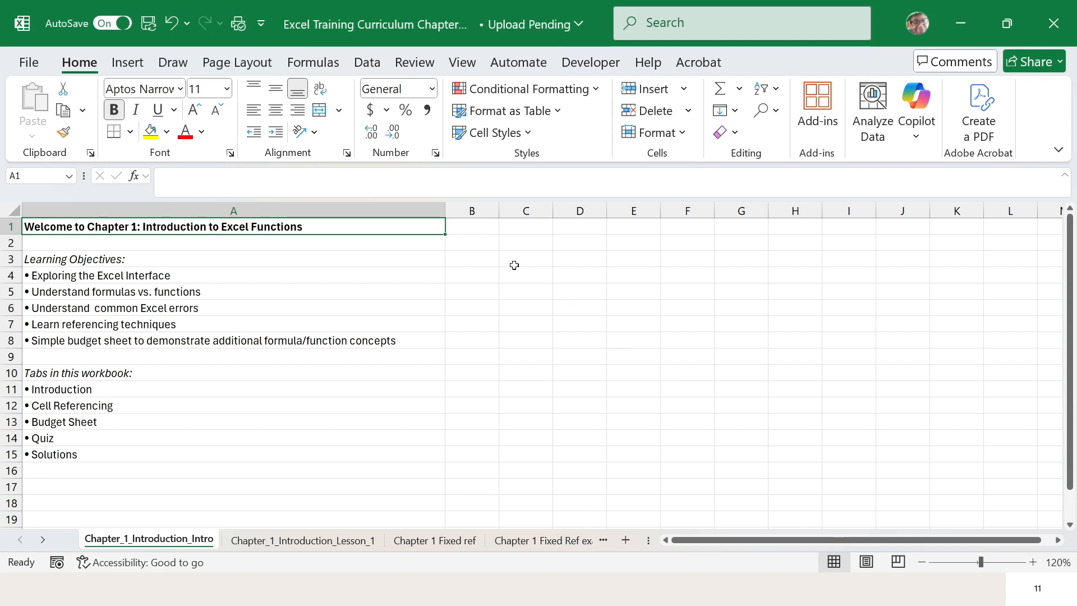
Look over the insert, draw, page layout and formula command groups, and return to the home commands.
{"action": "left_click", "coordinate": [127, 67]}
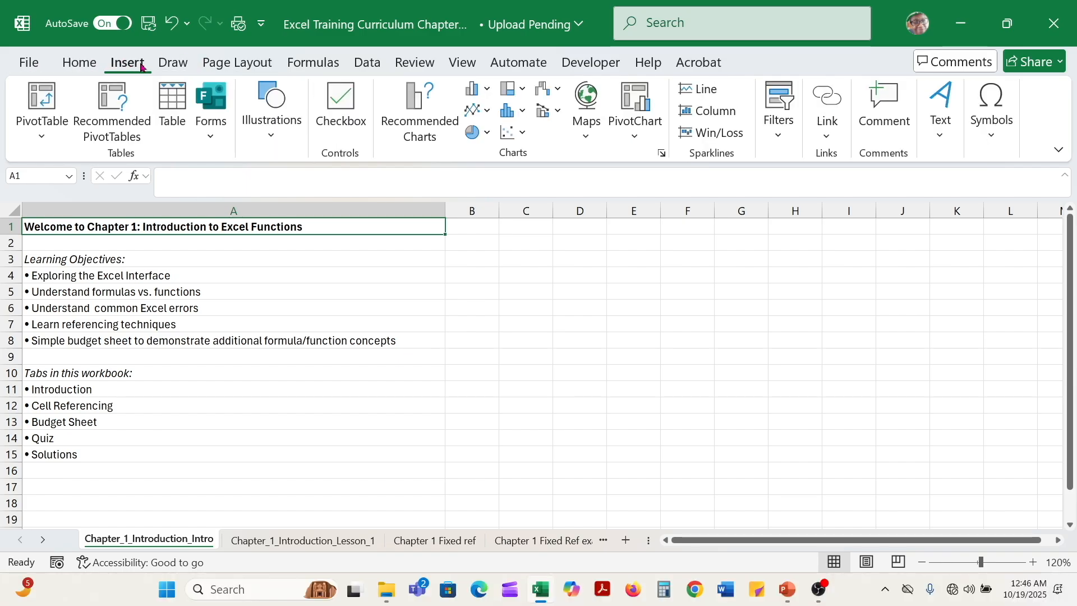
{"action": "key", "text": "super+s"}
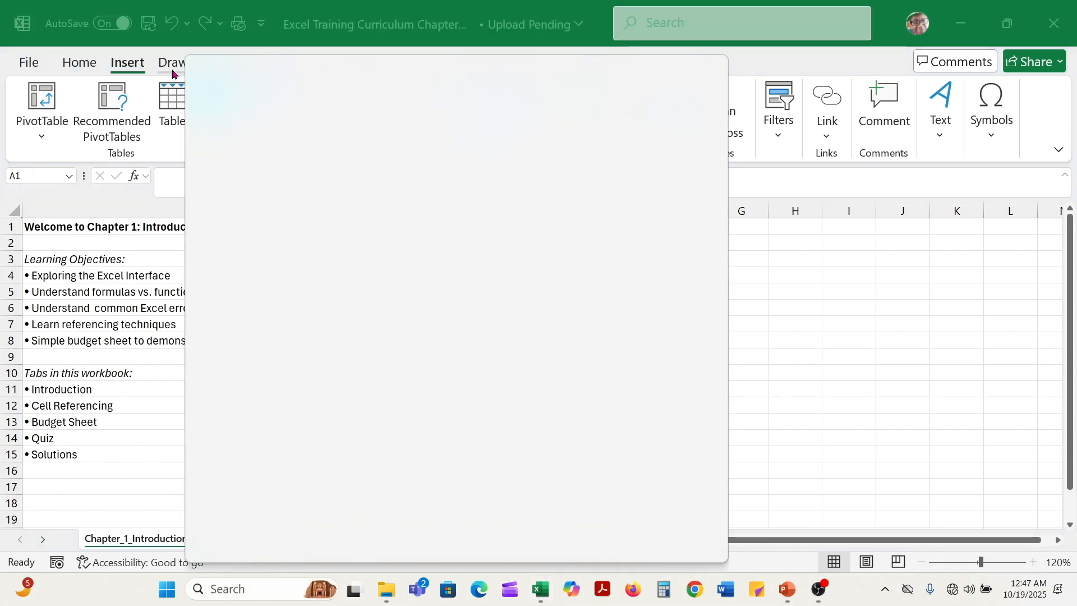
{"action": "key", "text": "Escape"}
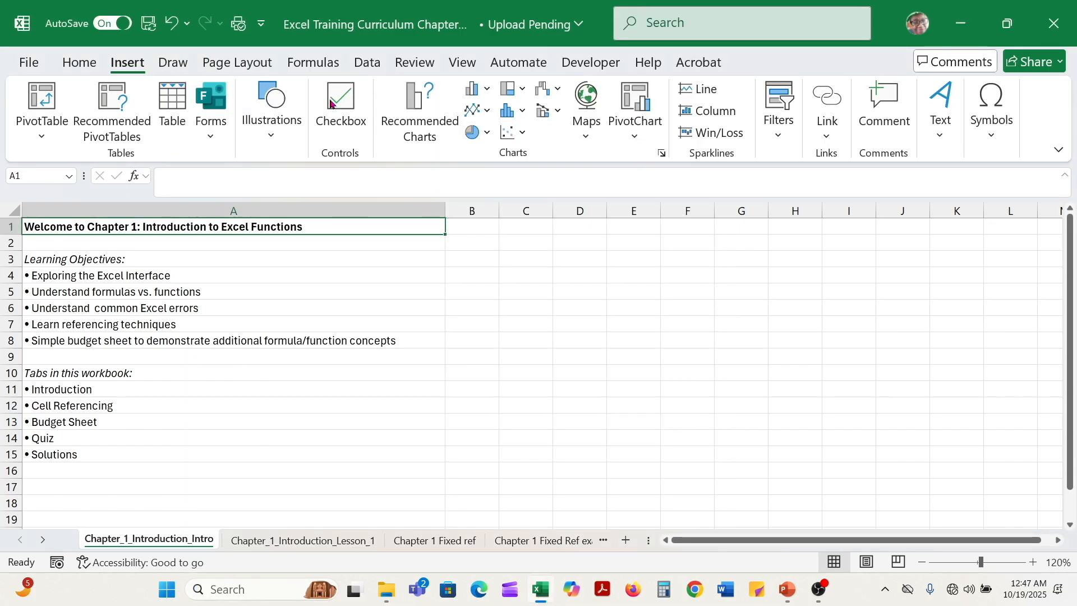
{"action": "left_click", "coordinate": [178, 64]}
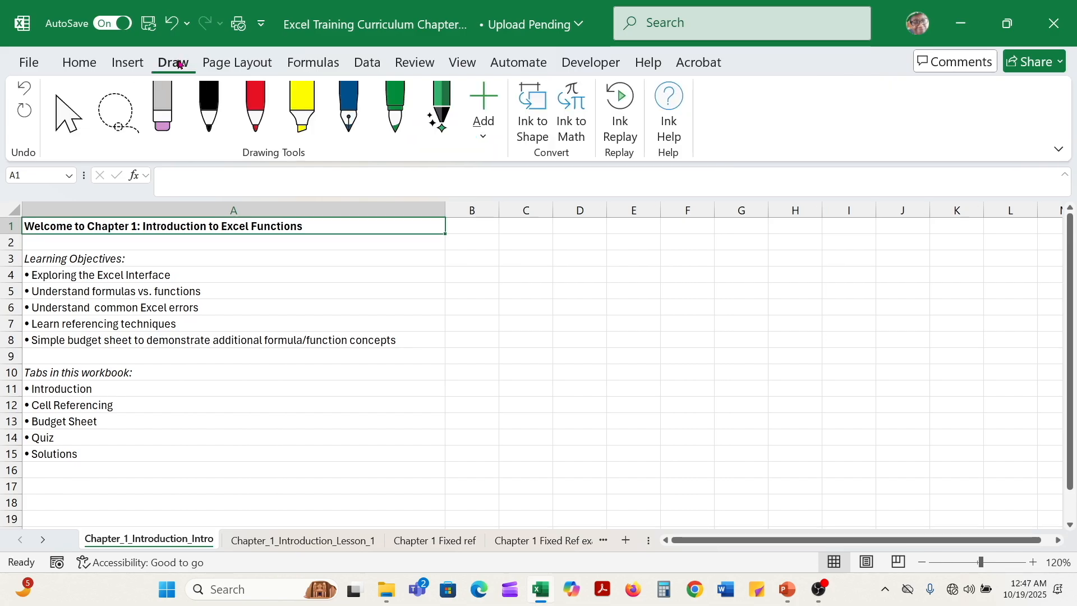
{"action": "left_click", "coordinate": [234, 65]}
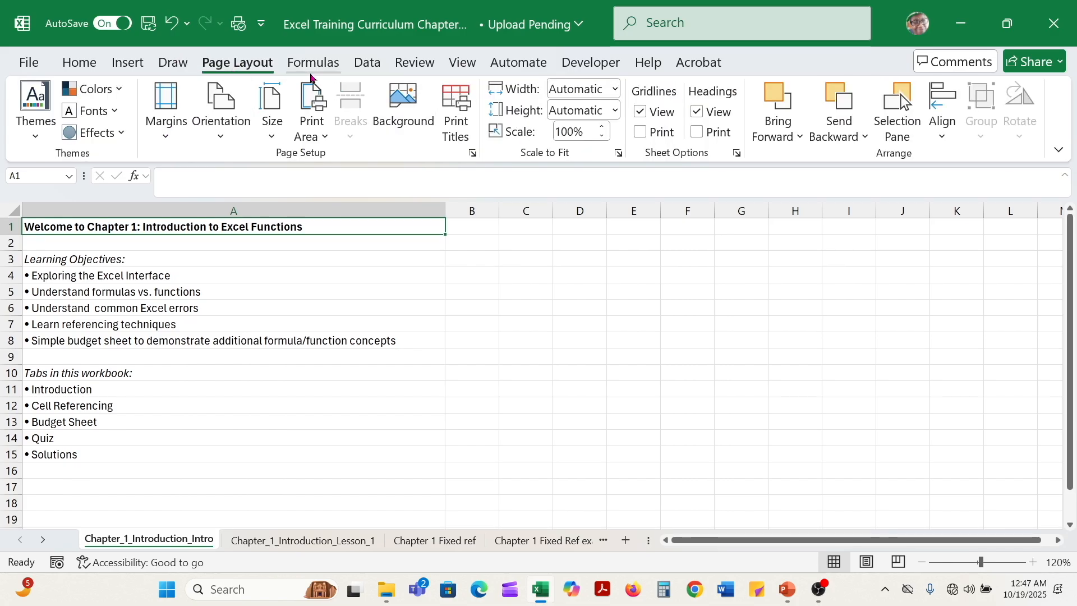
{"action": "left_click", "coordinate": [304, 74]}
{"action": "left_click", "coordinate": [84, 63]}
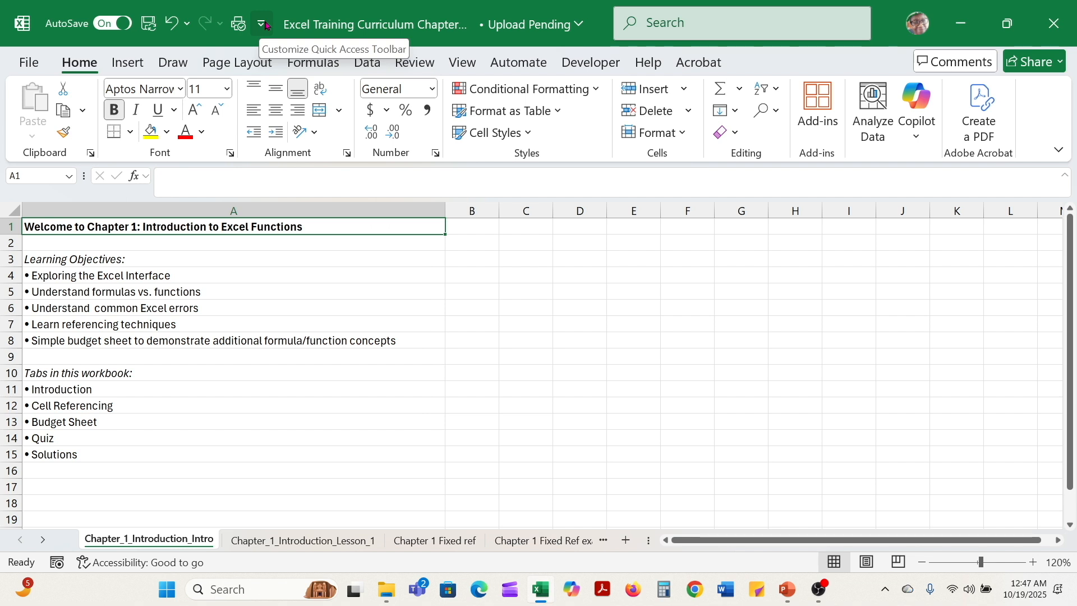
Add the New command to the Quick Access Toolbar and try it by creating a blank workbook, closing that workbook again.
{"action": "left_click", "coordinate": [263, 25]}
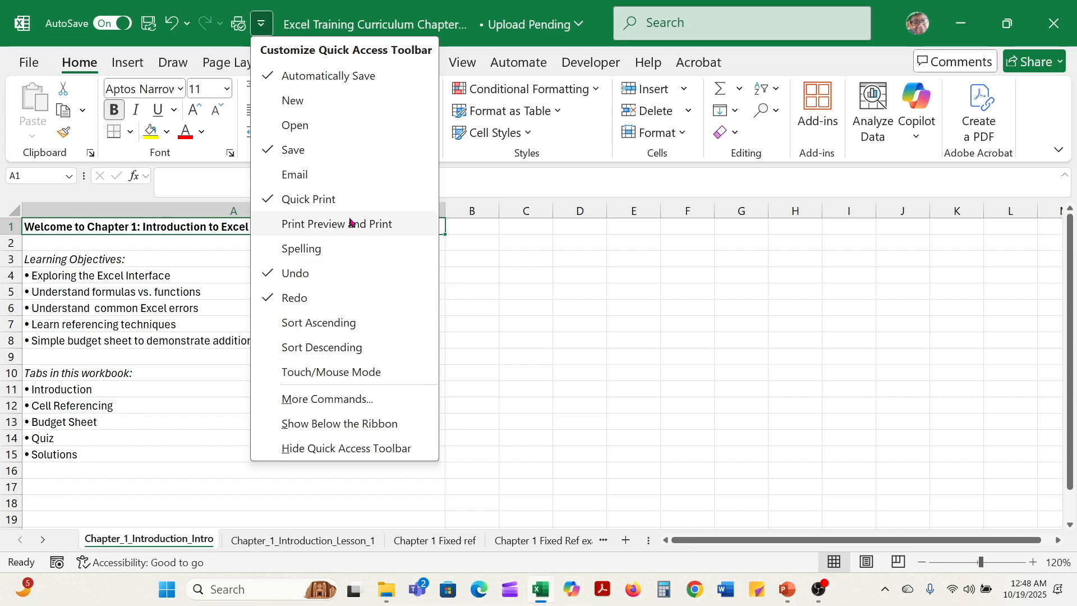
{"action": "left_click", "coordinate": [316, 108]}
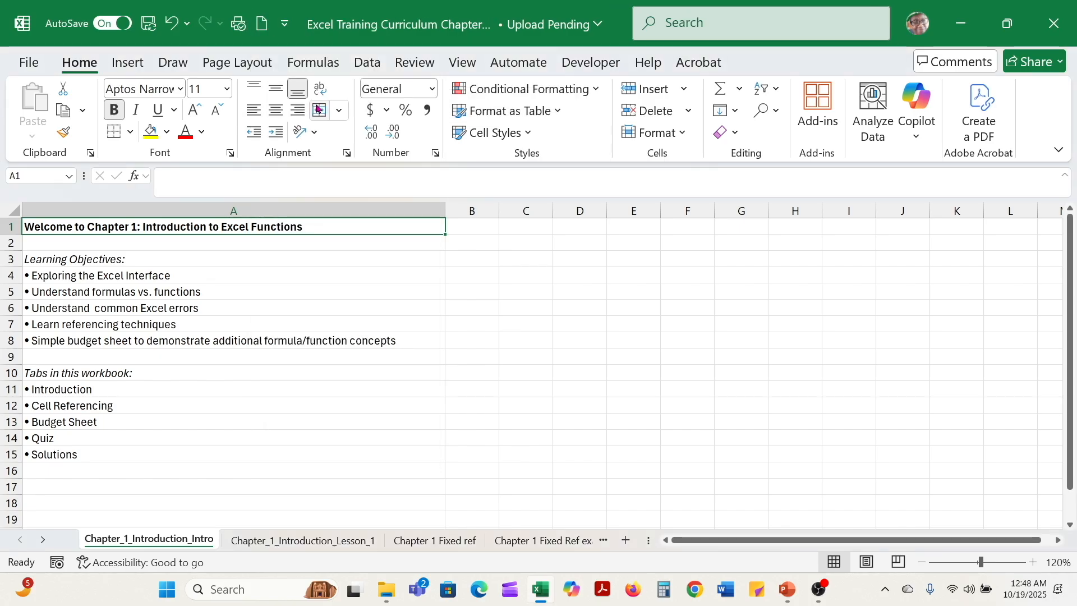
{"action": "left_click", "coordinate": [263, 25]}
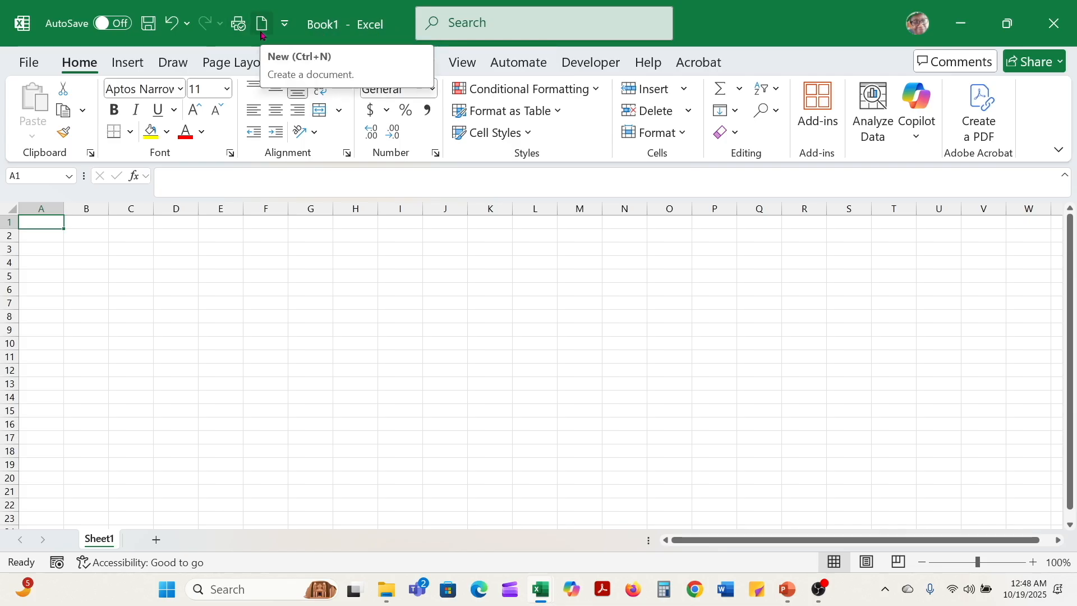
{"action": "left_click", "coordinate": [1055, 25]}
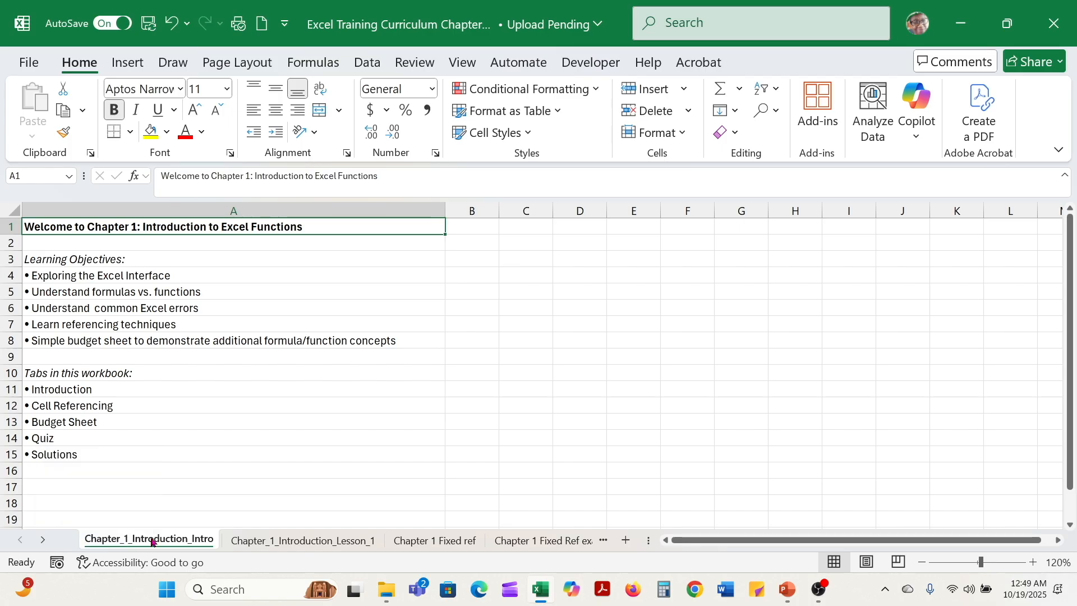
Activate Chapter_1_Budget_Sheet from the list of all sheets and return to the Chapter_1_Introduction_Intro sheet.
{"action": "left_click", "coordinate": [43, 539]}
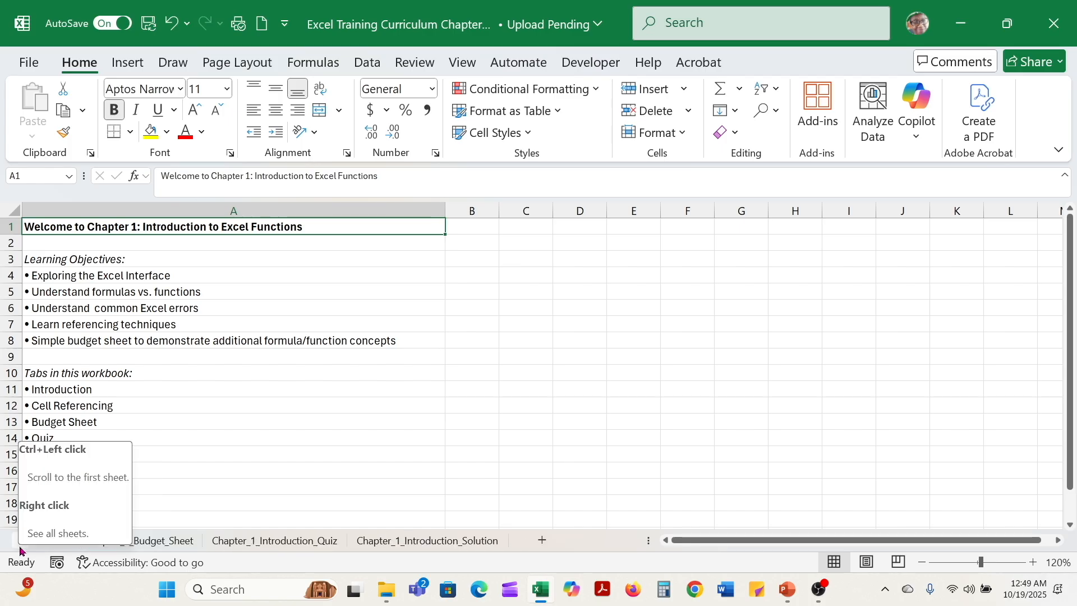
{"action": "right_click", "coordinate": [19, 545]}
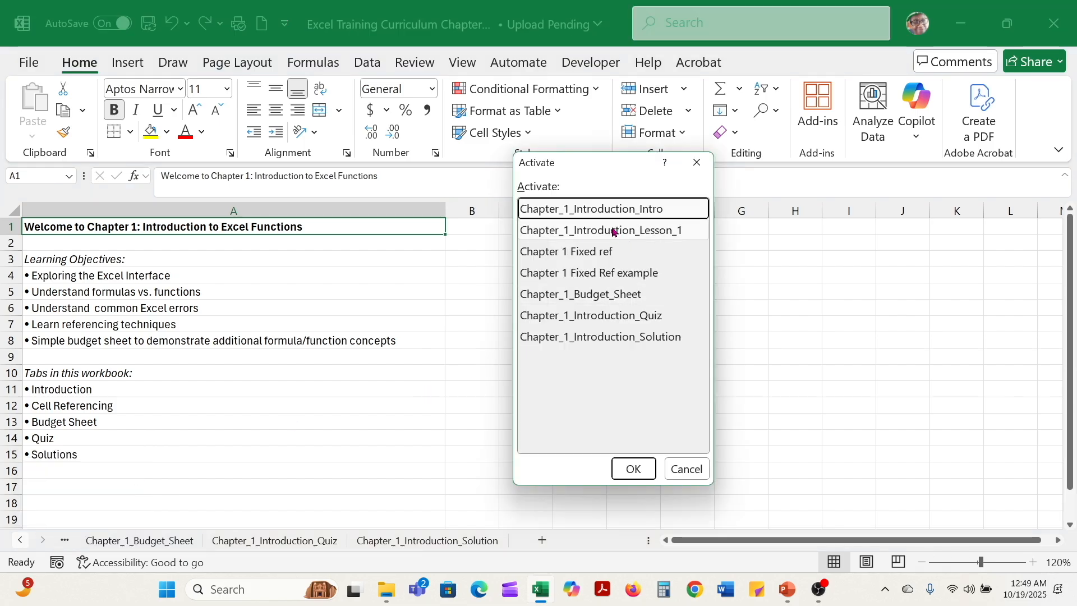
{"action": "left_click", "coordinate": [588, 301]}
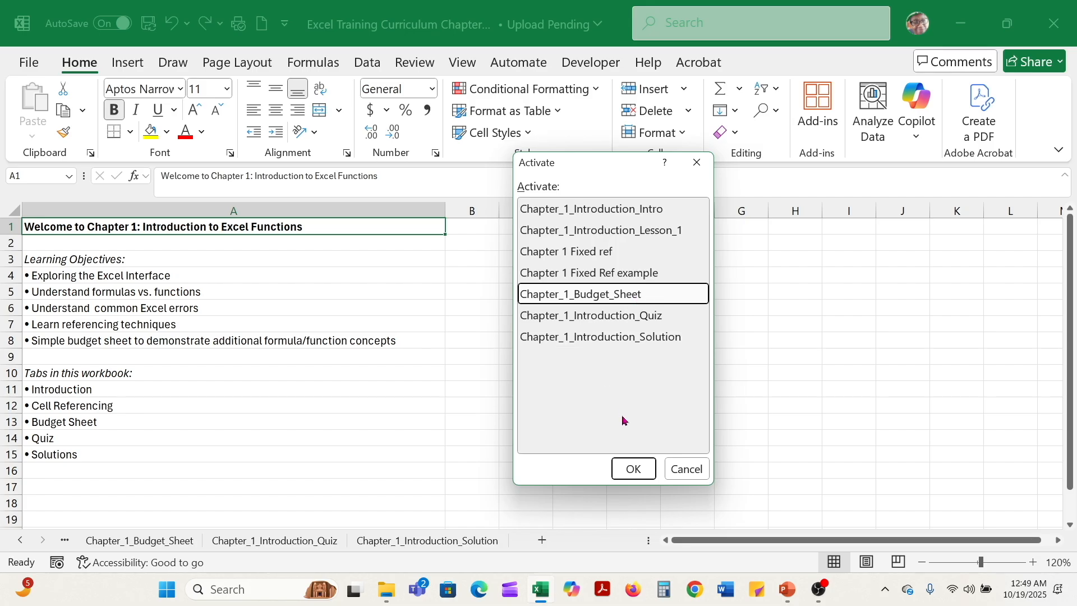
{"action": "left_click", "coordinate": [634, 470]}
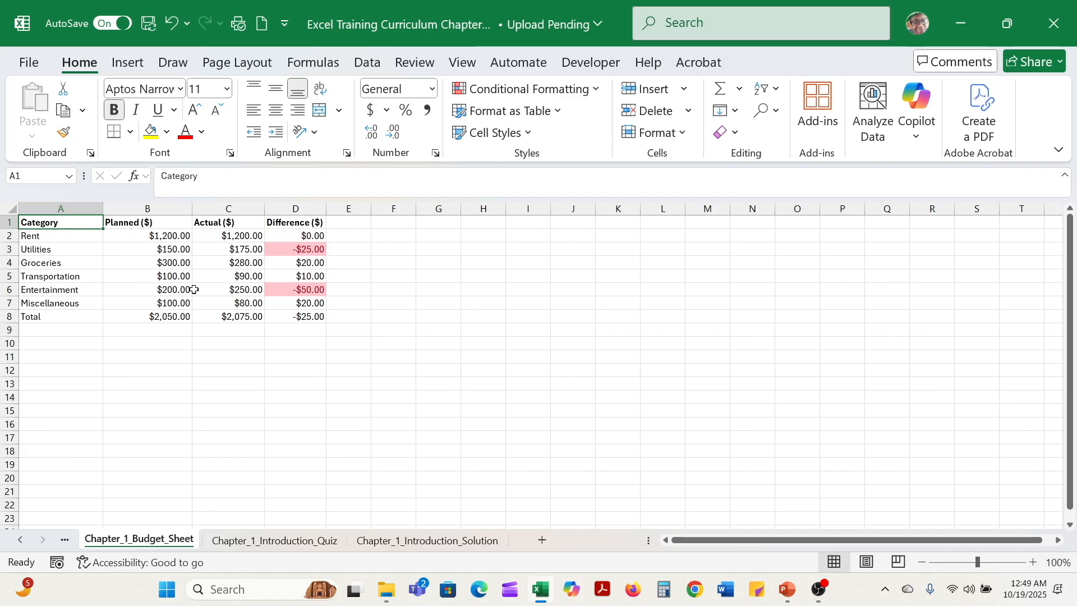
{"action": "left_click", "coordinate": [23, 542]}
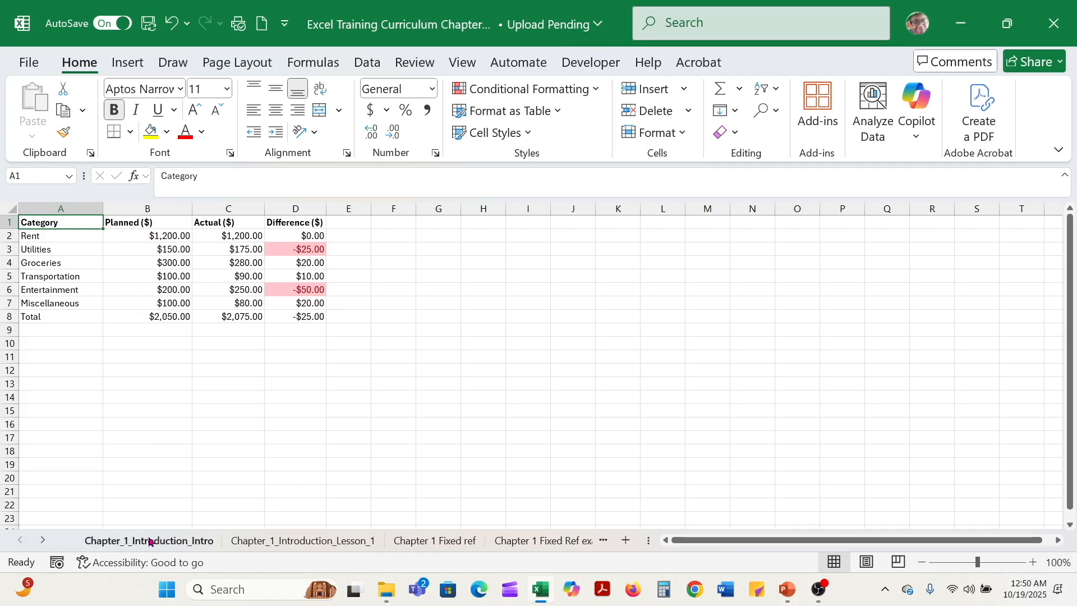
{"action": "left_click", "coordinate": [105, 546]}
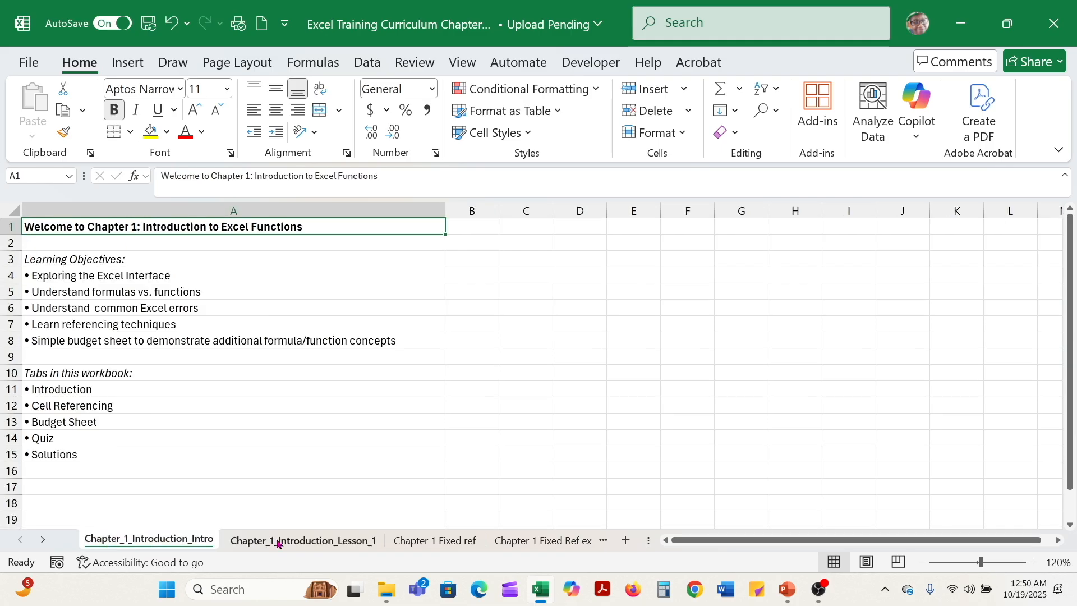
Browse to the last sheets of the workbook and open Chapter_1_Budget_Sheet.
{"action": "left_click", "coordinate": [44, 541]}
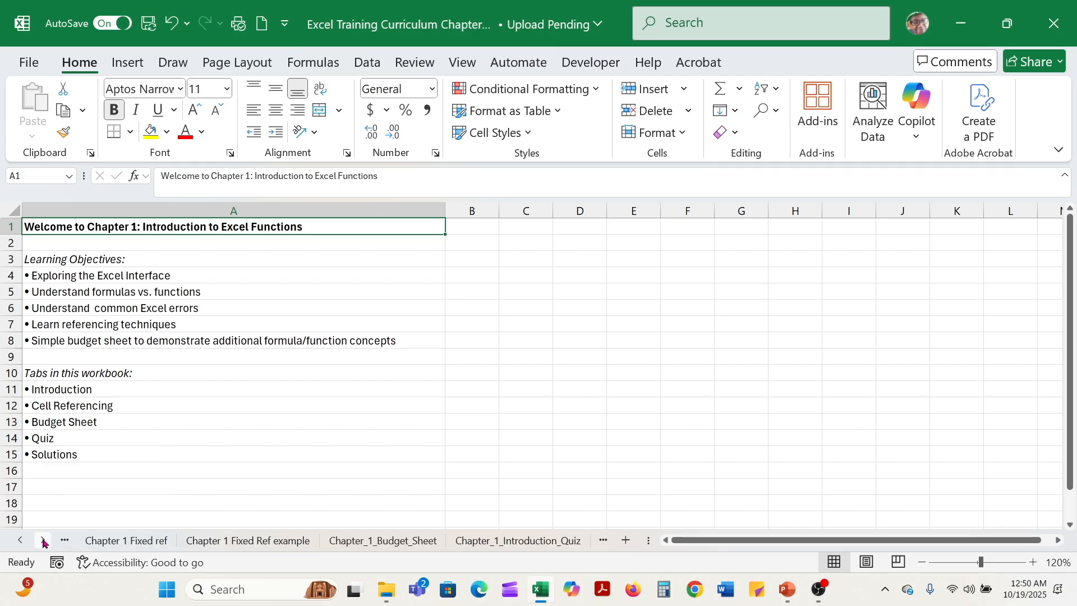
{"action": "left_click", "coordinate": [45, 542]}
{"action": "left_click", "coordinate": [44, 541]}
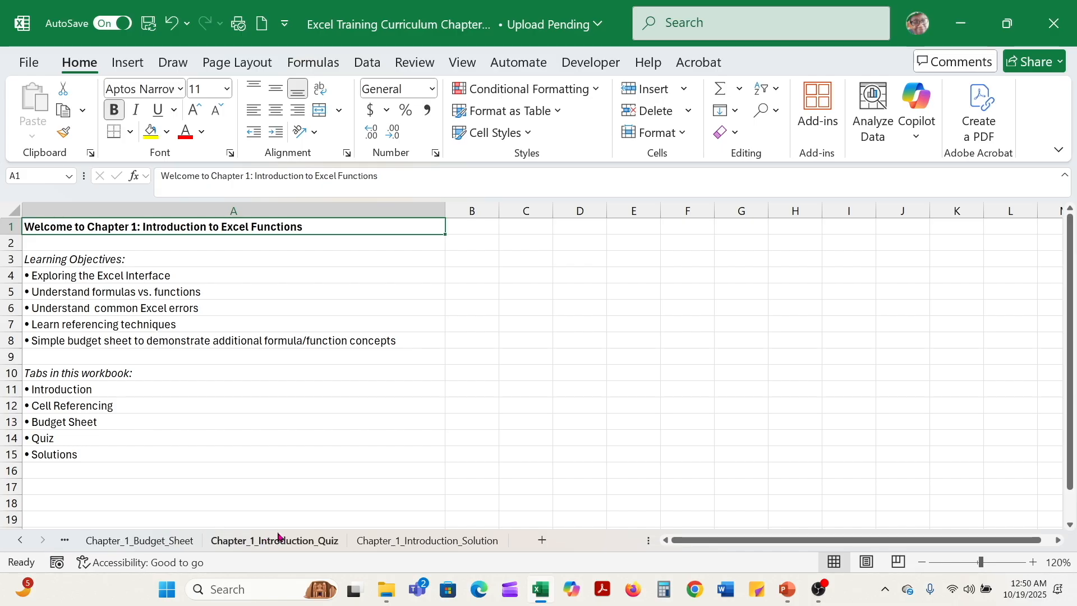
{"action": "left_click", "coordinate": [172, 540]}
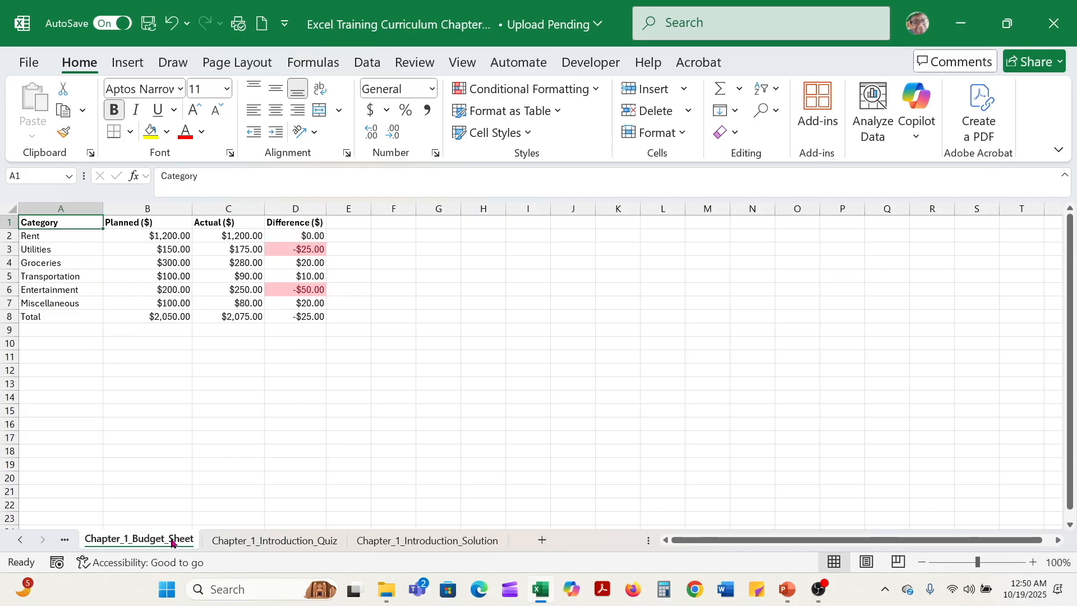
Insert a new blank worksheet before the Chapter_1_Introduction_Intro sheet.
{"action": "left_click", "coordinate": [20, 540]}
{"action": "left_click", "coordinate": [20, 540]}
{"action": "left_click", "coordinate": [21, 541]}
{"action": "left_click", "coordinate": [21, 540]}
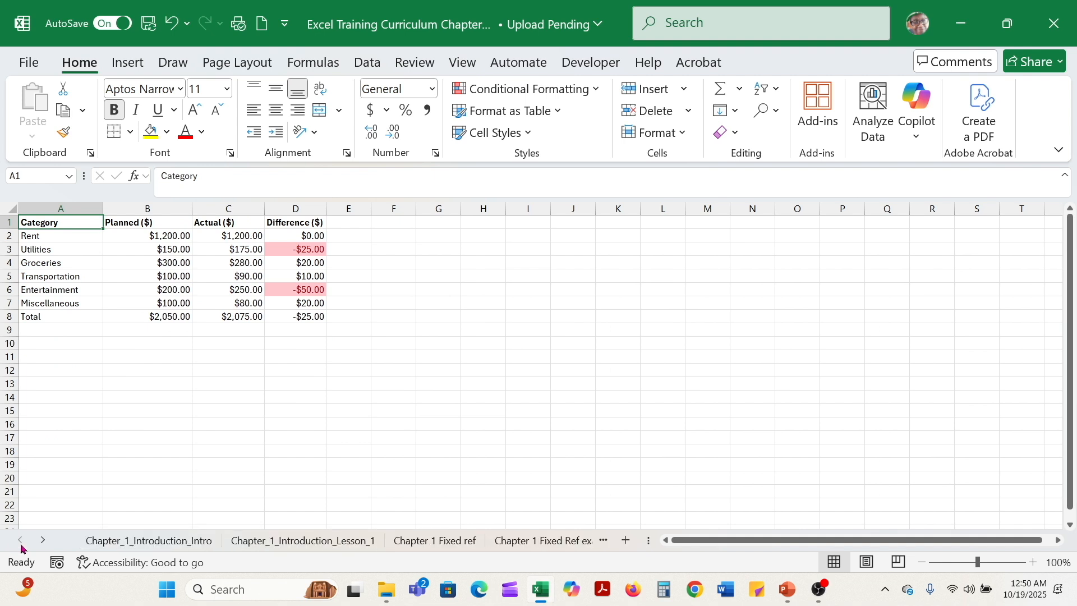
{"action": "right_click", "coordinate": [171, 544]}
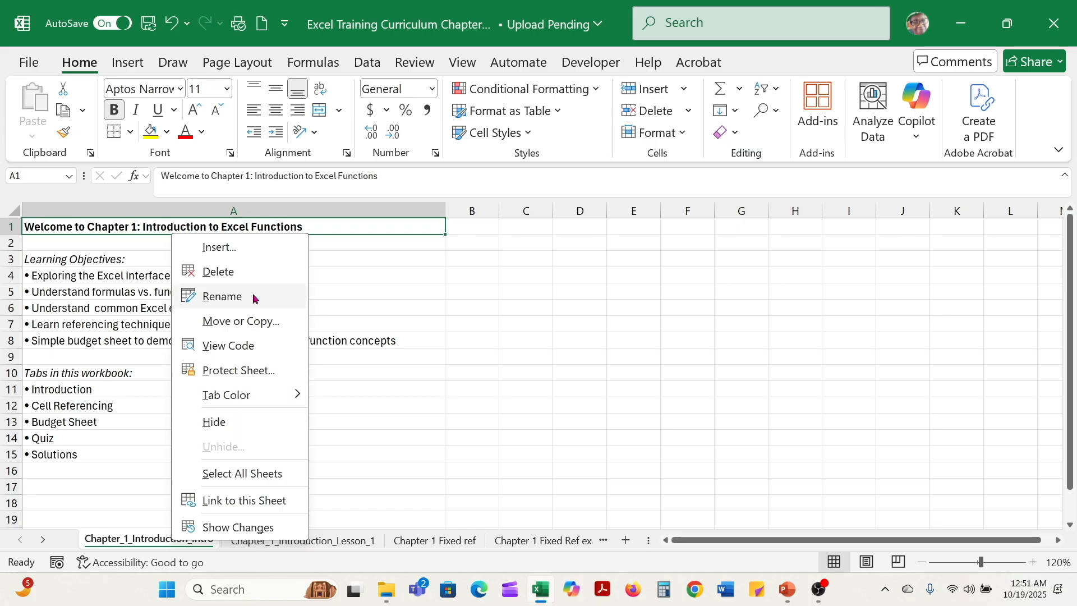
{"action": "left_click", "coordinate": [245, 248]}
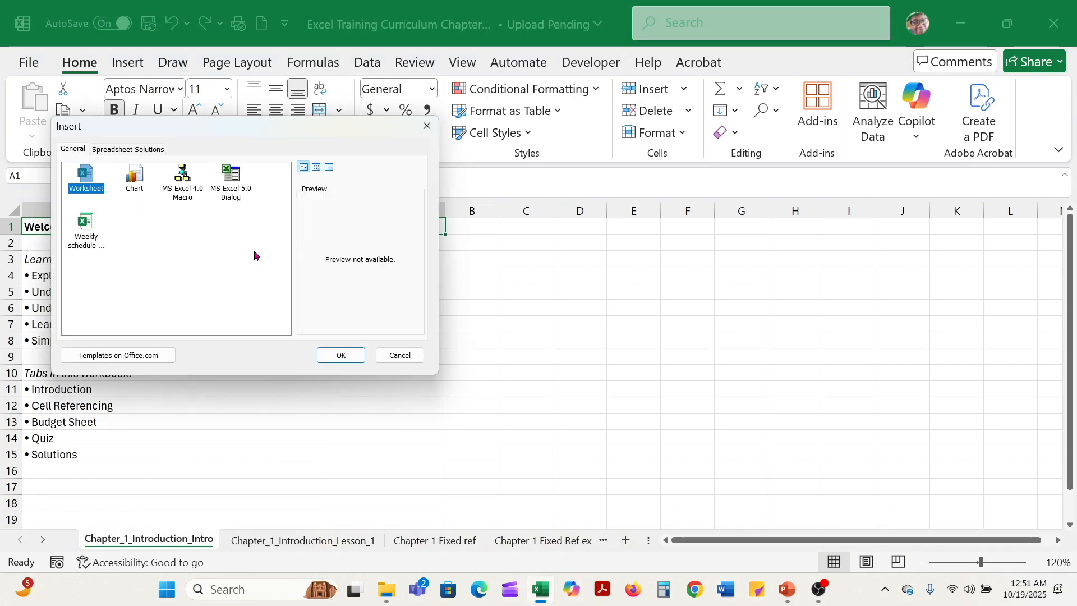
{"action": "left_click", "coordinate": [341, 356]}
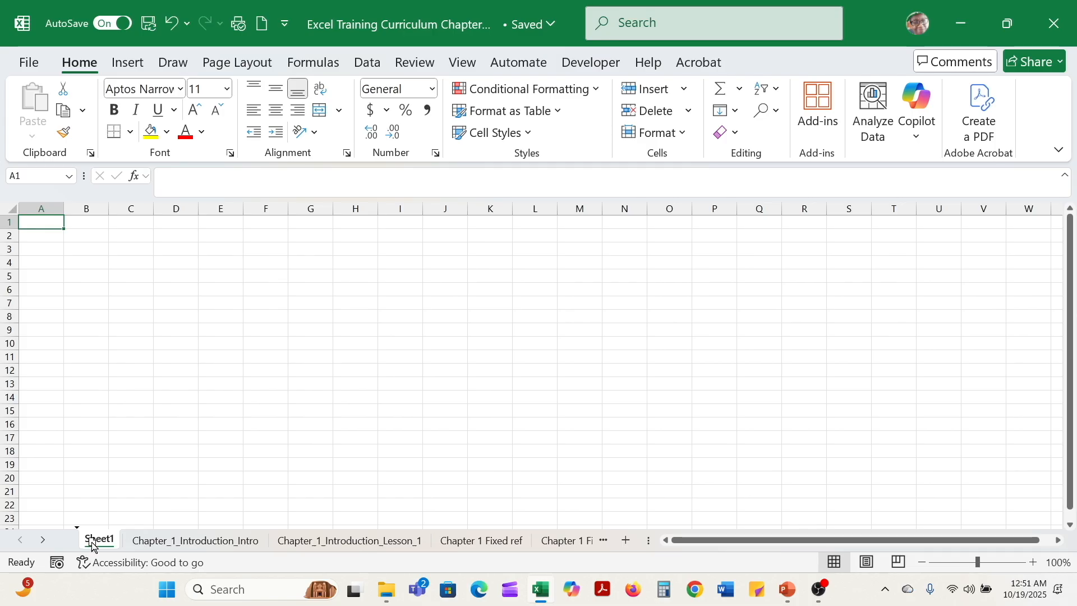
Reorder Sheet1 so it sits between Chapter_1_Introduction_Lesson_1 and Chapter 1 Fixed ref.
{"action": "left_click_drag", "start_coordinate": [93, 544], "coordinate": [300, 539]}
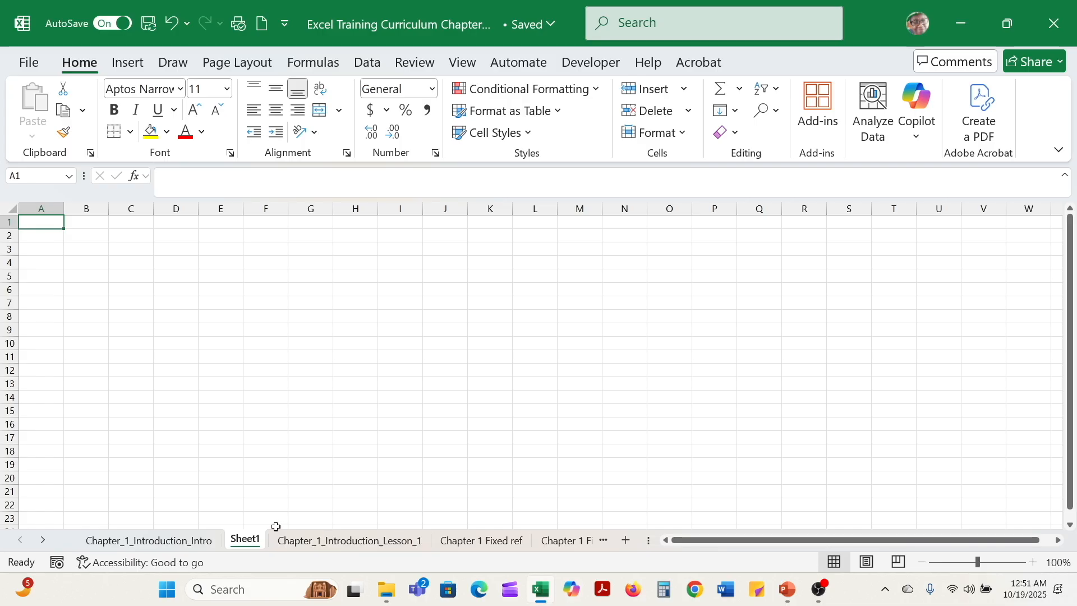
{"action": "mouse_move", "coordinate": [255, 541]}
{"action": "left_mouse_down"}
{"action": "mouse_move", "coordinate": [447, 525]}
{"action": "mouse_move", "coordinate": [476, 536]}
{"action": "left_mouse_up"}
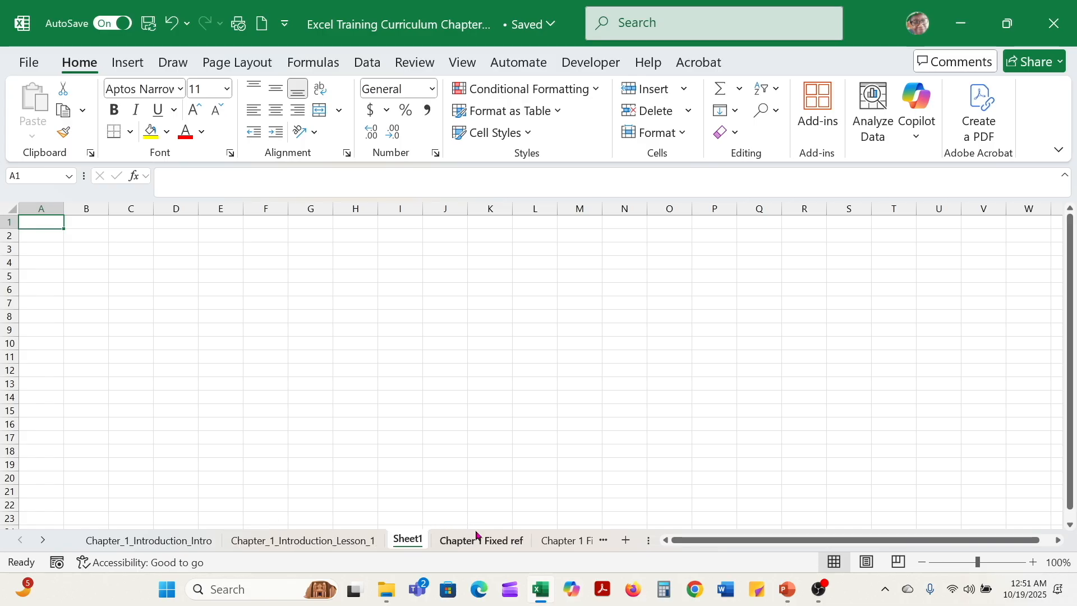
Use Move or Copy to place Sheet1 before the Chapter_1_Introduction_Quiz sheet.
{"action": "right_click", "coordinate": [411, 539]}
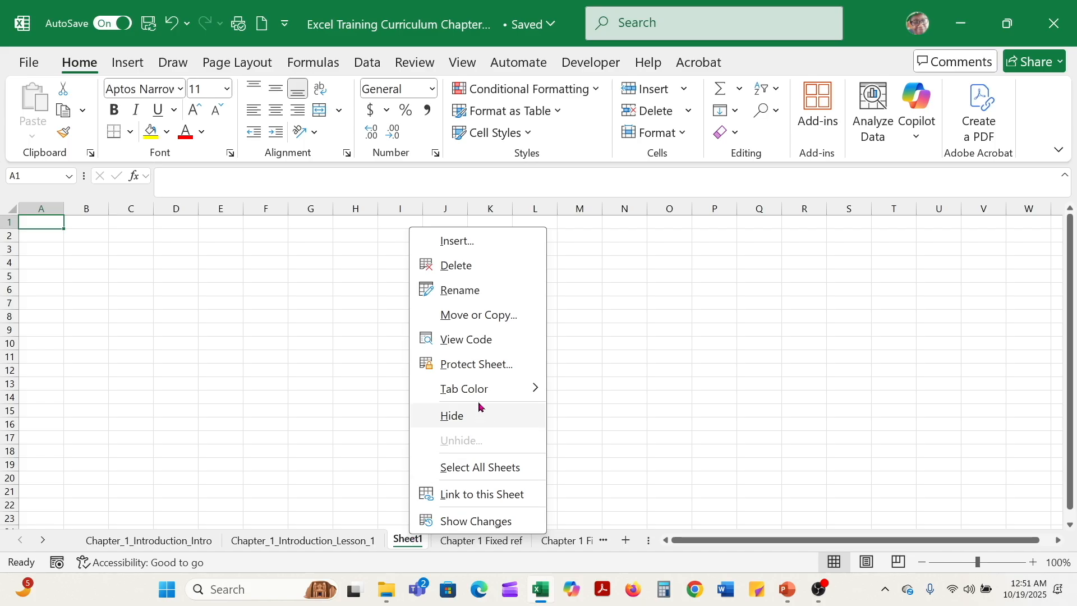
{"action": "left_click", "coordinate": [465, 314]}
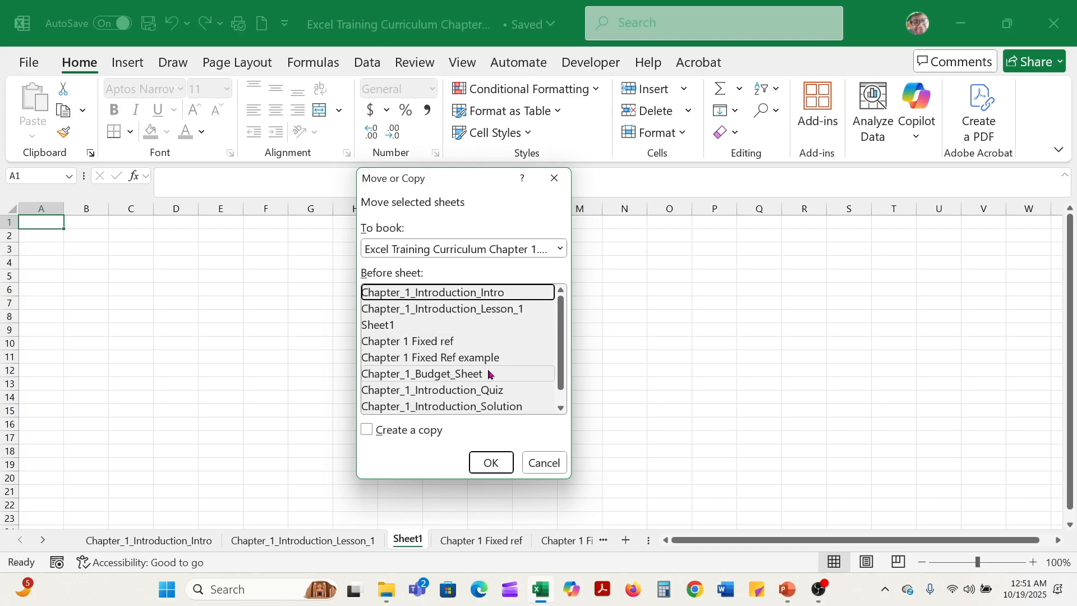
{"action": "left_click", "coordinate": [409, 389]}
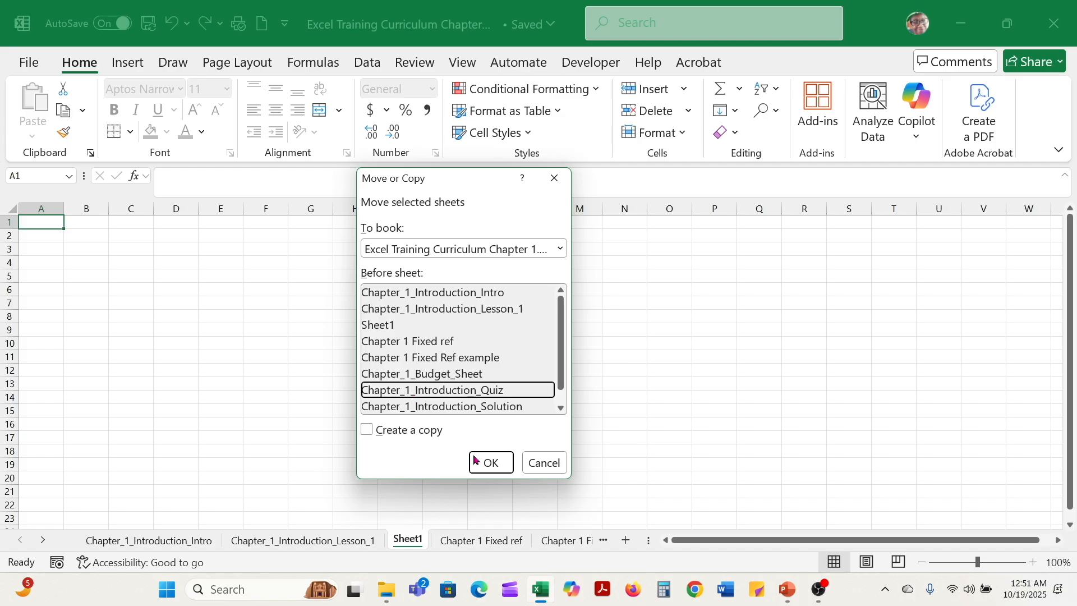
{"action": "left_click", "coordinate": [490, 463]}
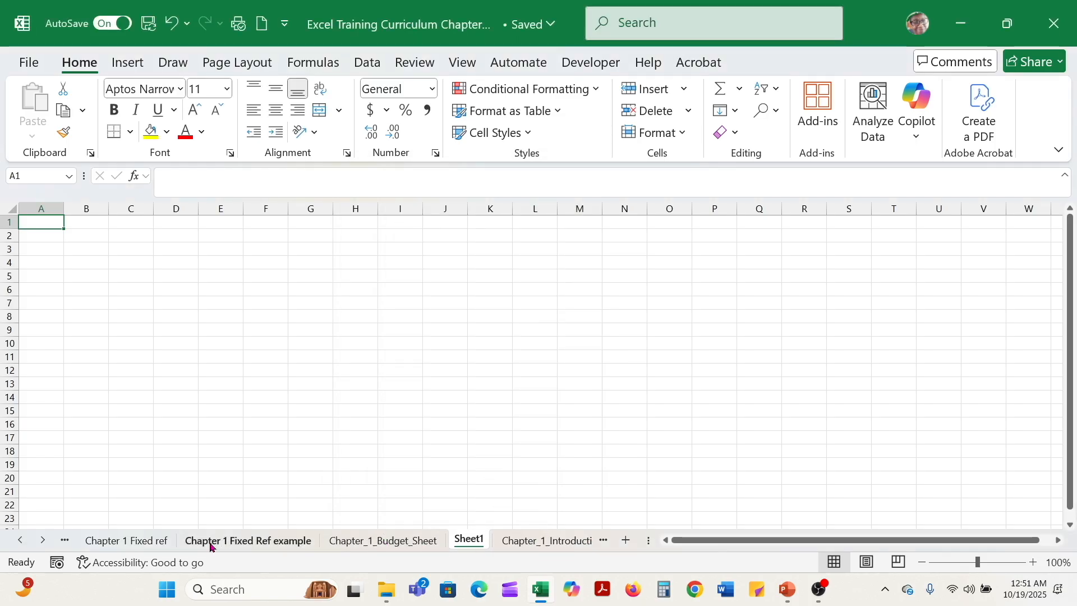
{"action": "left_click", "coordinate": [43, 542]}
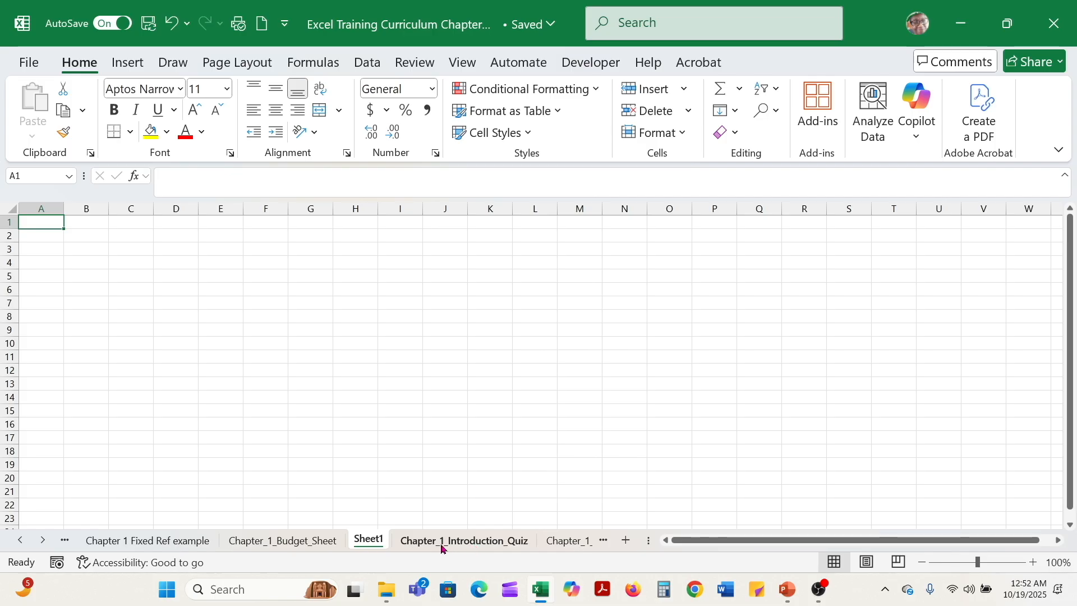
Move Sheet1 back between the Chapter 1 Fixed ref and Chapter 1 Fixed Ref example sheets.
{"action": "left_click_drag", "start_coordinate": [361, 539], "coordinate": [25, 520]}
{"action": "left_click", "coordinate": [19, 539]}
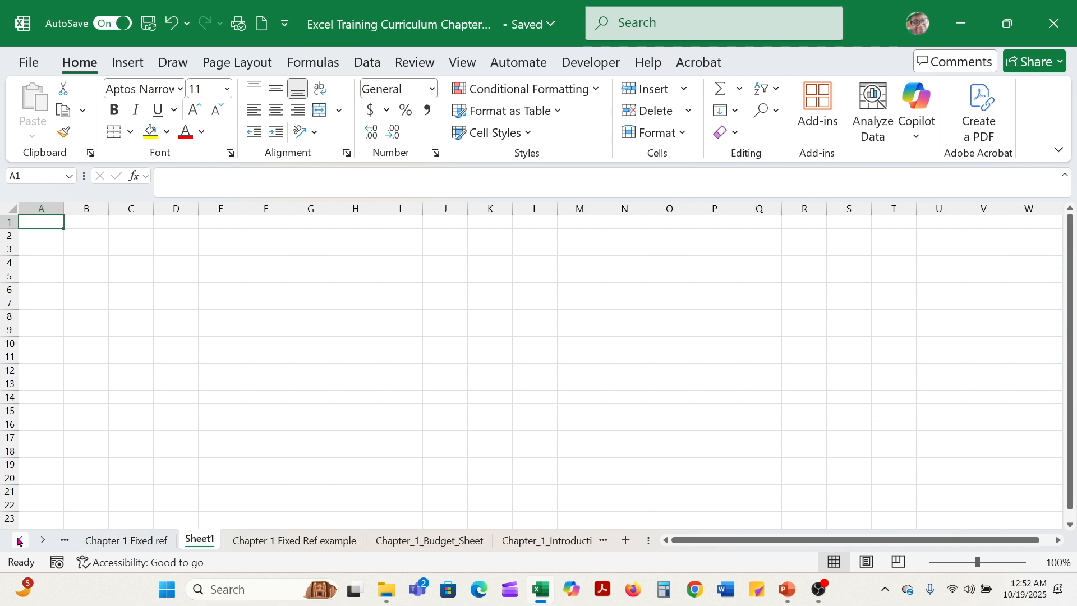
Review the worksheet commands available for Sheet1, including Tab Color, and open the Chapter 1 Fixed Ref example sheet.
{"action": "right_click", "coordinate": [199, 539]}
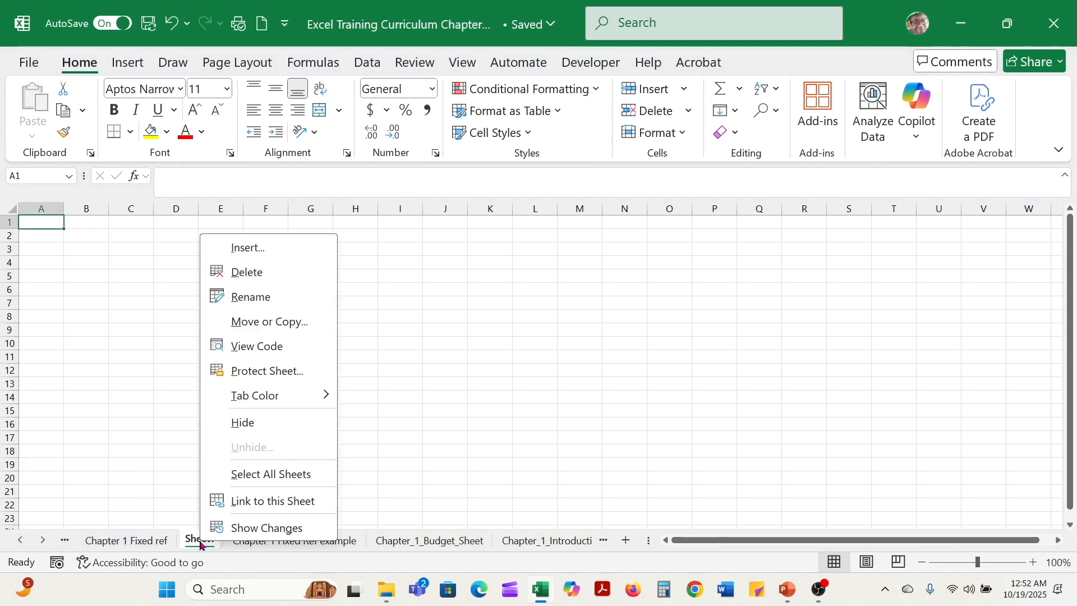
{"action": "mouse_move", "coordinate": [276, 392]}
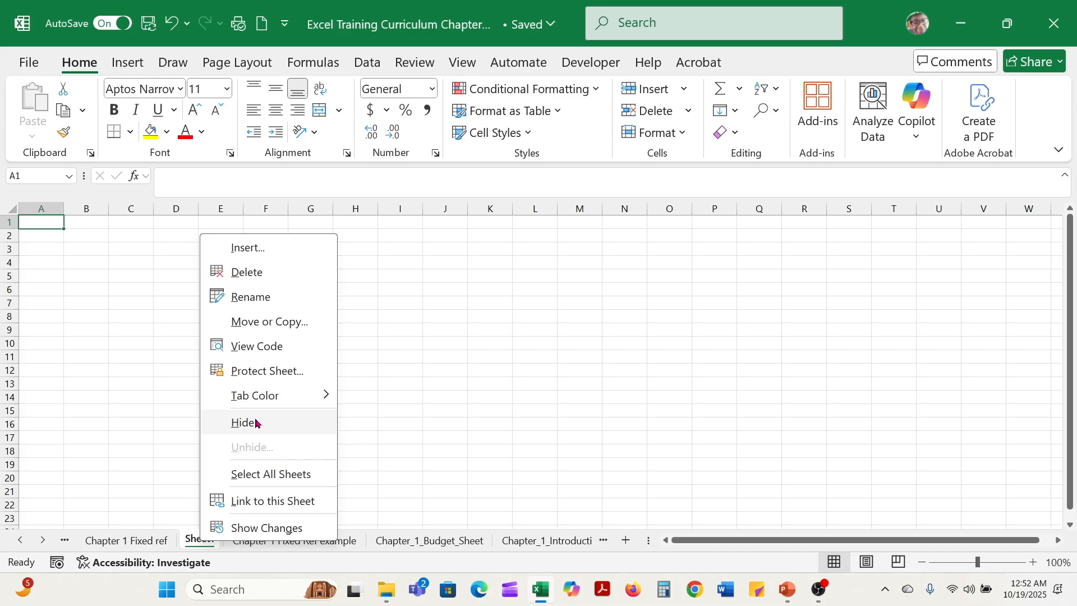
{"action": "left_click", "coordinate": [354, 405]}
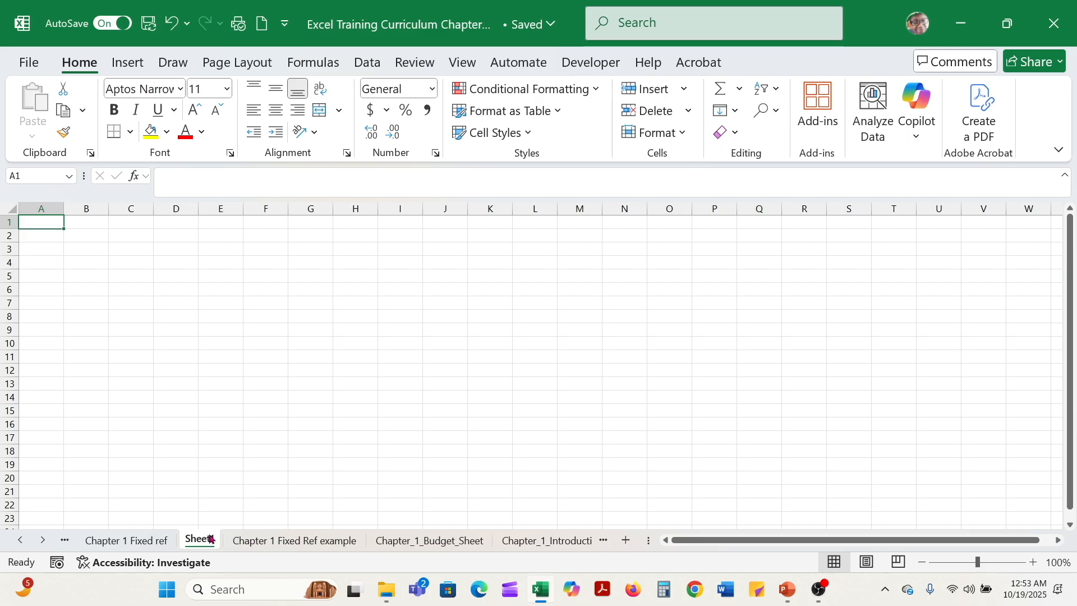
{"action": "left_click", "coordinate": [244, 540]}
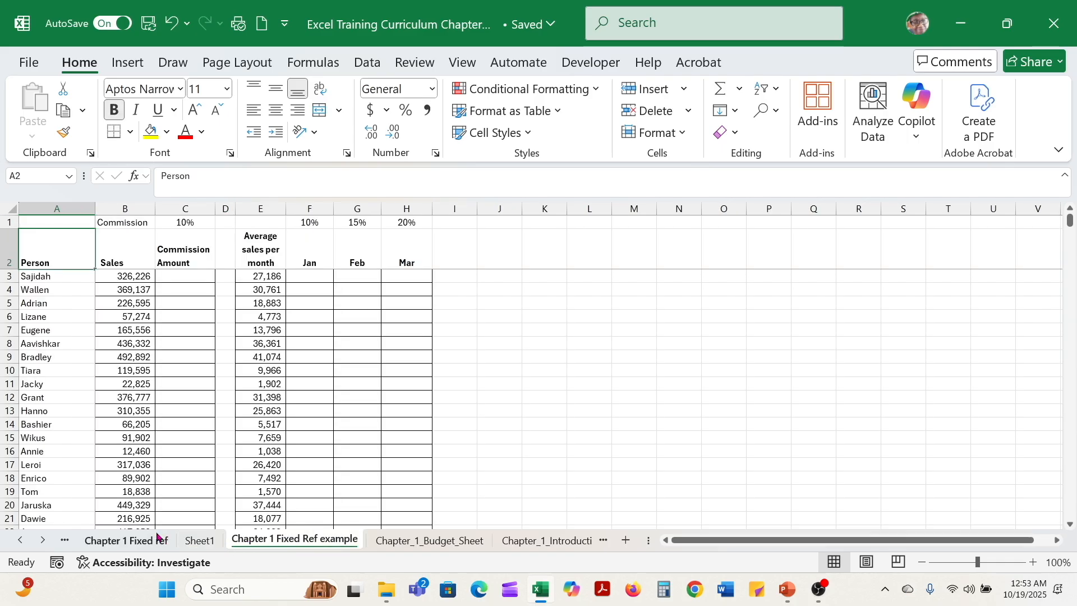
Bring up the list of all worksheets and activate the Chapter_1_Introduction_Intro sheet.
{"action": "right_click", "coordinate": [21, 541]}
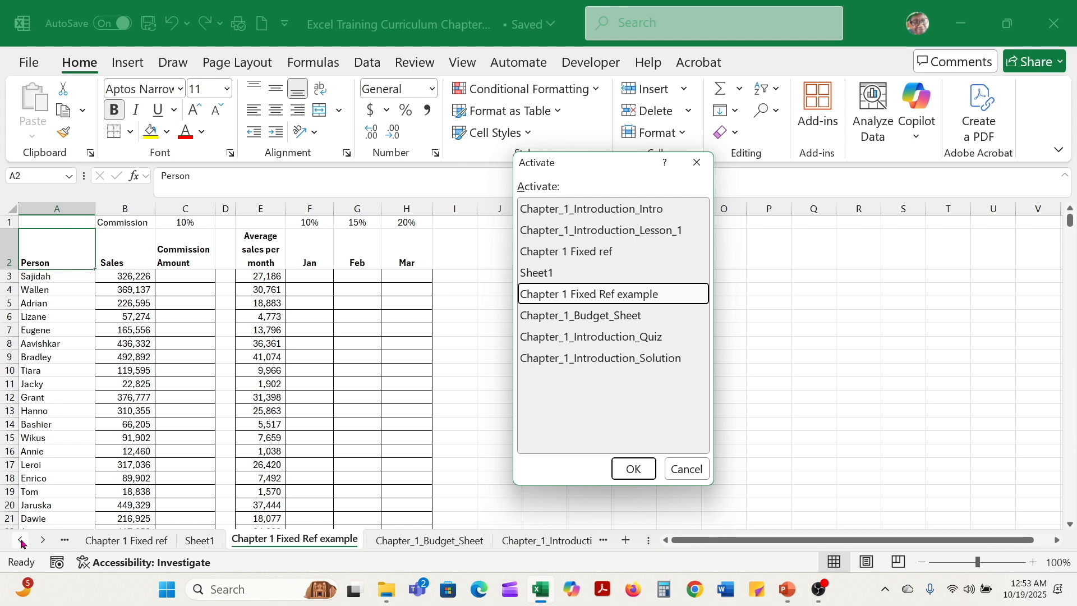
{"action": "left_click", "coordinate": [582, 212]}
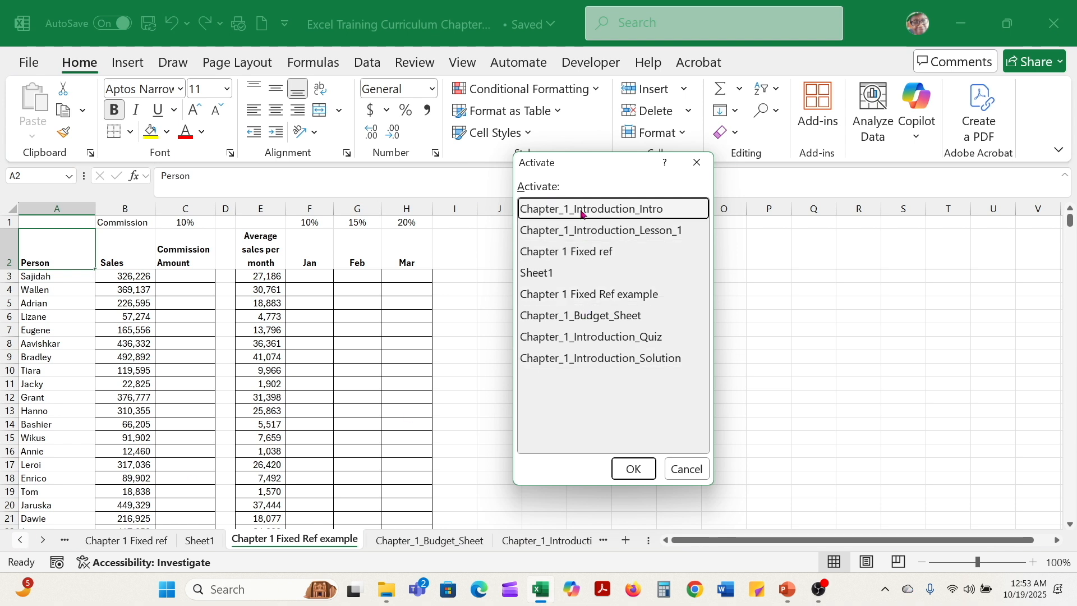
{"action": "left_click", "coordinate": [632, 469]}
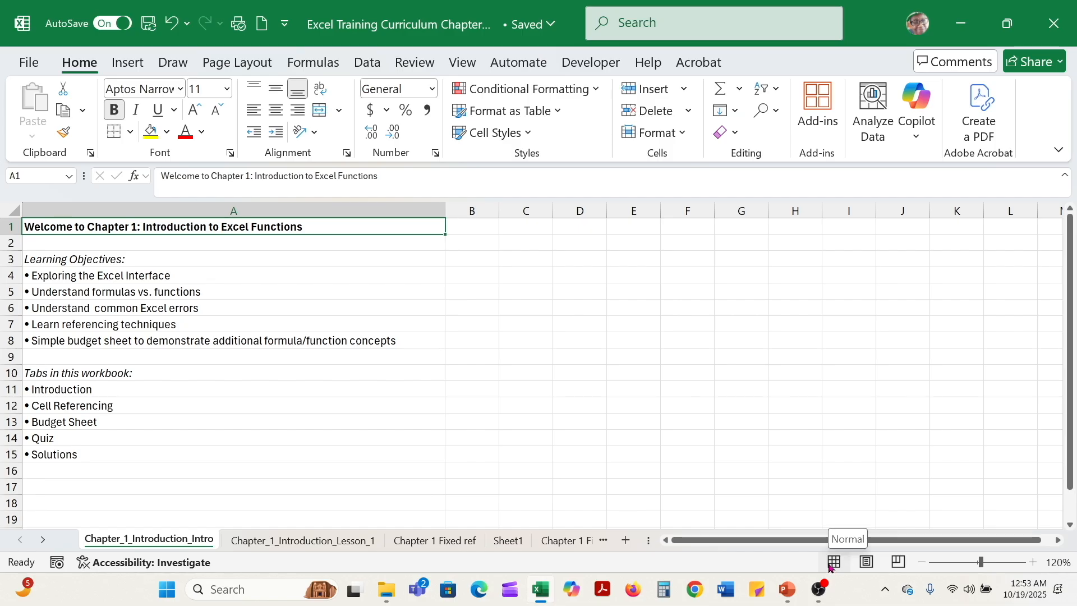
Show the Chapter_1_Introduction_Intro sheet in Page Layout view and look over its pages.
{"action": "left_click", "coordinate": [866, 563]}
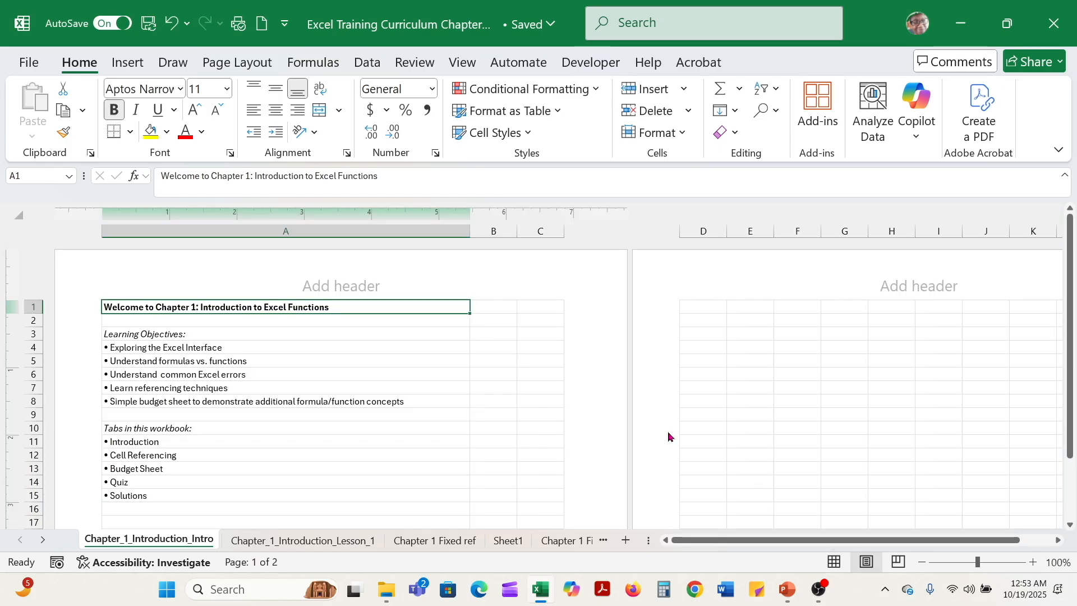
{"action": "left_click_drag", "start_coordinate": [1070, 353], "coordinate": [1074, 413]}
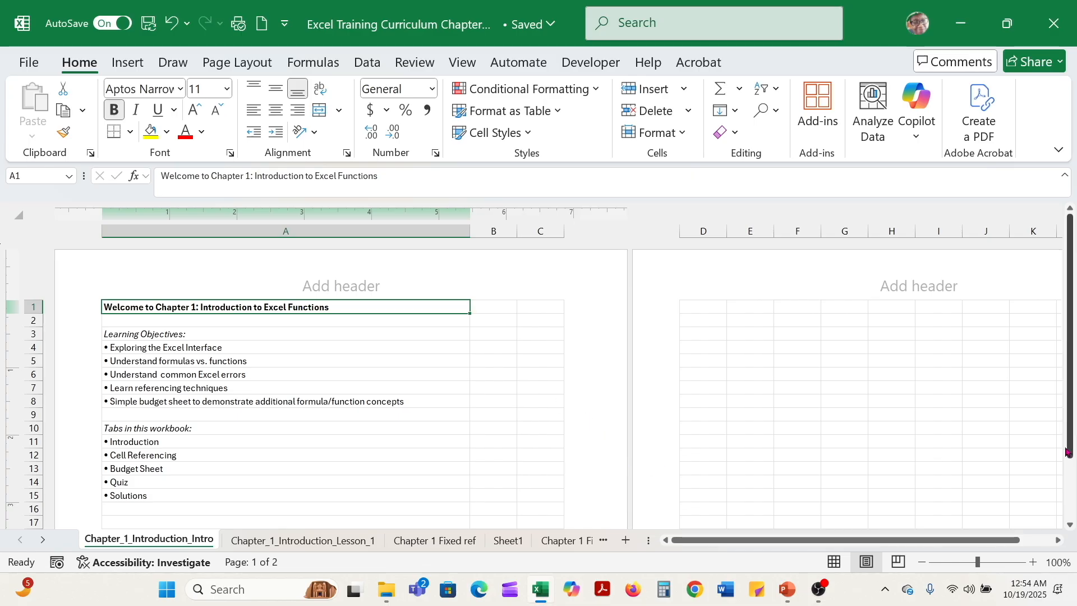
{"action": "left_click_drag", "start_coordinate": [1069, 449], "coordinate": [1071, 520]}
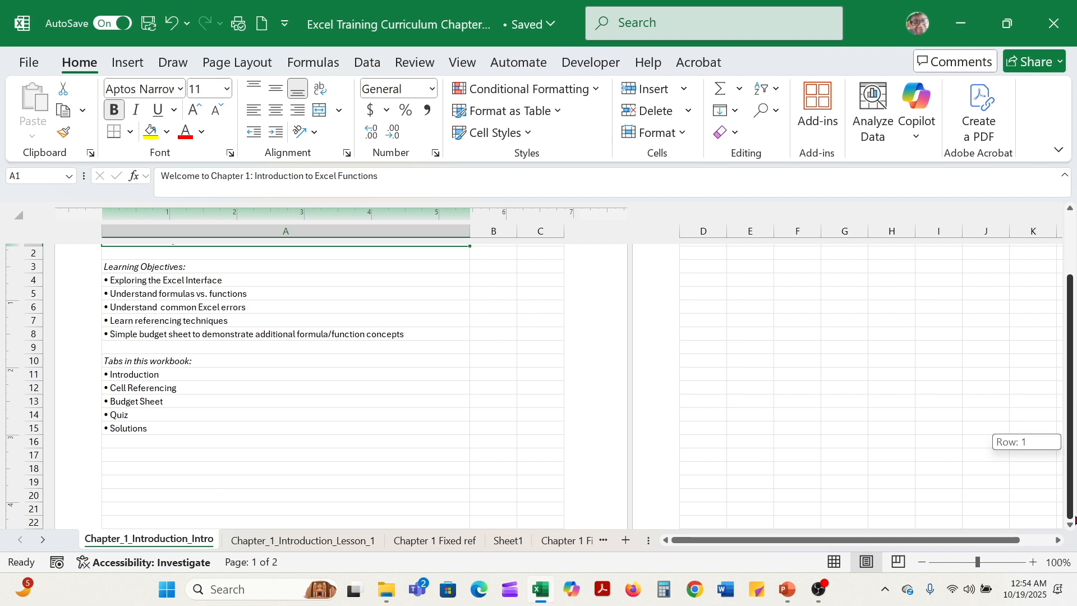
{"action": "left_click_drag", "start_coordinate": [1071, 520], "coordinate": [1071, 459]}
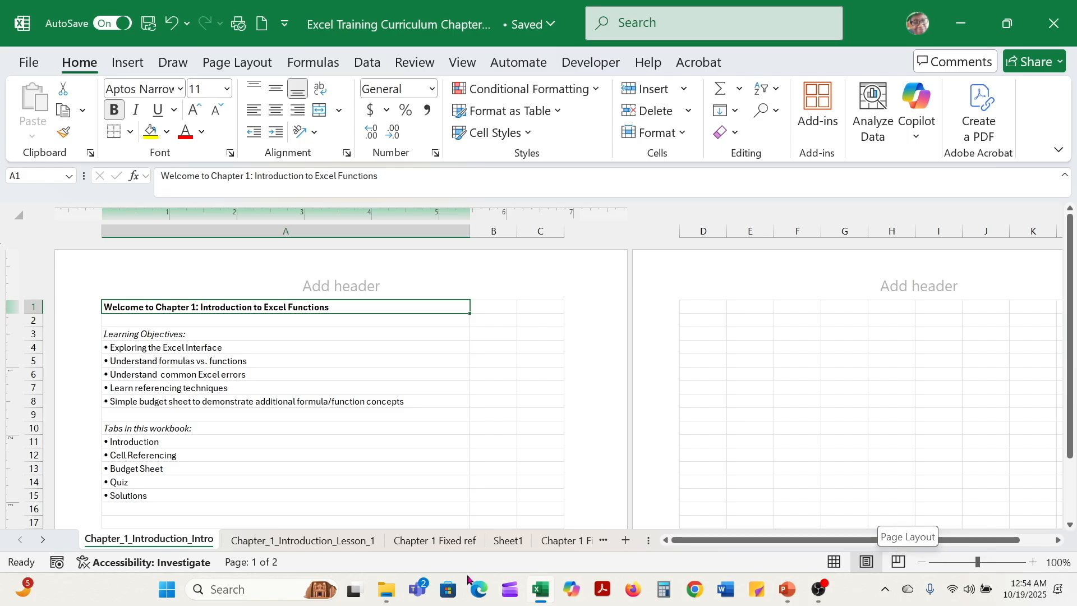
Browse through the lesson and Chapter 1 Fixed ref sheets to Chapter 1 Fixed Ref example, and show it in Page Break Preview.
{"action": "left_click", "coordinate": [268, 542]}
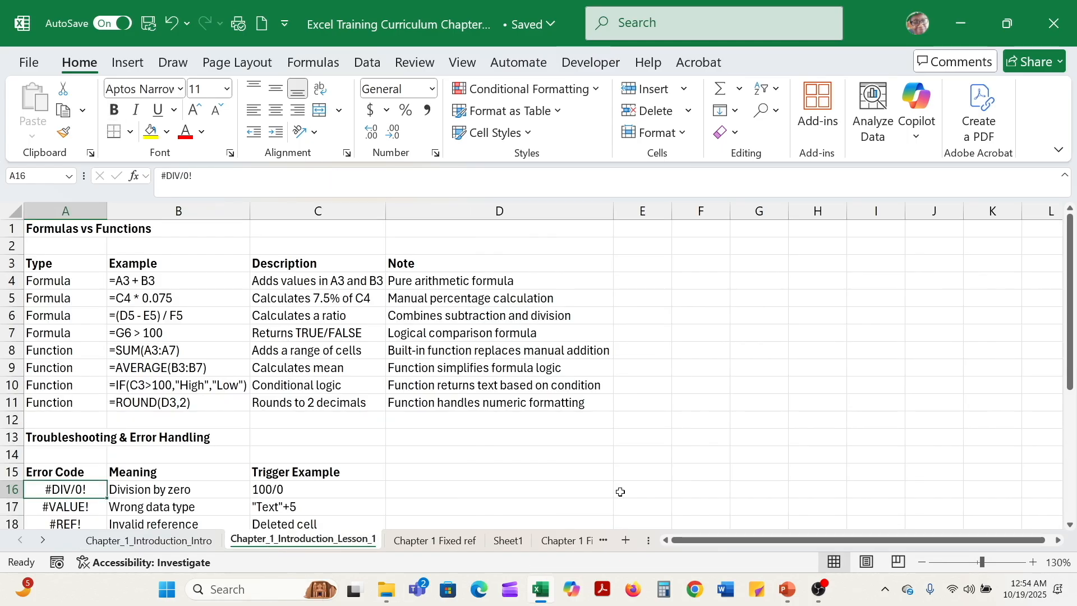
{"action": "left_click", "coordinate": [416, 541]}
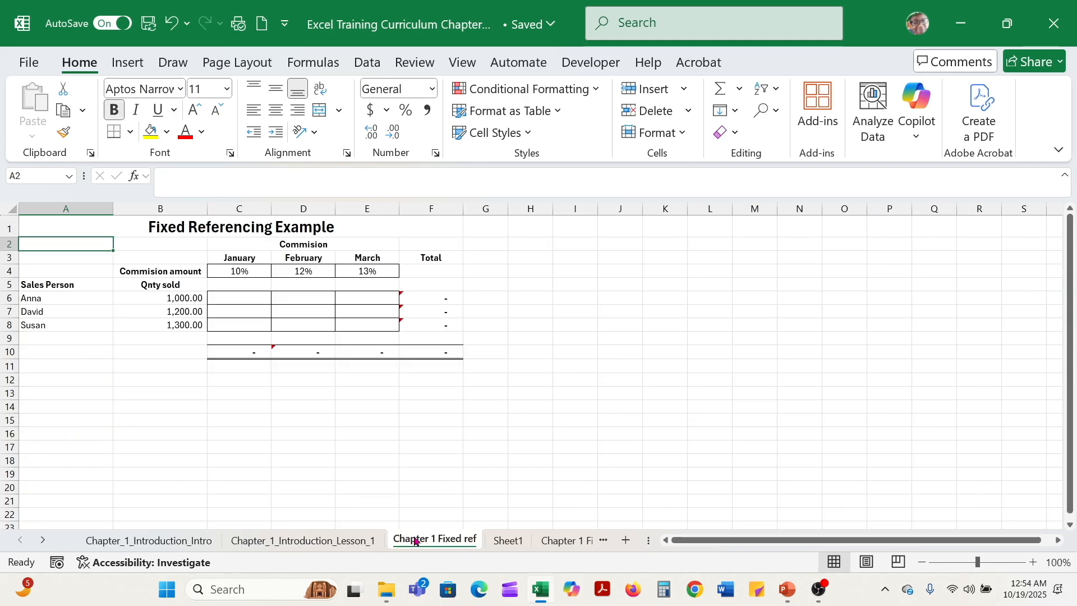
{"action": "left_click", "coordinate": [560, 542]}
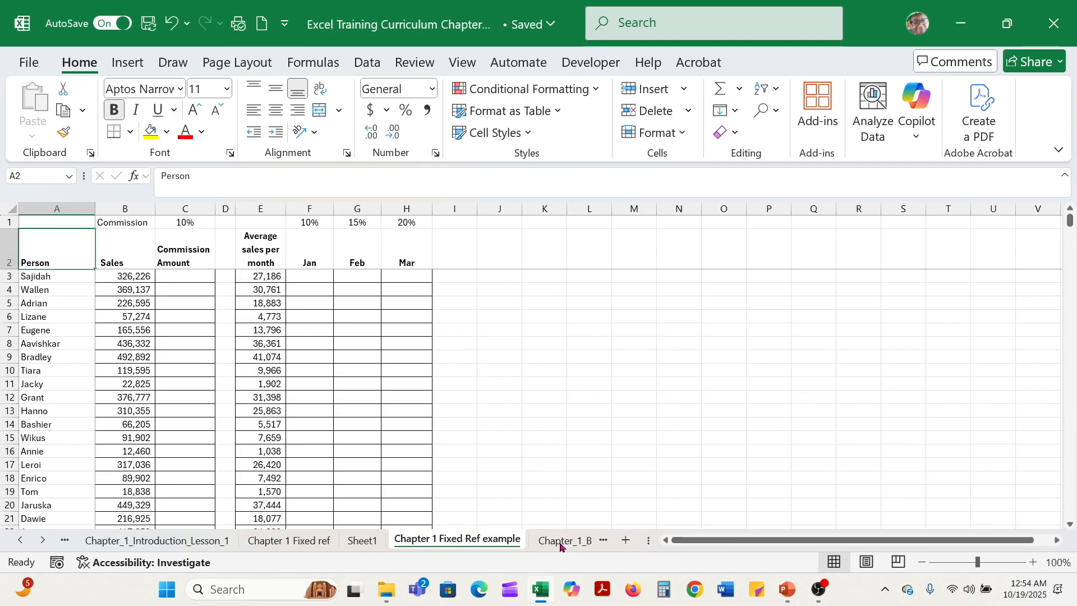
{"action": "left_click", "coordinate": [898, 562]}
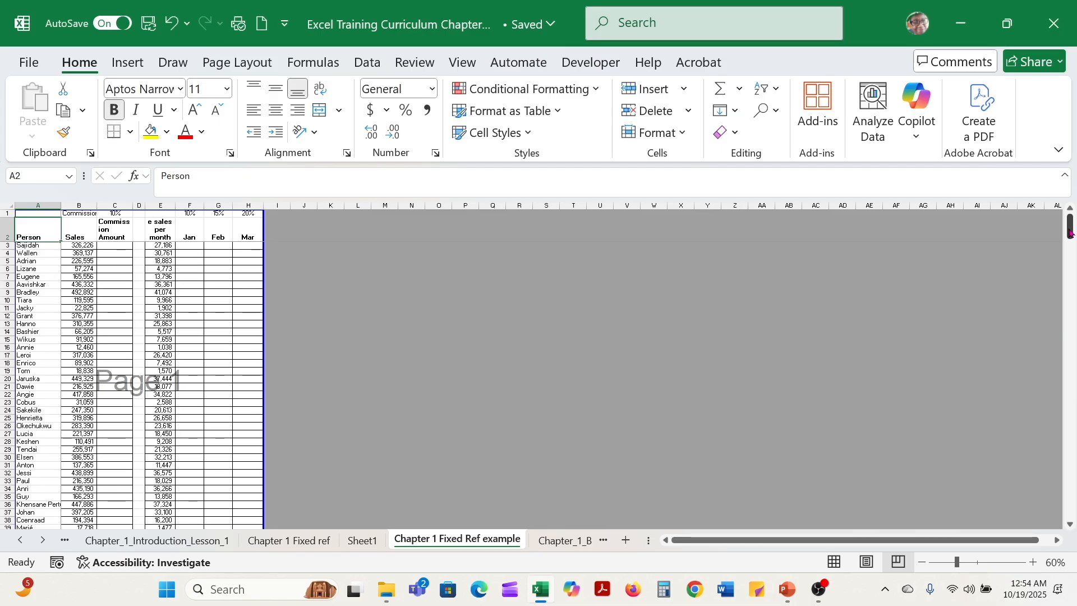
Move the horizontal page break on the Chapter 1 Fixed Ref example sheet up so page 1 ends after row 38.
{"action": "left_click_drag", "start_coordinate": [1070, 233], "coordinate": [1073, 229]}
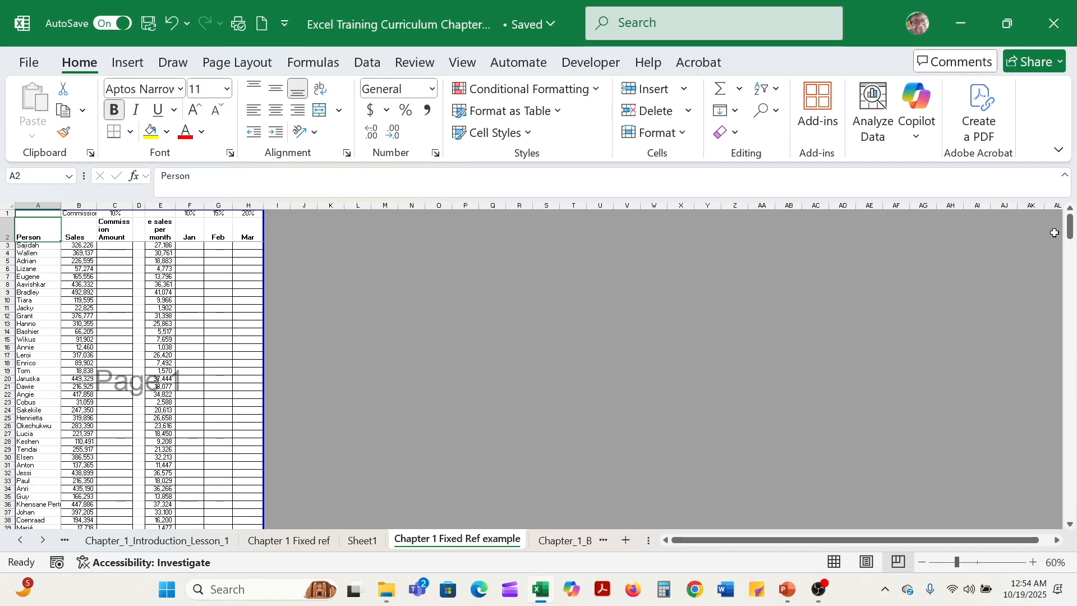
{"action": "left_click_drag", "start_coordinate": [1070, 229], "coordinate": [1071, 251]}
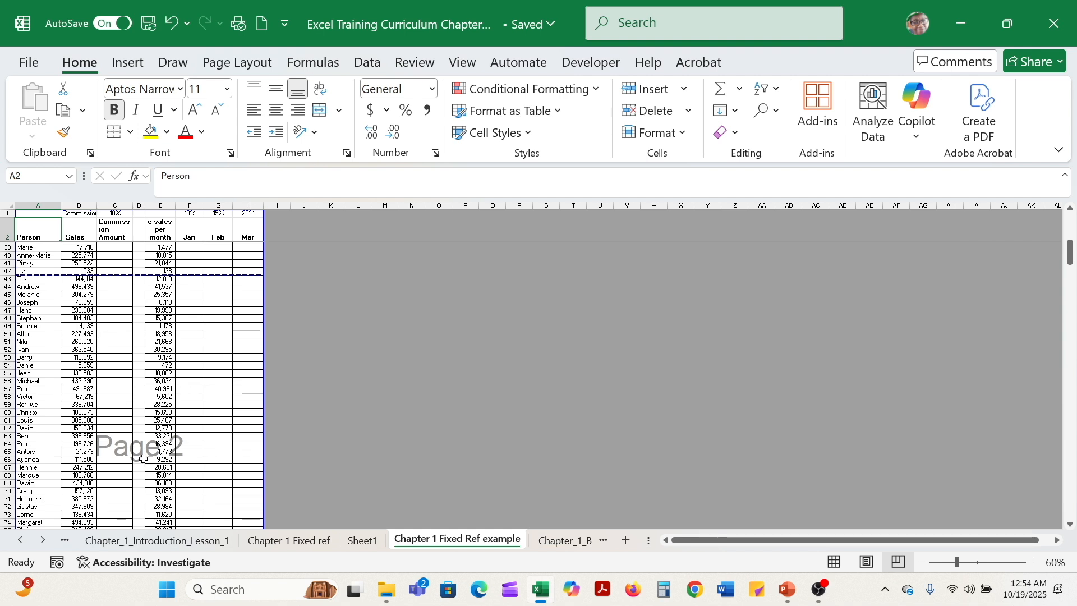
{"action": "left_click_drag", "start_coordinate": [1069, 253], "coordinate": [1067, 216]}
{"action": "scroll", "coordinate": [633, 252], "scroll_direction": "down", "scroll_amount": 8}
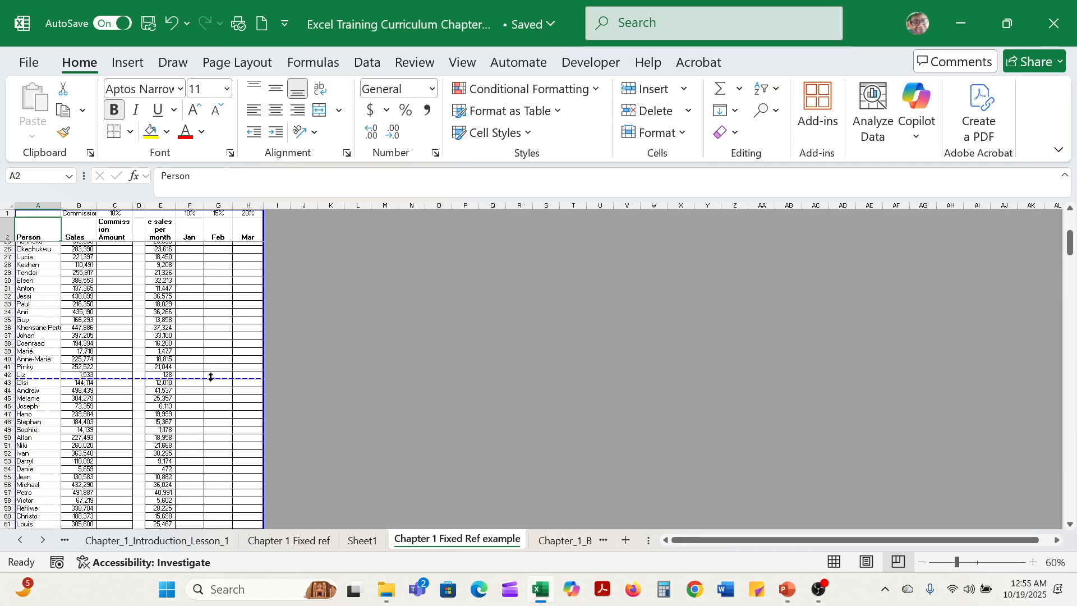
{"action": "left_click_drag", "start_coordinate": [211, 380], "coordinate": [204, 347]}
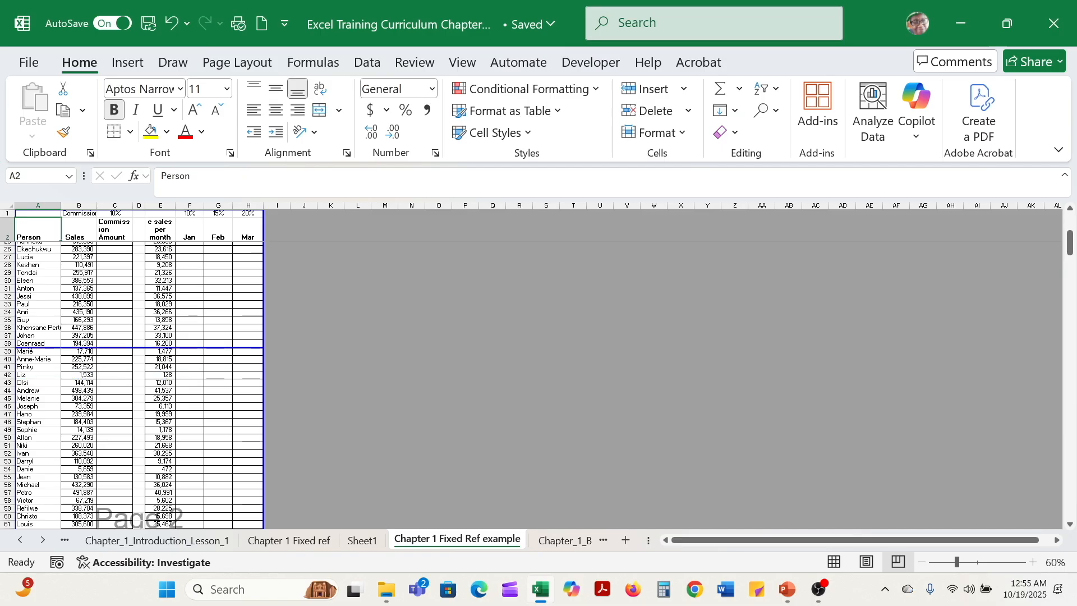
{"action": "left_click_drag", "start_coordinate": [1071, 255], "coordinate": [1069, 227]}
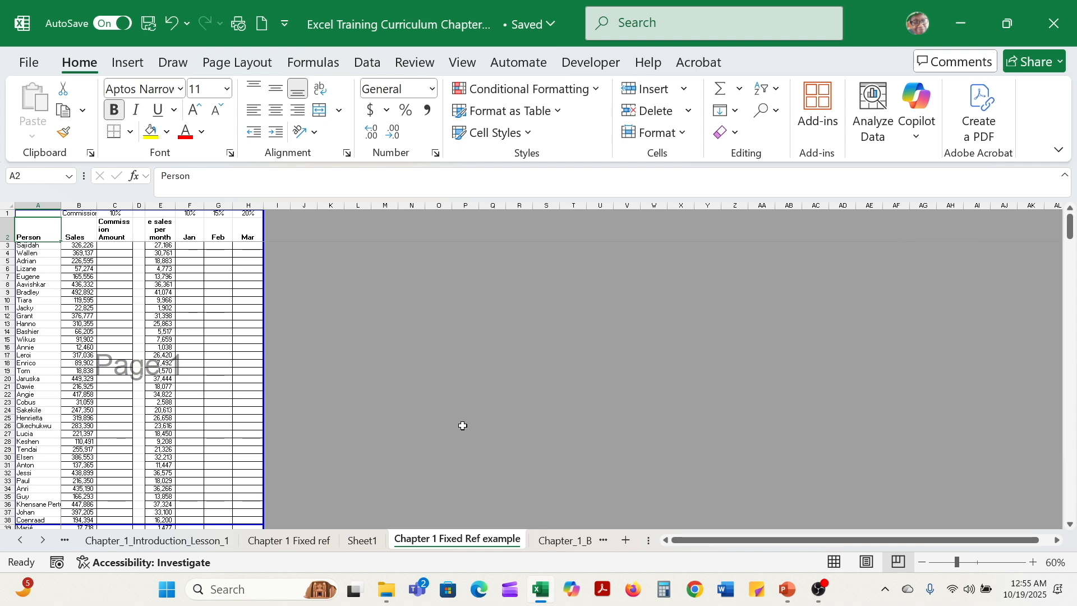
Return both the Chapter 1 Fixed Ref example sheet and the Chapter_1_Introduction_Intro sheet to Normal view.
{"action": "left_click", "coordinate": [834, 562]}
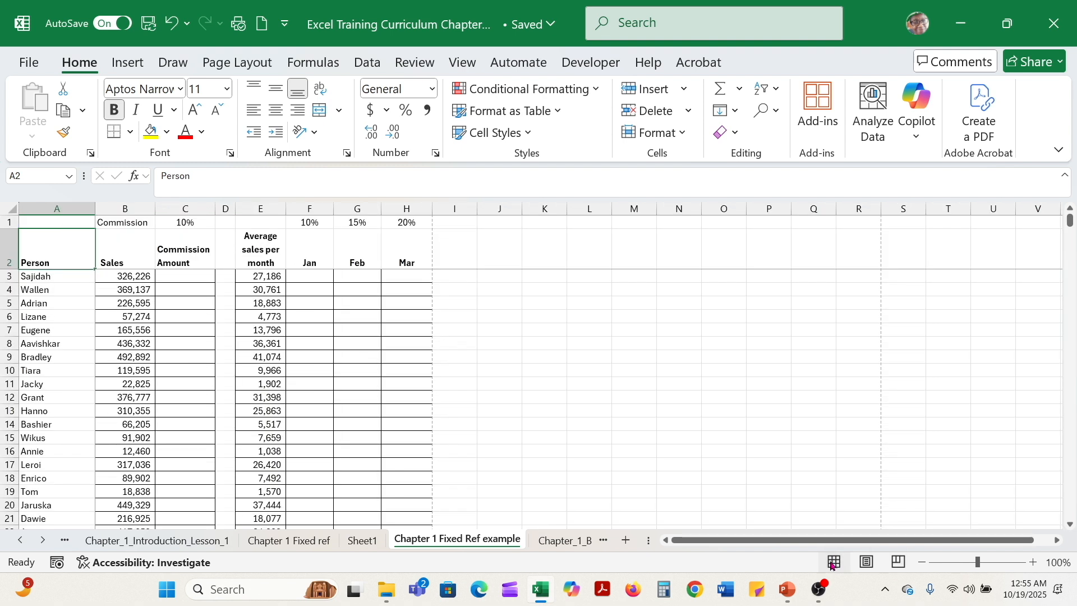
{"action": "left_click", "coordinate": [16, 543]}
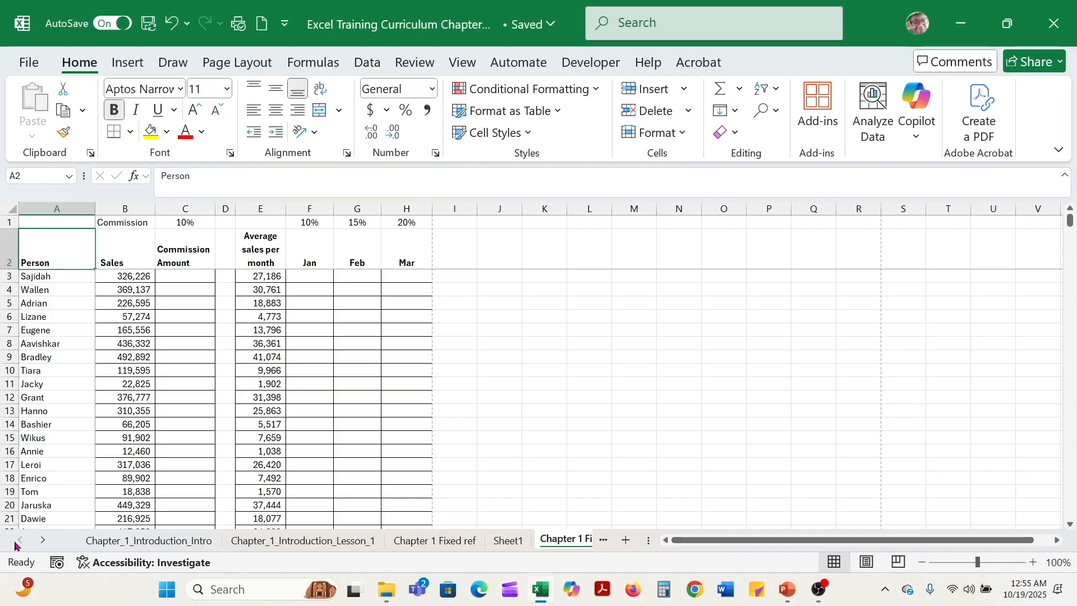
{"action": "left_click", "coordinate": [107, 545]}
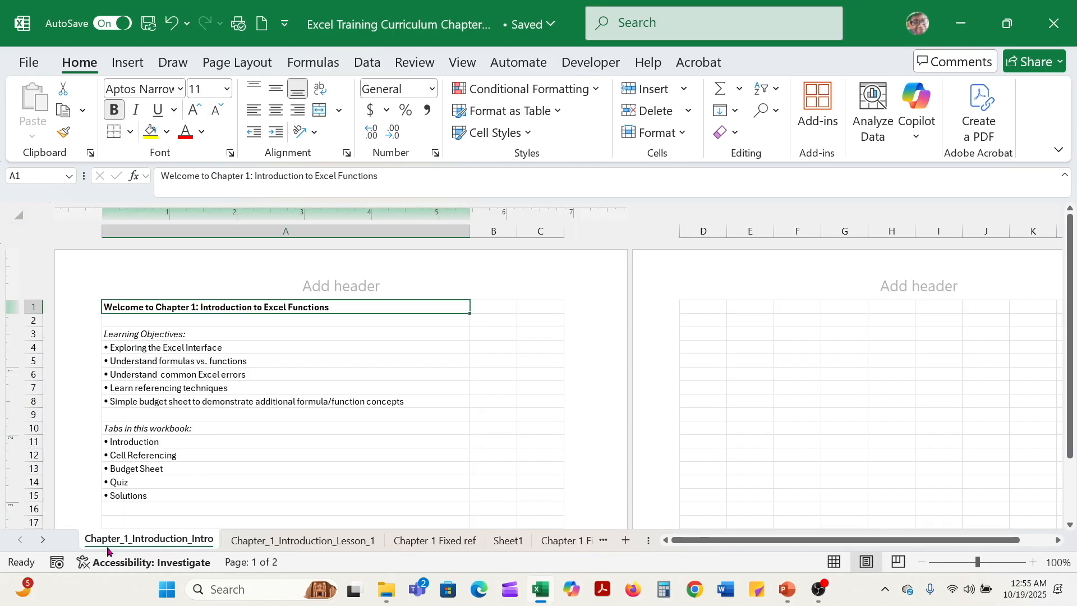
{"action": "left_click", "coordinate": [834, 562]}
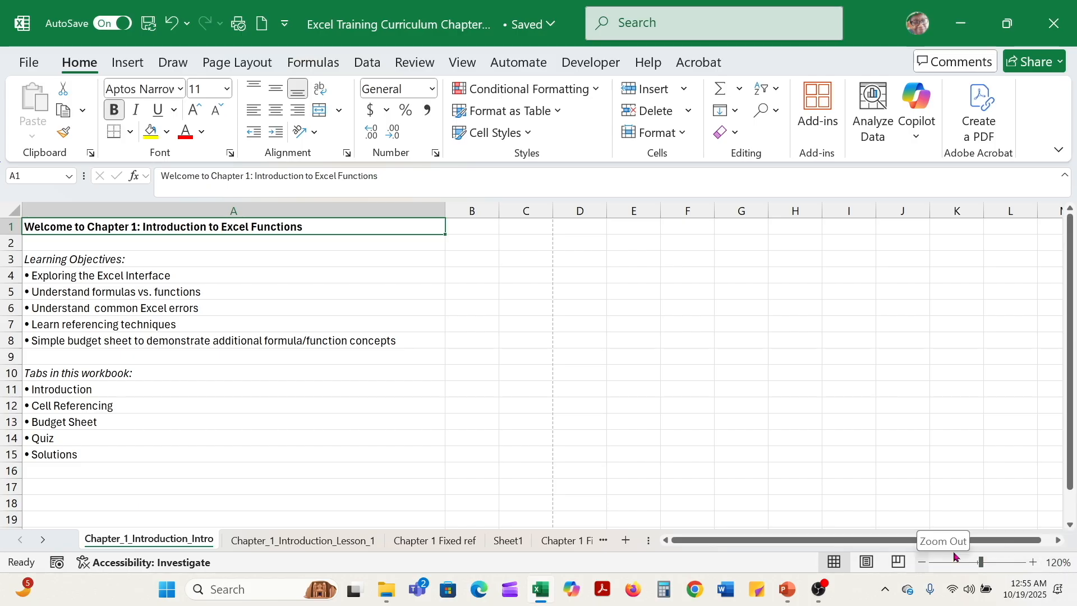
Zoom the Chapter_1_Introduction_Intro sheet out to 90% and back in to about 144%.
{"action": "double_click", "coordinate": [923, 565]}
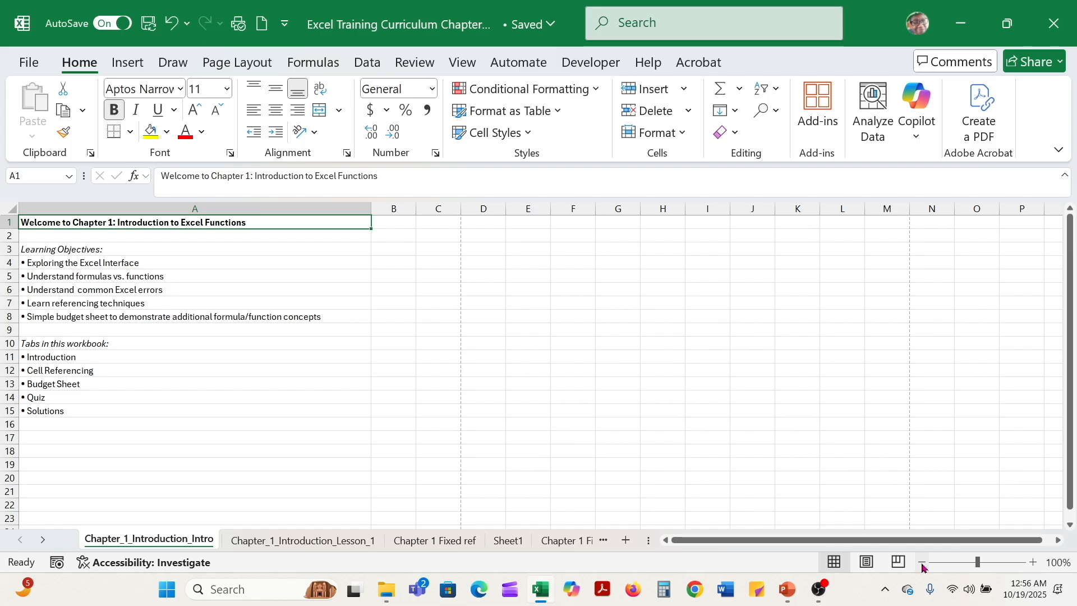
{"action": "left_click", "coordinate": [922, 566]}
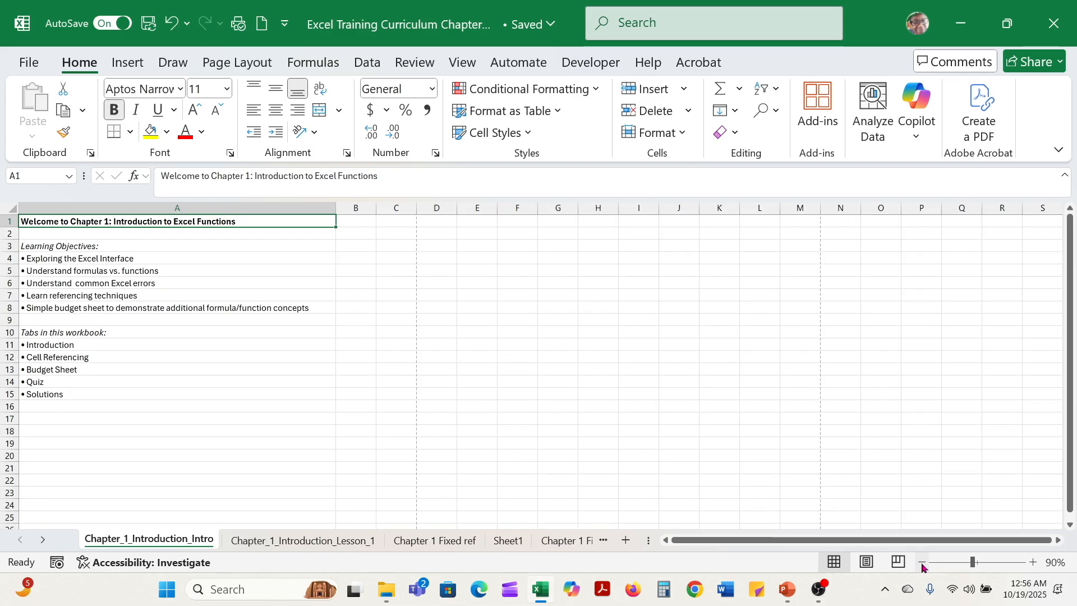
{"action": "left_click", "coordinate": [1033, 562]}
{"action": "left_click", "coordinate": [1033, 563]}
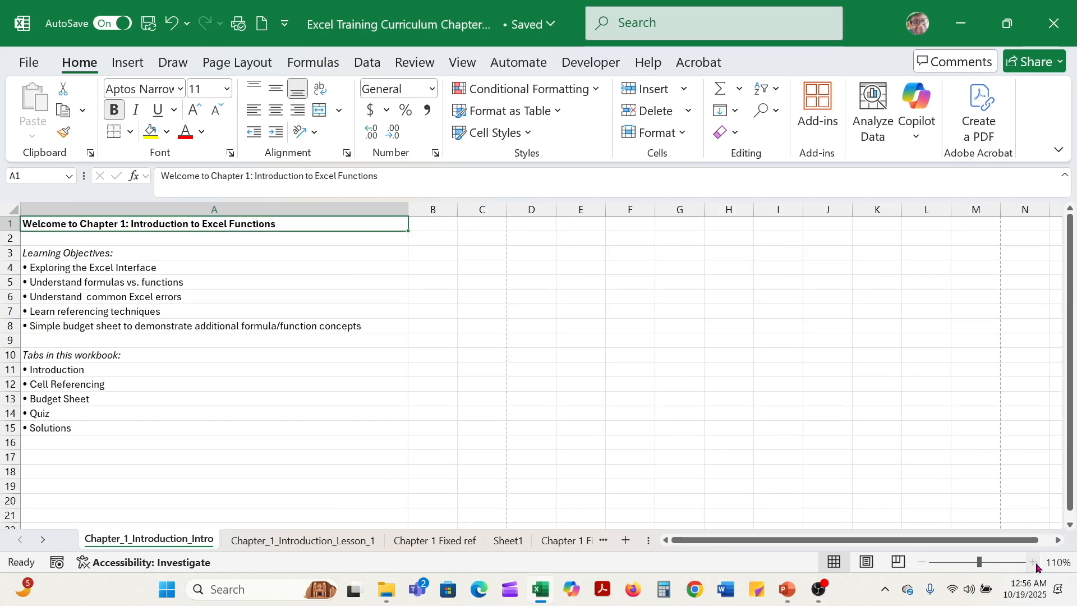
{"action": "left_click", "coordinate": [1033, 562]}
{"action": "mouse_move", "coordinate": [981, 563]}
{"action": "left_mouse_down"}
{"action": "mouse_move", "coordinate": [993, 567]}
{"action": "mouse_move", "coordinate": [984, 567]}
{"action": "left_mouse_up"}
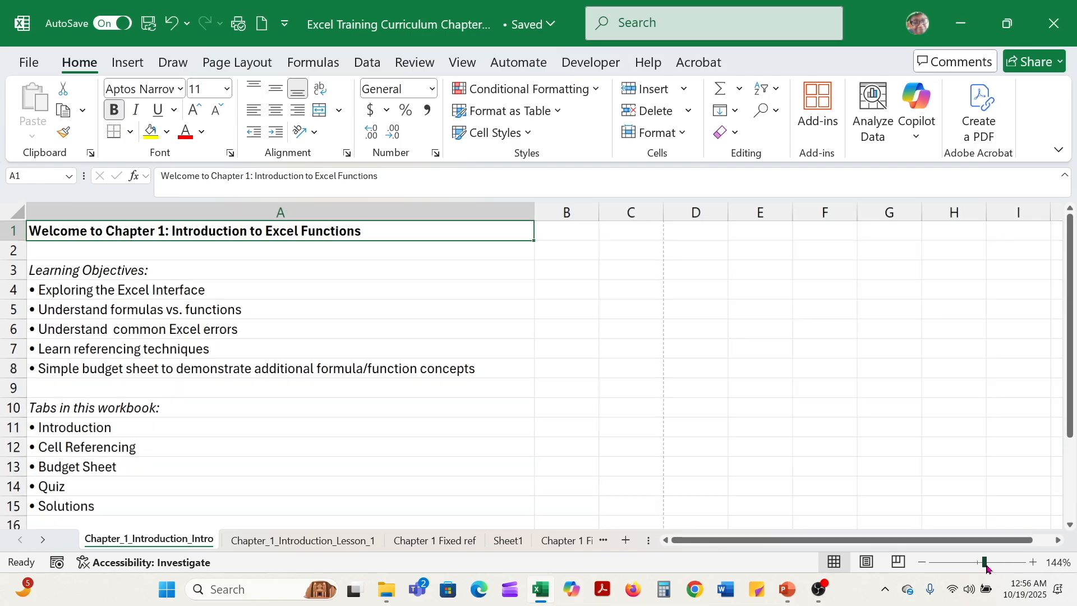
Set a custom magnification of 85% for the Chapter_1_Introduction_Intro sheet.
{"action": "left_click", "coordinate": [1059, 566]}
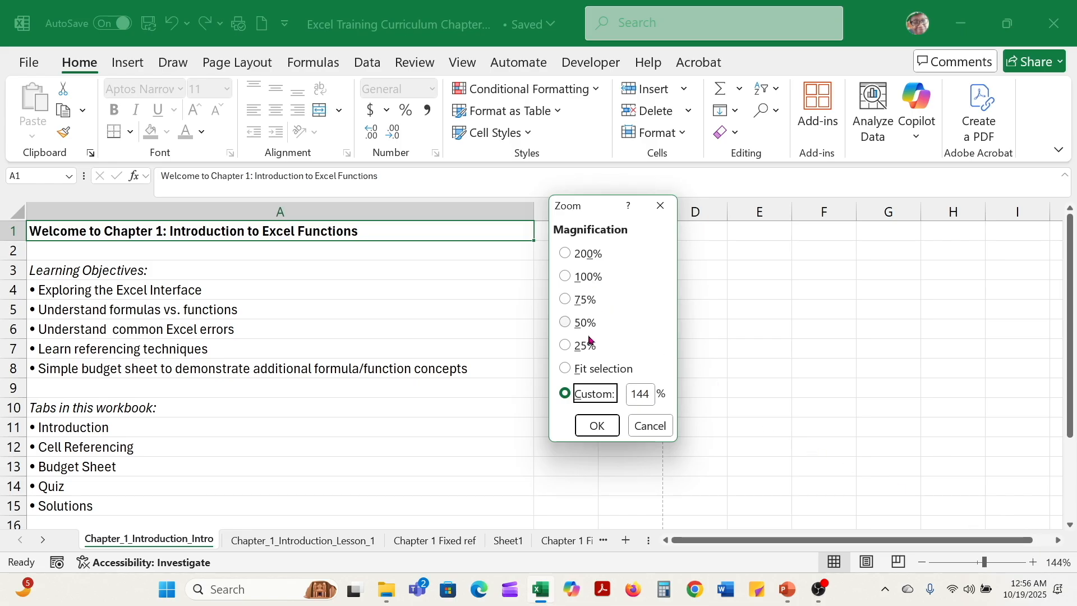
{"action": "left_click", "coordinate": [565, 300]}
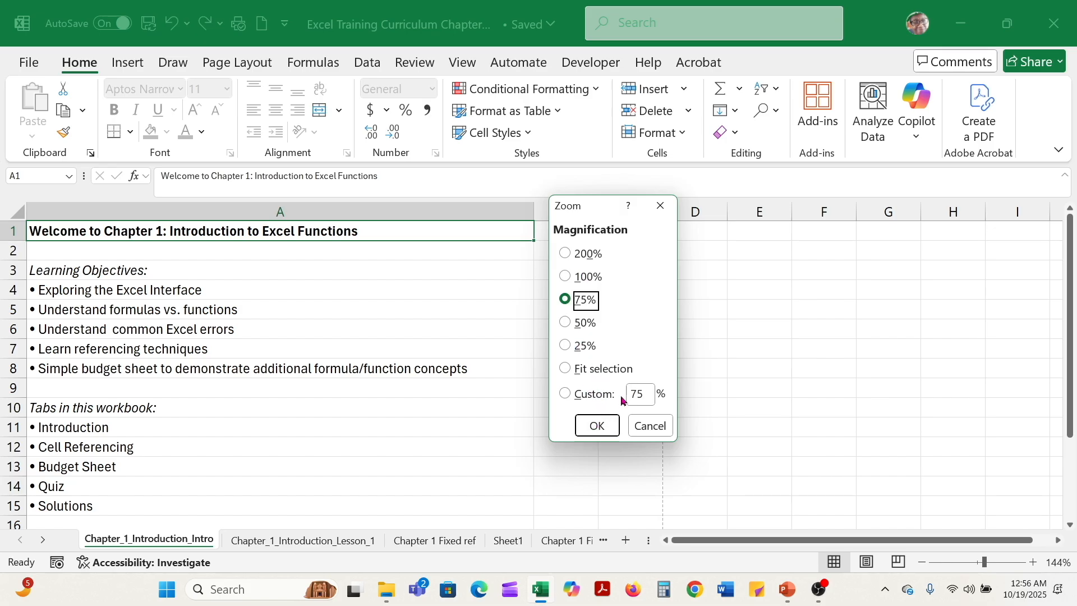
{"action": "left_click", "coordinate": [566, 394]}
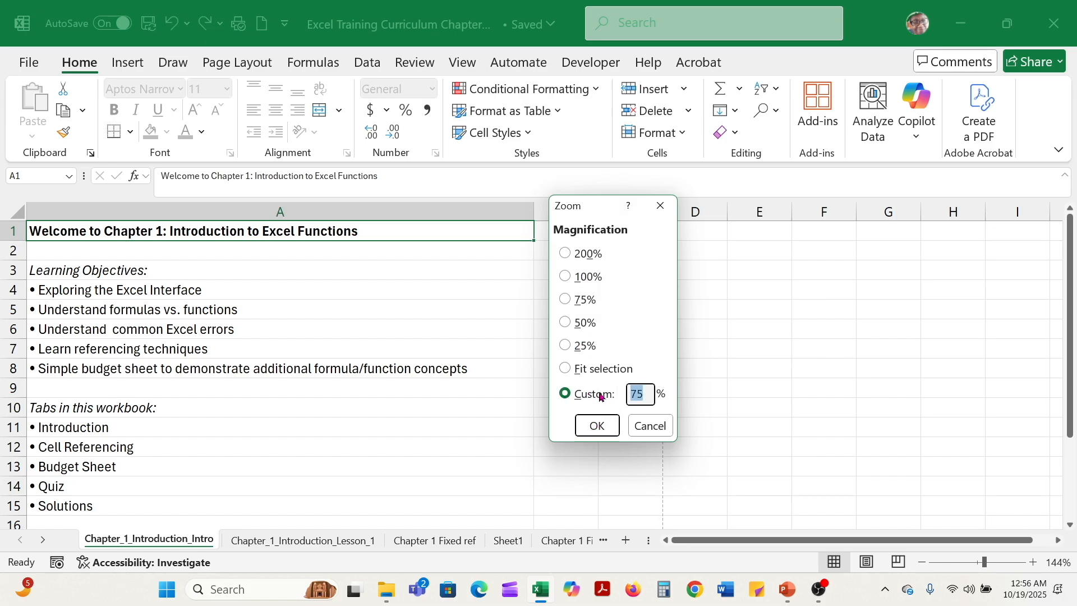
{"action": "type", "text": "8"}
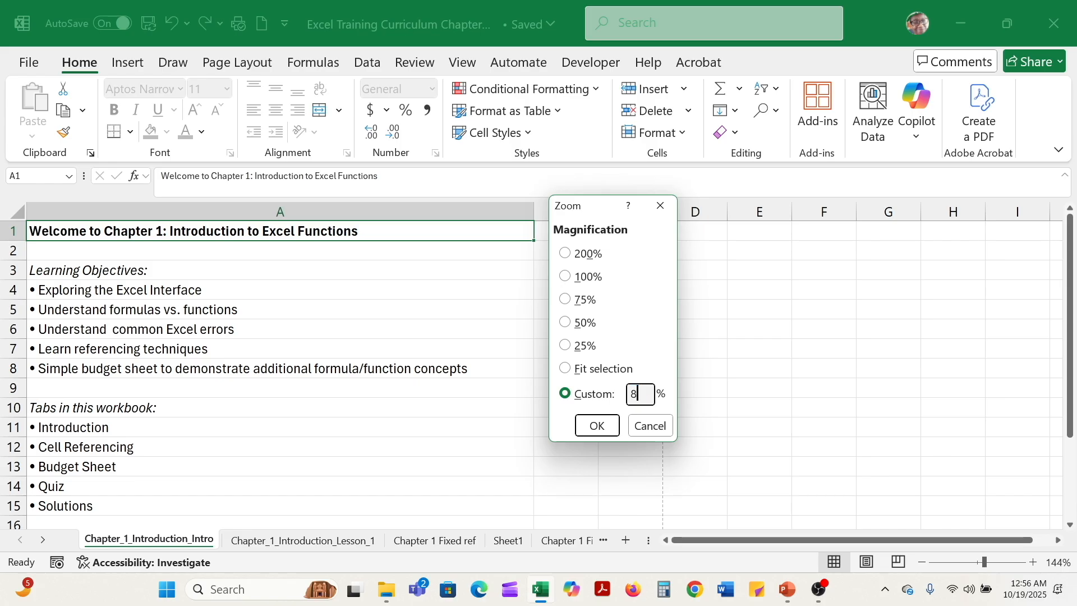
{"action": "left_click", "coordinate": [596, 425]}
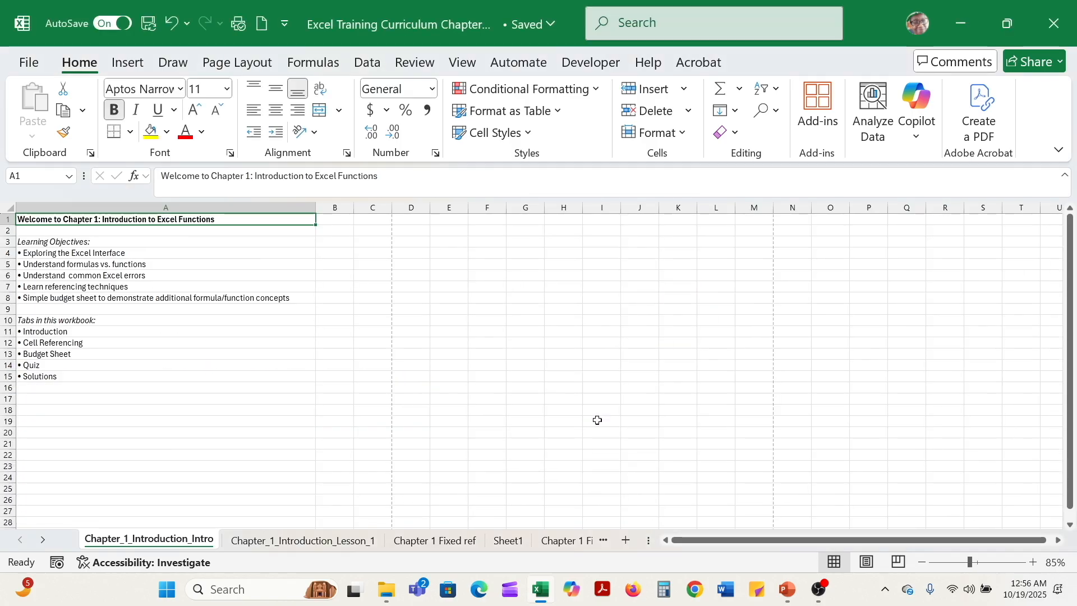
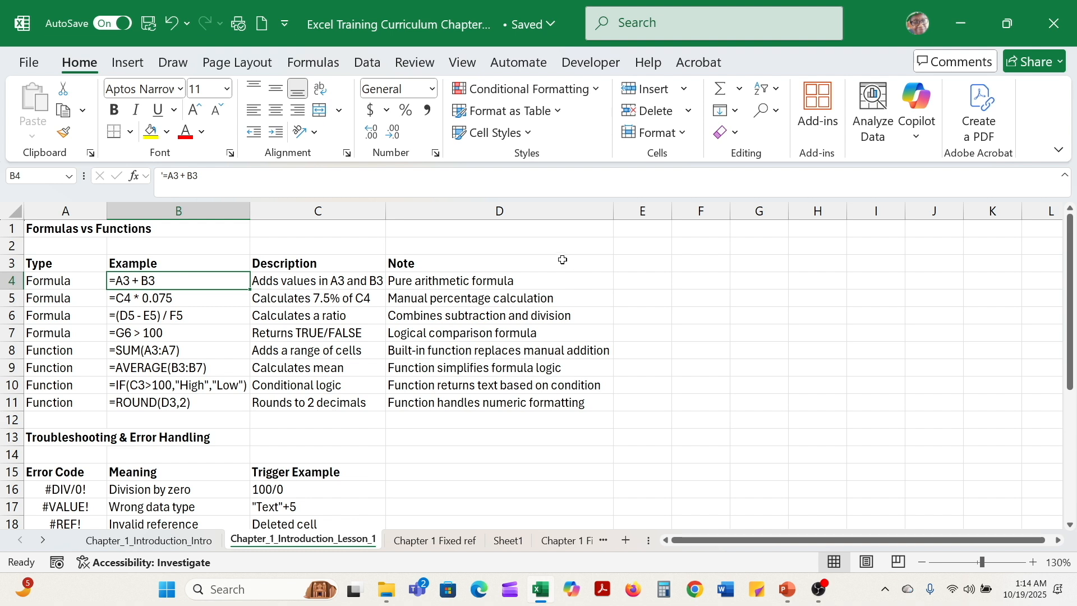
Examine the formula and function examples in B5 through B11 of the Chapter_1_Introduction_Lesson_1 sheet one by one.
{"action": "left_click", "coordinate": [188, 299]}
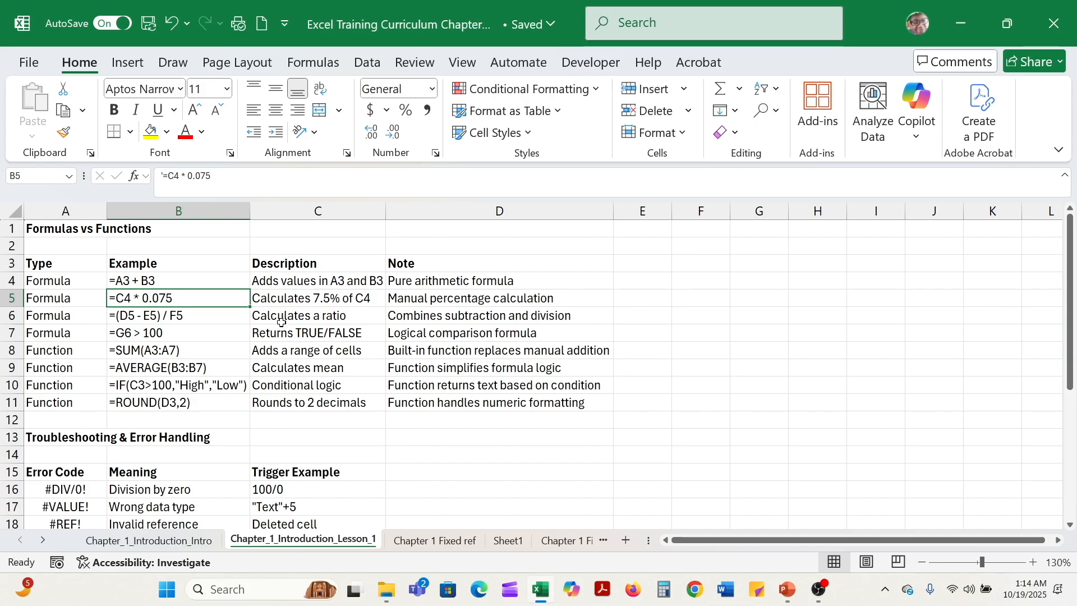
{"action": "left_click", "coordinate": [201, 318]}
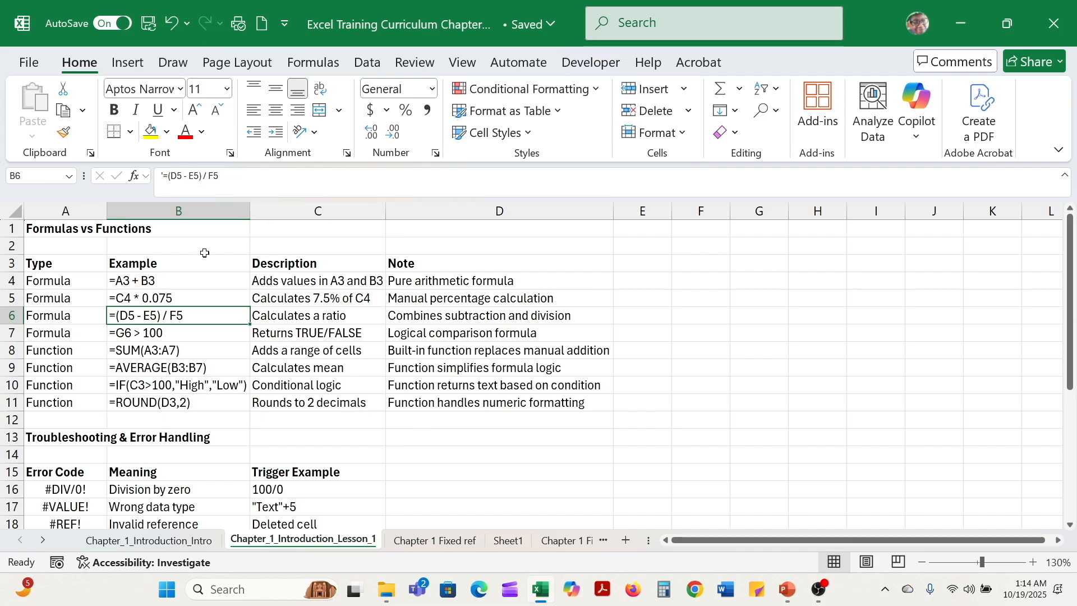
{"action": "left_click", "coordinate": [199, 333]}
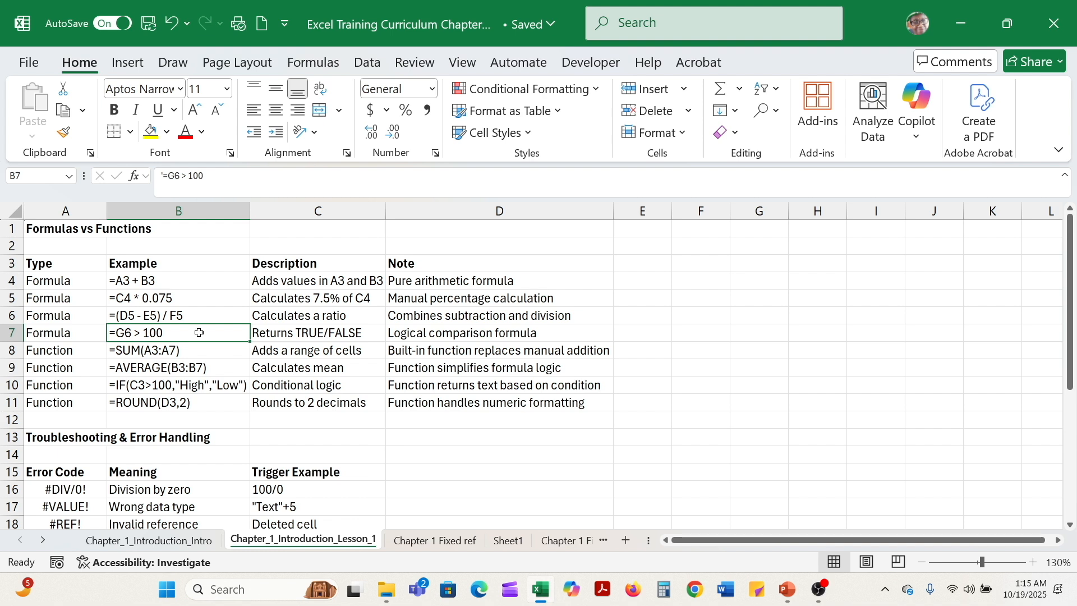
{"action": "left_click", "coordinate": [198, 351]}
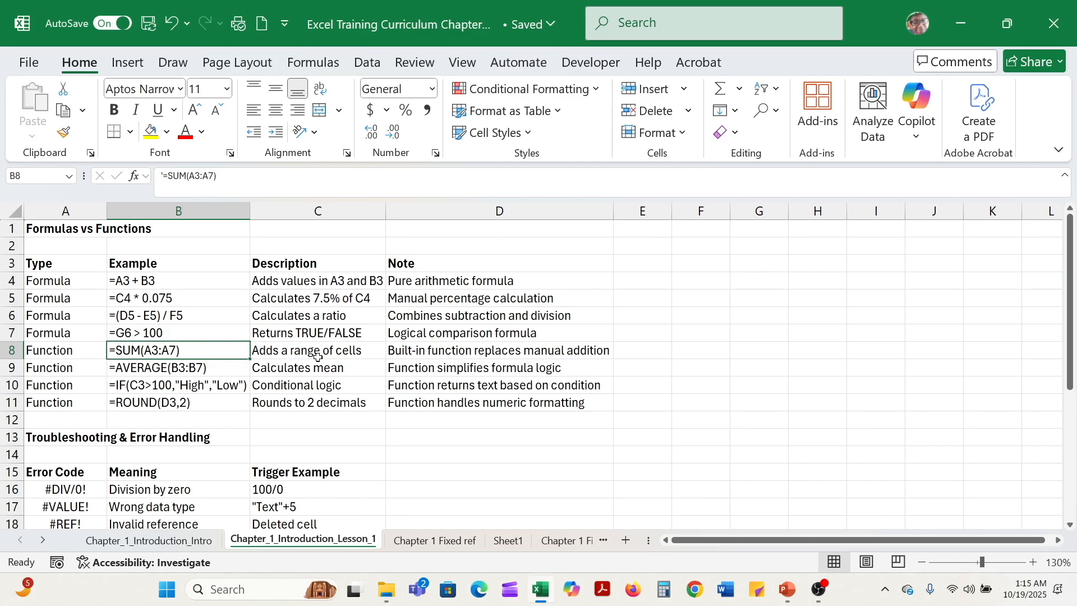
{"action": "left_click", "coordinate": [225, 367]}
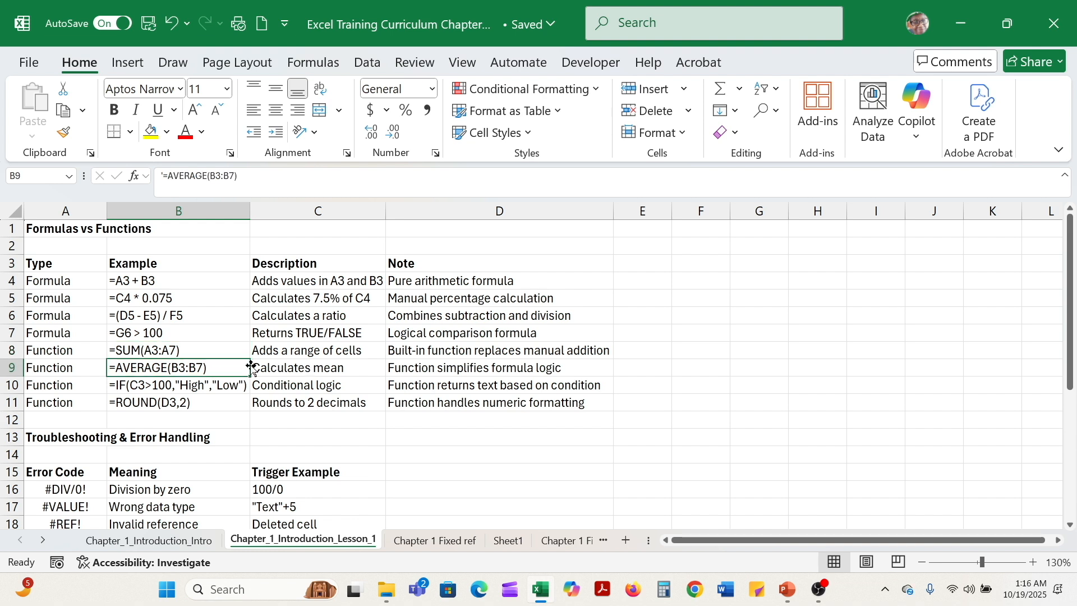
{"action": "left_click", "coordinate": [194, 383]}
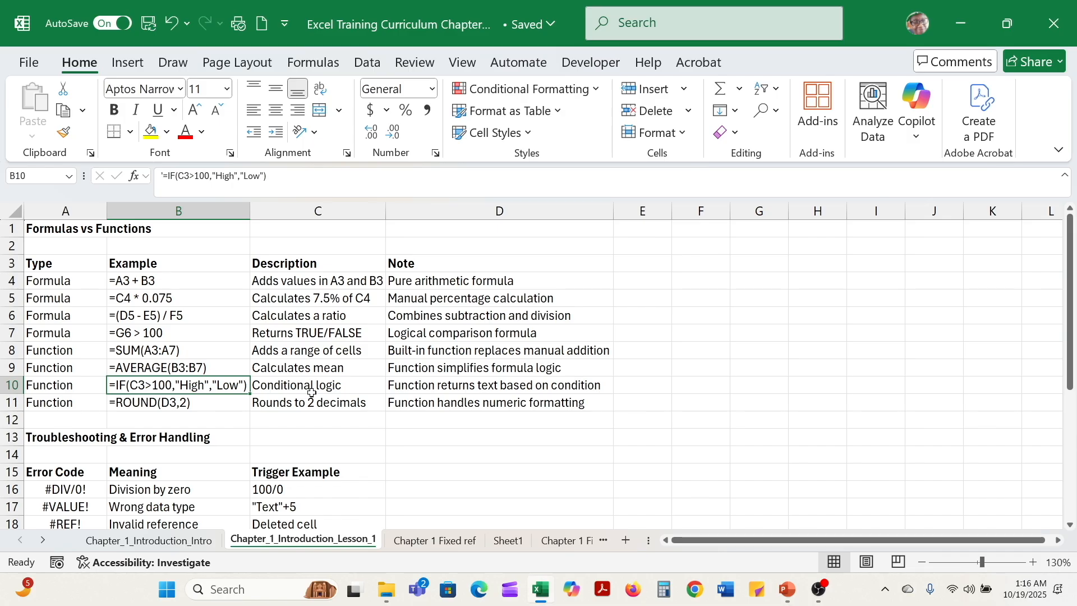
{"action": "left_click", "coordinate": [218, 401]}
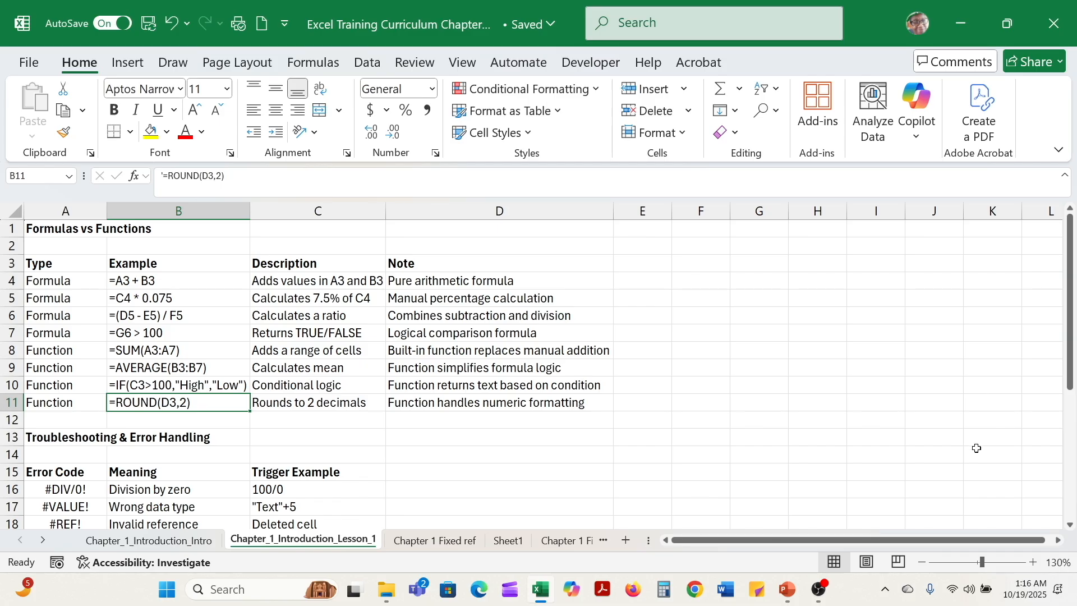
Open the Chapter_1_Budget_Sheet and inspect the formula behind the Planned total in B8.
{"action": "left_click", "coordinate": [44, 544]}
{"action": "left_click", "coordinate": [43, 544]}
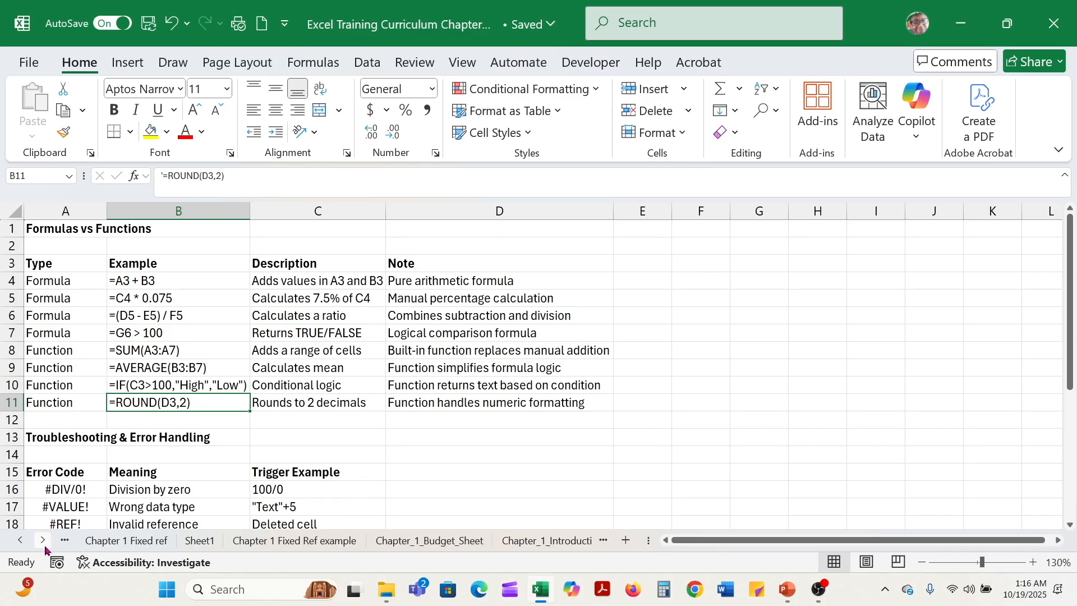
{"action": "left_click", "coordinate": [403, 540]}
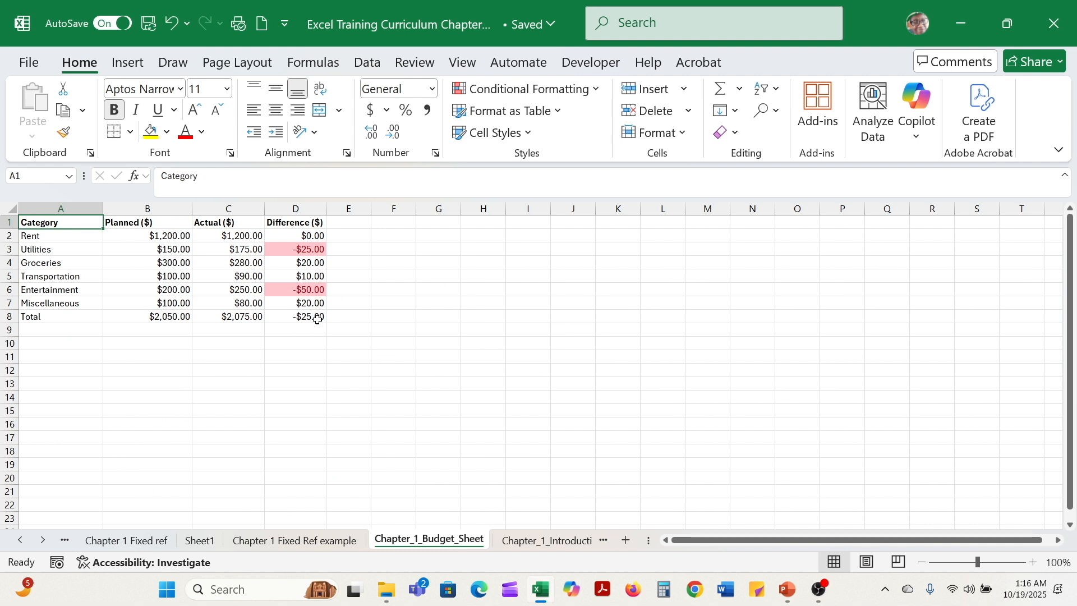
{"action": "left_click", "coordinate": [181, 315]}
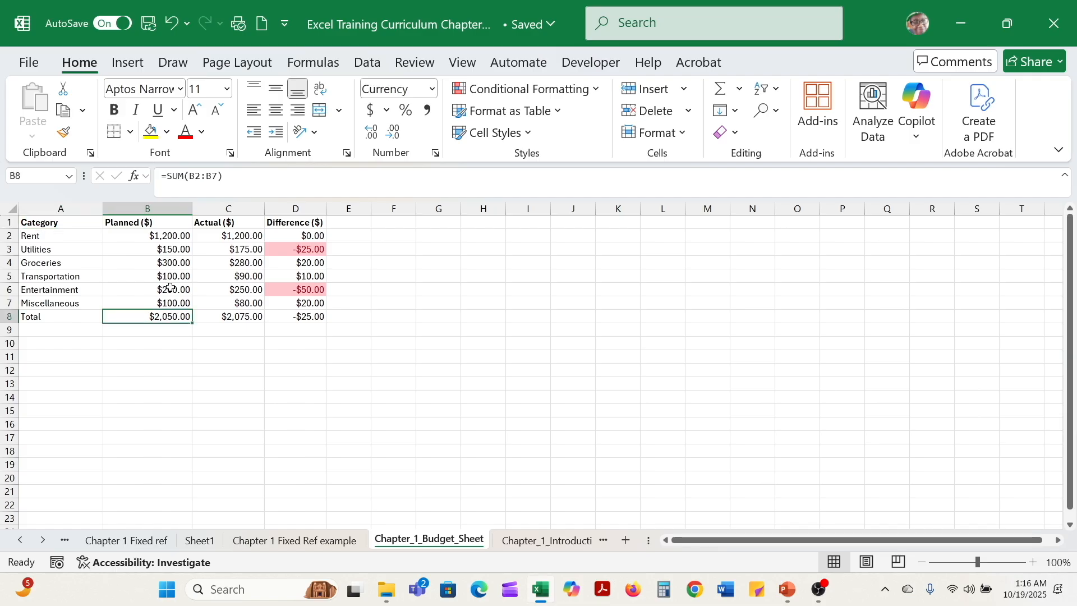
Open the Rent cell A2 for editing, collapse the formula bar to a single line, and cancel the edit.
{"action": "left_click", "coordinate": [69, 237]}
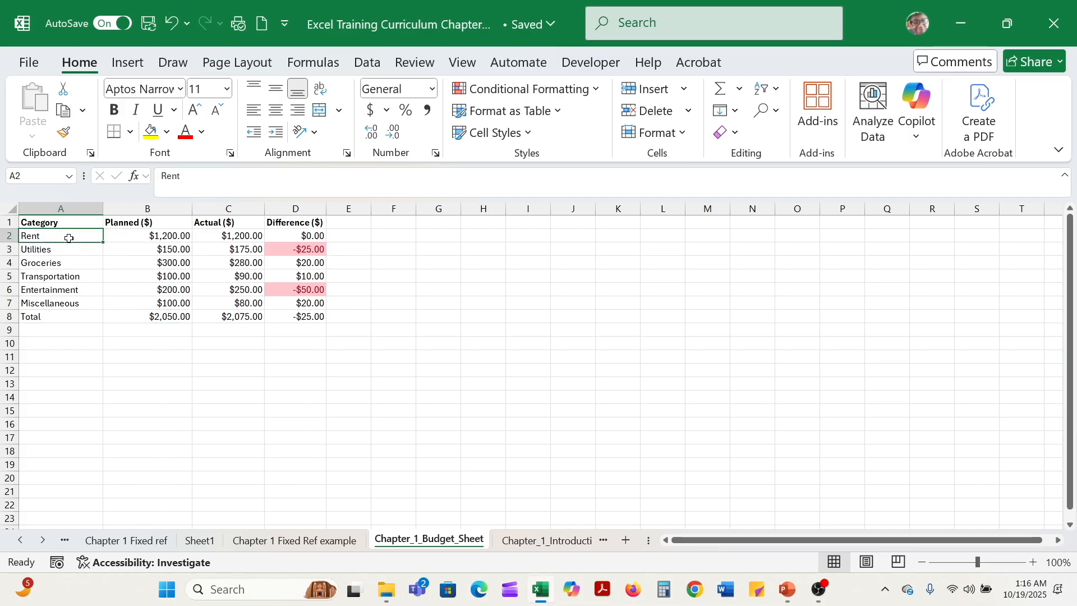
{"action": "left_click", "coordinate": [149, 238]}
{"action": "left_click", "coordinate": [64, 236]}
{"action": "left_click", "coordinate": [366, 171]}
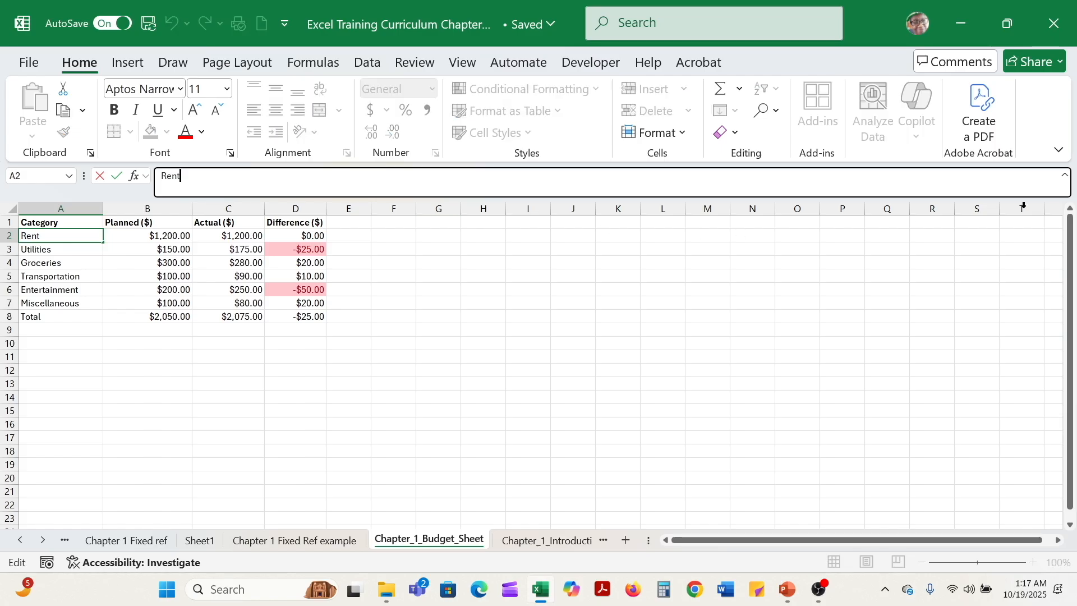
{"action": "left_click", "coordinate": [1064, 175]}
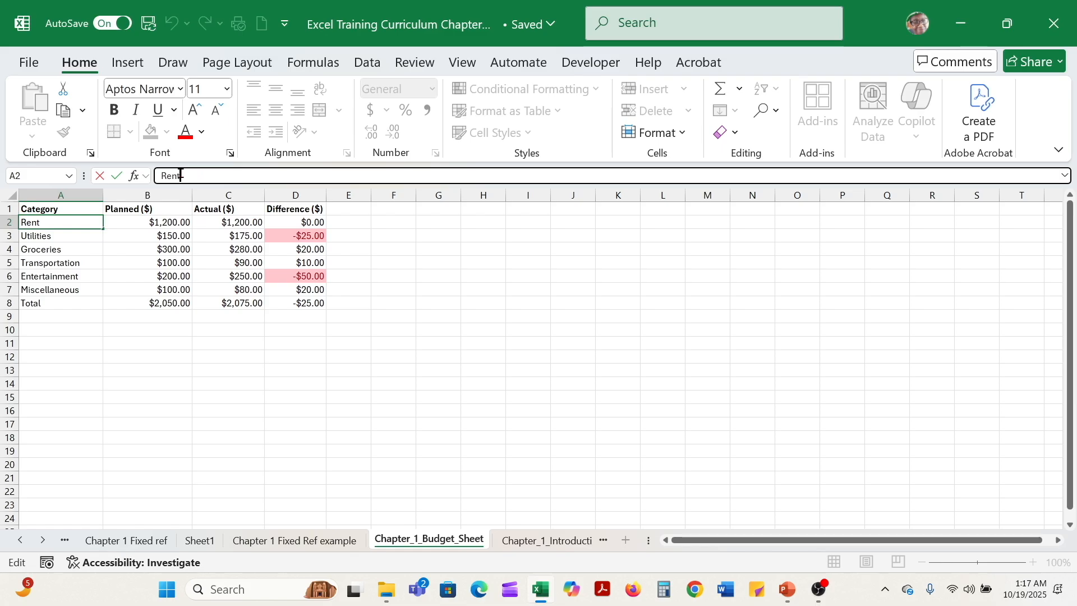
{"action": "left_click", "coordinate": [101, 177]}
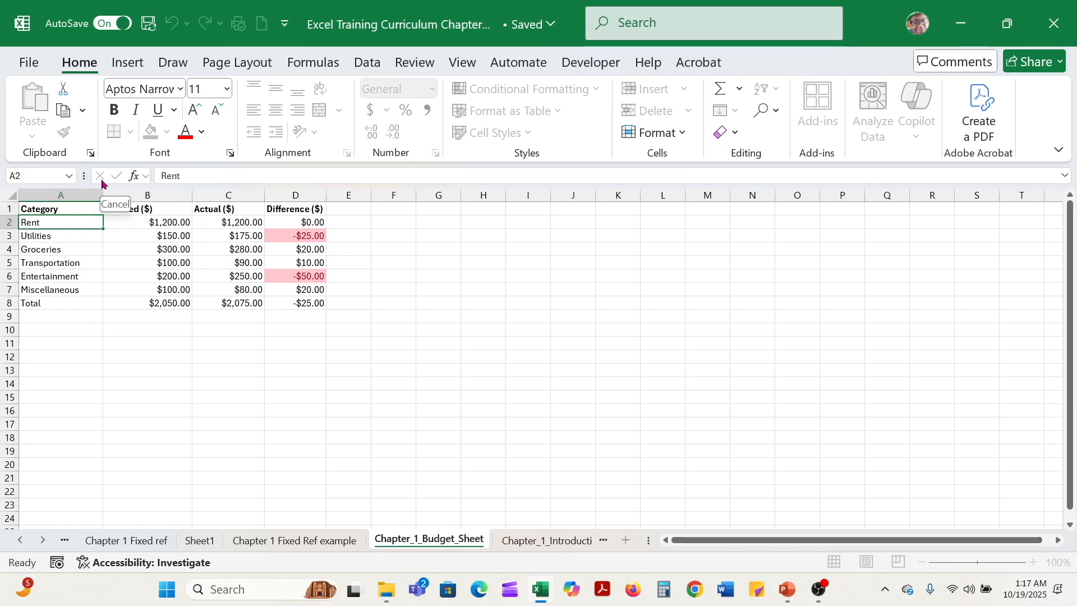
Compare Rent's planned and actual amounts in B2 and C2 with the Difference formula in D2.
{"action": "left_click", "coordinate": [73, 250]}
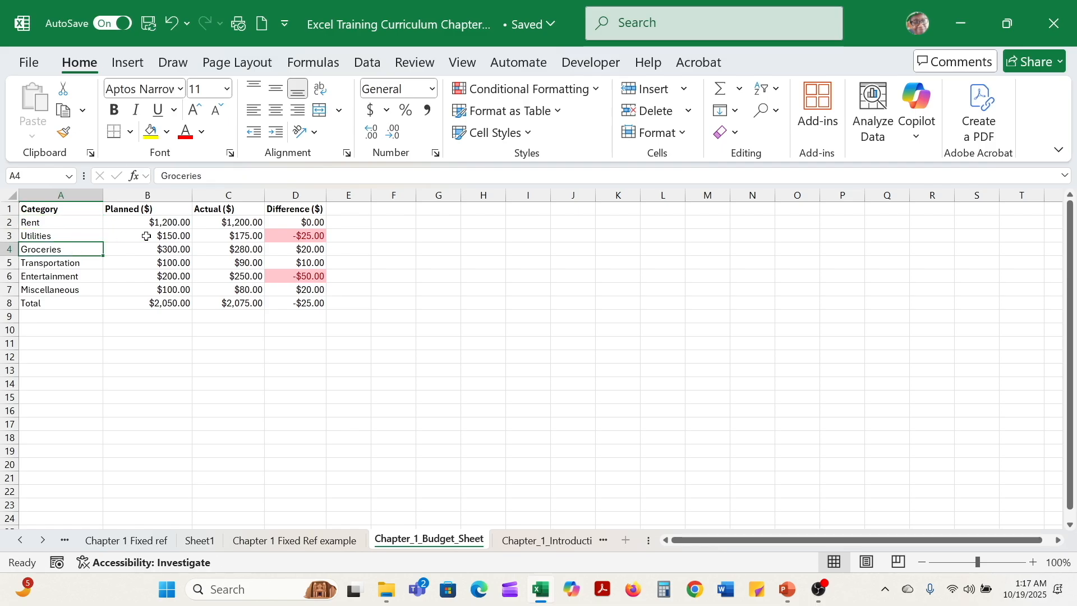
{"action": "left_click", "coordinate": [168, 223]}
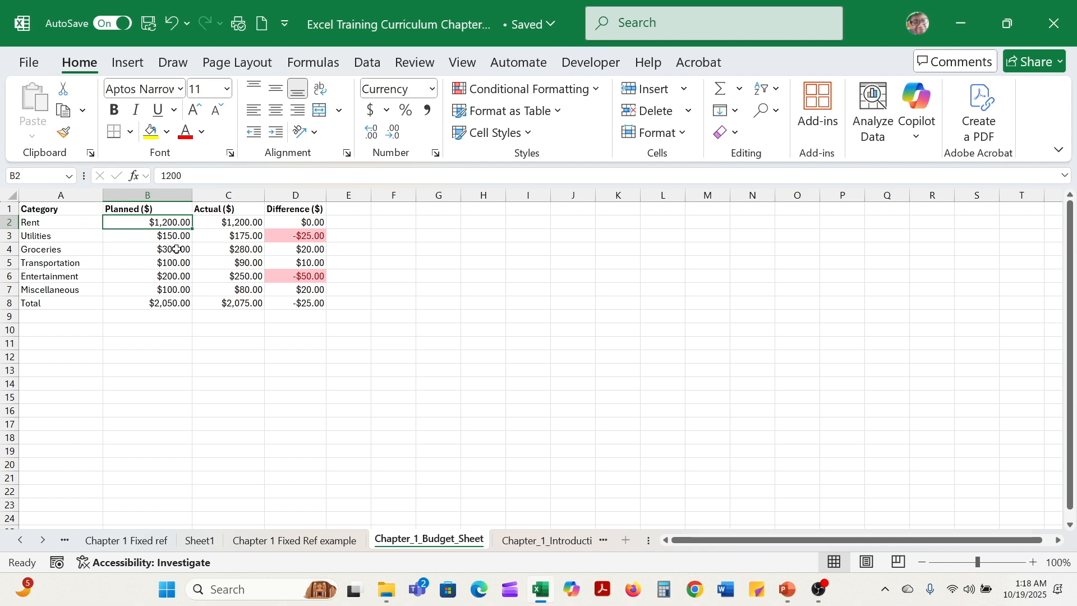
{"action": "left_click", "coordinate": [244, 223]}
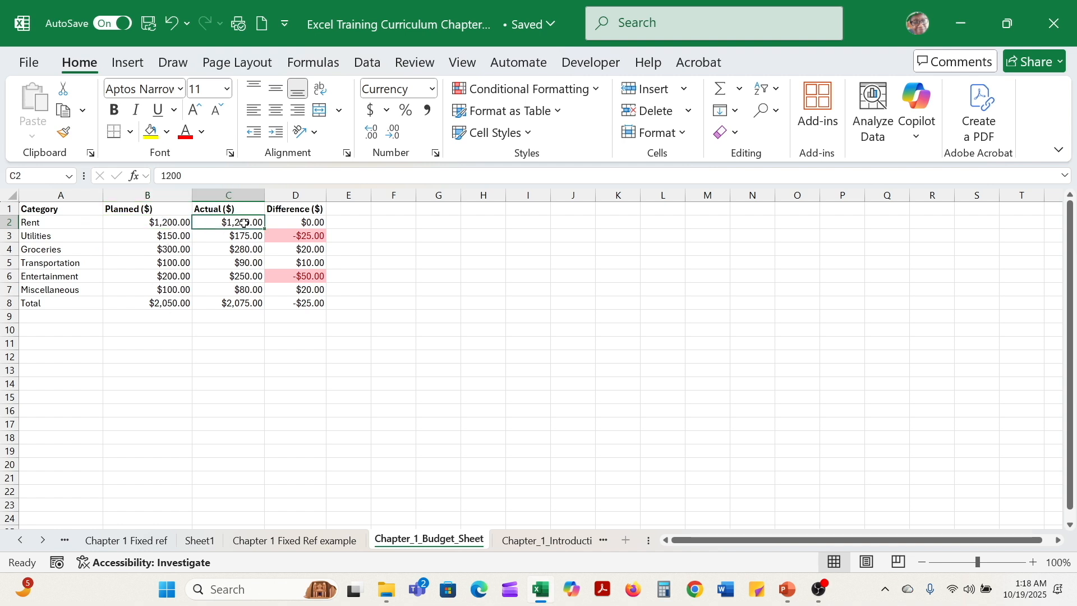
{"action": "left_click", "coordinate": [163, 222]}
{"action": "left_click", "coordinate": [216, 224]}
{"action": "left_click", "coordinate": [306, 220]}
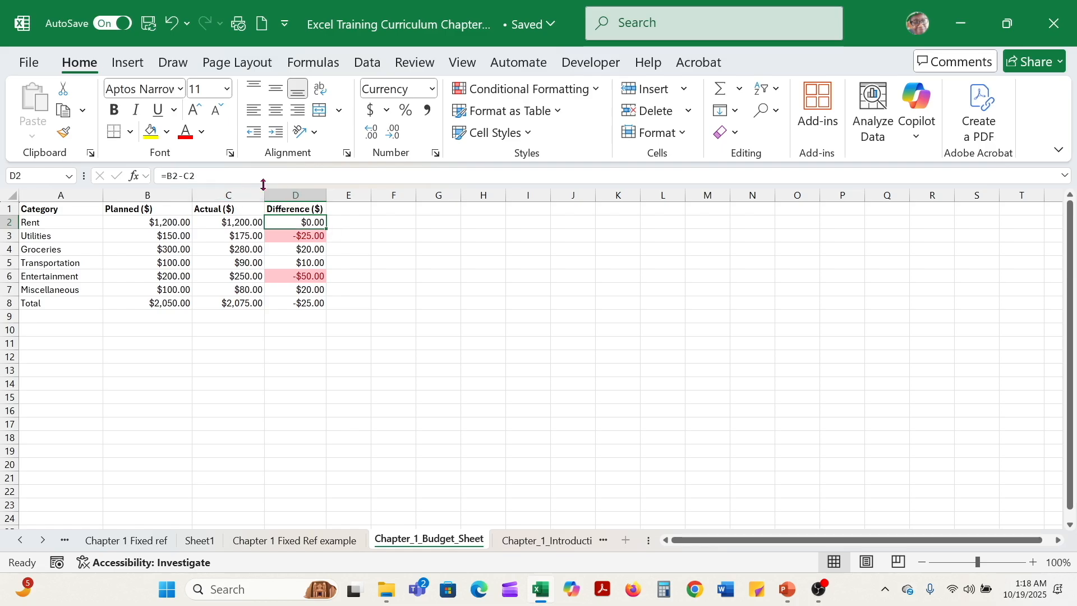
Inspect the Difference formulas for the Utilities through Miscellaneous rows in D3 to D7.
{"action": "left_click", "coordinate": [310, 236]}
{"action": "left_click", "coordinate": [306, 250]}
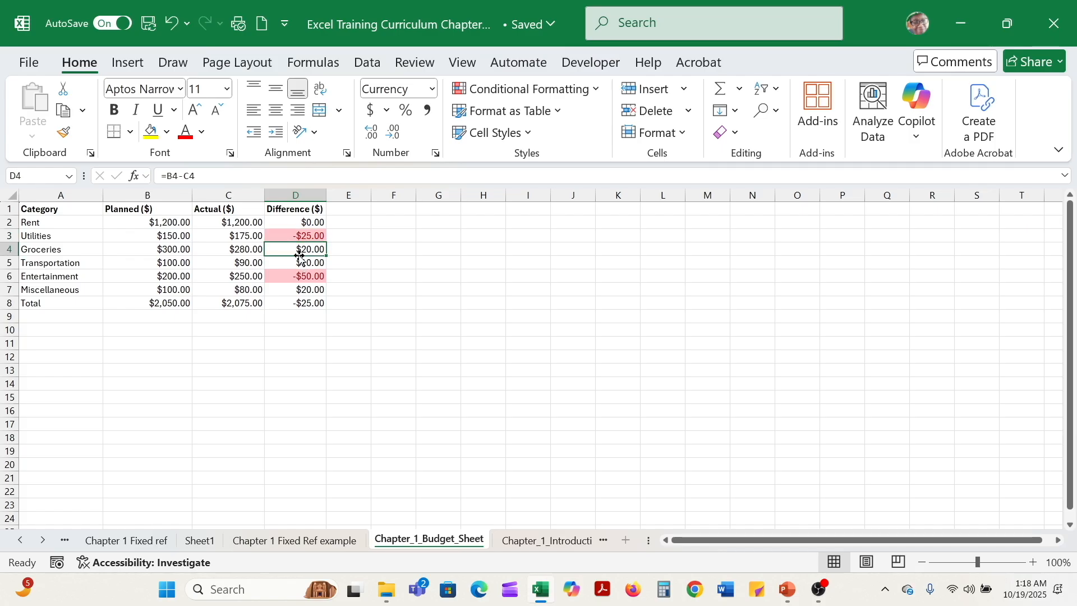
{"action": "left_click", "coordinate": [299, 262]}
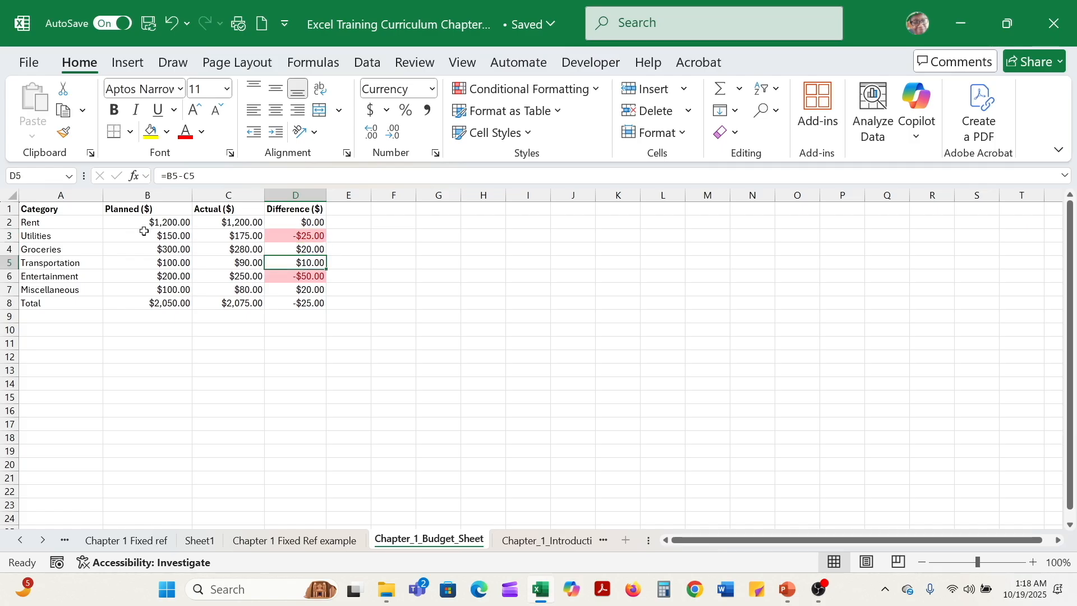
{"action": "left_click", "coordinate": [295, 279]}
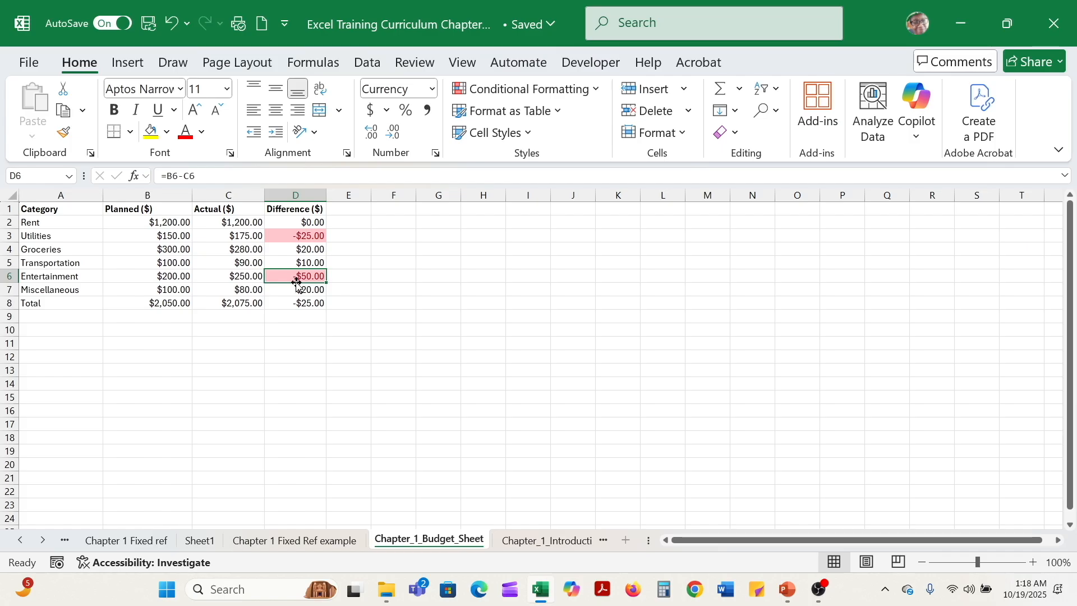
{"action": "left_click", "coordinate": [293, 290]}
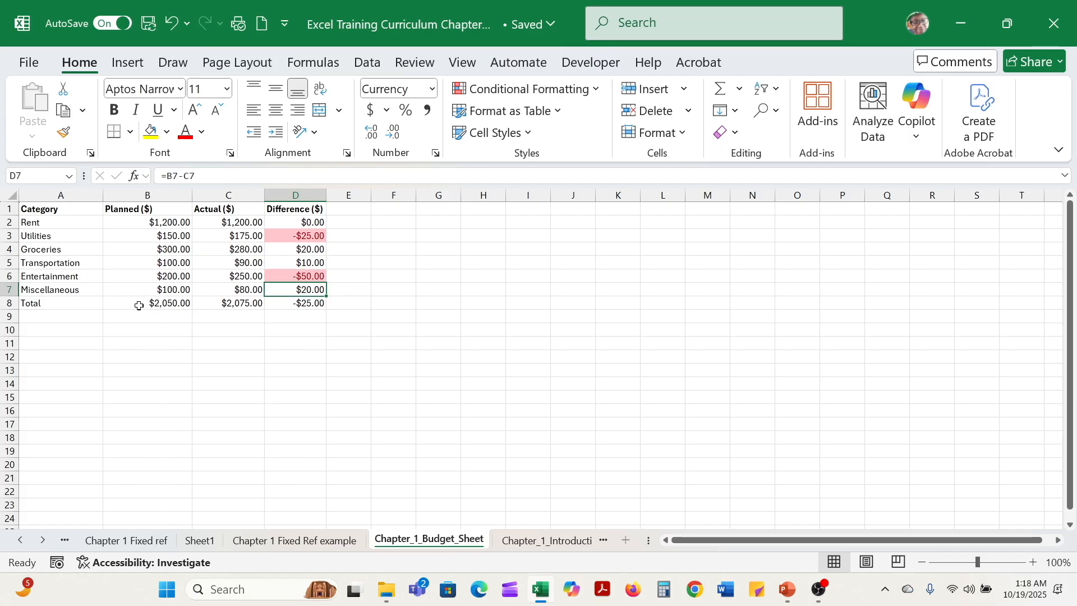
Examine the Total row formulas for Planned in B8 and Actual in C8, including the cell range that B8 adds up.
{"action": "left_click", "coordinate": [139, 306]}
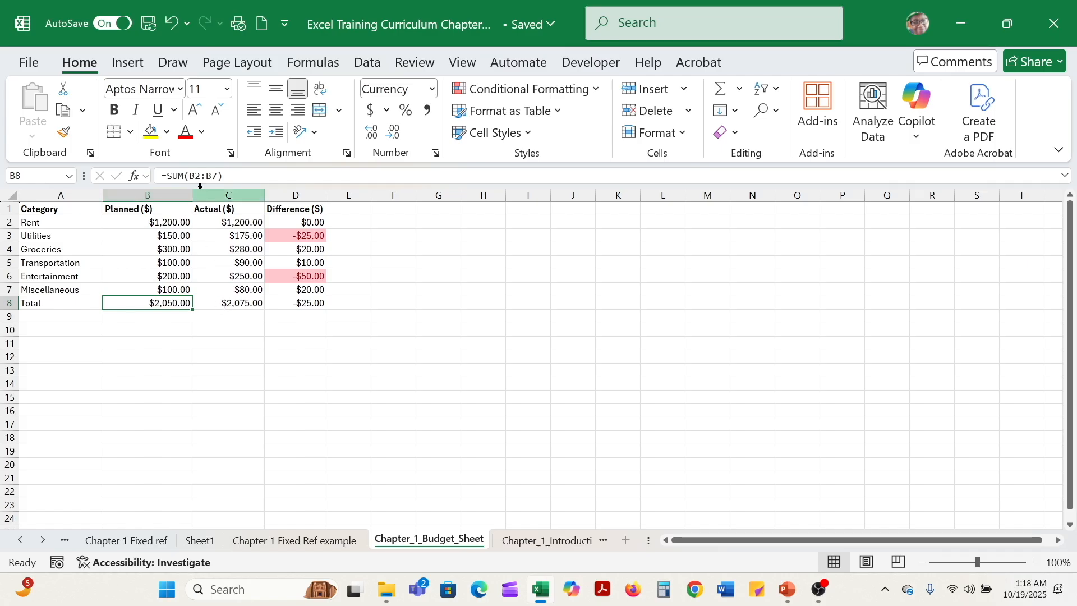
{"action": "left_click", "coordinate": [252, 175]}
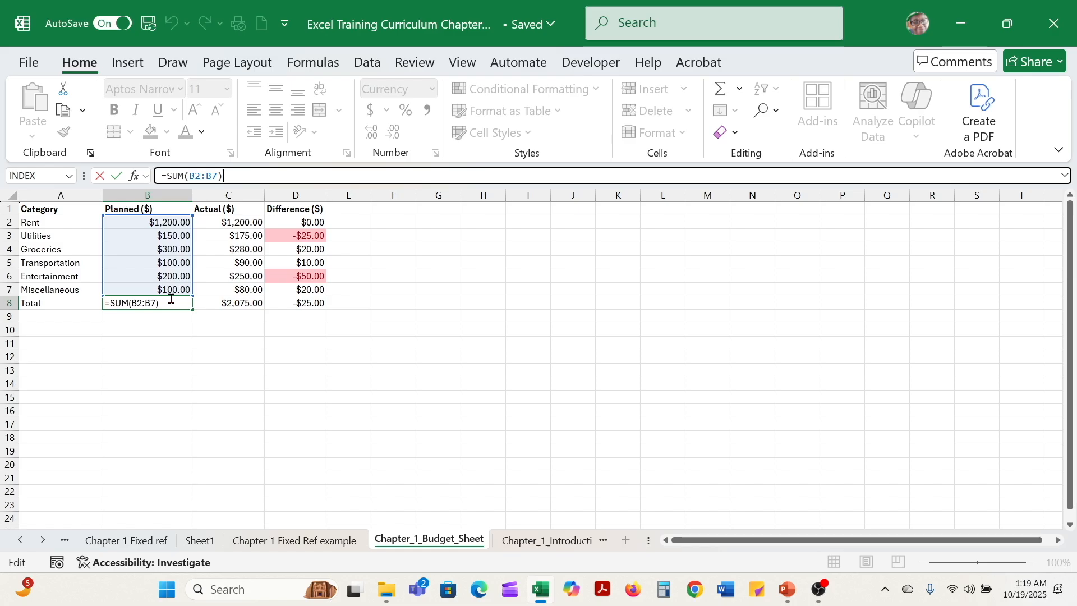
{"action": "key", "text": "Return"}
{"action": "left_click", "coordinate": [234, 303]}
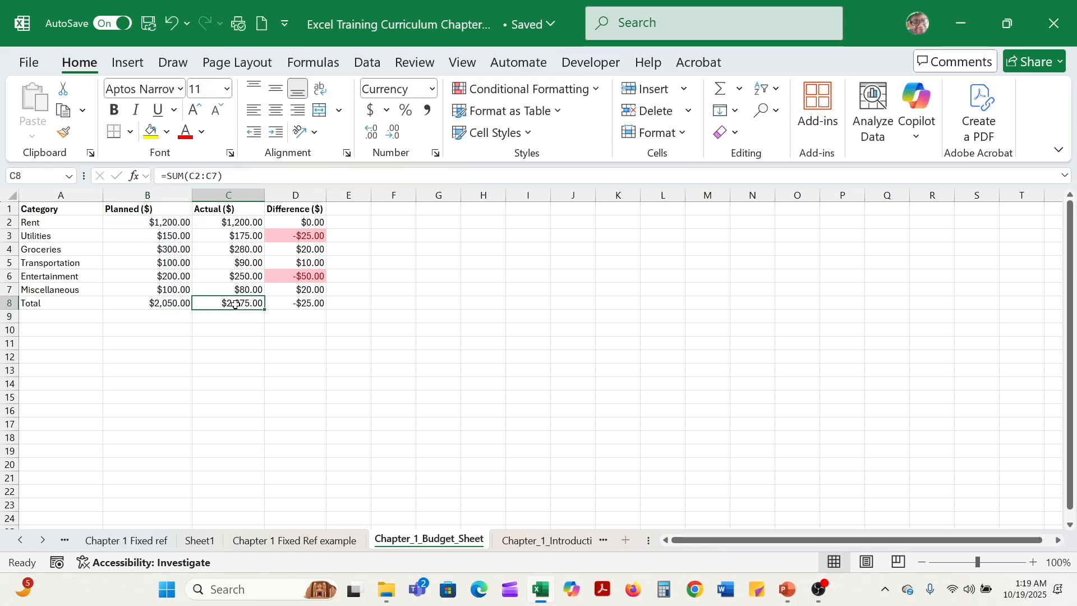
{"action": "left_click", "coordinate": [149, 305]}
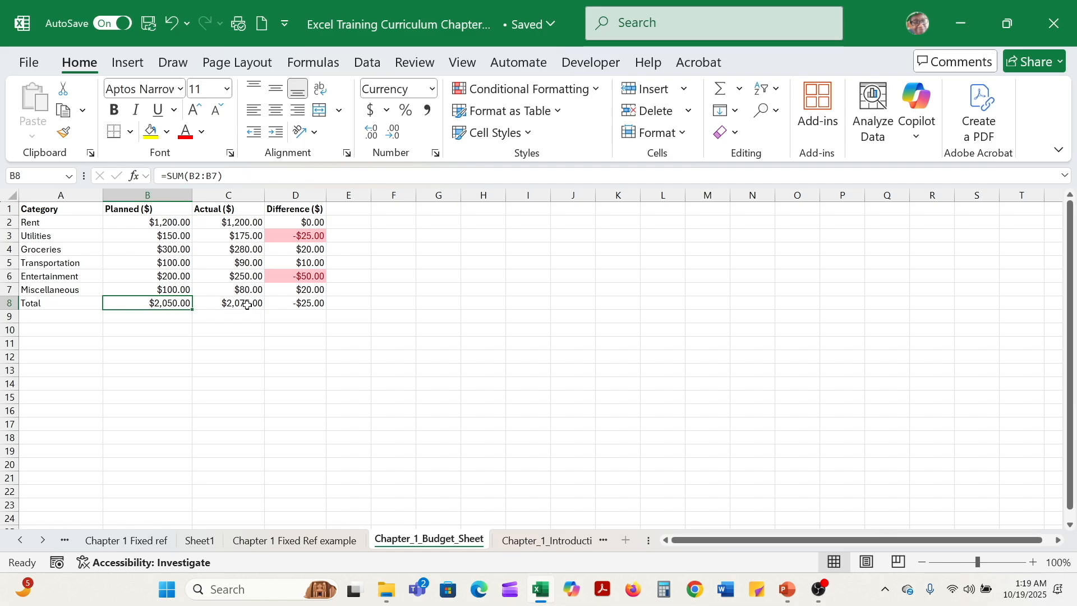
{"action": "left_click", "coordinate": [247, 304]}
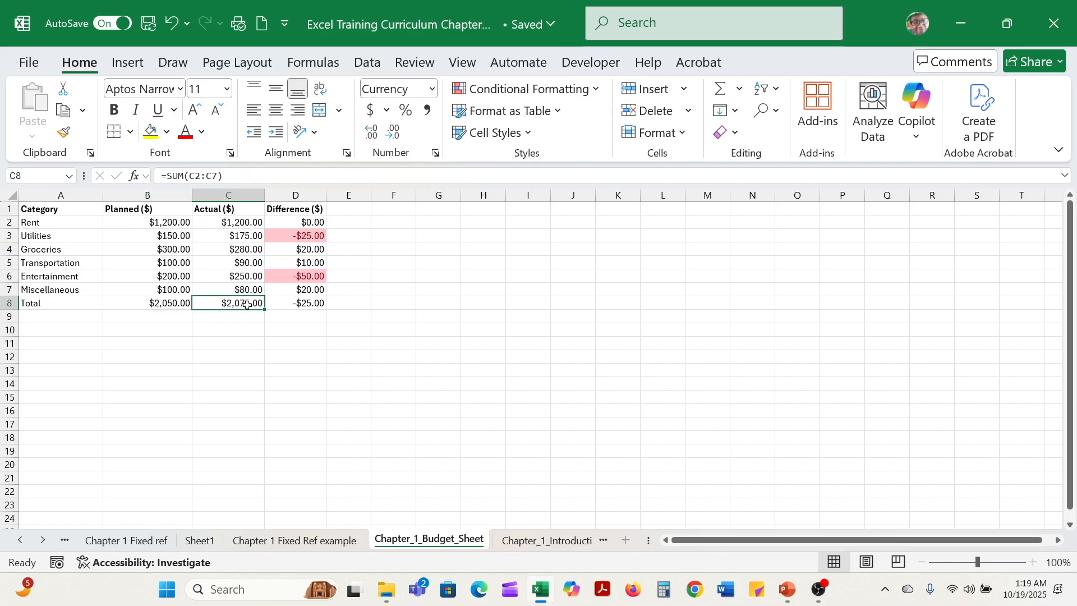
{"action": "left_click", "coordinate": [169, 303]}
Replace the Difference total in D8 with an AutoSum of D2:D7 and compare it with the Actual total's formula.
{"action": "left_click", "coordinate": [303, 303]}
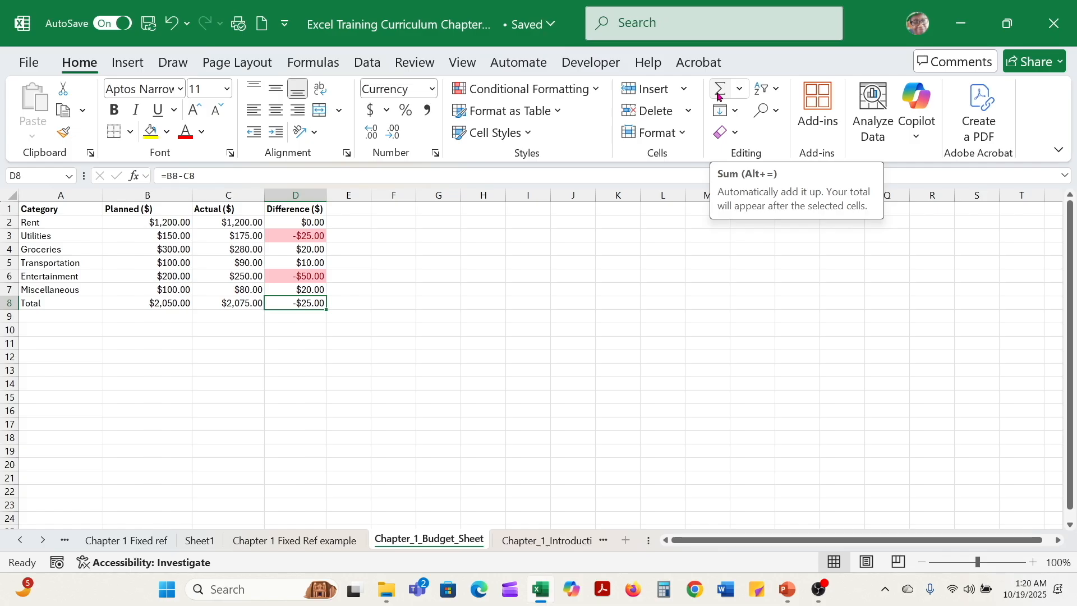
{"action": "left_click", "coordinate": [719, 97]}
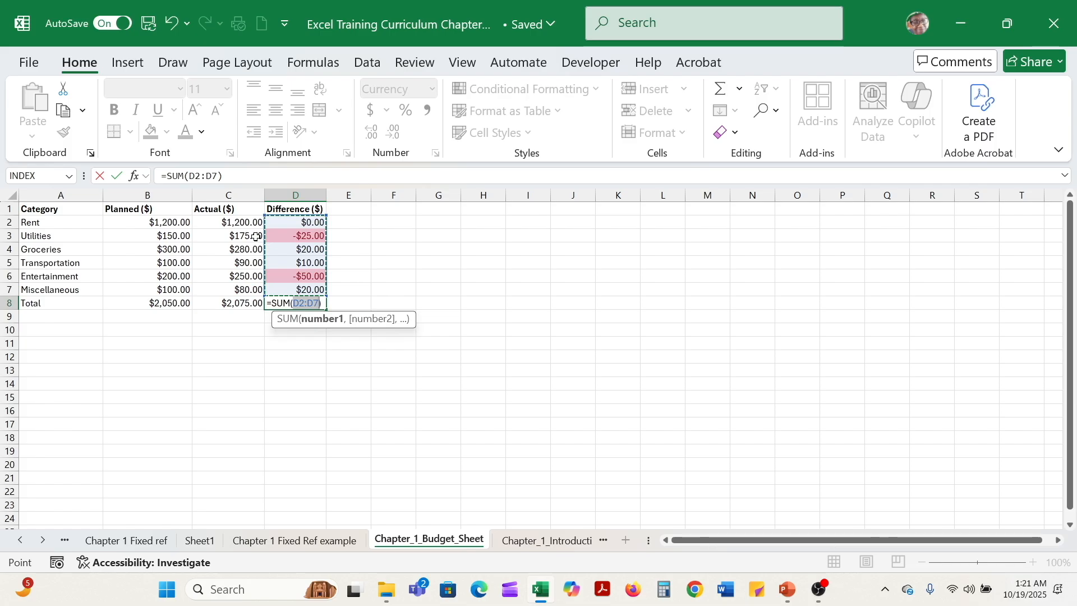
{"action": "left_click", "coordinate": [117, 177]}
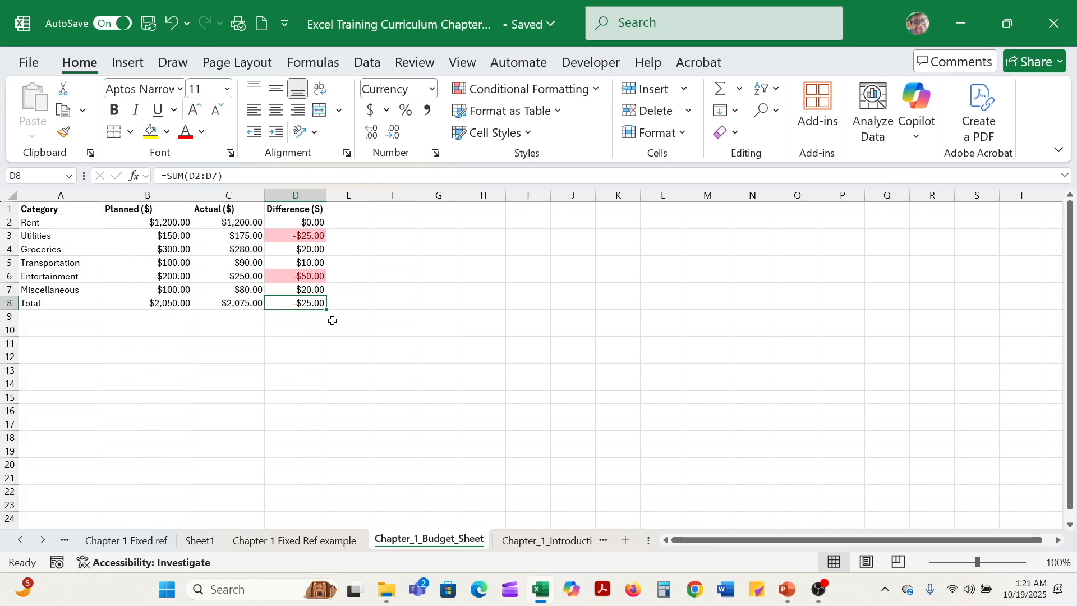
{"action": "left_click", "coordinate": [242, 302]}
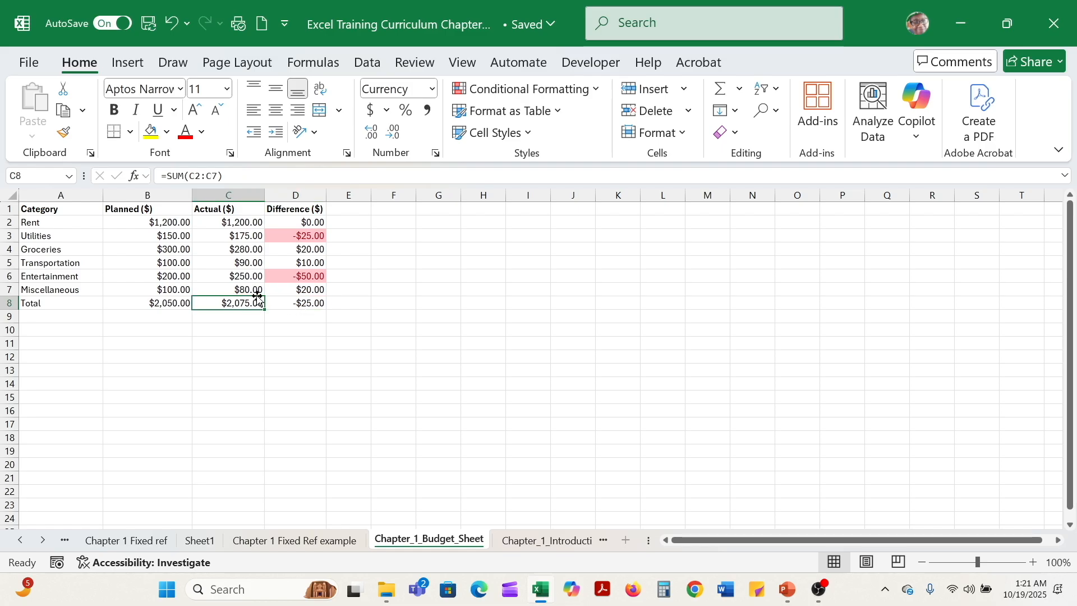
Replace the formula in the Difference total cell D8 with the average of D2:D7.
{"action": "left_click", "coordinate": [292, 302]}
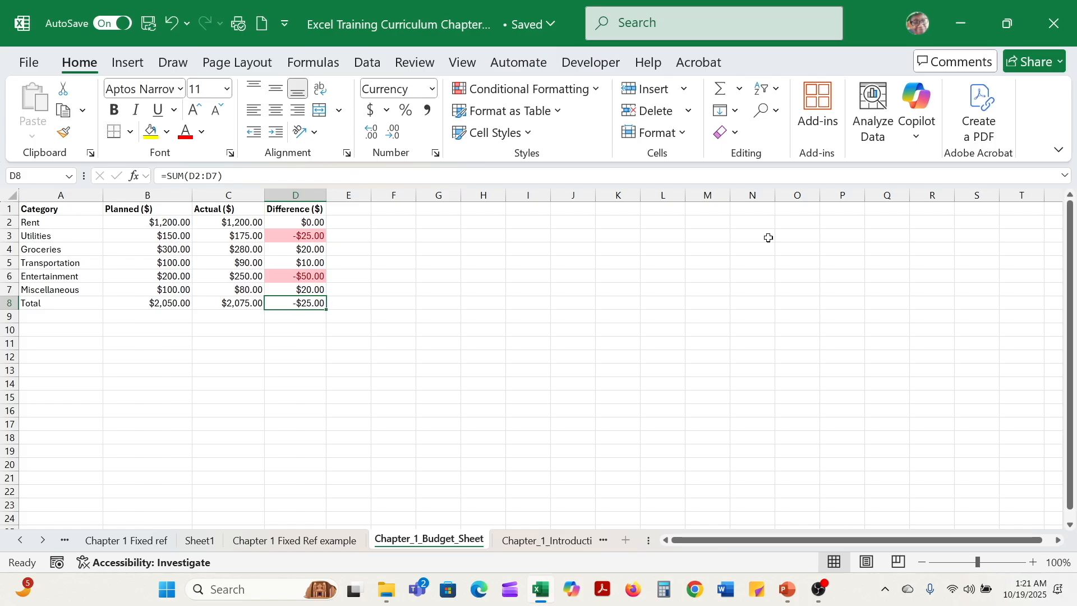
{"action": "left_click", "coordinate": [738, 90]}
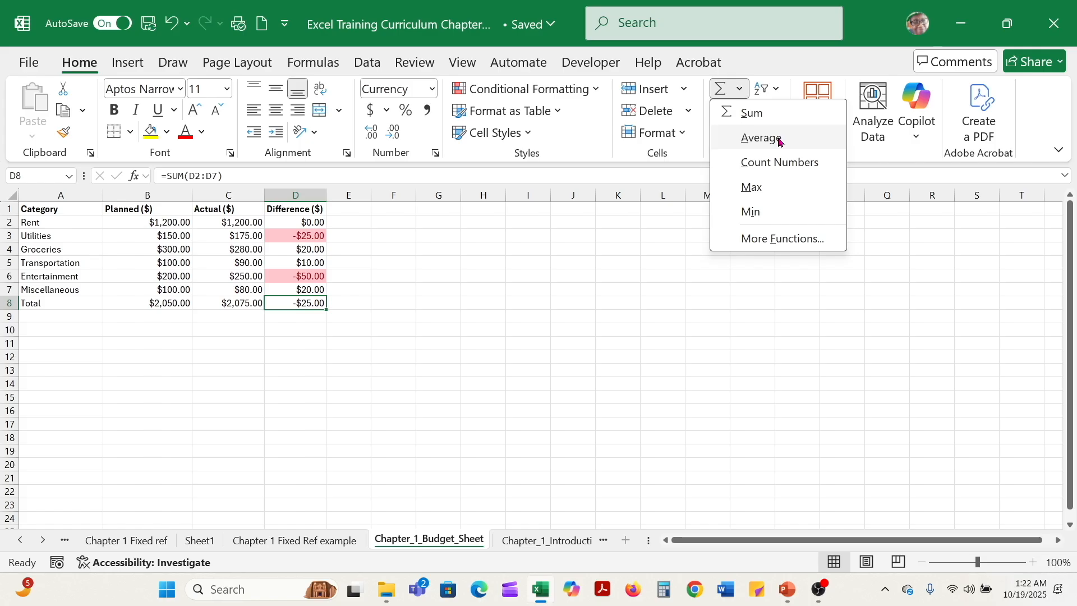
{"action": "left_click", "coordinate": [779, 141]}
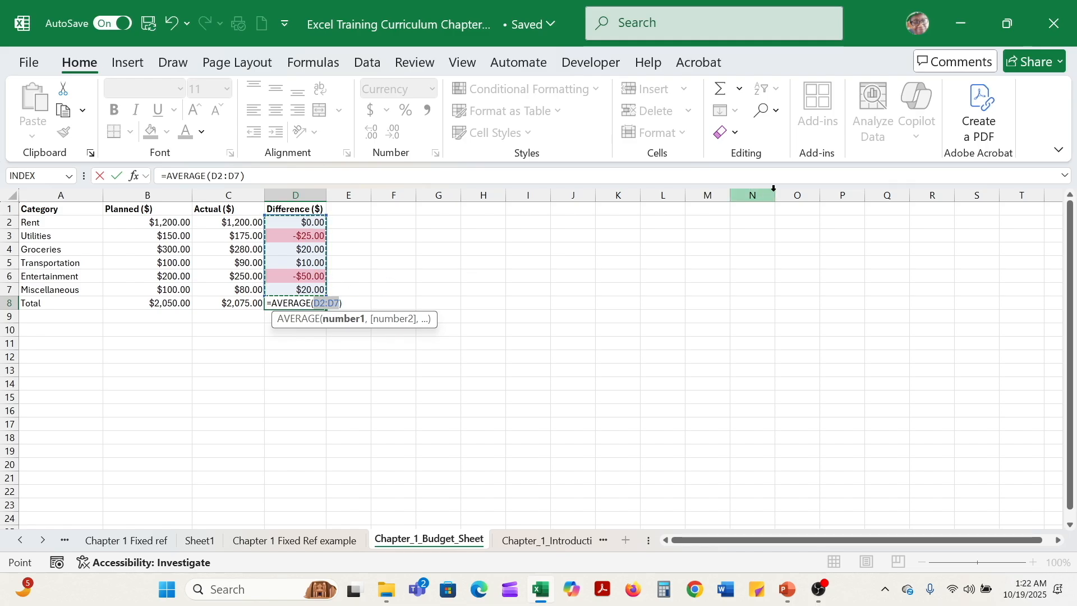
{"action": "left_click", "coordinate": [116, 177]}
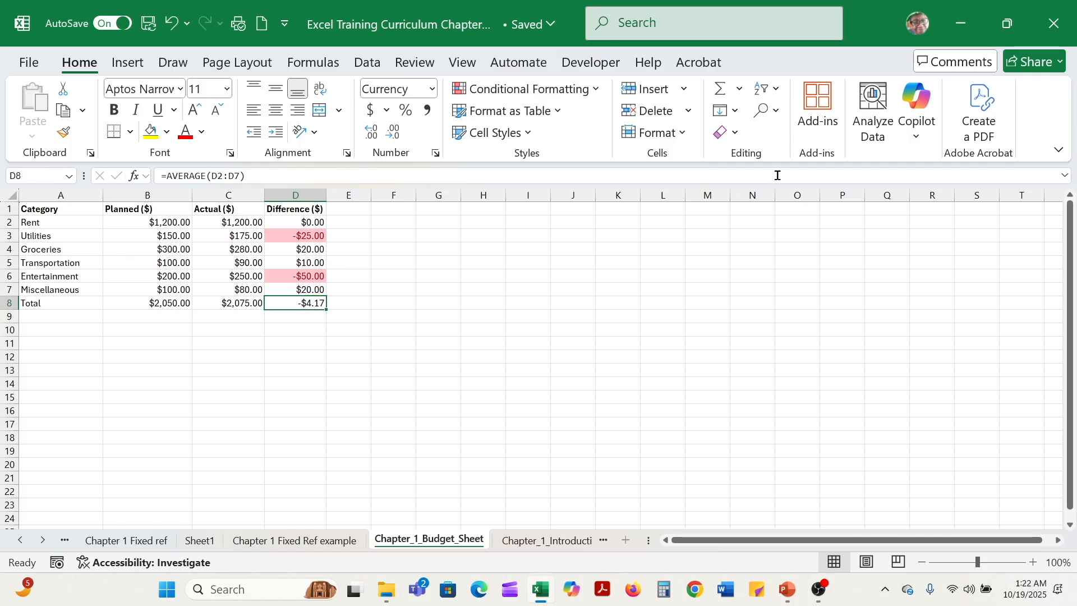
Replace the formula in the Difference total cell D8 with a count of the numbers in D2:D7.
{"action": "left_click", "coordinate": [739, 89]}
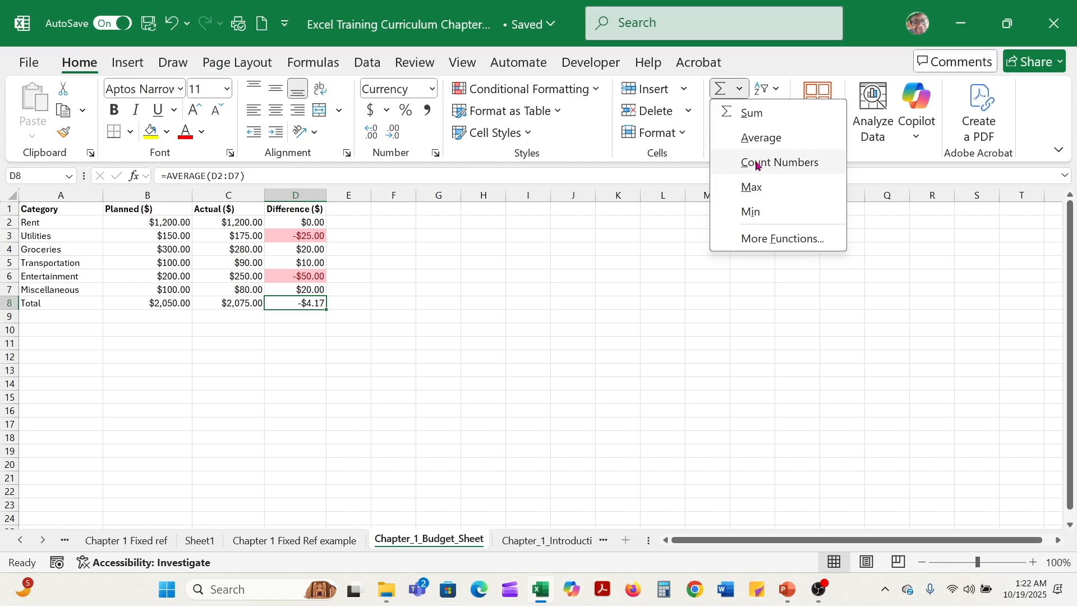
{"action": "left_click", "coordinate": [756, 162]}
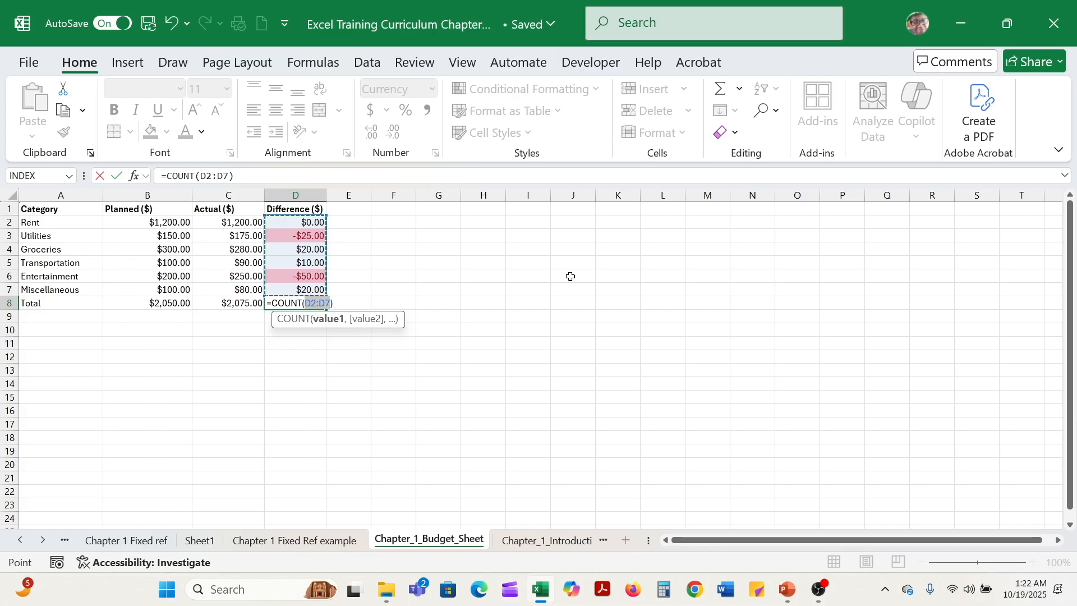
{"action": "key", "text": "Return"}
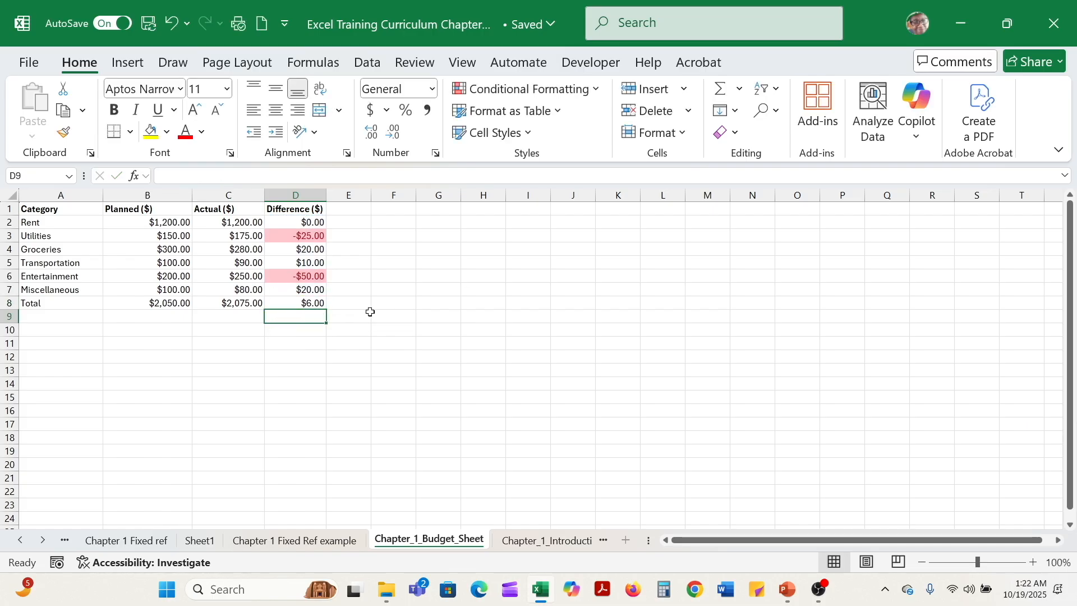
Replace the formula in the Difference total cell D8 with the maximum of D2:D7.
{"action": "left_click", "coordinate": [301, 304]}
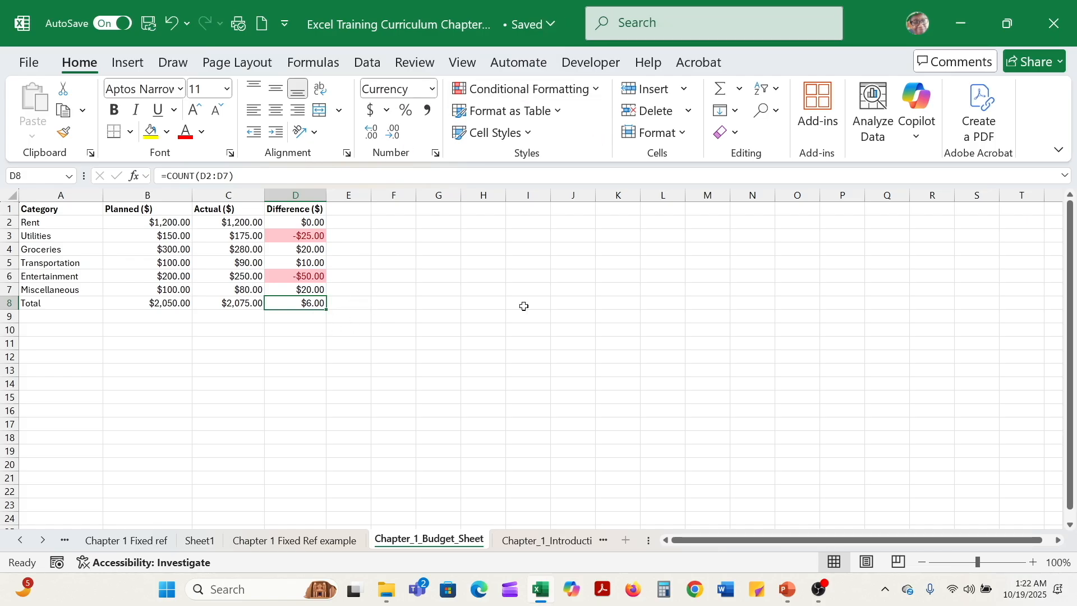
{"action": "left_click", "coordinate": [741, 89]}
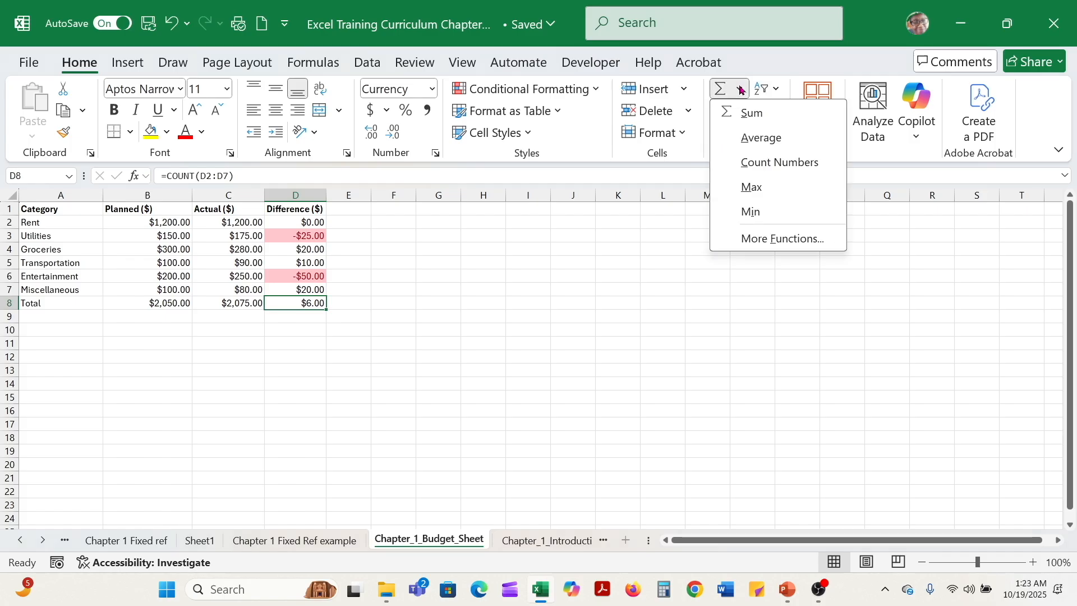
{"action": "left_click", "coordinate": [752, 188]}
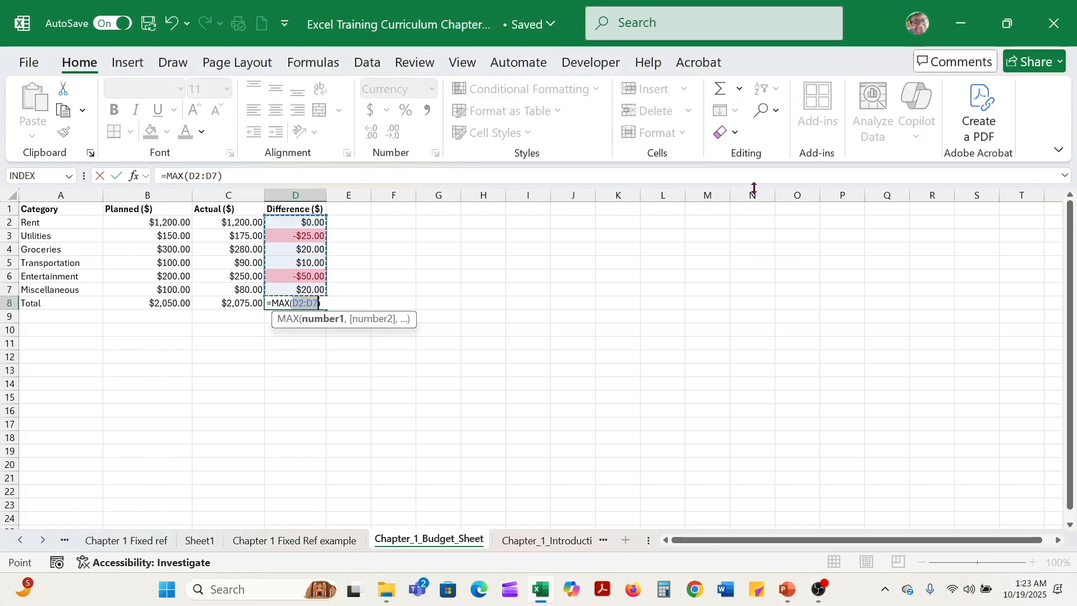
{"action": "key", "text": "Return"}
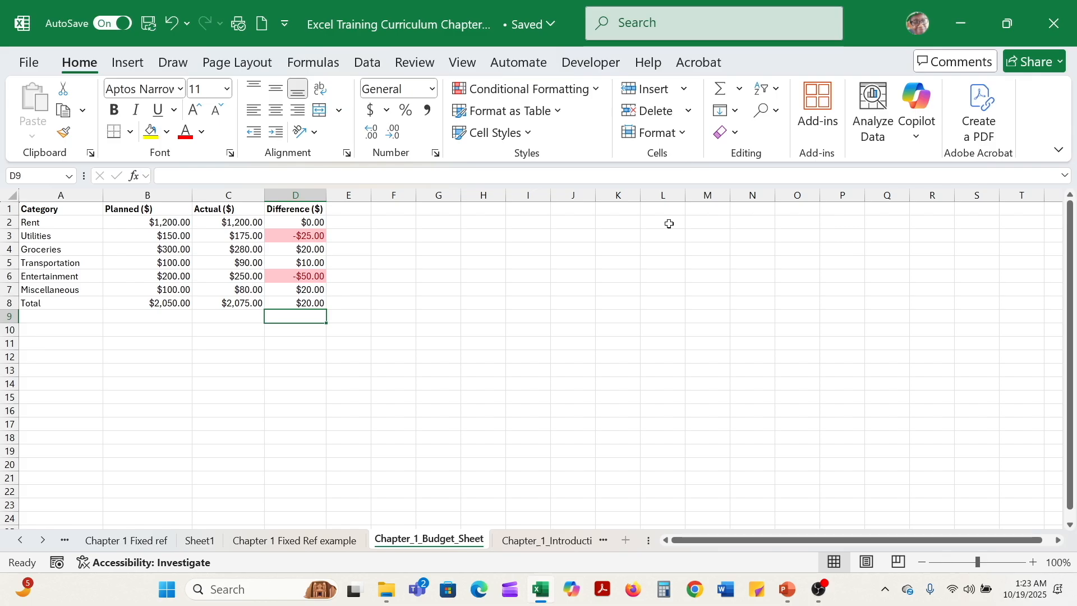
Replace the formula in the Difference total cell D8 with the minimum of D2:D7.
{"action": "left_click", "coordinate": [303, 303]}
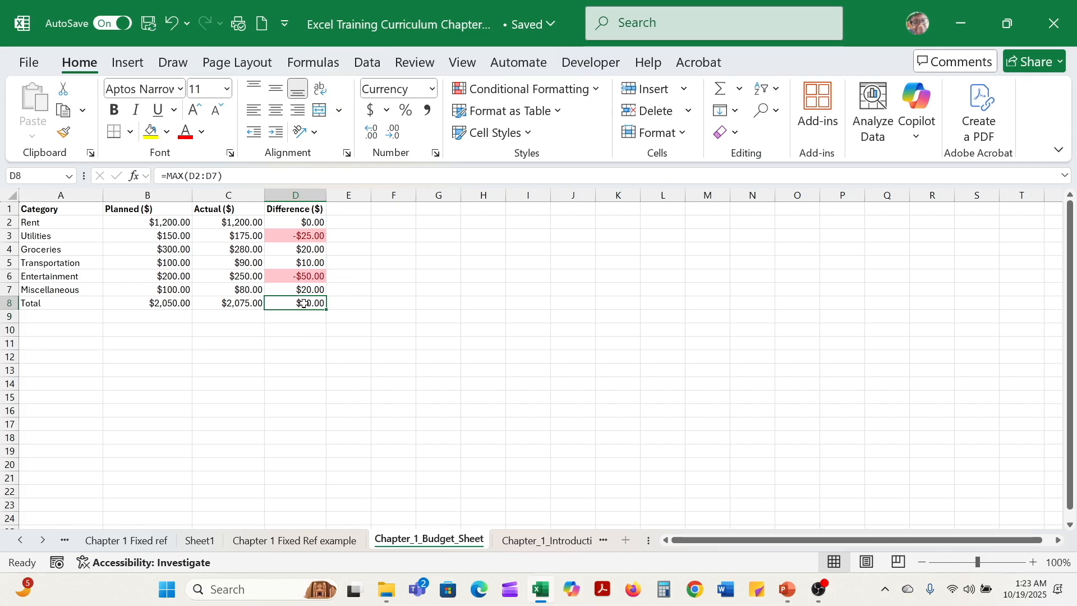
{"action": "left_click", "coordinate": [735, 91]}
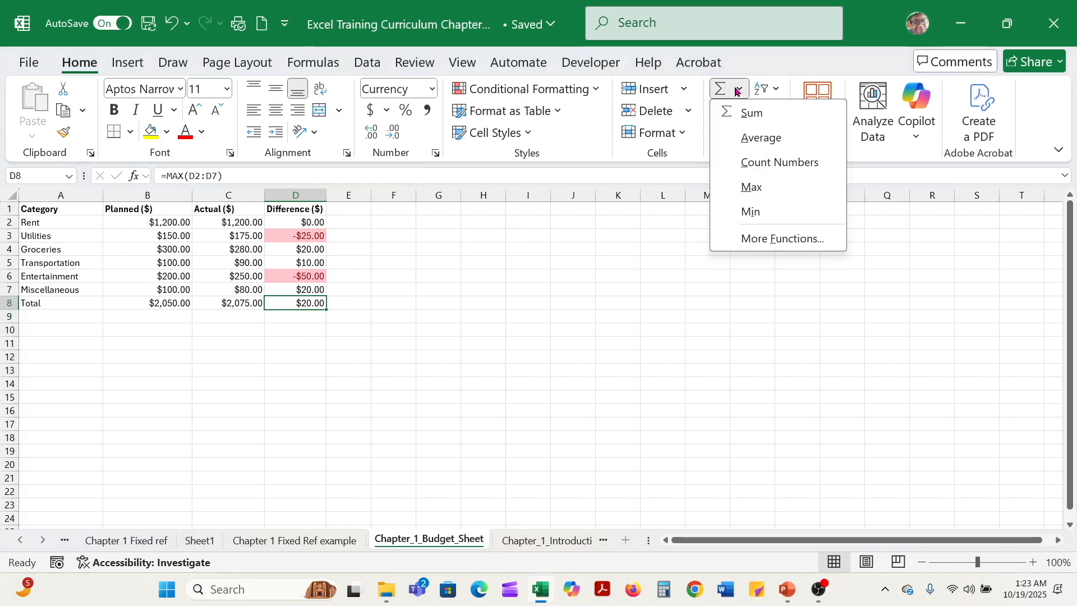
{"action": "left_click", "coordinate": [751, 213]}
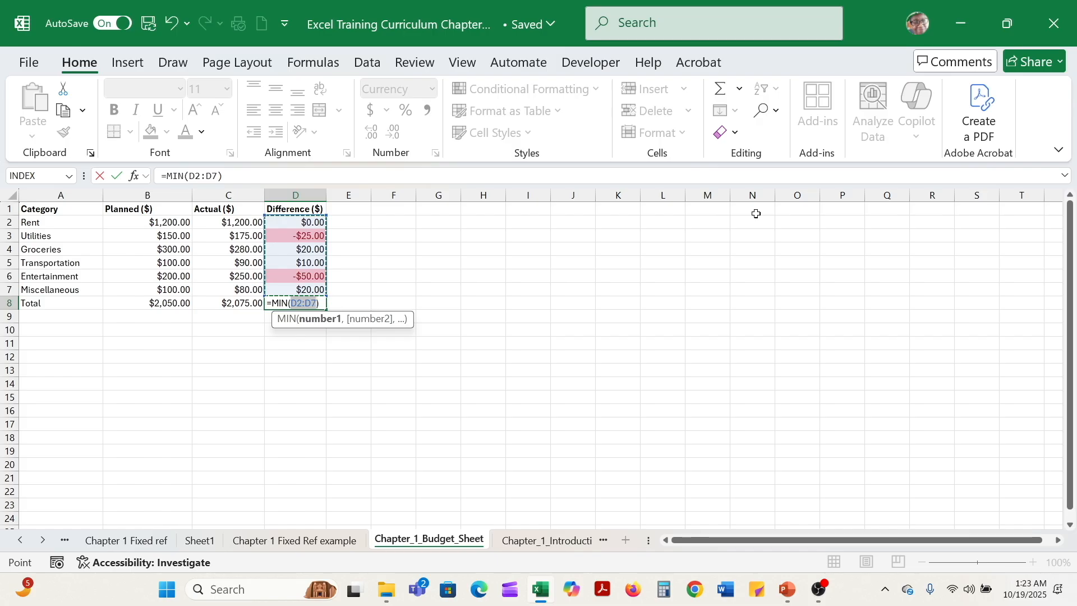
{"action": "key", "text": "Return"}
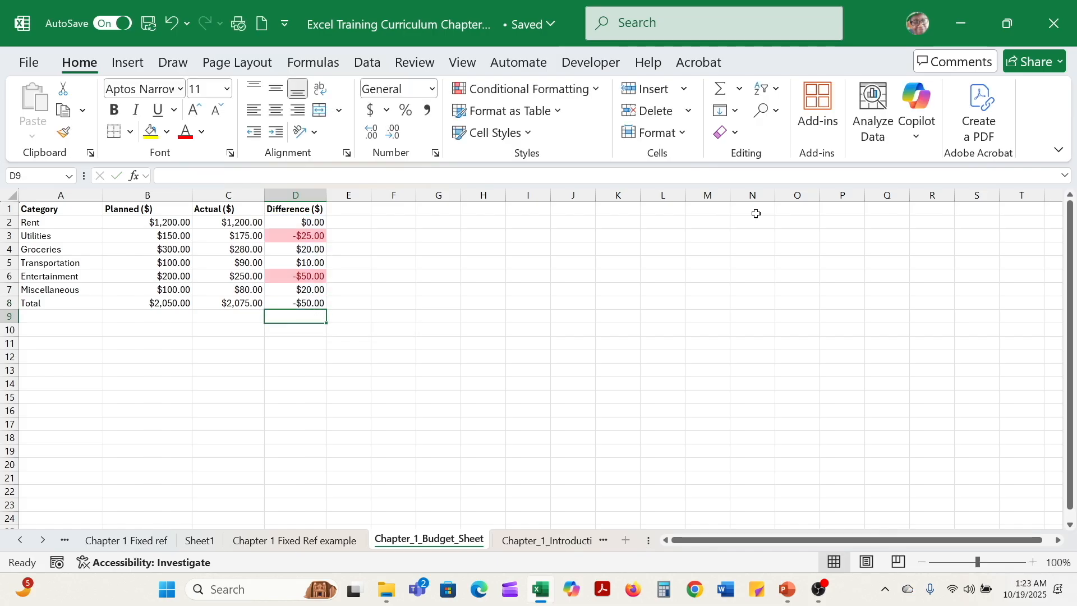
Set the Difference total in D8 back to the sum of D2:D7.
{"action": "left_click", "coordinate": [299, 304]}
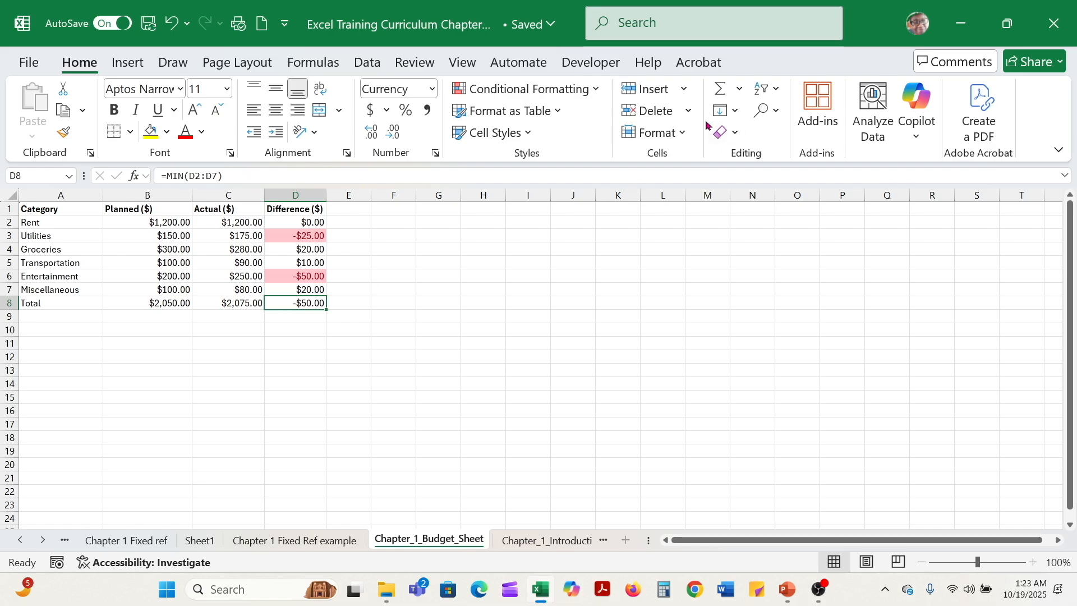
{"action": "left_click", "coordinate": [721, 93]}
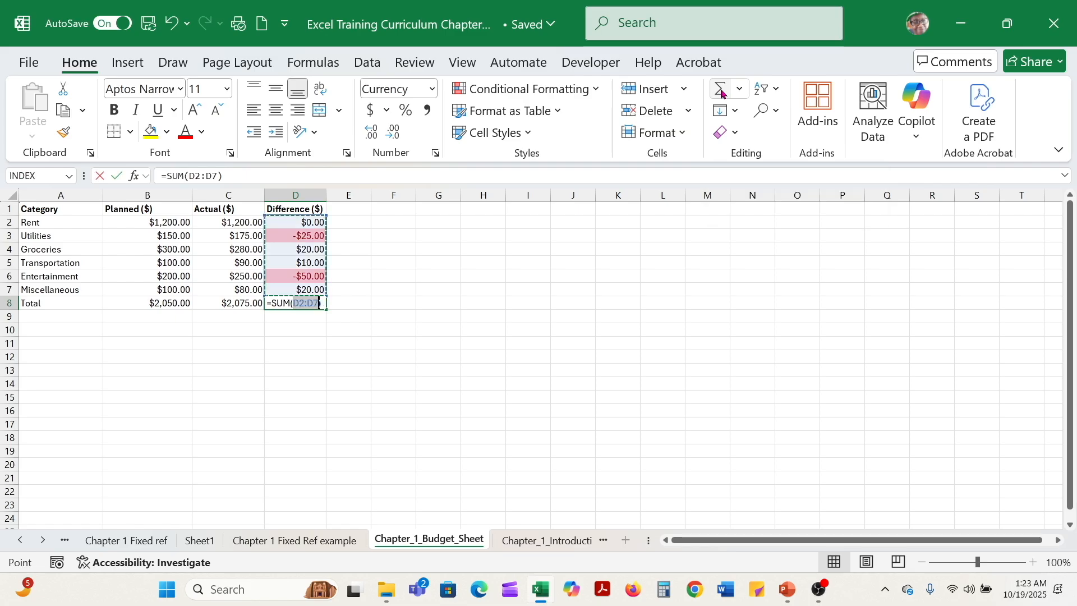
{"action": "key", "text": "Return"}
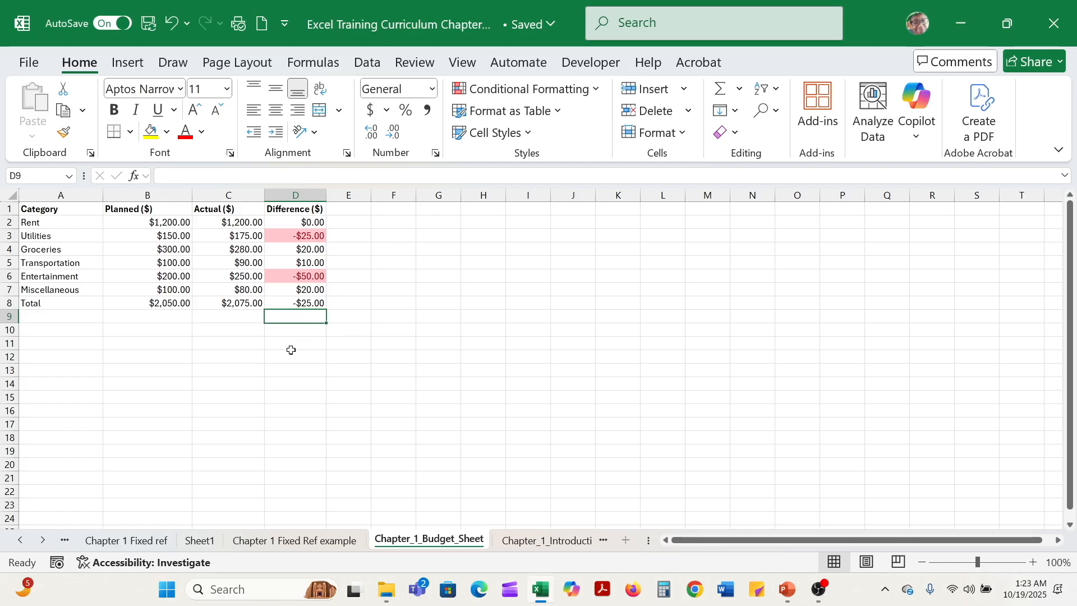
Start inserting a function in the empty cell B10 and move the Insert Function dialog closer to the budget data.
{"action": "left_click", "coordinate": [149, 334]}
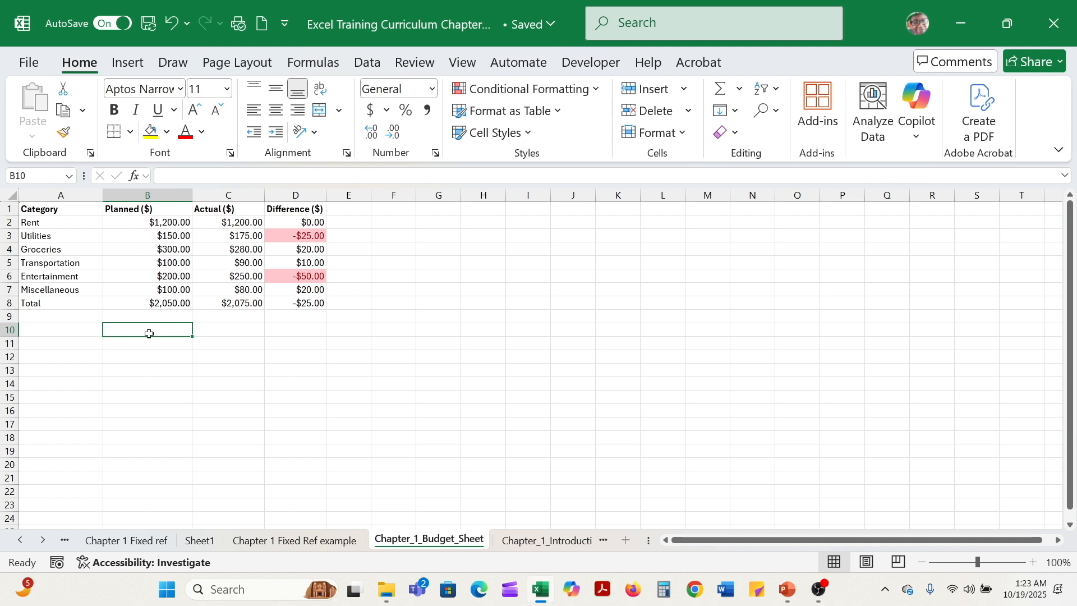
{"action": "left_click", "coordinate": [133, 178]}
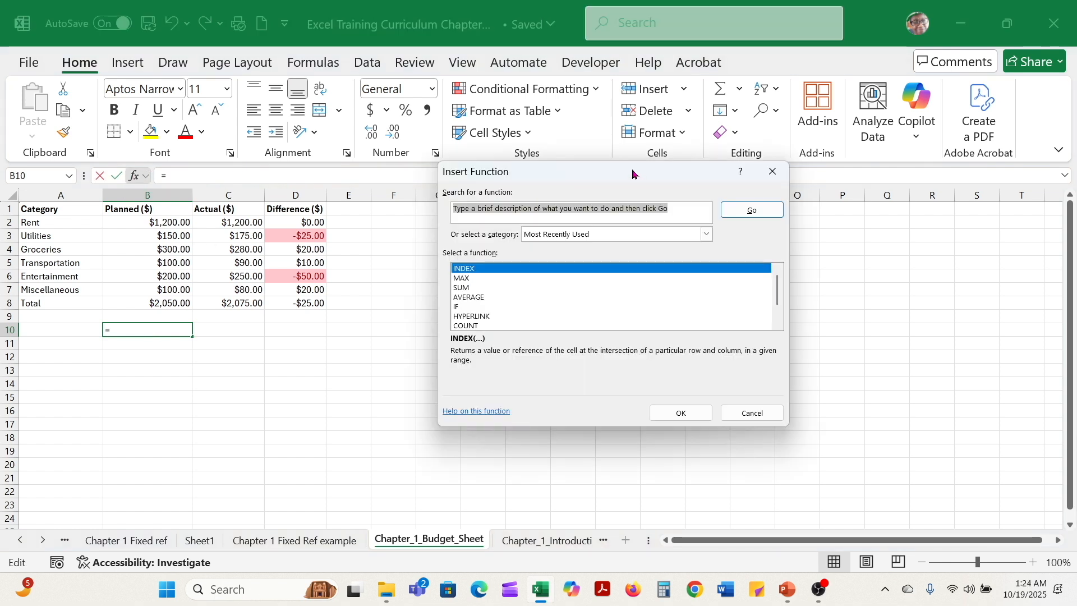
{"action": "left_click_drag", "start_coordinate": [608, 176], "coordinate": [485, 203]}
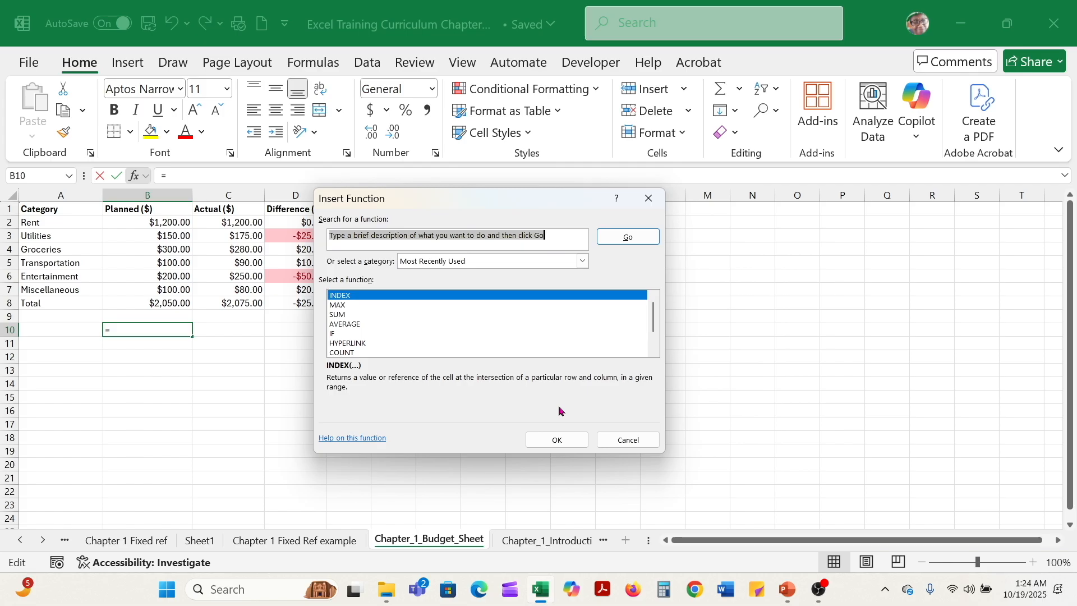
Browse the available function categories, viewing the Date & Time and Math & Trig function lists.
{"action": "left_click", "coordinate": [582, 262]}
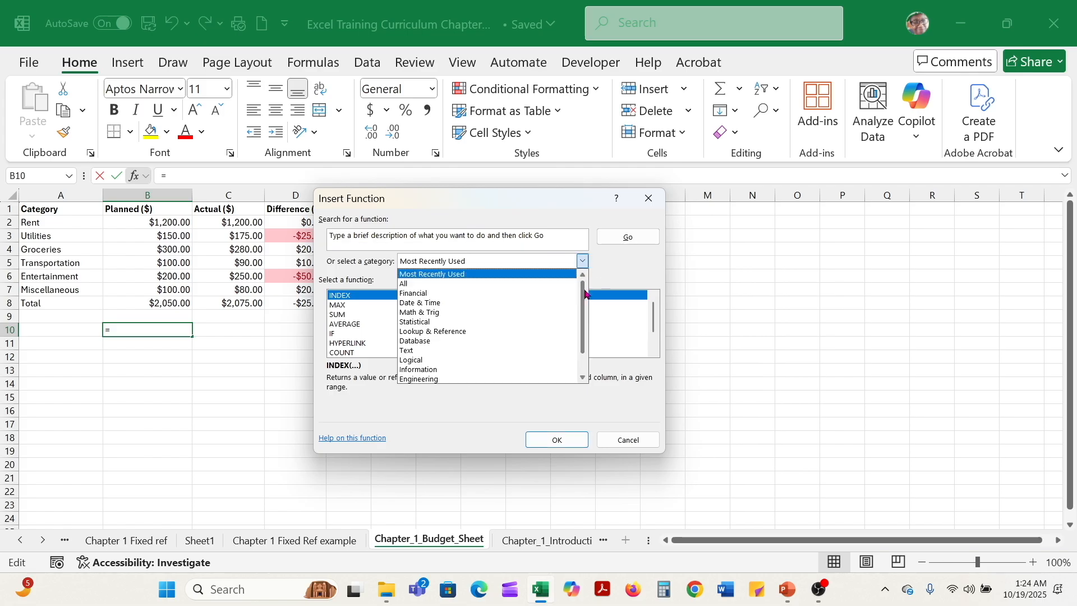
{"action": "left_click_drag", "start_coordinate": [585, 291], "coordinate": [587, 337]}
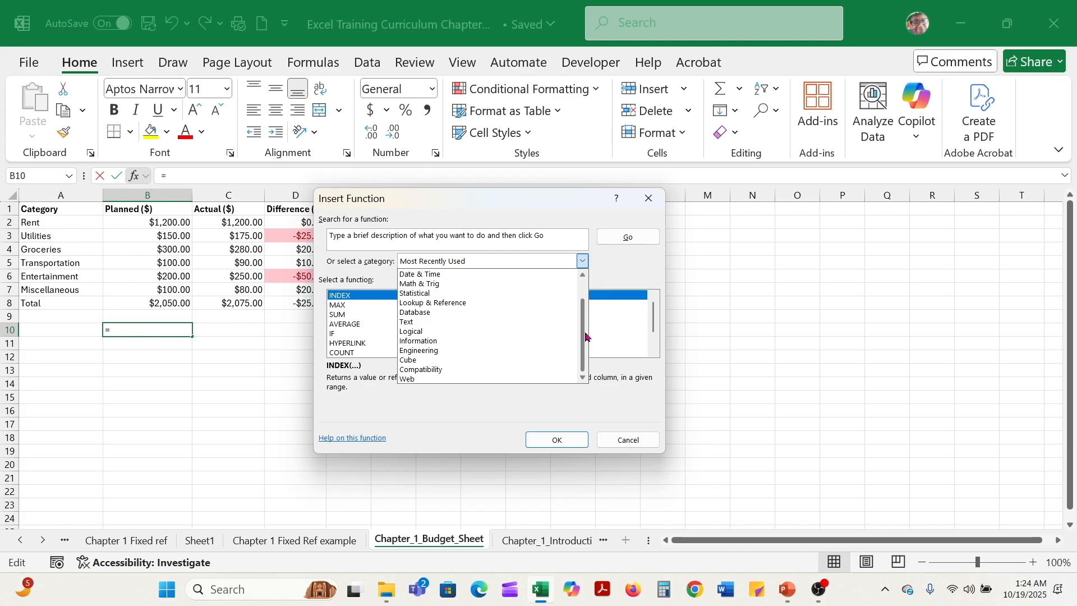
{"action": "left_click", "coordinate": [496, 276]}
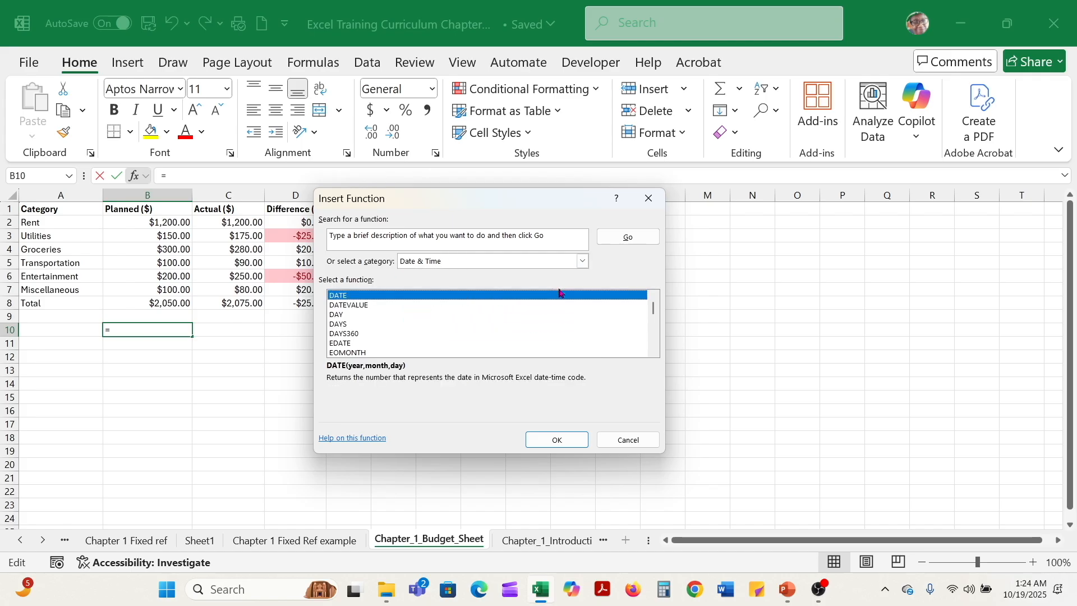
{"action": "left_click", "coordinate": [583, 261]}
{"action": "left_click", "coordinate": [583, 287]}
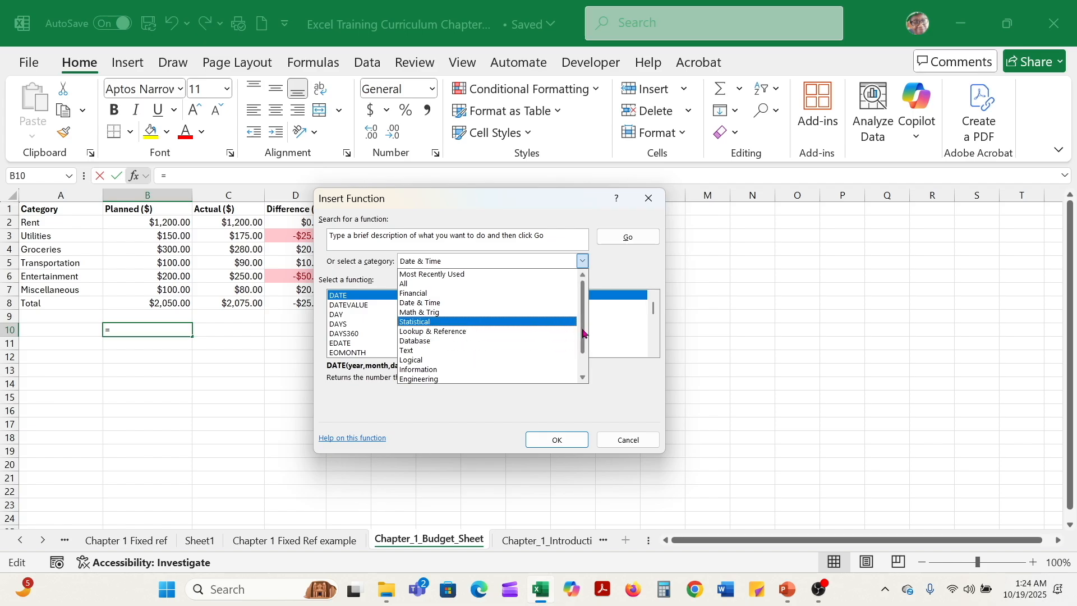
{"action": "mouse_move", "coordinate": [583, 335]}
{"action": "left_mouse_down"}
{"action": "mouse_move", "coordinate": [583, 370]}
{"action": "mouse_move", "coordinate": [585, 341]}
{"action": "left_mouse_up"}
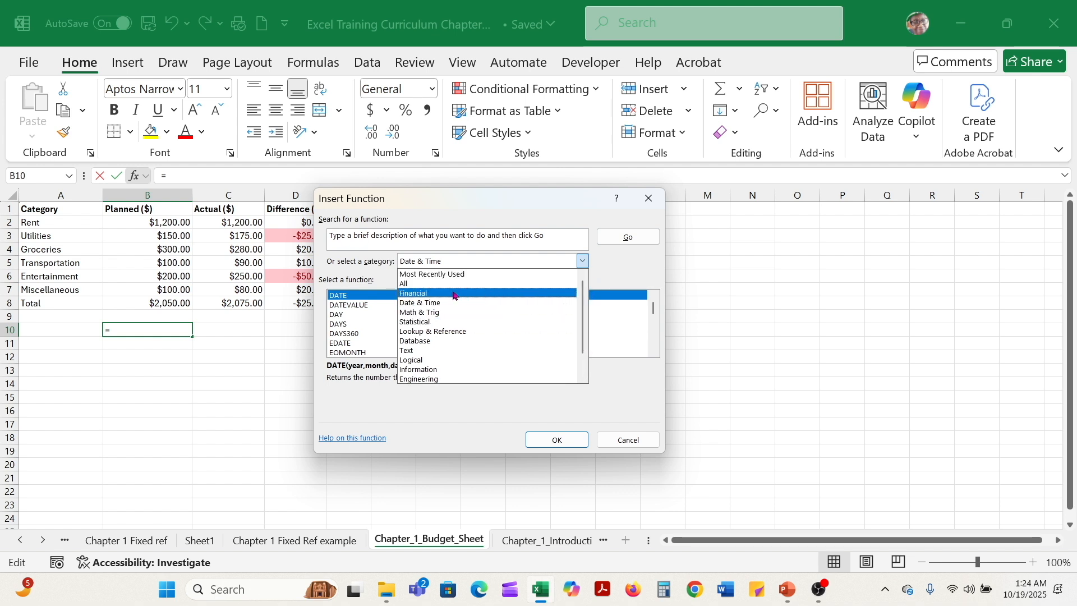
{"action": "left_click", "coordinate": [475, 314]}
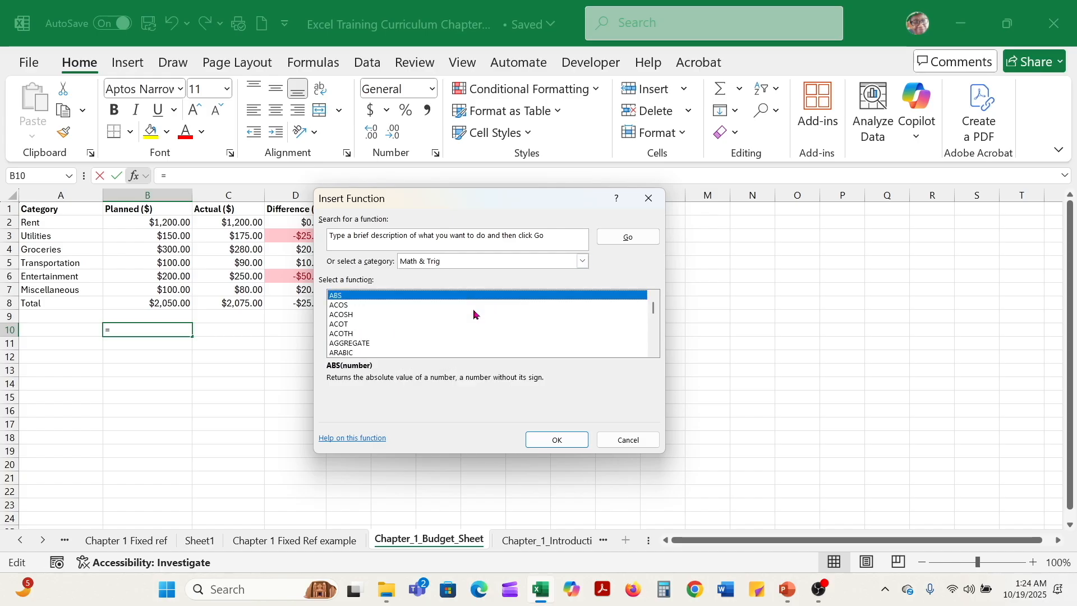
Insert the IF function from the Logical category in B10 and move its arguments dialog clear of the budget data.
{"action": "left_click", "coordinate": [581, 262]}
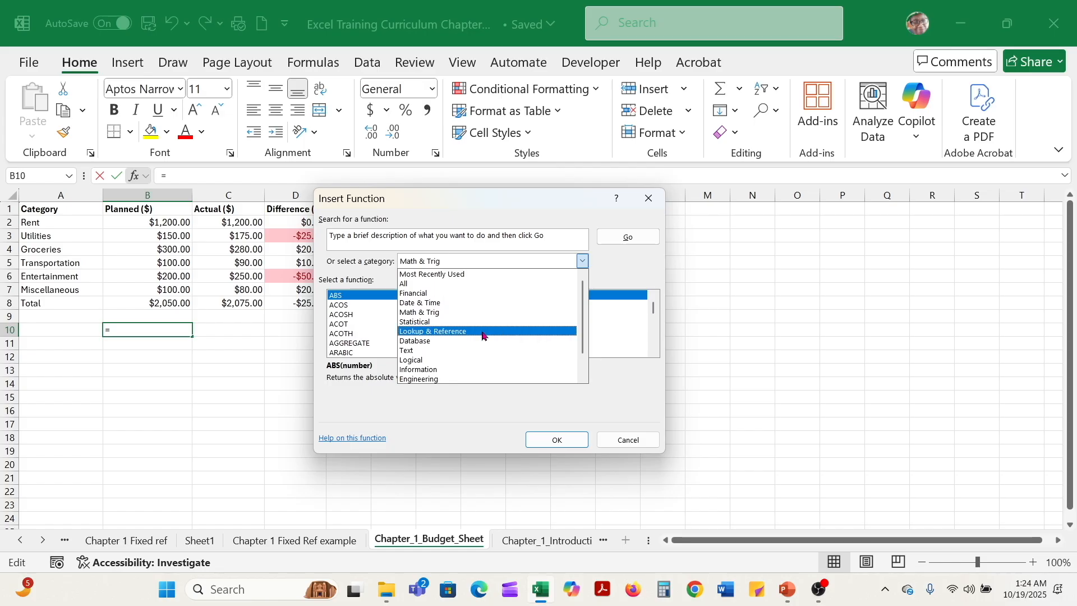
{"action": "left_click", "coordinate": [477, 360]}
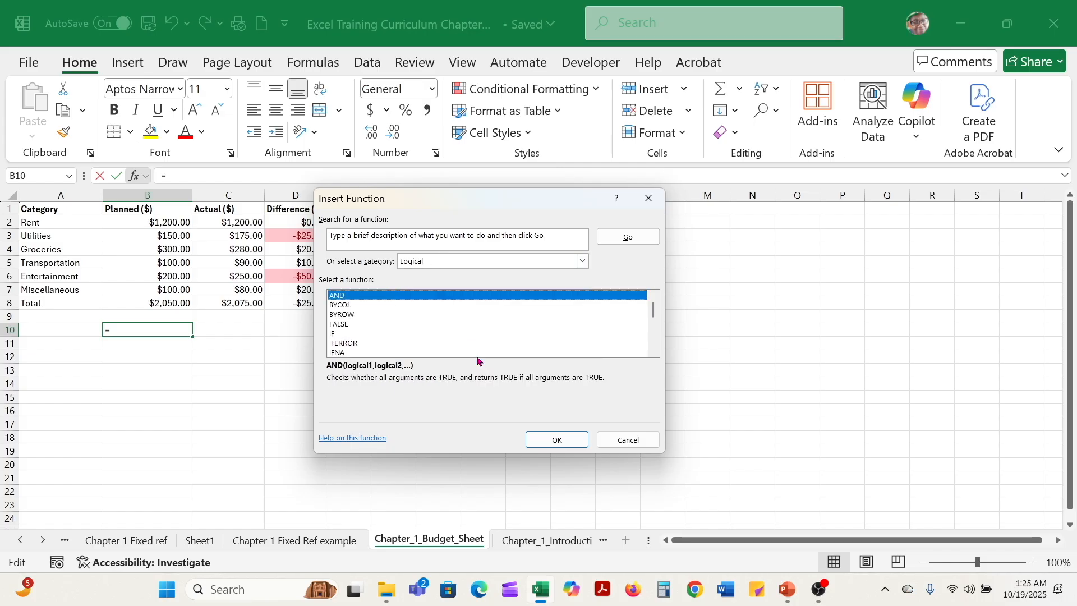
{"action": "left_click", "coordinate": [348, 334]}
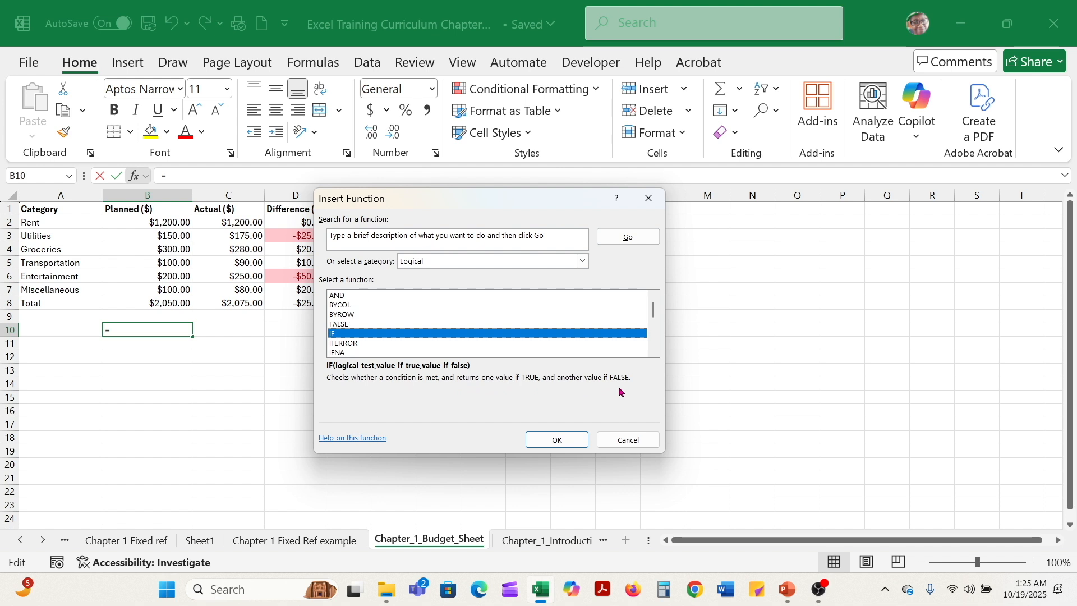
{"action": "left_click", "coordinate": [554, 441]}
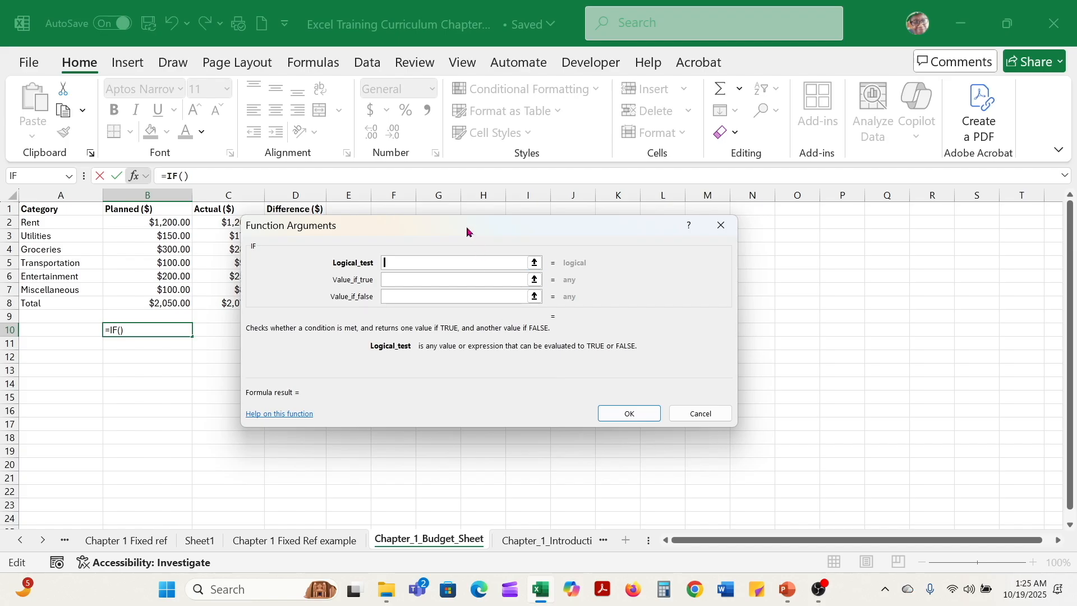
{"action": "left_click_drag", "start_coordinate": [432, 225], "coordinate": [575, 247]}
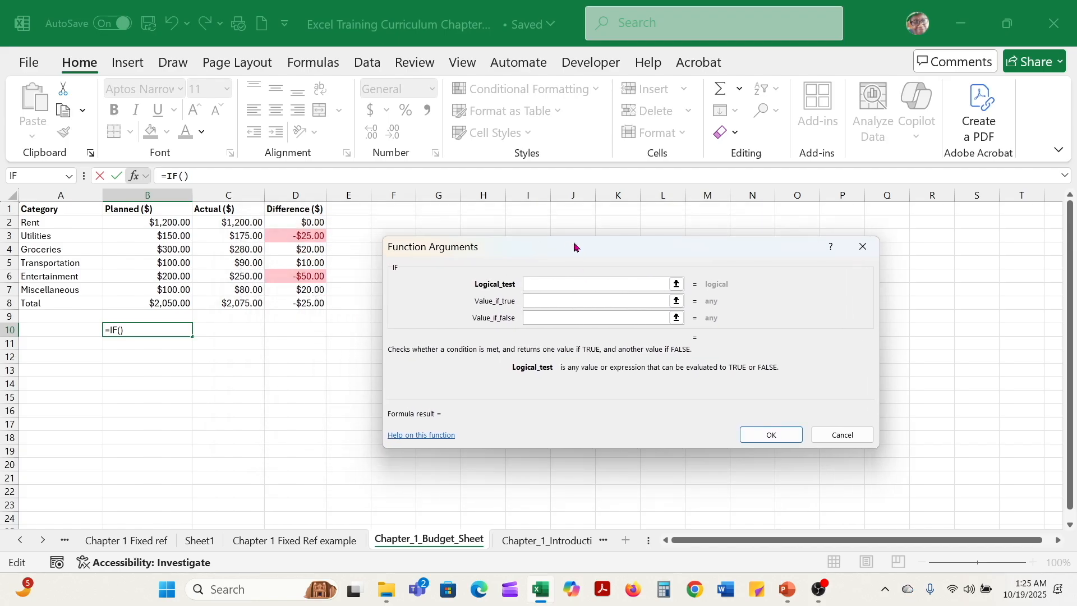
Set the IF function's logical test to C4>150, using the Groceries Actual amount as the reference.
{"action": "left_click", "coordinate": [678, 287]}
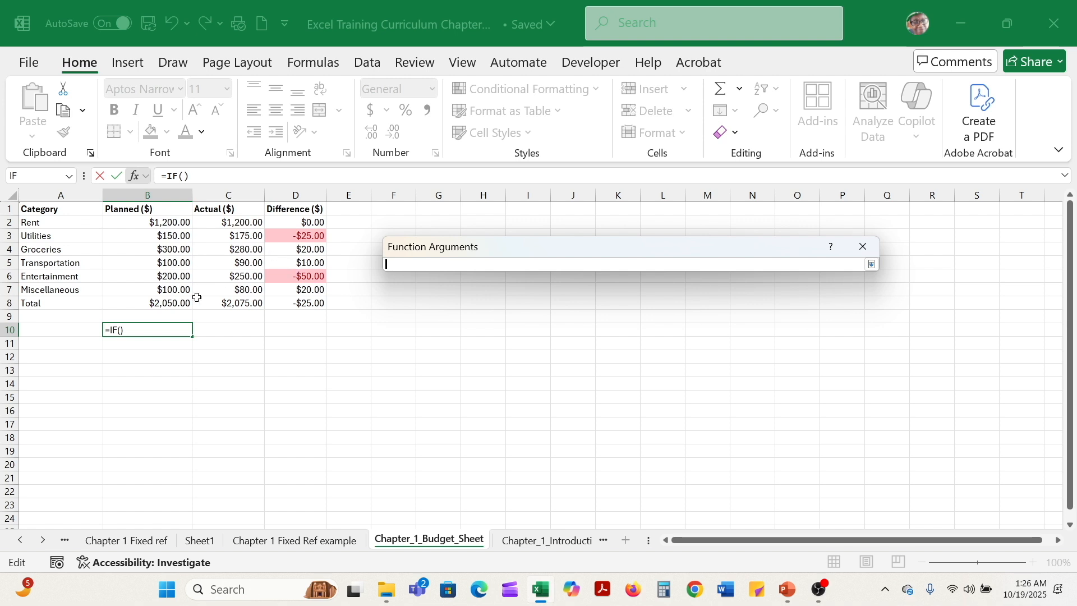
{"action": "left_click", "coordinate": [249, 251]}
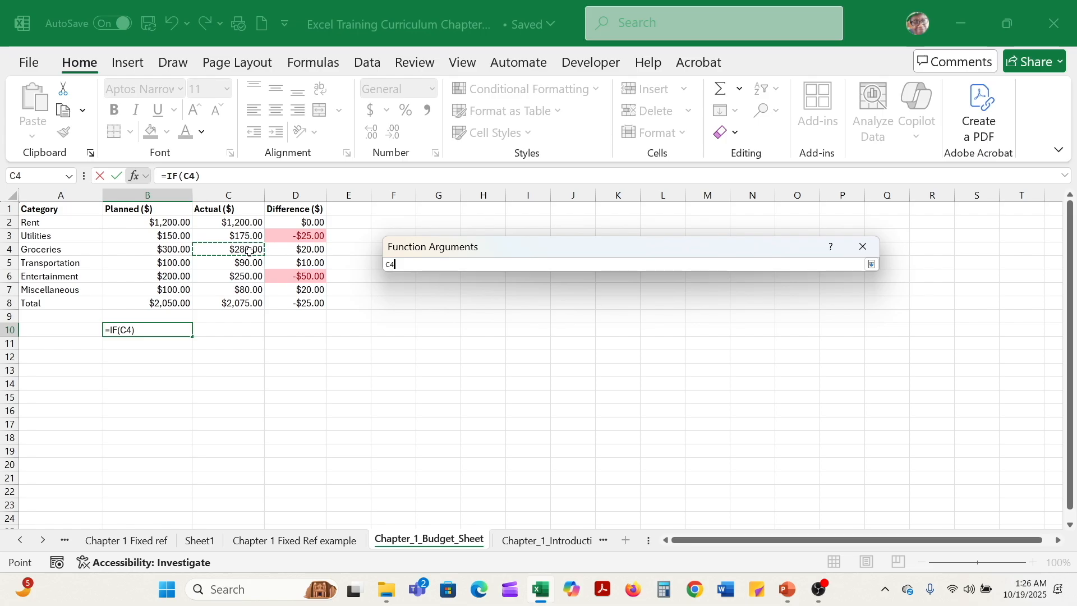
{"action": "left_click", "coordinate": [871, 266]}
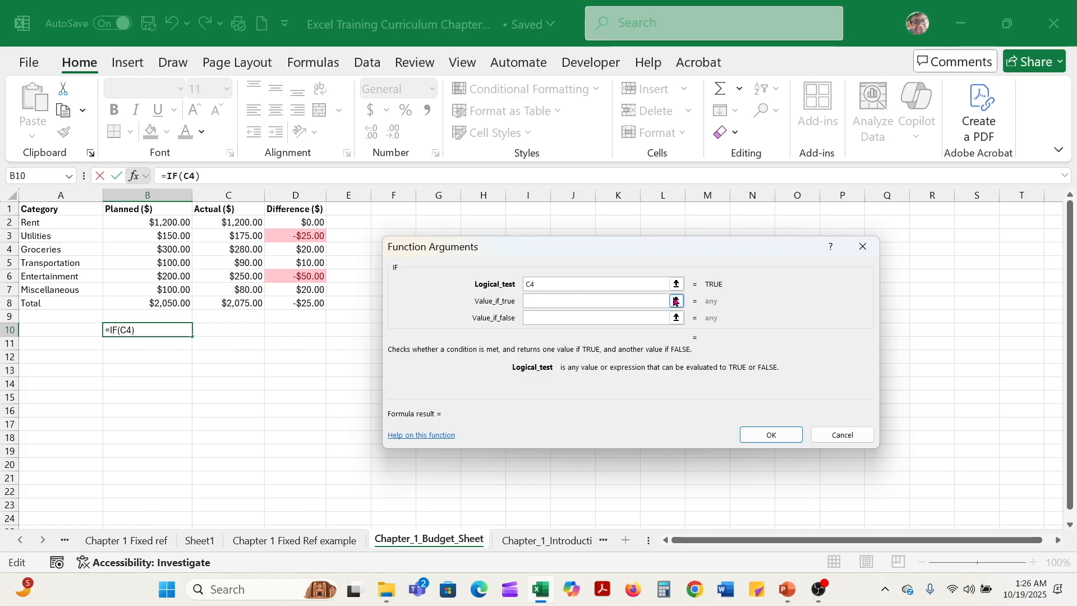
{"action": "left_click", "coordinate": [642, 299]}
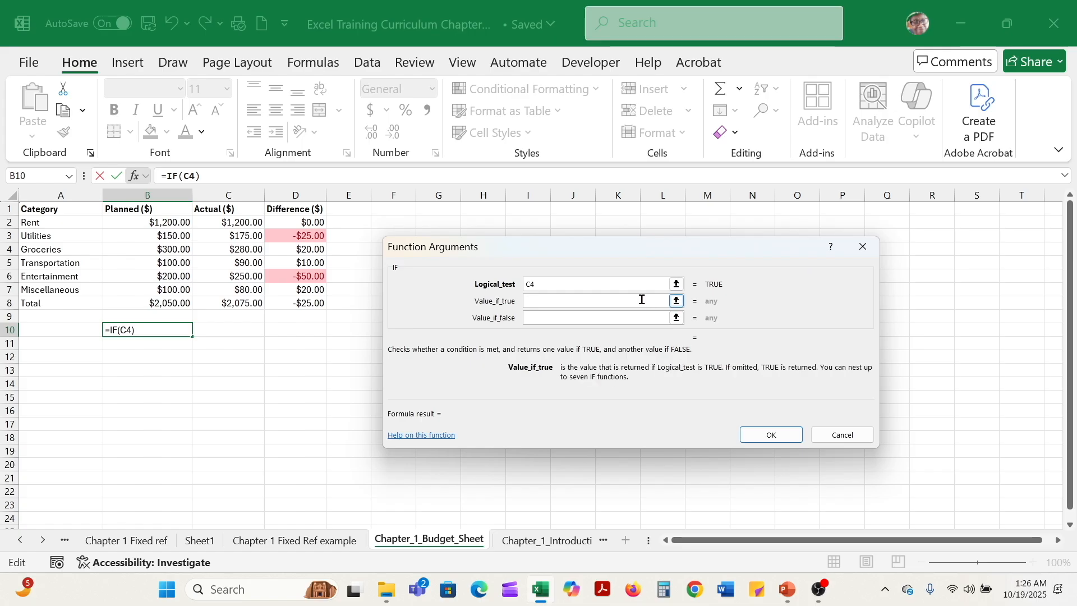
{"action": "left_click", "coordinate": [609, 280]}
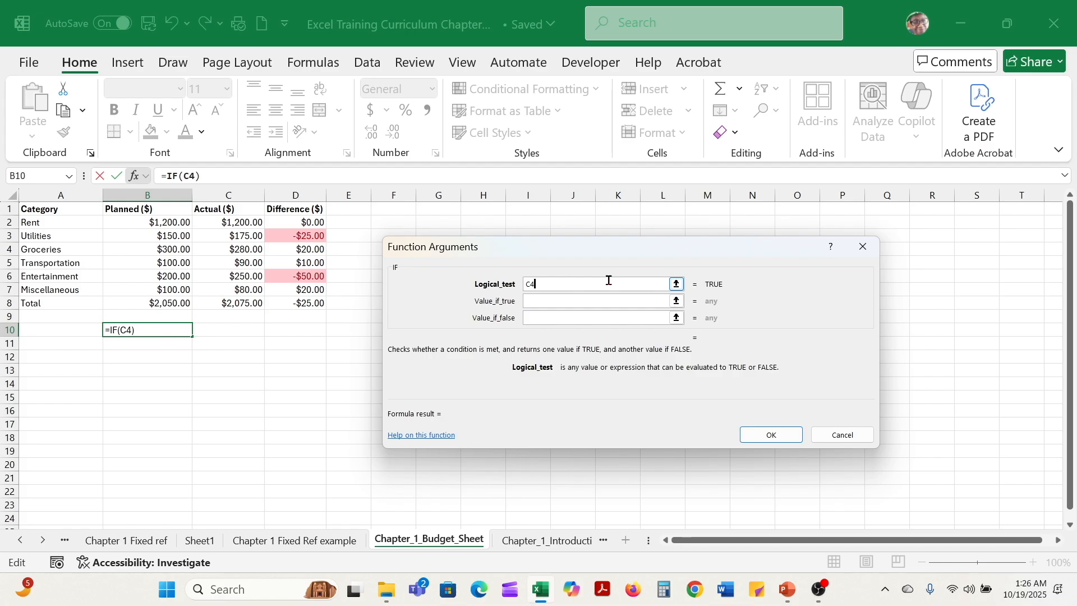
{"action": "type", "text": ">150"}
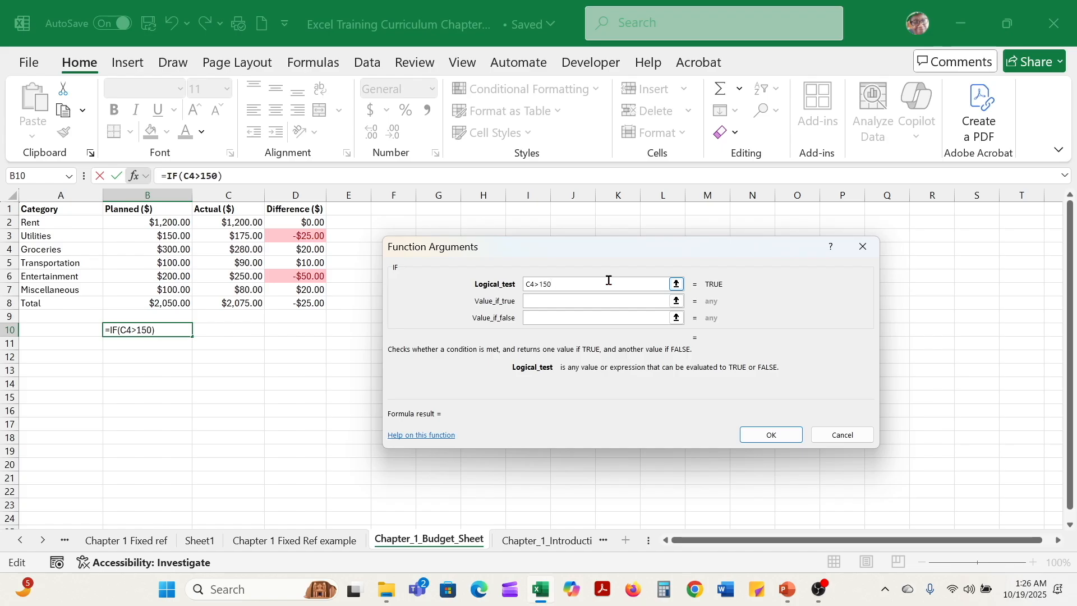
{"action": "left_click", "coordinate": [608, 300]}
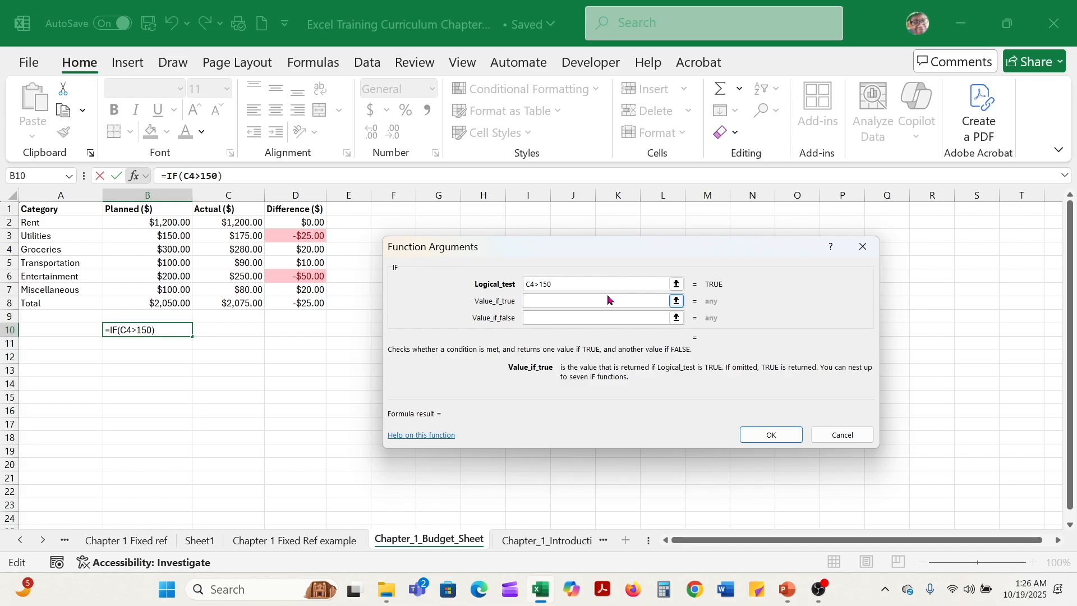
Set the IF function's true result to "High" and false result to "Low", and apply it to B10.
{"action": "type", "text": "\"High:"}
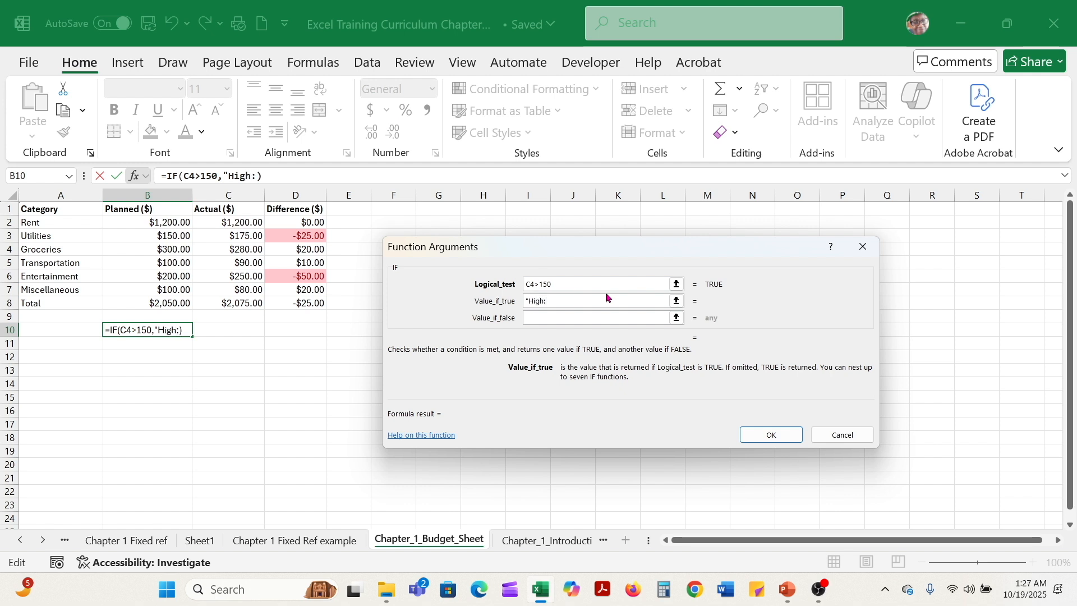
{"action": "key", "text": "BackSpace"}
{"action": "type", "text": "\""}
{"action": "left_click", "coordinate": [569, 320]}
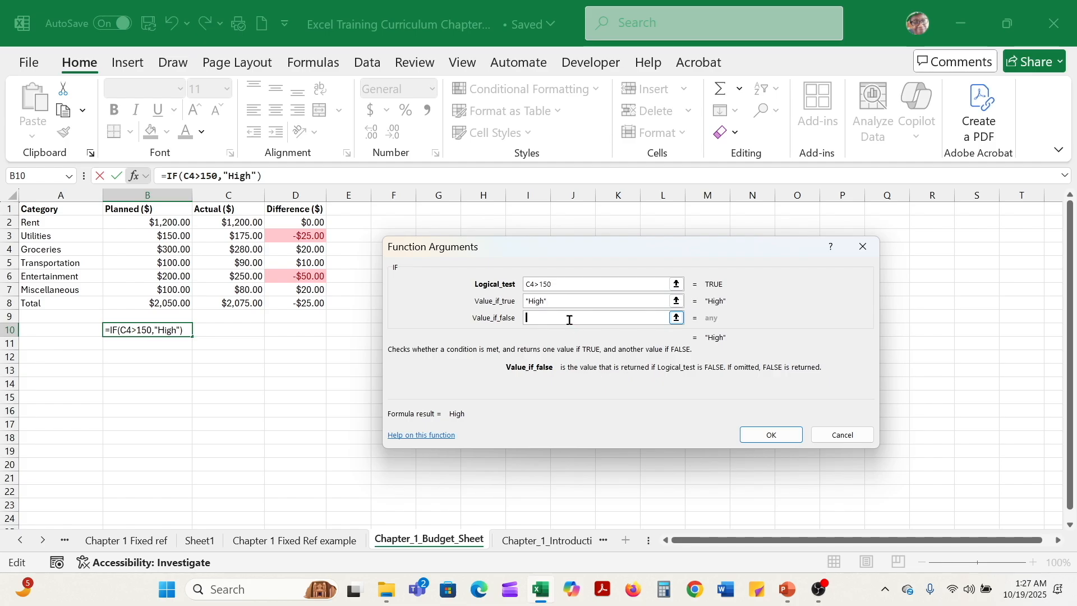
{"action": "type", "text": "\"Lo"}
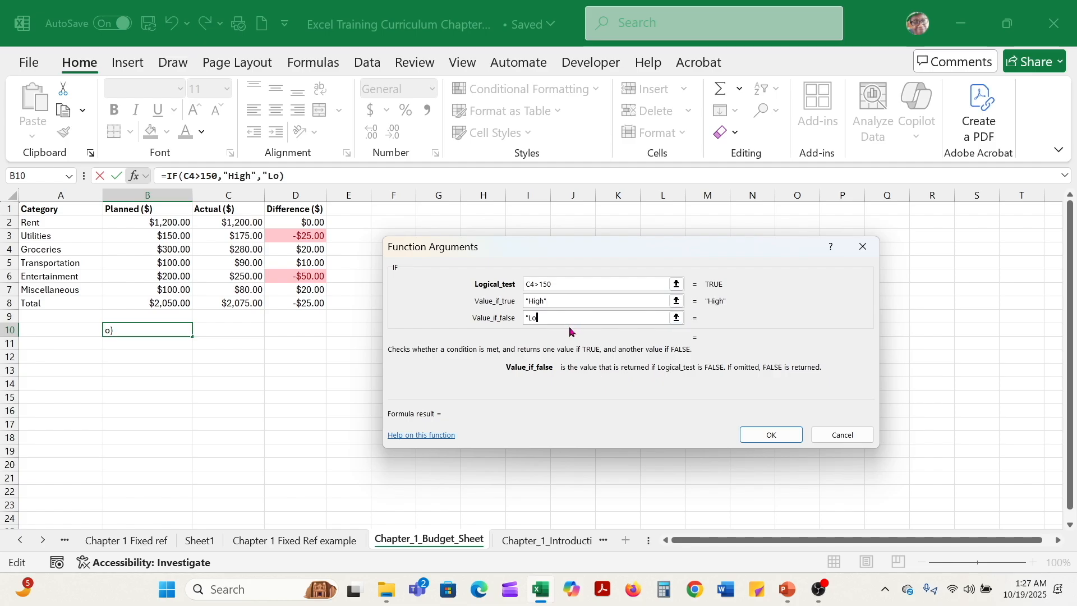
{"action": "type", "text": "w\""}
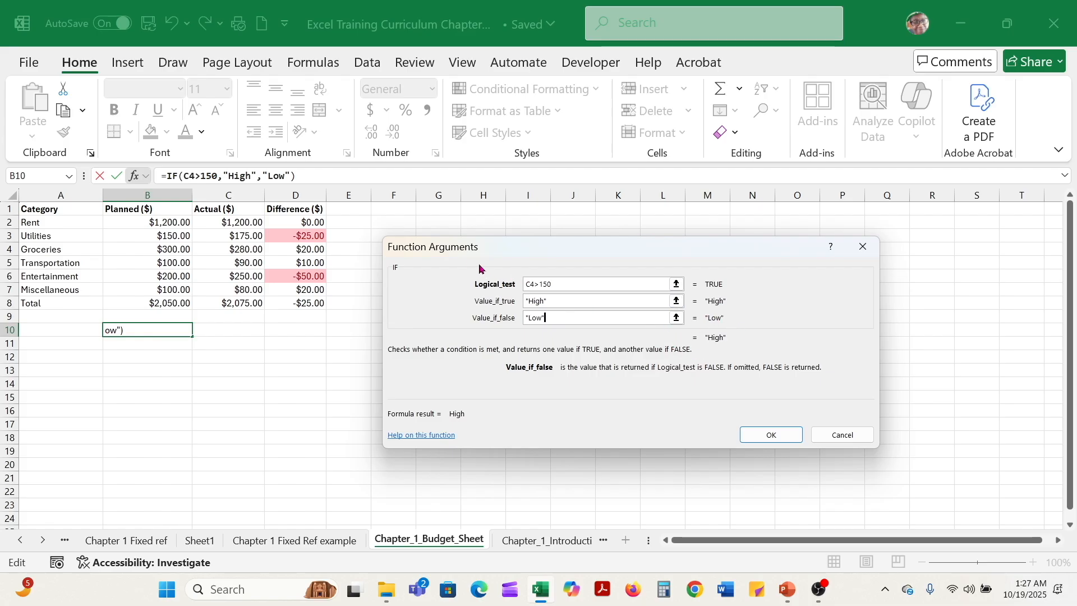
{"action": "left_click", "coordinate": [785, 438]}
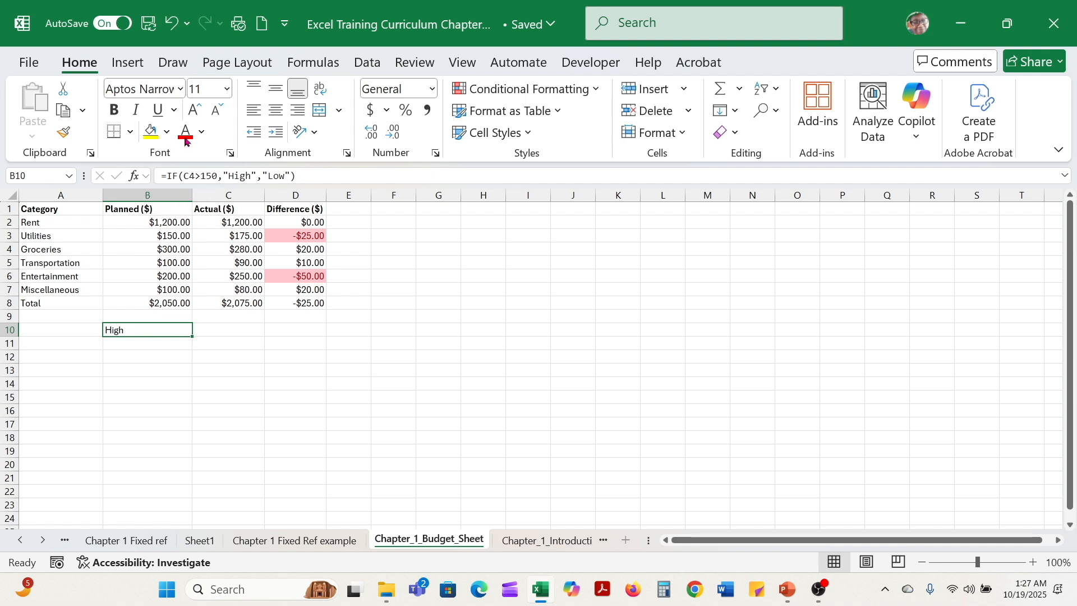
View B10's IF arguments through Insert Function and through AutoSum's More Functions, closing the dialog each time without changes.
{"action": "left_click", "coordinate": [321, 66]}
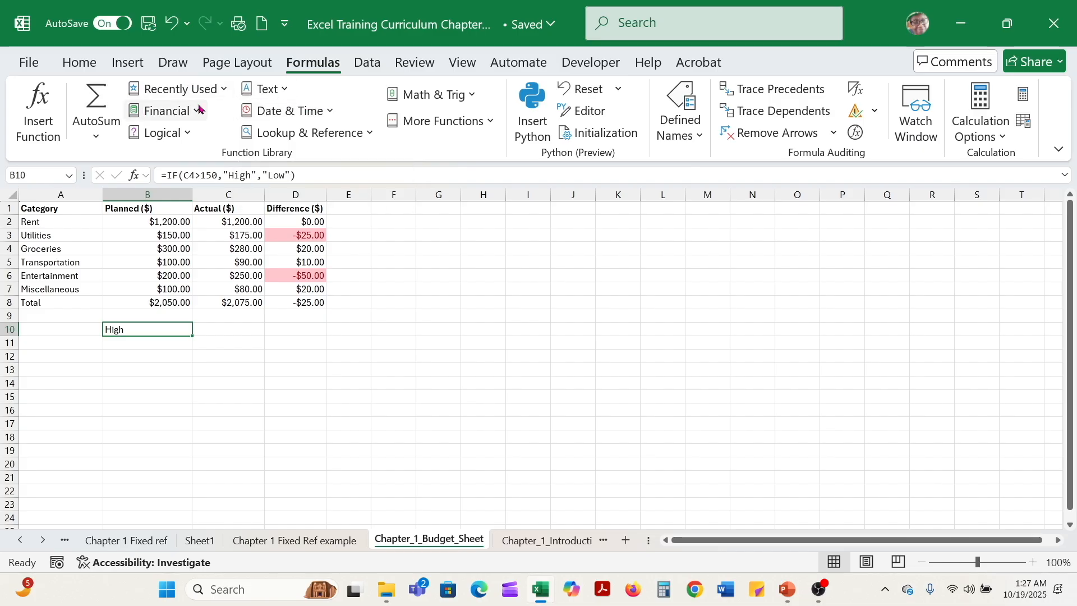
{"action": "left_click", "coordinate": [23, 143]}
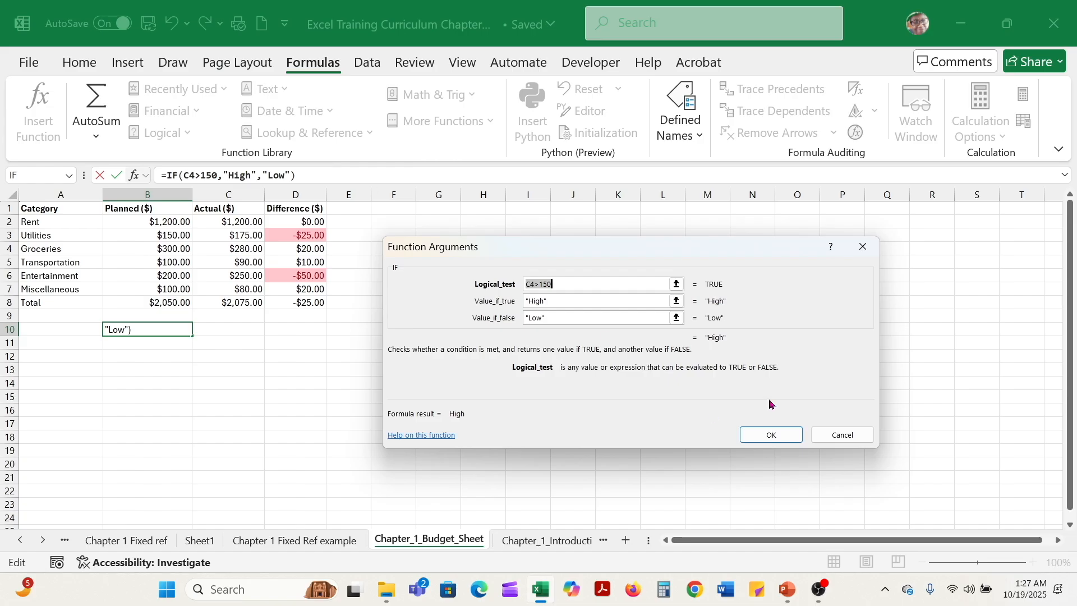
{"action": "left_click", "coordinate": [838, 435]}
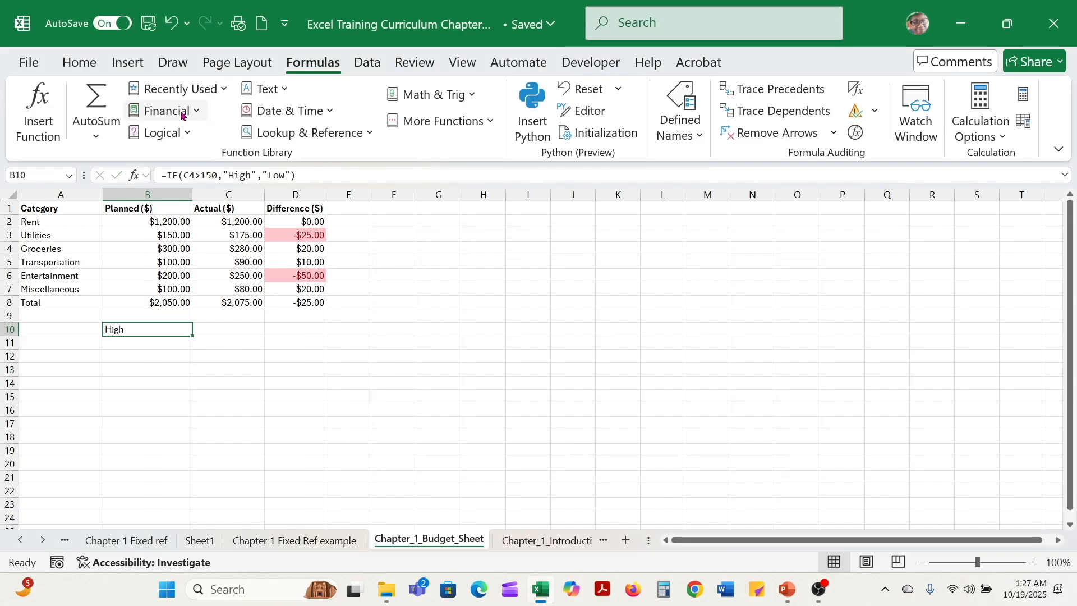
{"action": "left_click", "coordinate": [96, 134]}
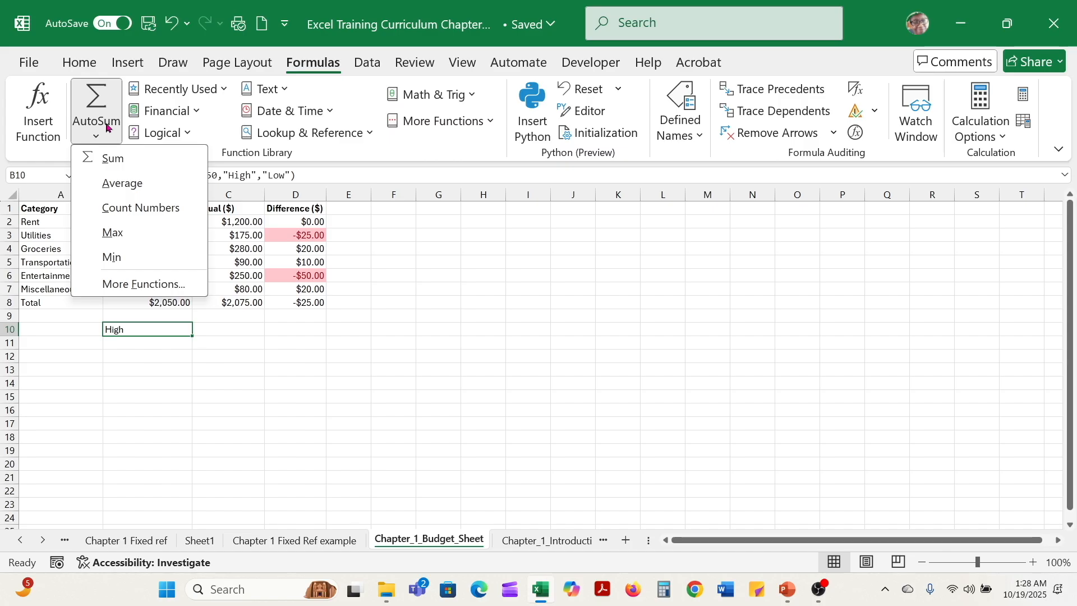
{"action": "left_click", "coordinate": [128, 286]}
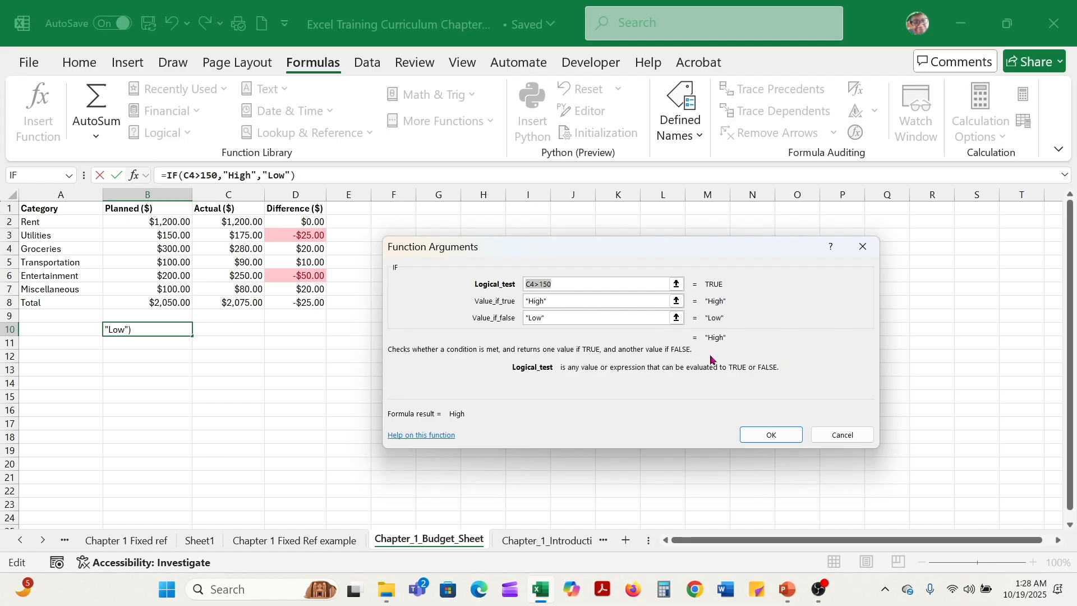
{"action": "left_click", "coordinate": [843, 435]}
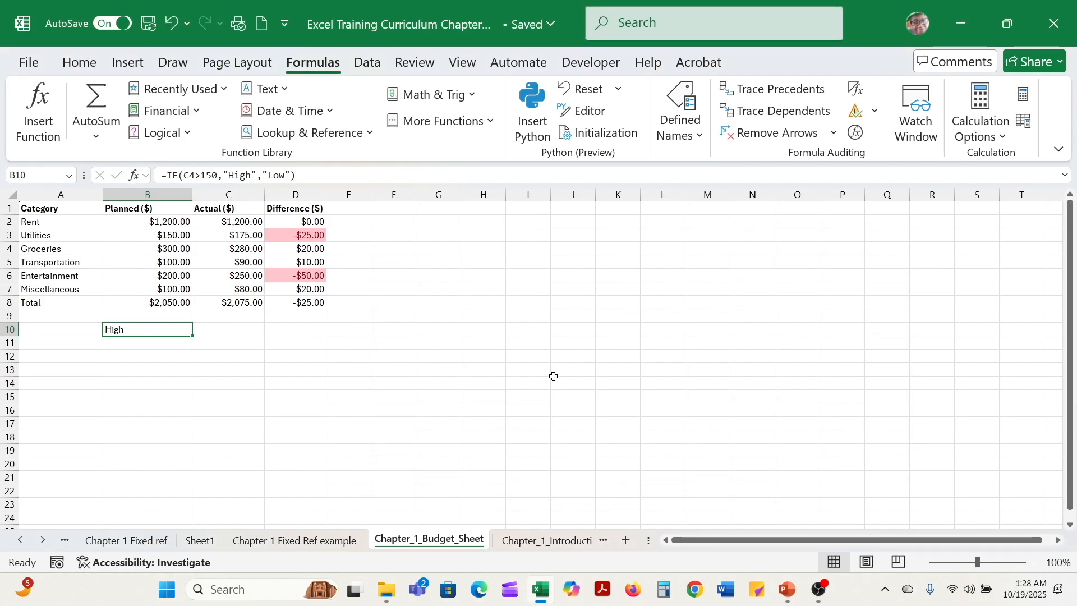
Browse the function library's Recently Used, Financial, Logical and Text function lists.
{"action": "left_click", "coordinate": [225, 96]}
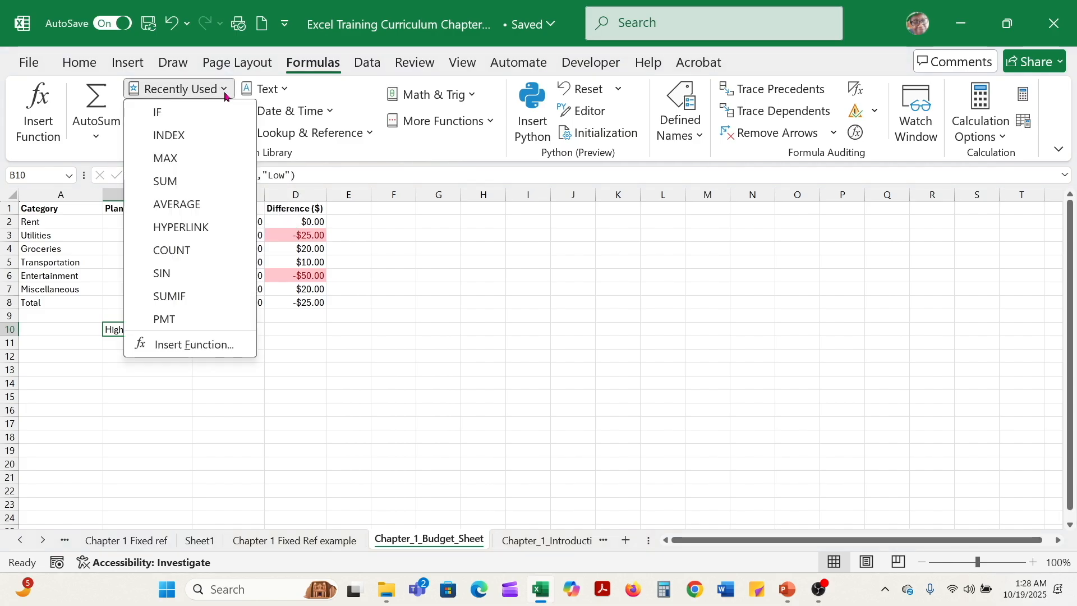
{"action": "left_click", "coordinate": [225, 95]}
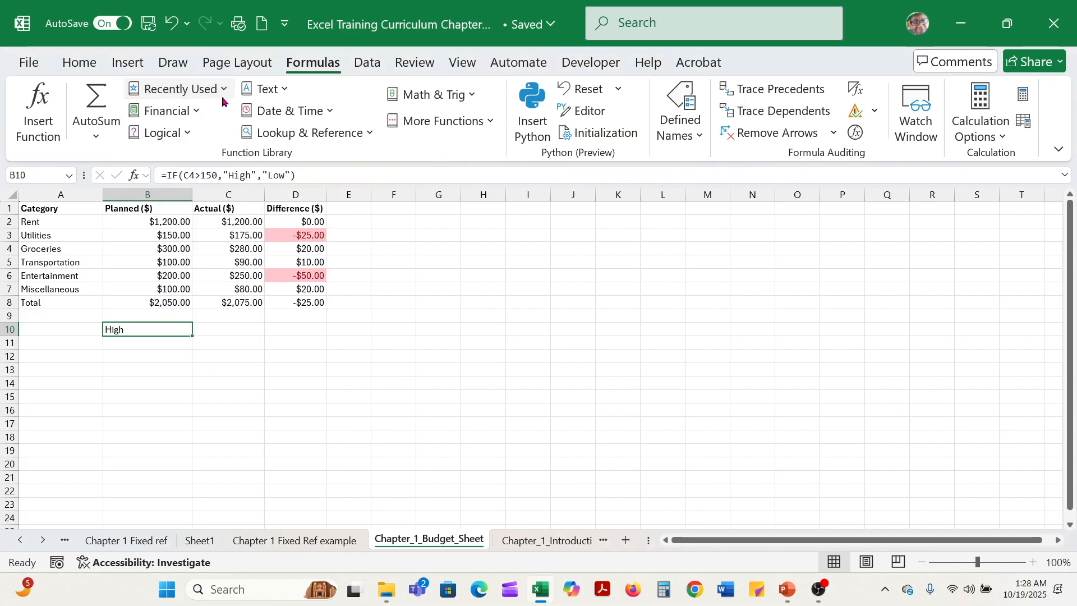
{"action": "left_click", "coordinate": [194, 109]}
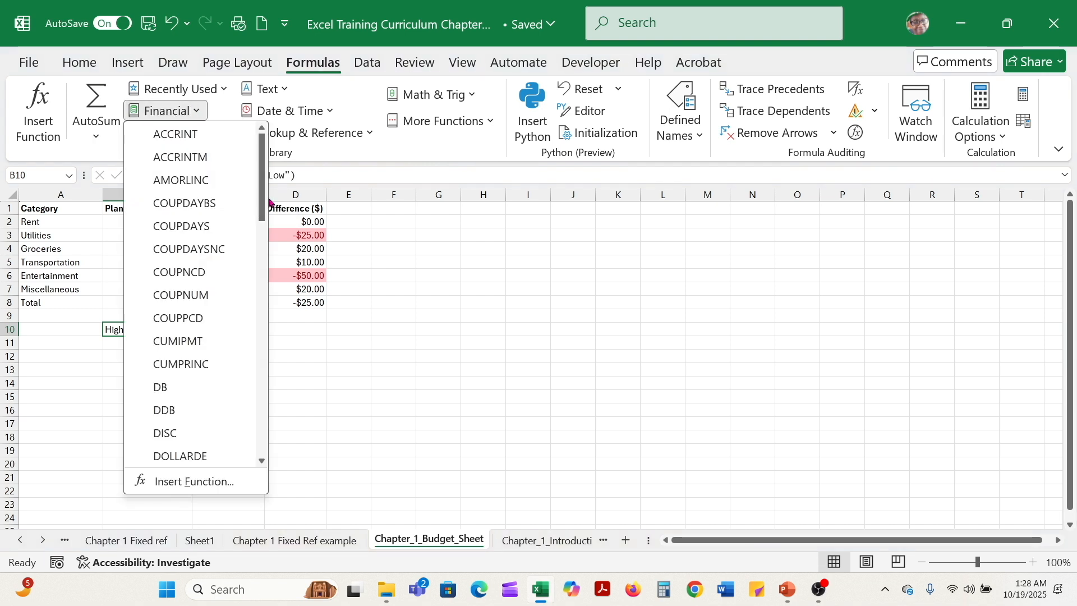
{"action": "mouse_move", "coordinate": [261, 200]}
{"action": "left_mouse_down"}
{"action": "mouse_move", "coordinate": [272, 332]}
{"action": "mouse_move", "coordinate": [273, 214]}
{"action": "left_mouse_up"}
{"action": "left_click", "coordinate": [200, 112]}
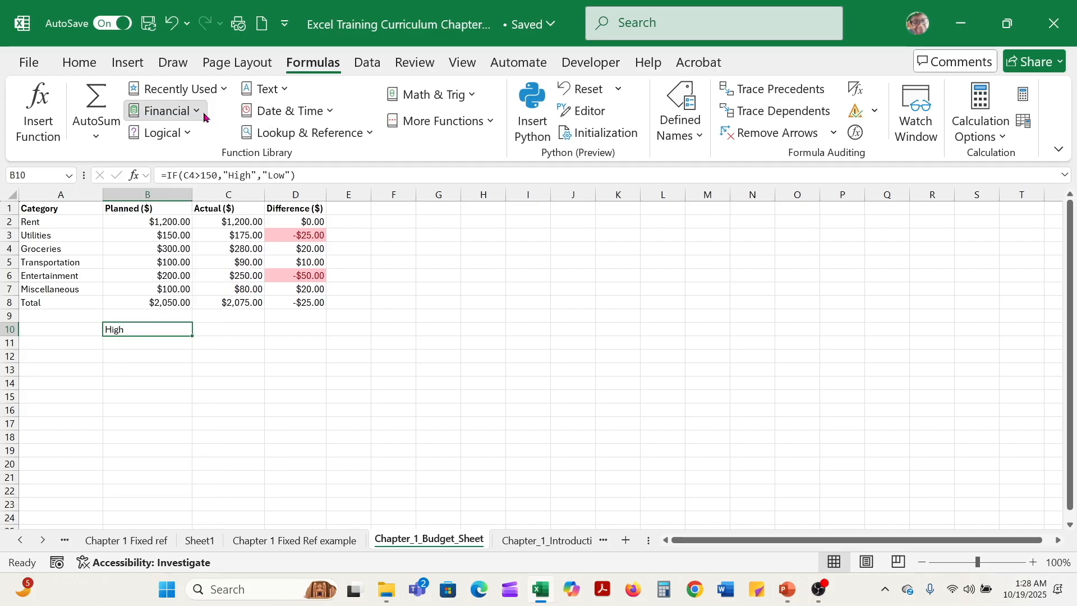
{"action": "left_click", "coordinate": [188, 134]}
{"action": "left_click", "coordinate": [188, 133]}
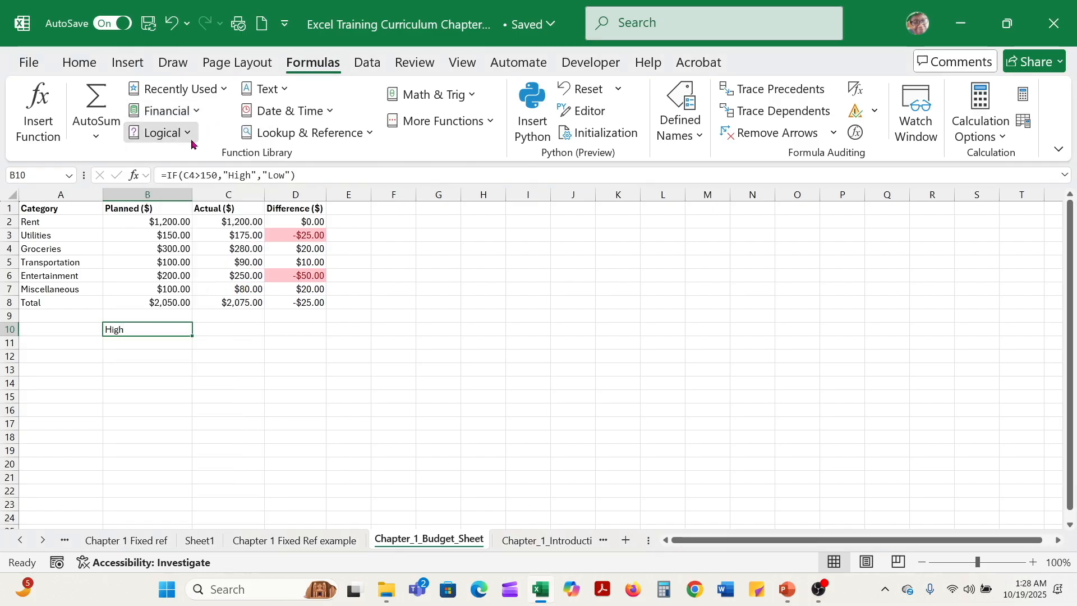
{"action": "left_click", "coordinate": [287, 89]}
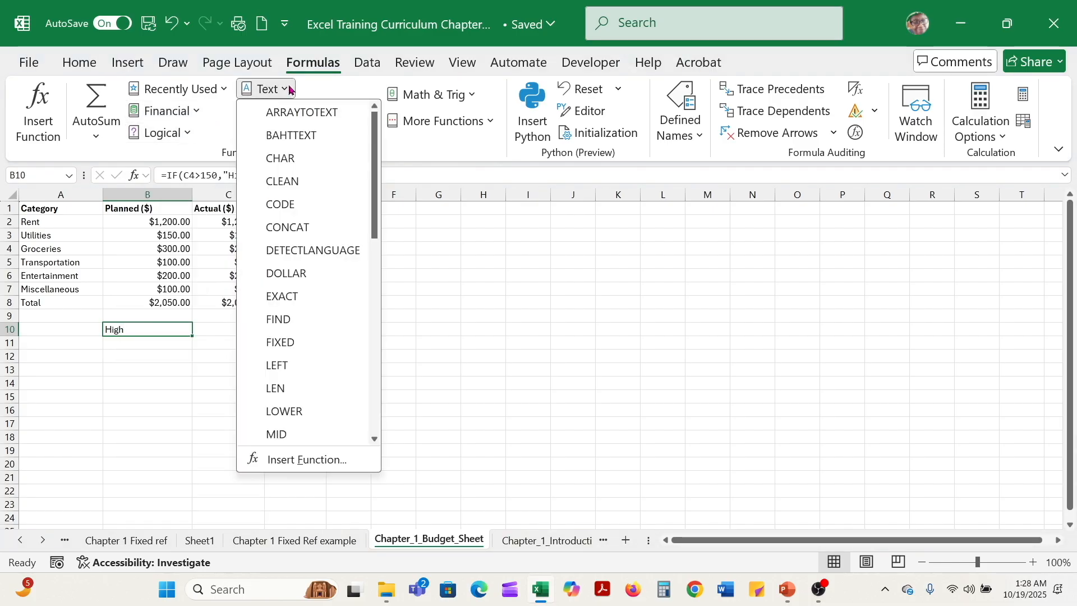
{"action": "left_click", "coordinate": [289, 89]}
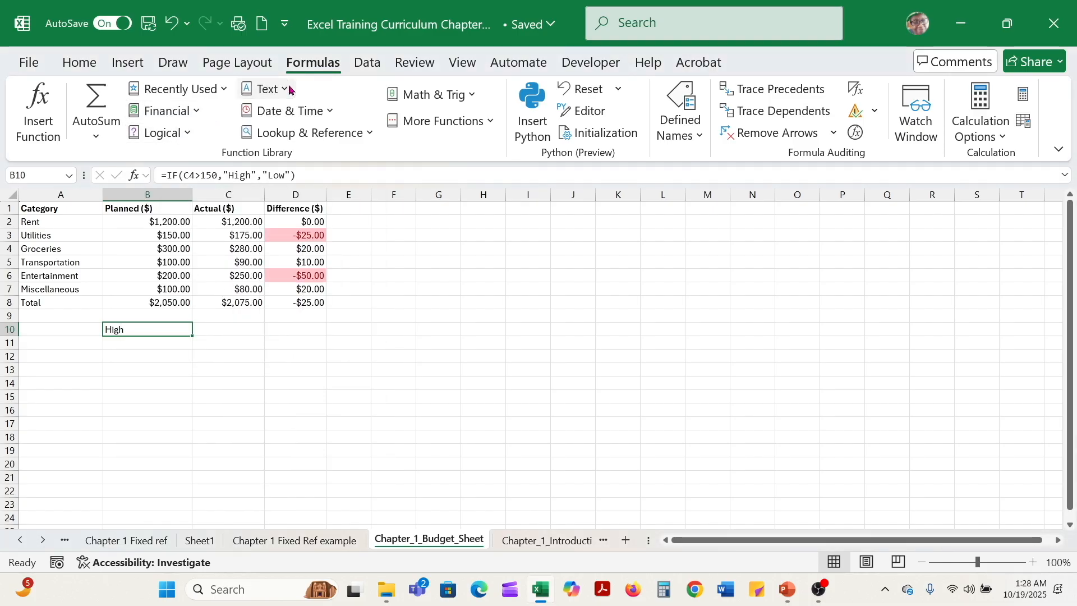
Browse the Date & Time, Lookup & Reference, Math & Trig and More Functions lists in the function library.
{"action": "left_click", "coordinate": [327, 111]}
{"action": "left_click", "coordinate": [327, 111]}
{"action": "left_click", "coordinate": [373, 132]}
{"action": "left_click", "coordinate": [374, 129]}
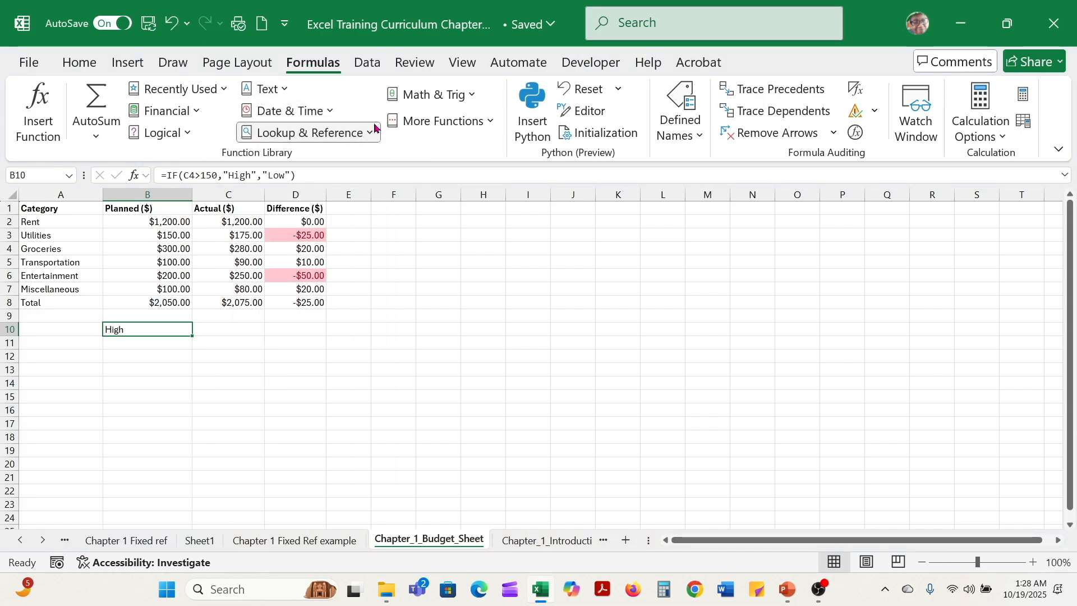
{"action": "left_click", "coordinate": [459, 103]}
{"action": "left_click", "coordinate": [461, 95]}
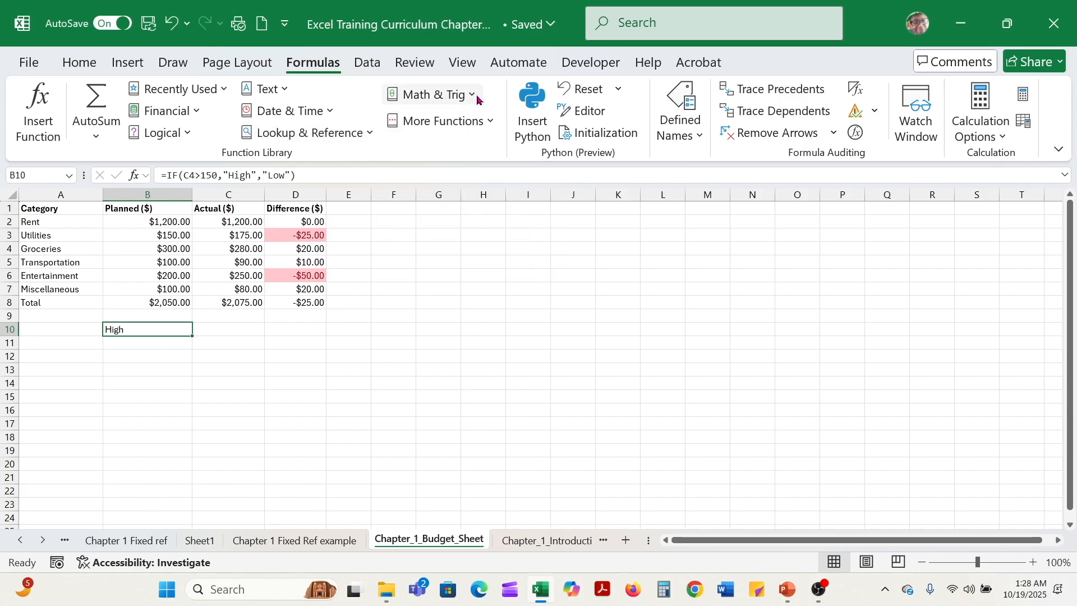
{"action": "left_click", "coordinate": [491, 123]}
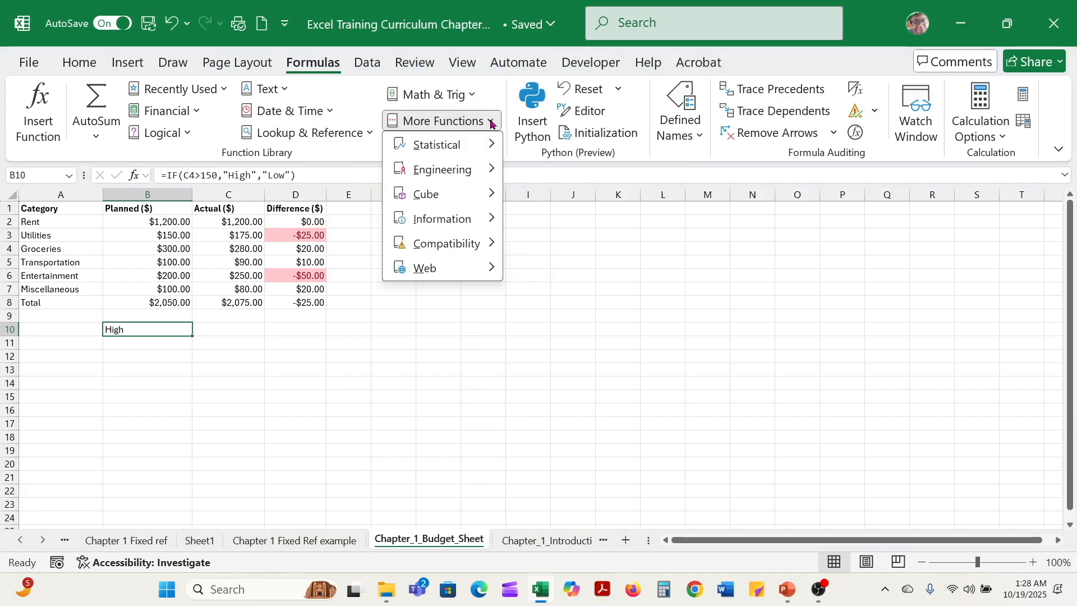
{"action": "left_click", "coordinate": [491, 122]}
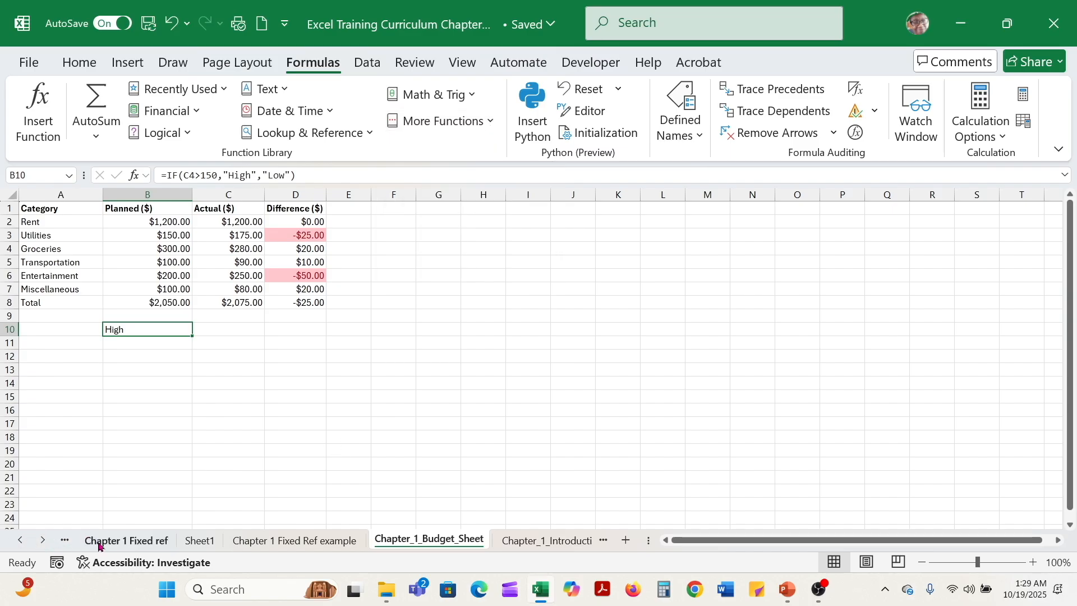
Open the Chapter_1_Introduction_Lesson_1 sheet and find its Troubleshooting & Error Handling section.
{"action": "left_click", "coordinate": [18, 542]}
{"action": "left_click", "coordinate": [19, 542]}
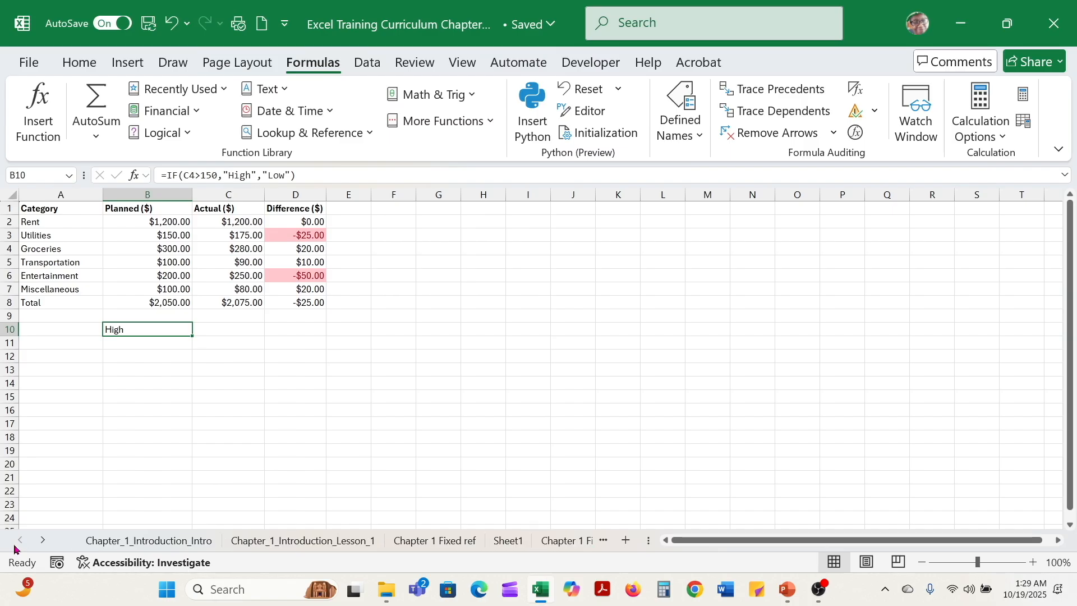
{"action": "left_click", "coordinate": [120, 547]}
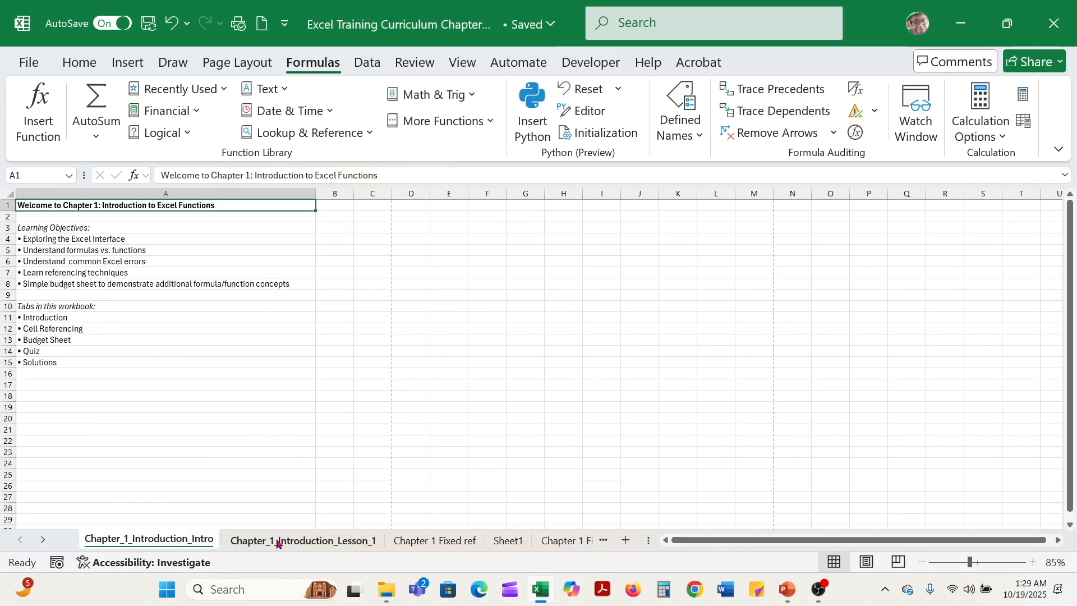
{"action": "left_click", "coordinate": [279, 542]}
{"action": "left_click_drag", "start_coordinate": [1073, 326], "coordinate": [1074, 435]}
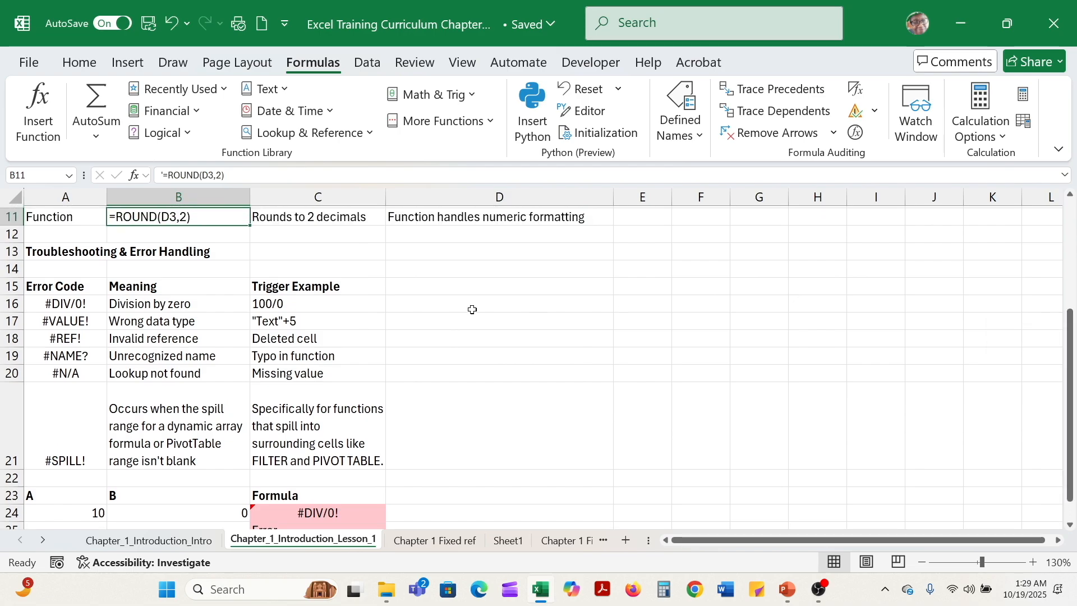
Review the meanings and trigger examples of the #DIV/0!, #VALUE!, #REF! and #NAME? error codes.
{"action": "left_click", "coordinate": [77, 302]}
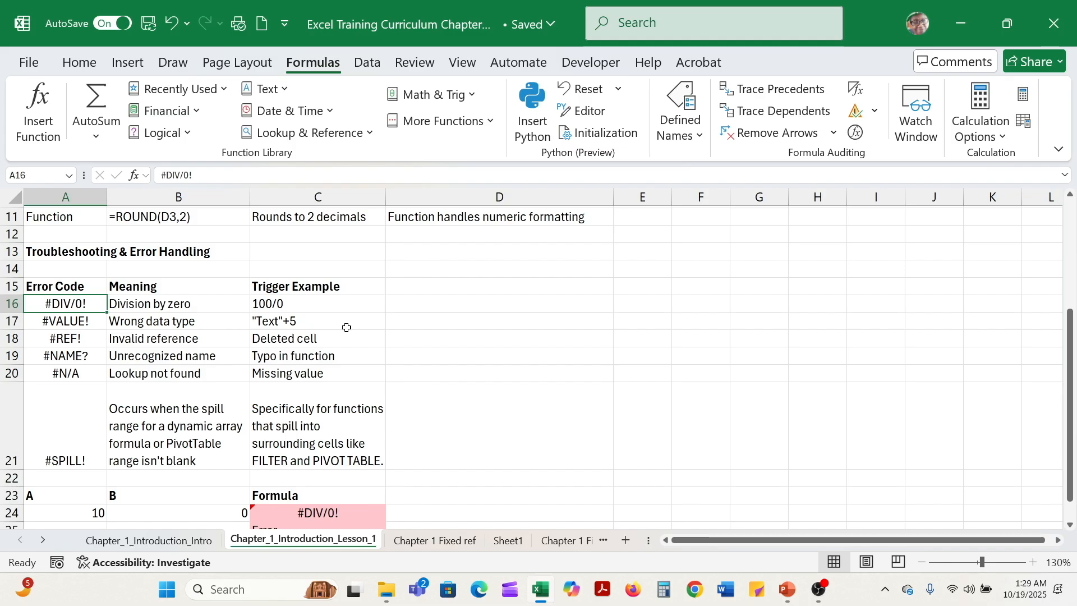
{"action": "left_click", "coordinate": [318, 319]}
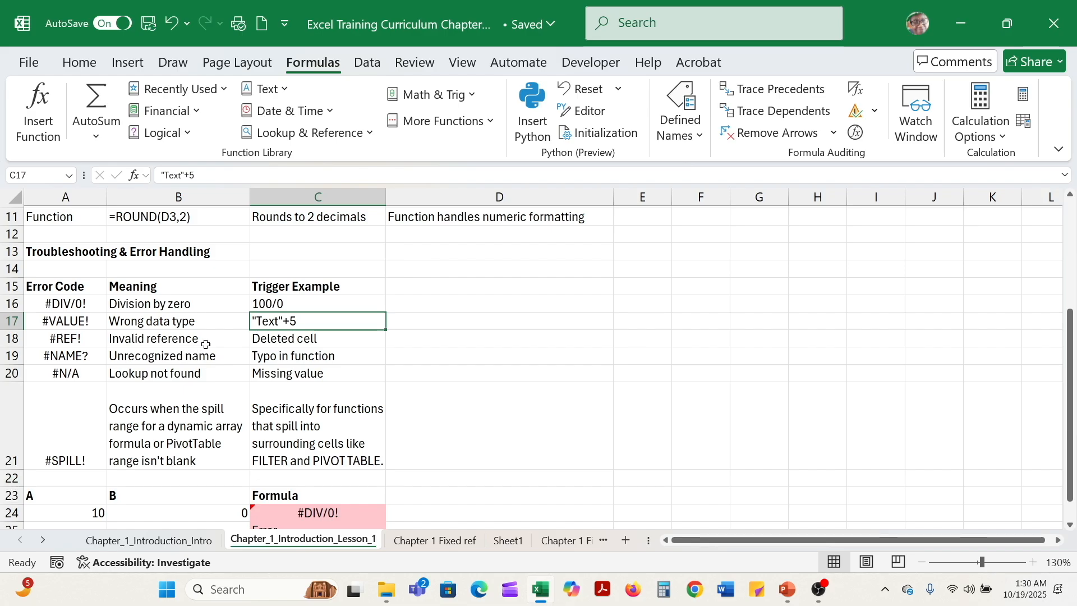
{"action": "left_click", "coordinate": [303, 340]}
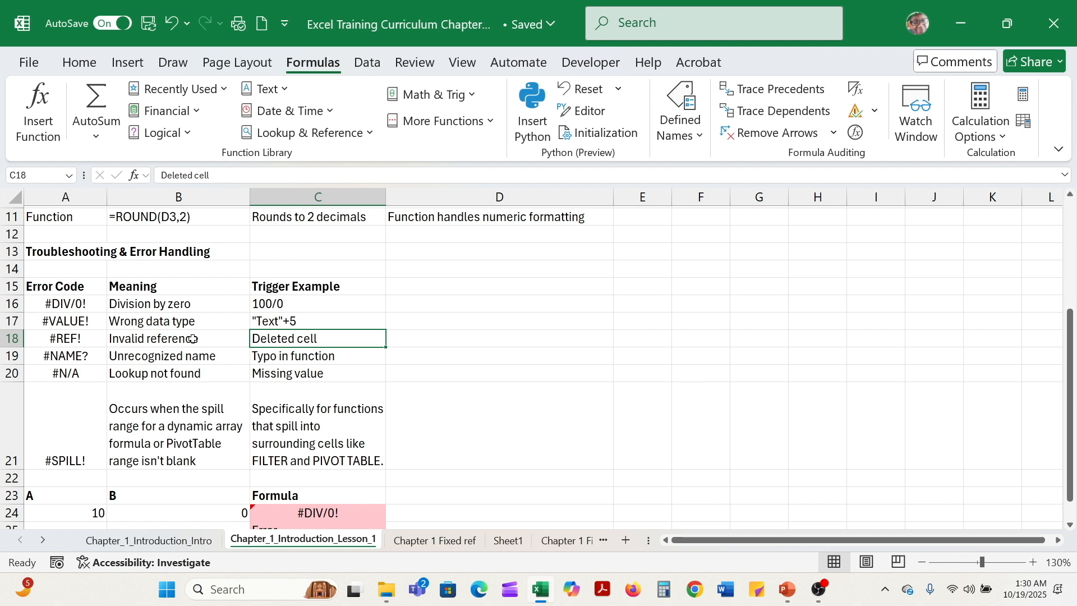
{"action": "left_click", "coordinate": [138, 354]}
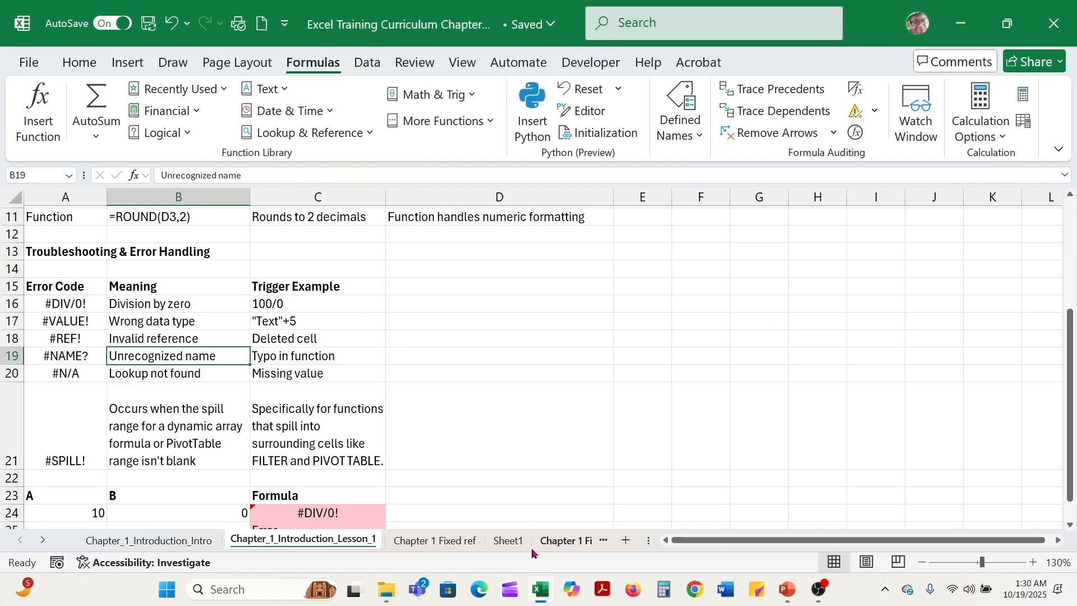
Return to the Chapter_1_Budget_Sheet worksheet.
{"action": "left_click", "coordinate": [43, 540]}
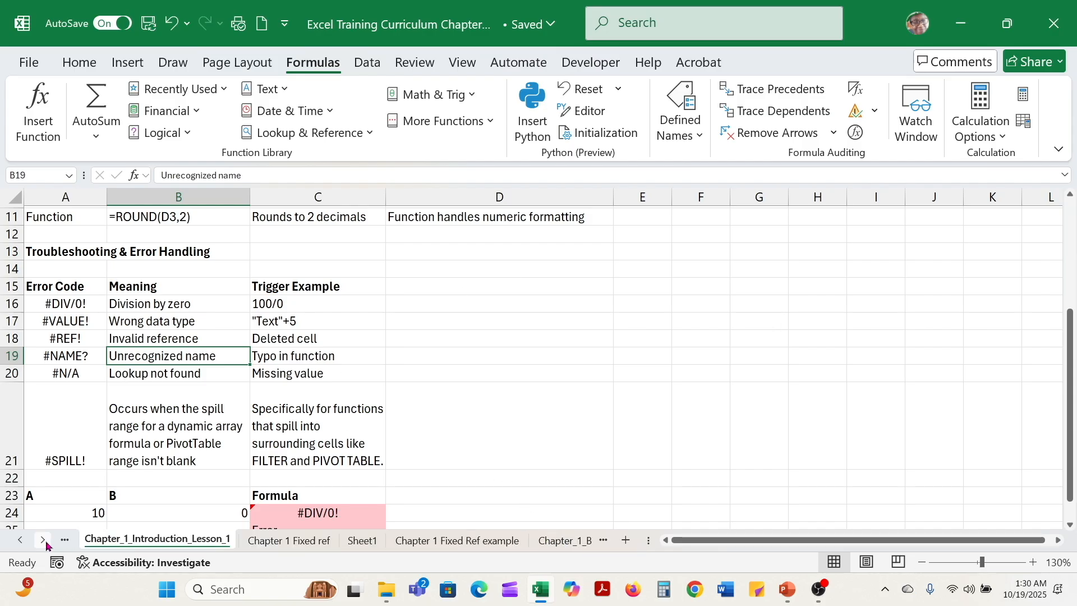
{"action": "left_click", "coordinate": [44, 541]}
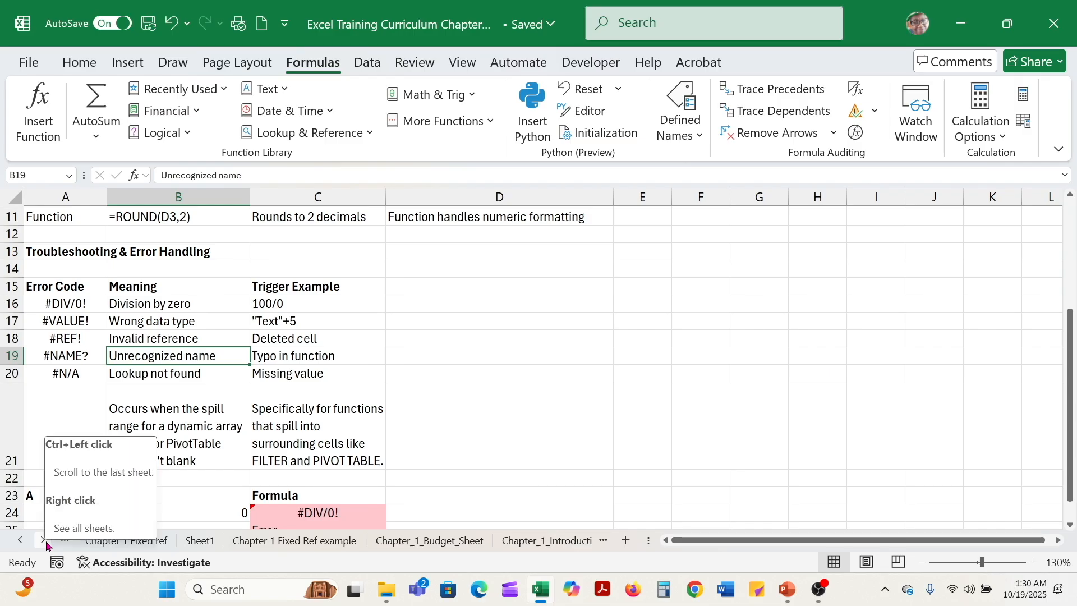
{"action": "left_click", "coordinate": [44, 541]}
{"action": "left_click", "coordinate": [360, 541]}
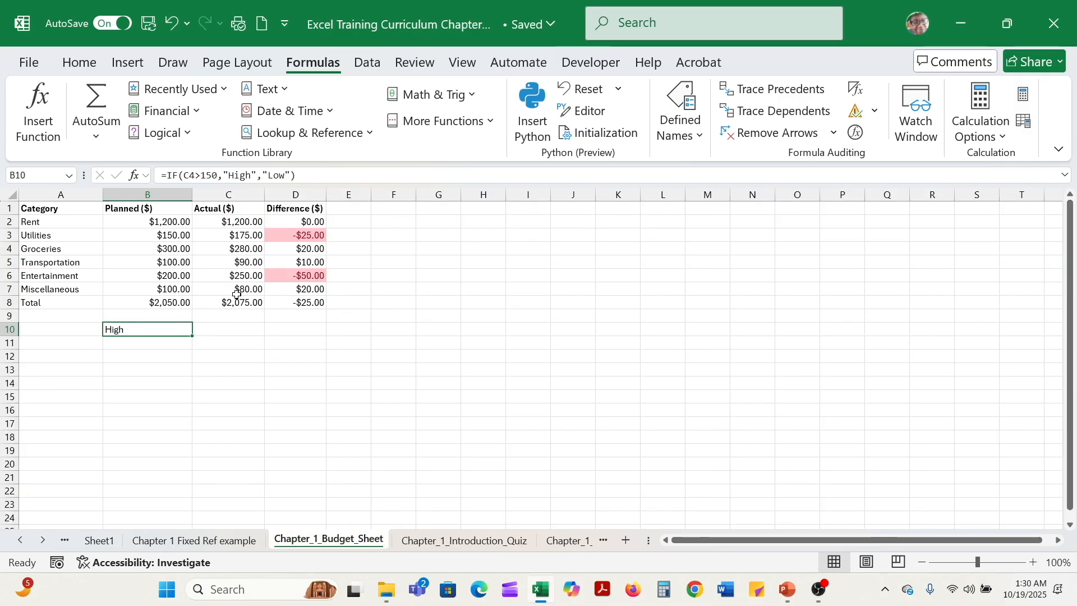
Misspell the function name in D8's total formula so that it reads =SM(D2:D7).
{"action": "left_click", "coordinate": [303, 302]}
{"action": "left_click", "coordinate": [179, 172]}
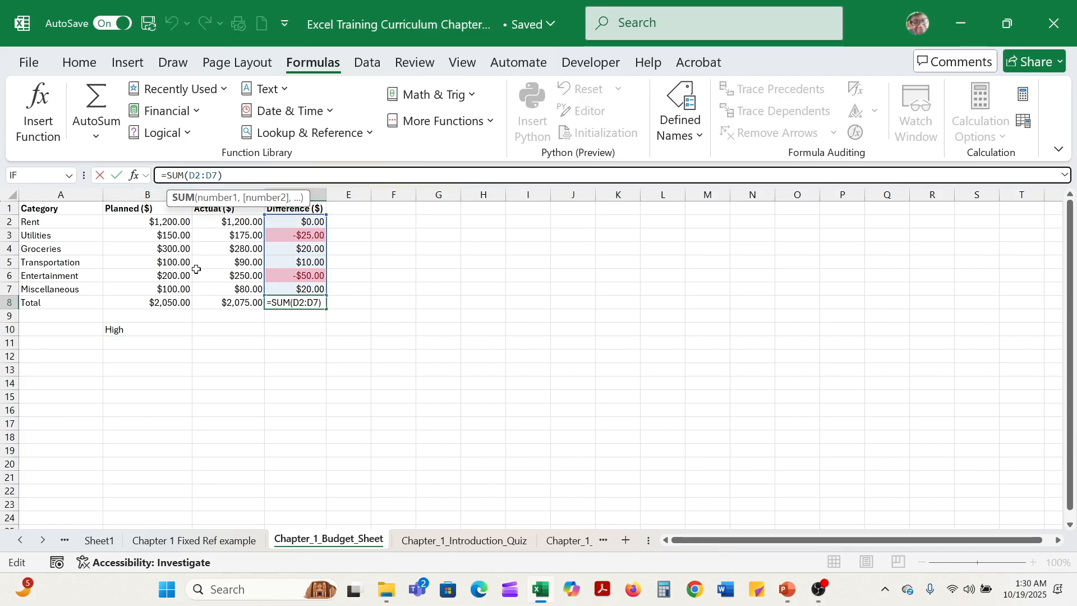
{"action": "key", "text": "BackSpace"}
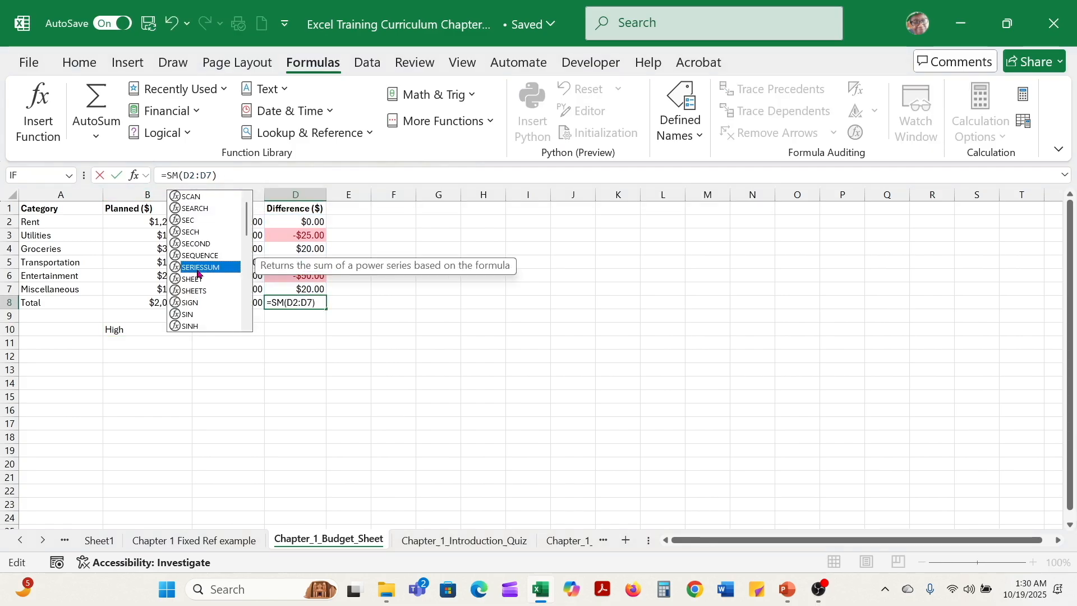
{"action": "type", "text": "U"}
{"action": "key", "text": "BackSpace"}
{"action": "type", "text": "O"}
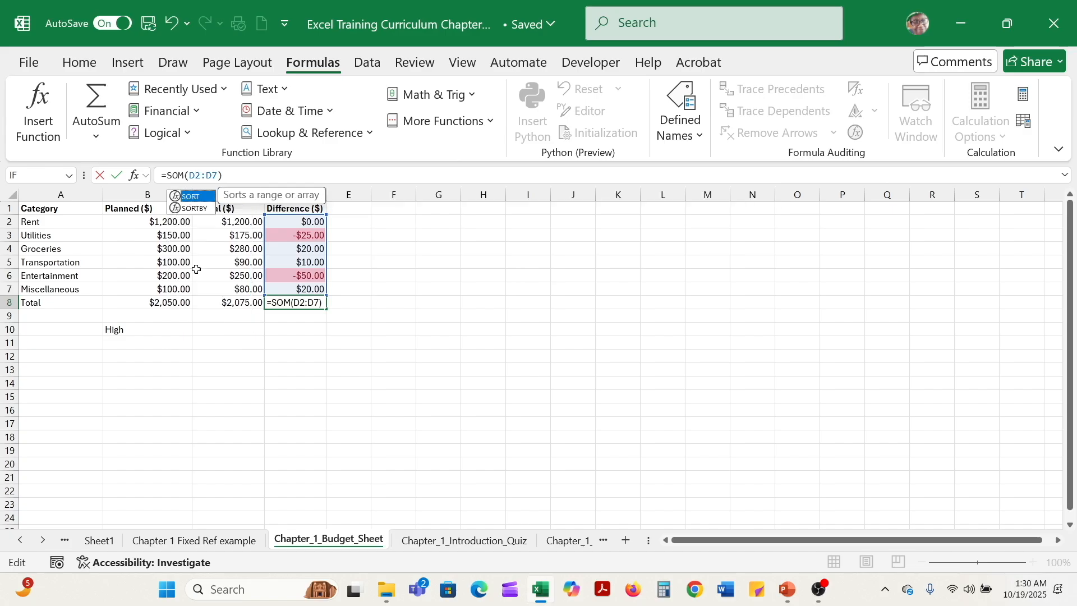
{"action": "key", "text": "BackSpace"}
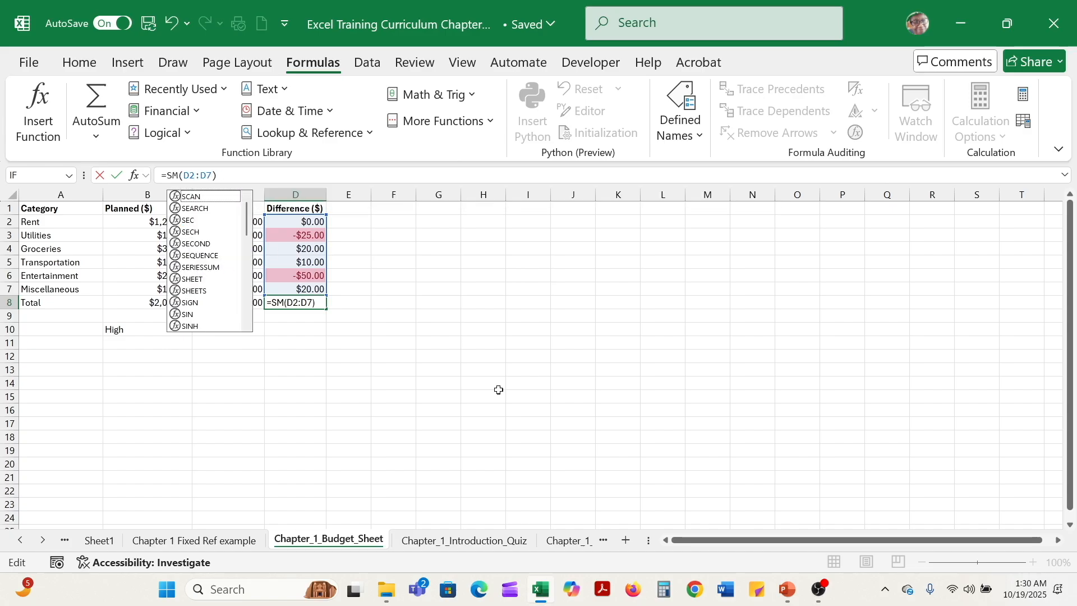
{"action": "left_click", "coordinate": [116, 177]}
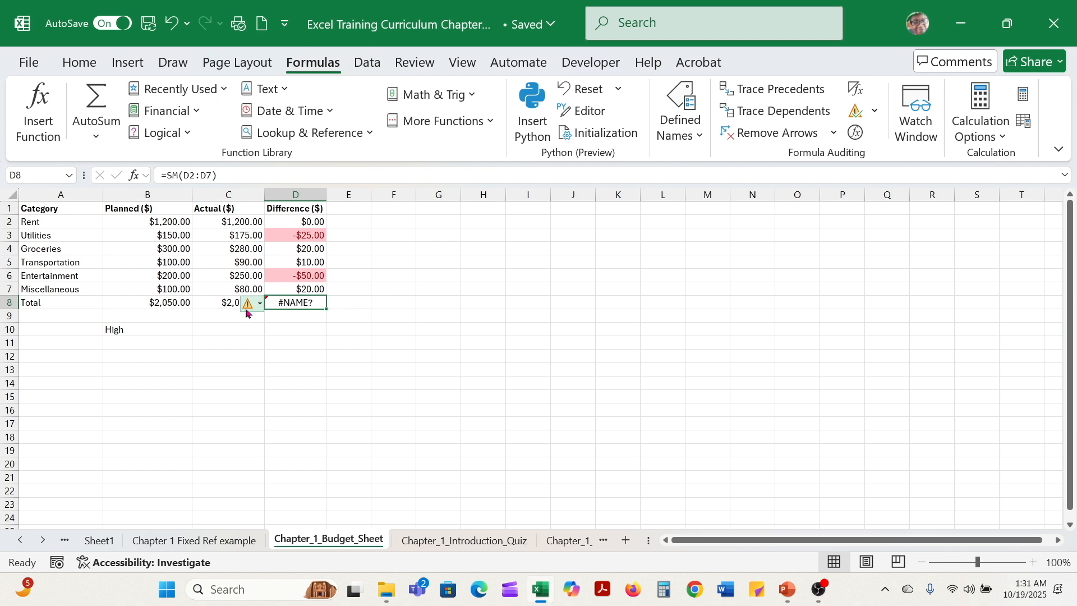
Check the error alert on D8 and review the Error Checking Options and rules without changing them.
{"action": "mouse_move", "coordinate": [258, 312]}
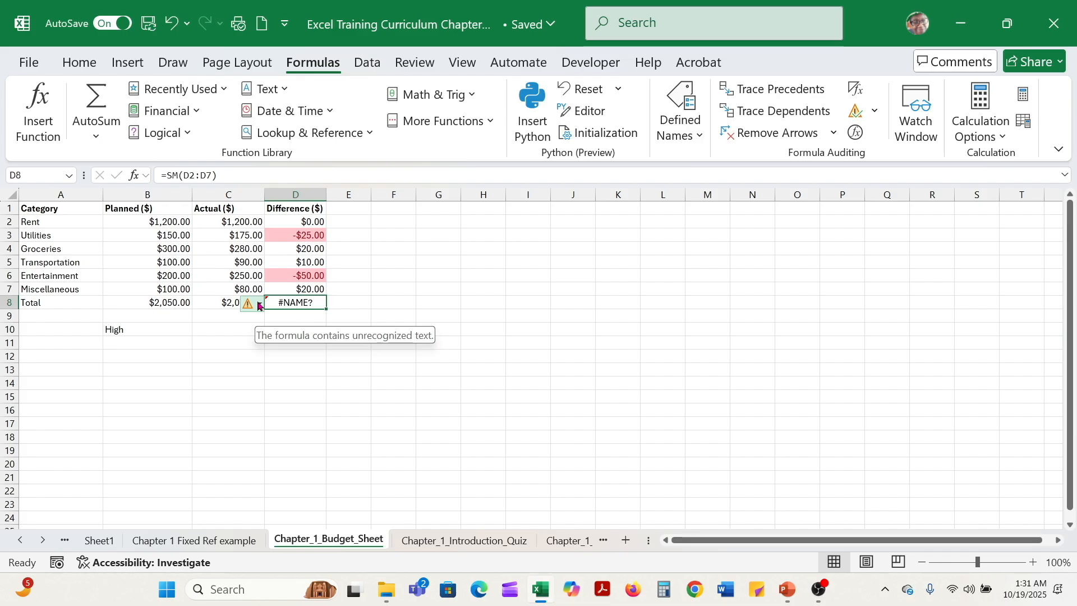
{"action": "left_click", "coordinate": [260, 306]}
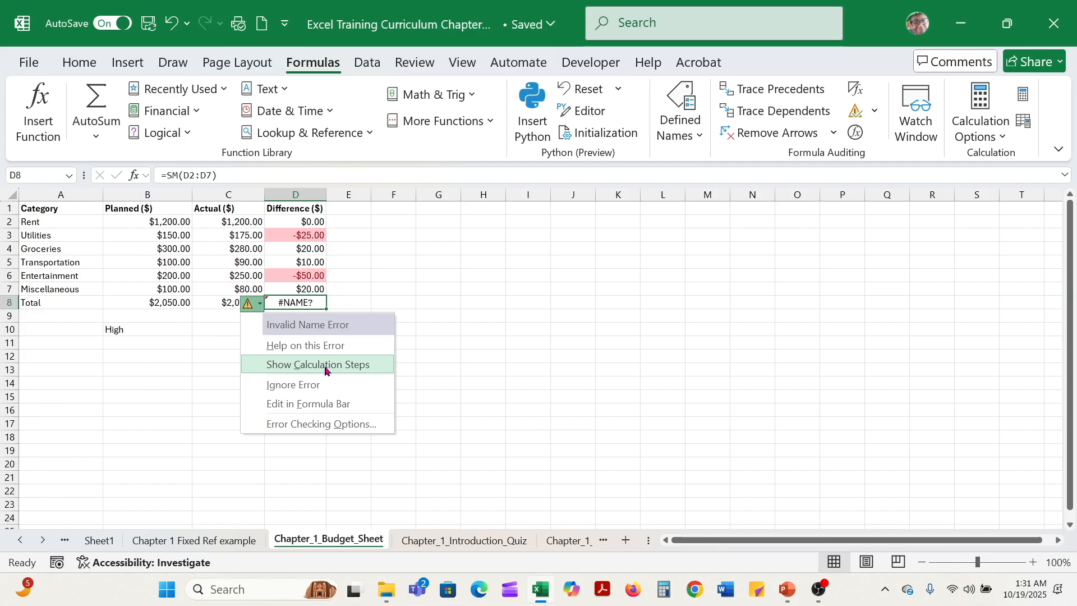
{"action": "left_click", "coordinate": [333, 423]}
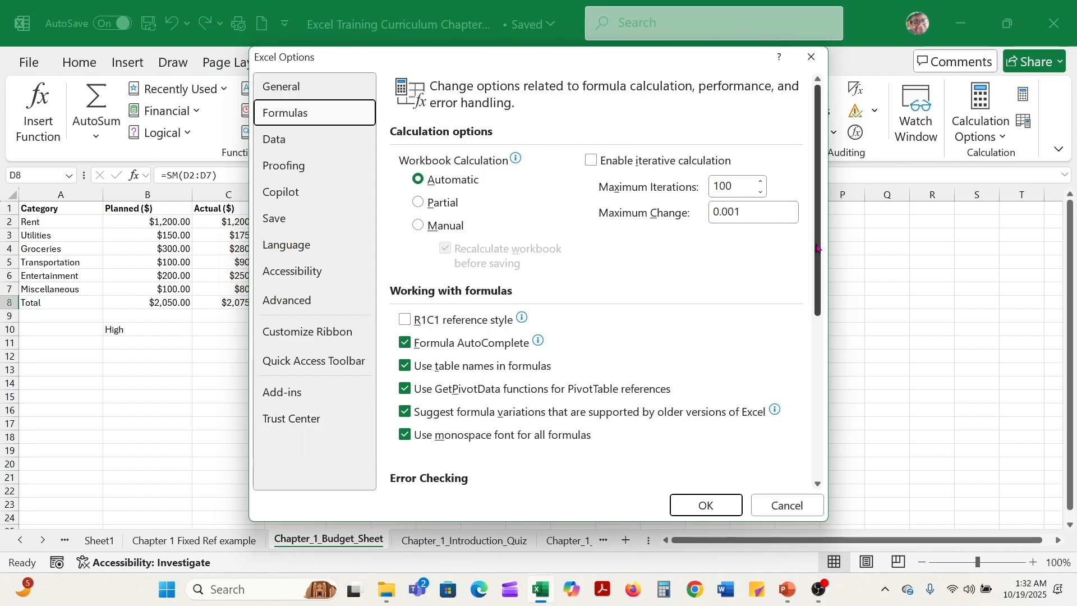
{"action": "left_click_drag", "start_coordinate": [817, 252], "coordinate": [827, 394]}
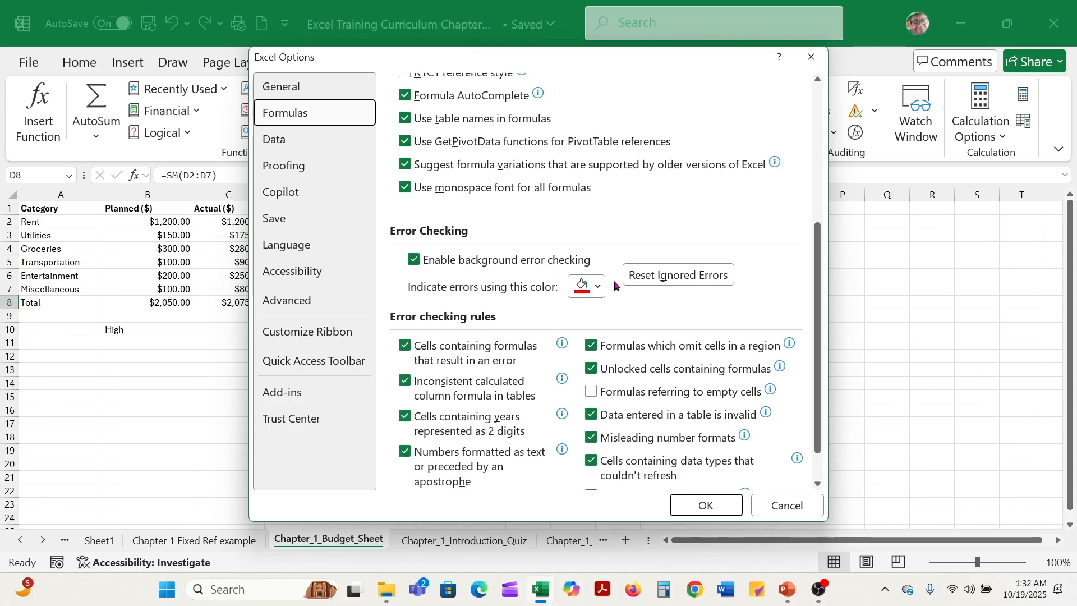
{"action": "left_click_drag", "start_coordinate": [815, 347], "coordinate": [819, 372]}
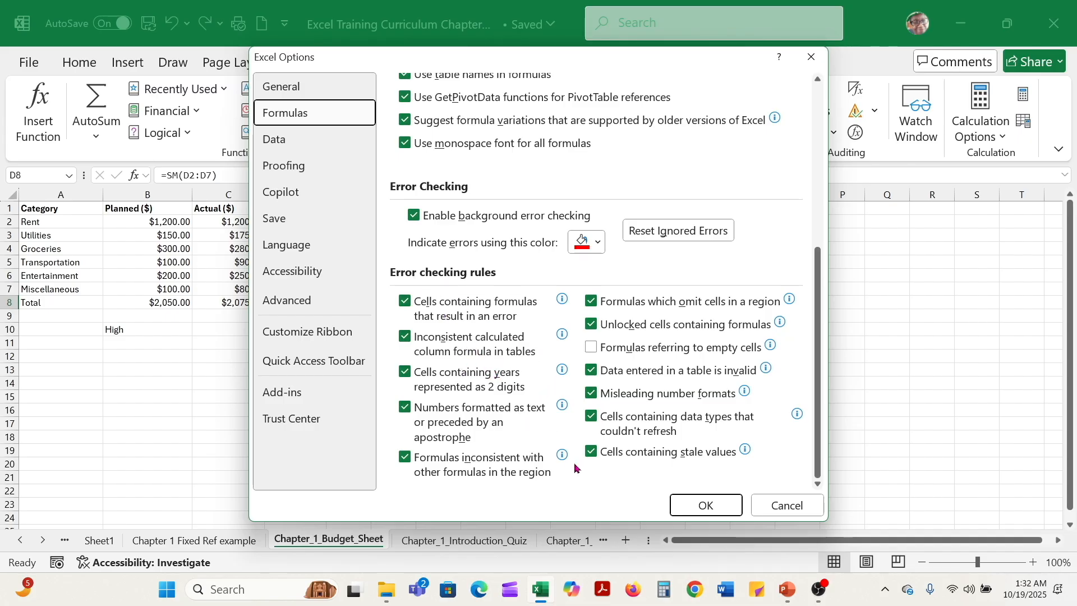
{"action": "left_click", "coordinate": [780, 503]}
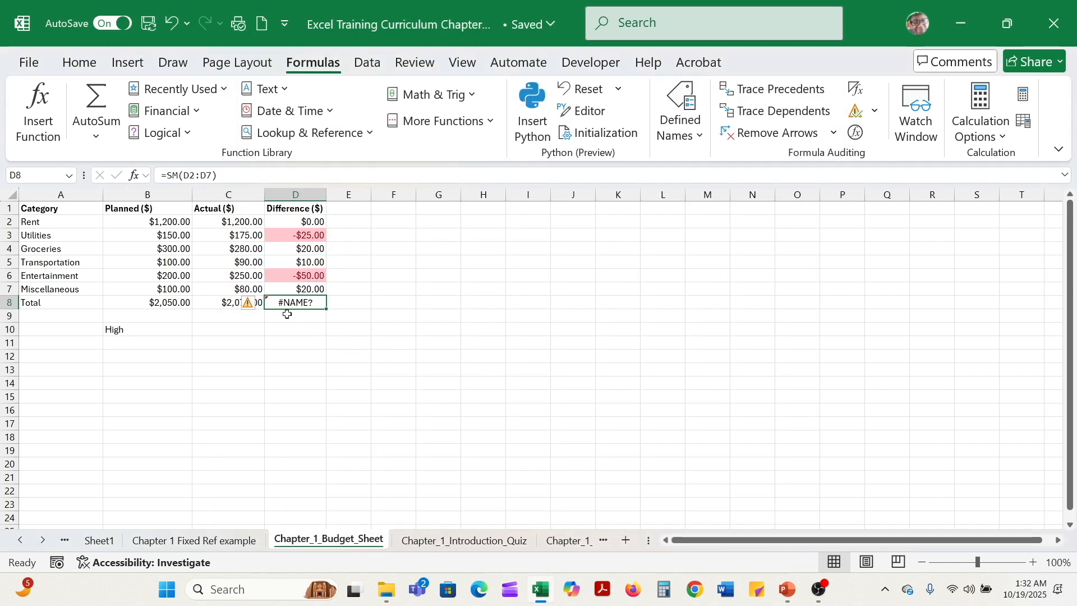
Request help on the invalid name error in D8, look through the Copilot suggestions and close the pane.
{"action": "left_click", "coordinate": [257, 305]}
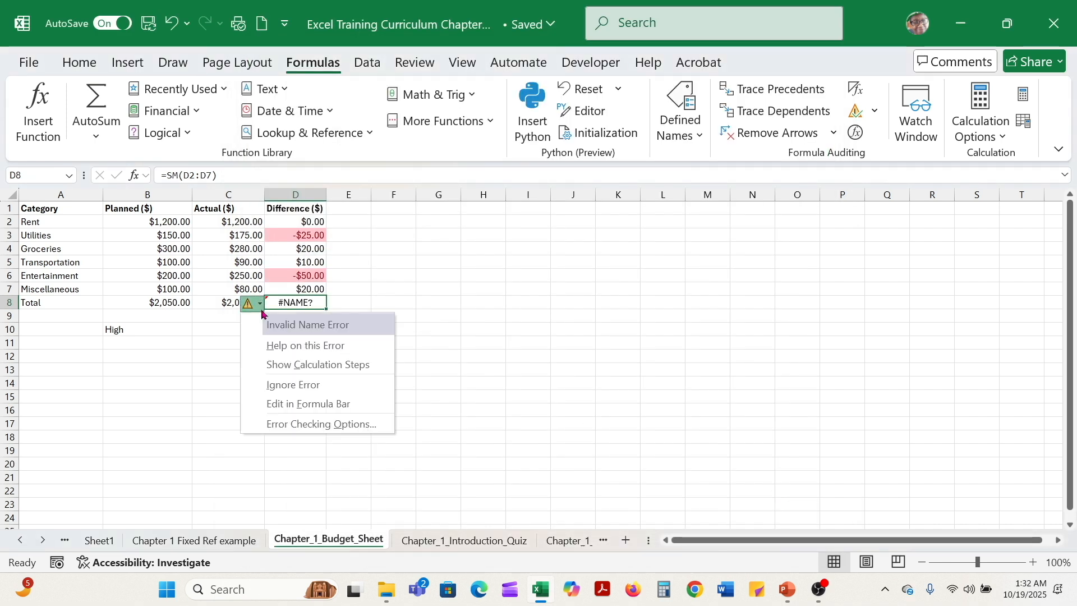
{"action": "left_click", "coordinate": [280, 352]}
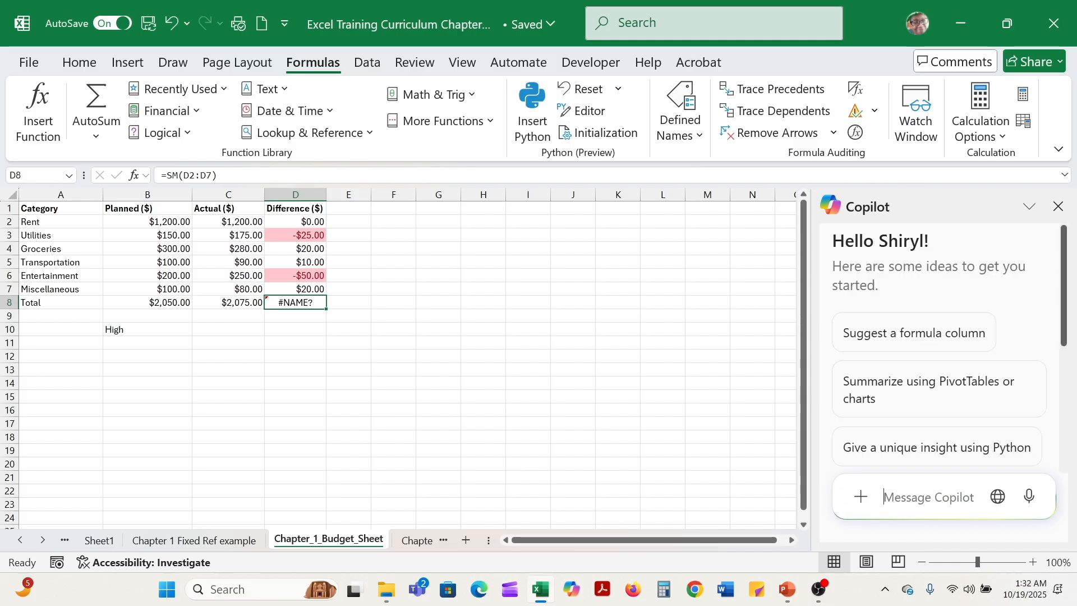
{"action": "left_click", "coordinate": [1058, 317]}
{"action": "scroll", "coordinate": [1063, 359], "scroll_direction": "down", "scroll_amount": 2}
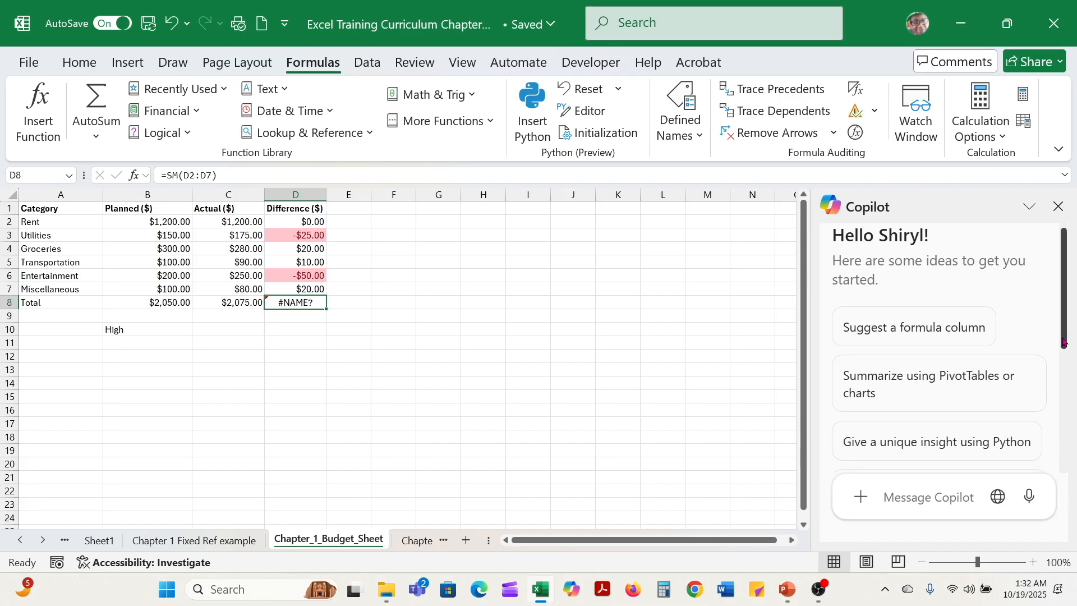
{"action": "scroll", "coordinate": [1066, 358], "scroll_direction": "up", "scroll_amount": 2}
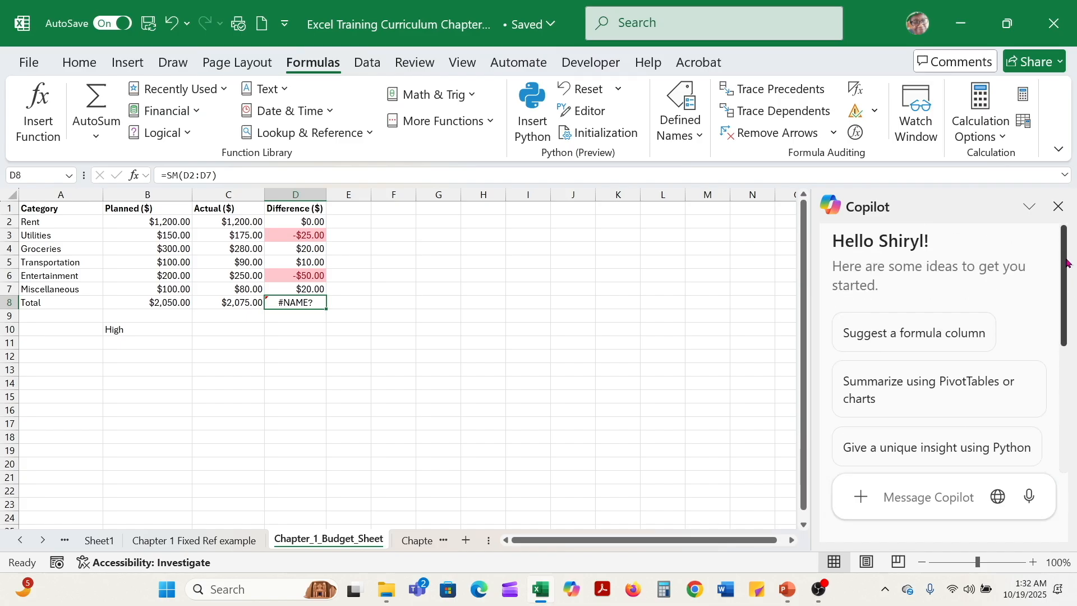
{"action": "scroll", "coordinate": [1066, 298], "scroll_direction": "down", "scroll_amount": 1}
{"action": "scroll", "coordinate": [1066, 297], "scroll_direction": "down", "scroll_amount": 5}
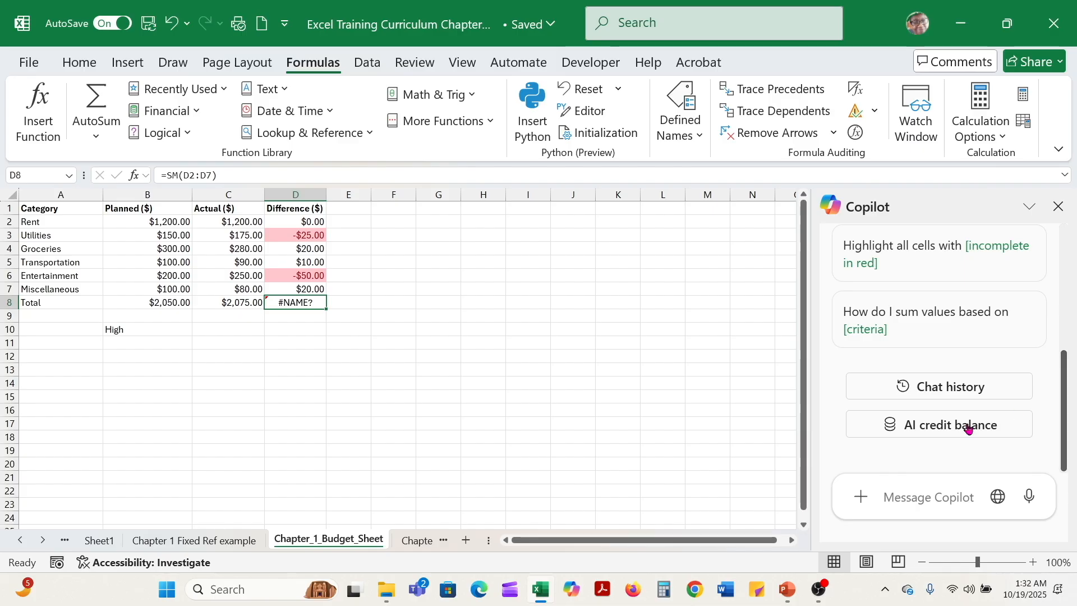
{"action": "left_click", "coordinate": [887, 495]}
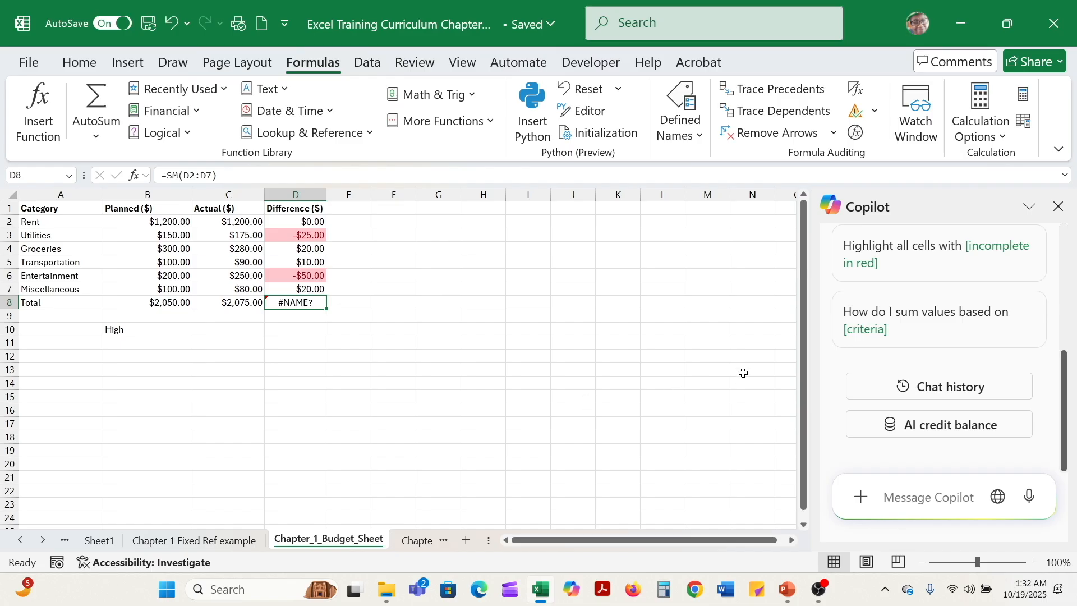
{"action": "left_click", "coordinate": [1058, 209]}
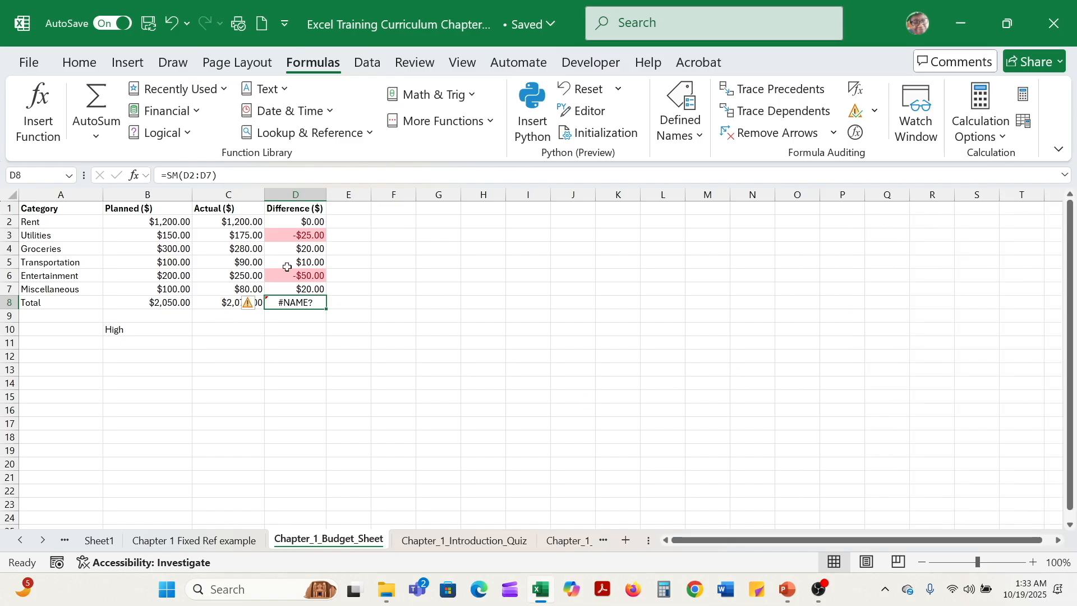
Correct the misspelled function in D8 so the formula reads =SUM(D2:D7).
{"action": "left_click", "coordinate": [248, 305]}
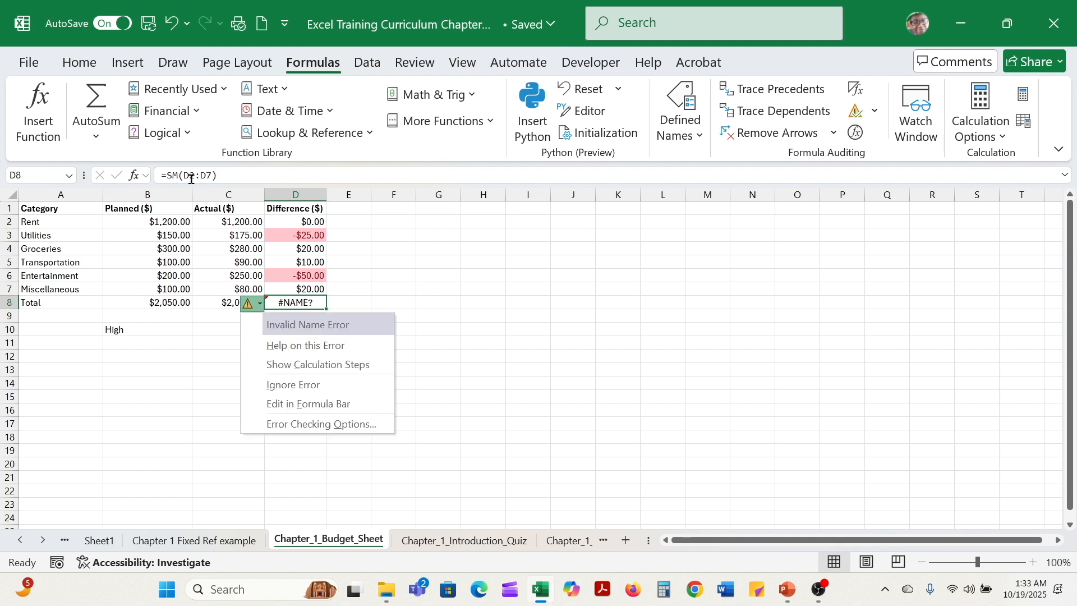
{"action": "left_click", "coordinate": [175, 177]}
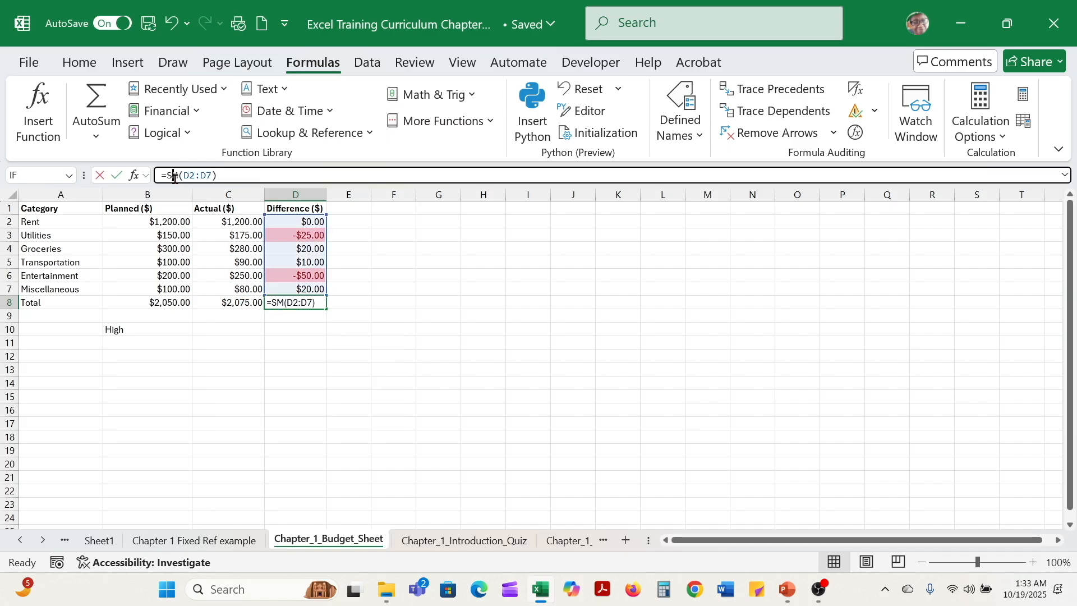
{"action": "type", "text": "u"}
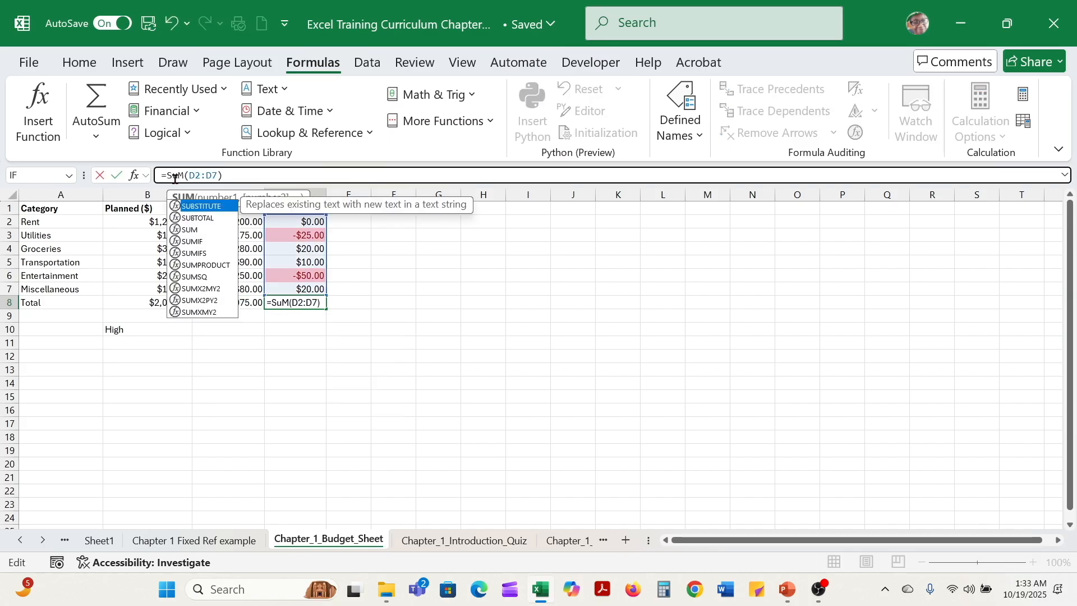
{"action": "key", "text": "Return"}
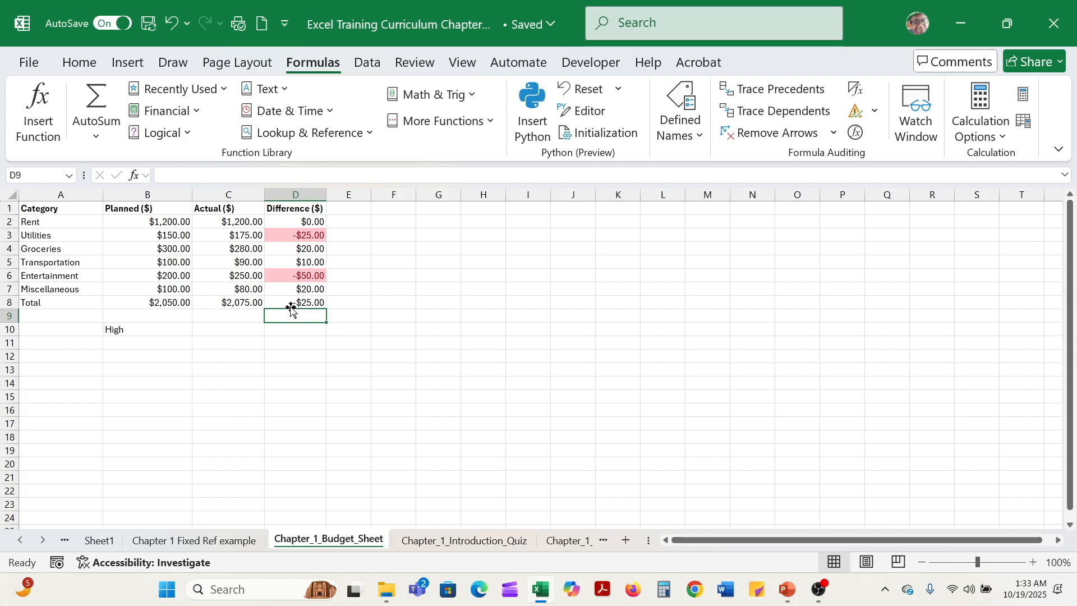
Return to the Chapter_1_Introduction_Lesson_1 sheet and review the #N/A and #SPILL! entries and the example beneath them.
{"action": "left_click", "coordinate": [22, 539]}
{"action": "left_click", "coordinate": [22, 540]}
{"action": "left_click", "coordinate": [22, 539]}
{"action": "left_click", "coordinate": [291, 540]}
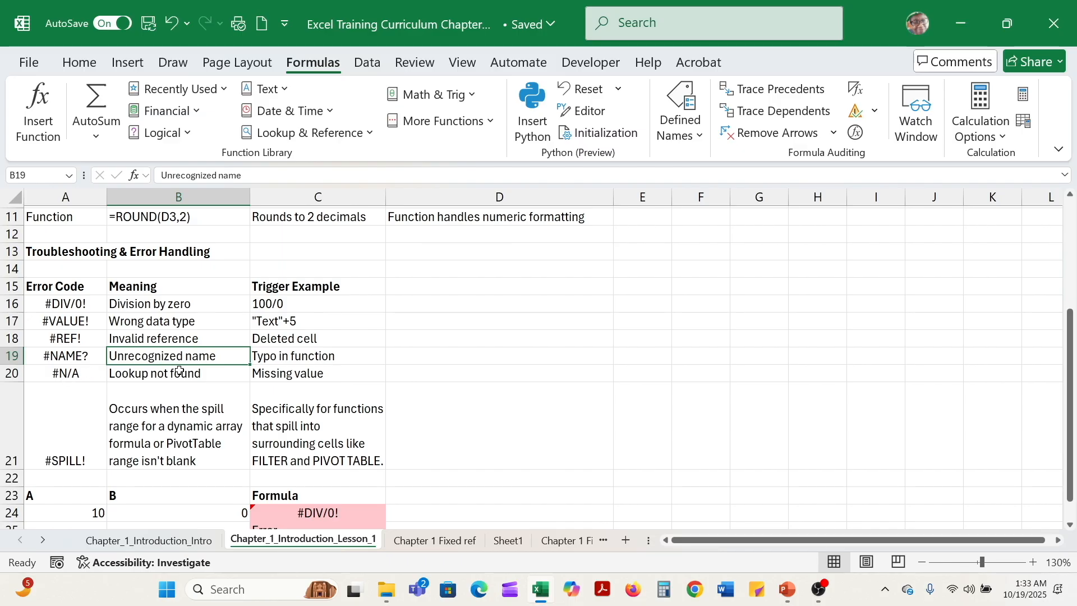
{"action": "left_click", "coordinate": [194, 375]}
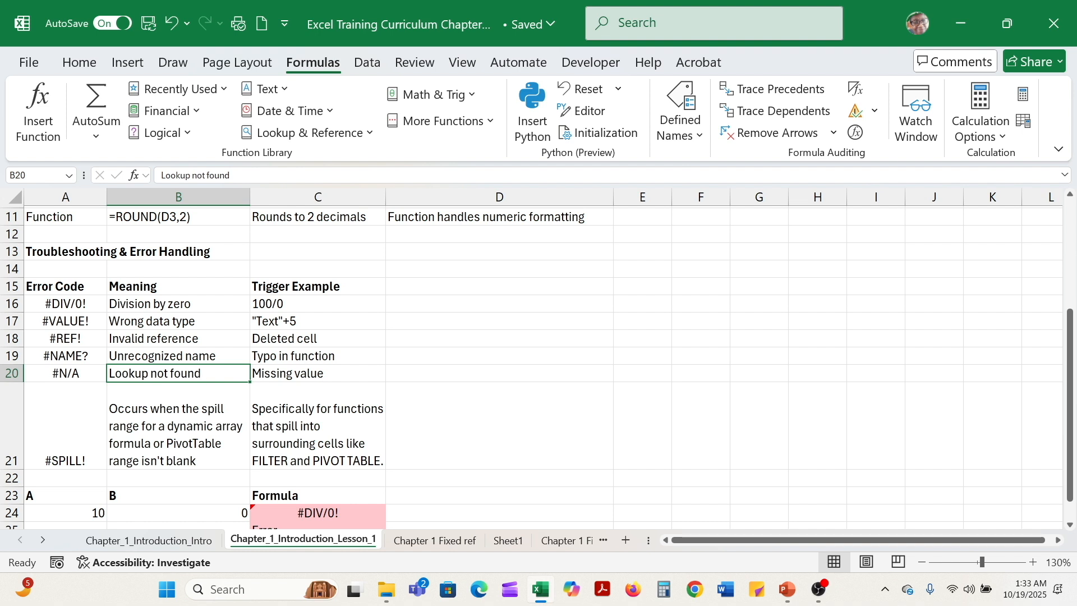
{"action": "left_click_drag", "start_coordinate": [1071, 345], "coordinate": [1074, 403]}
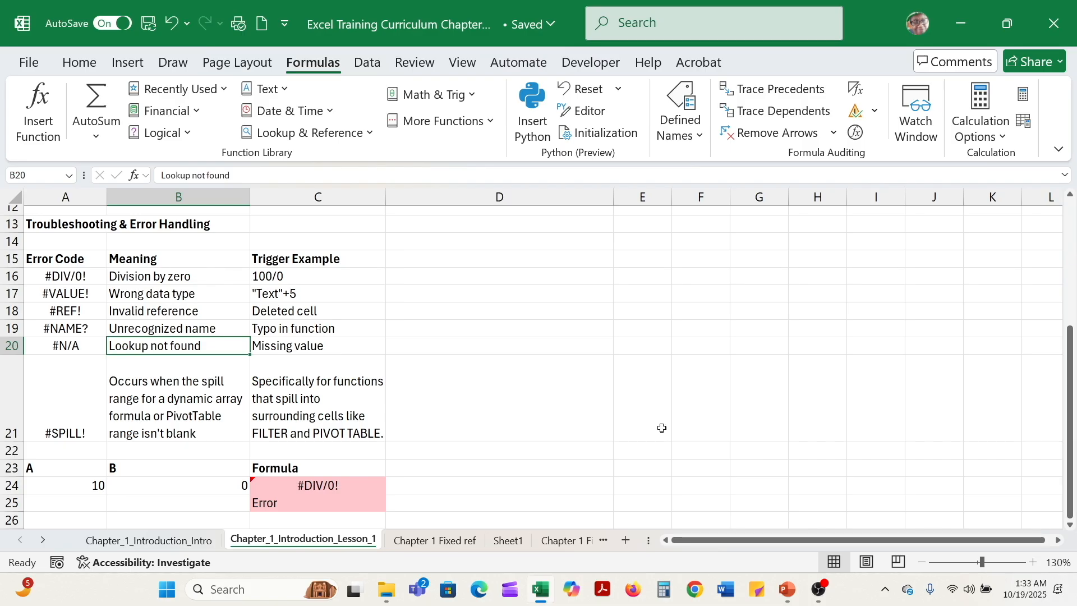
Inspect the example values in A24 and B24, the division formula in C24 and the IFERROR formula in C25.
{"action": "left_click", "coordinate": [79, 488]}
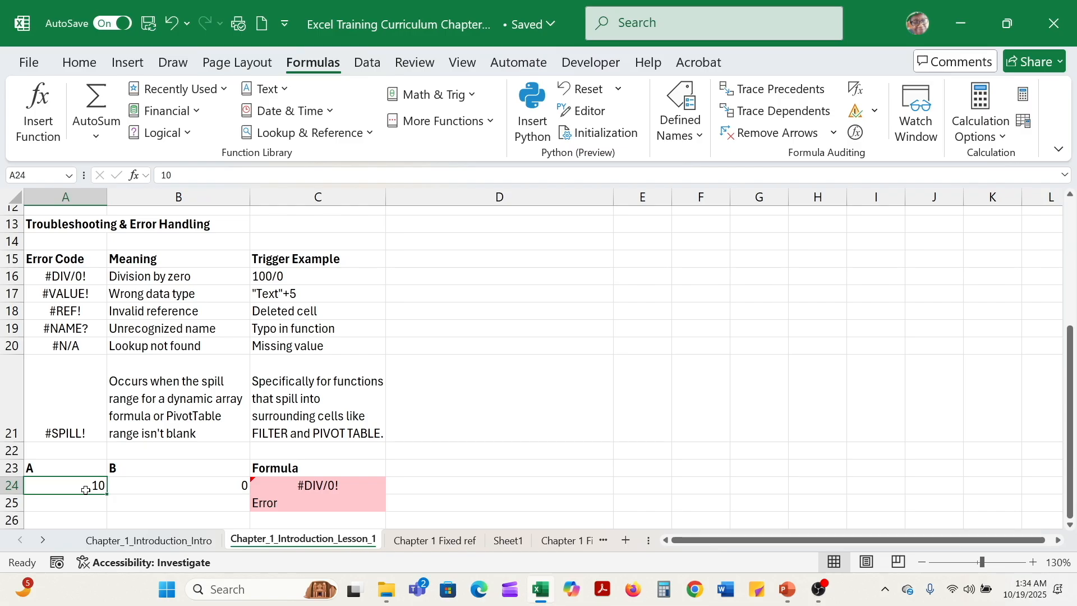
{"action": "left_click", "coordinate": [169, 489]}
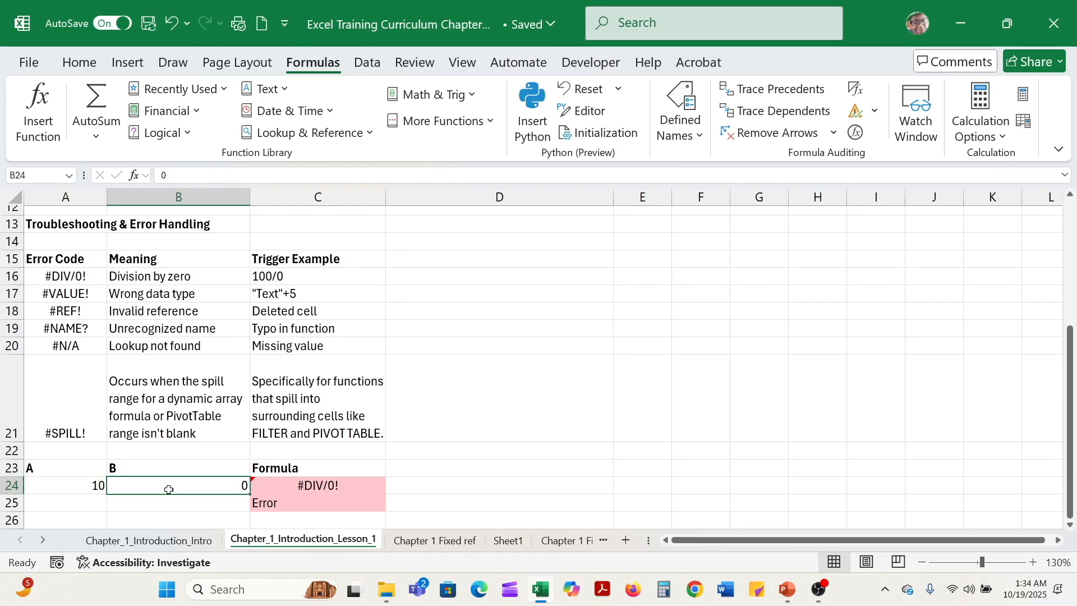
{"action": "left_click", "coordinate": [287, 492]}
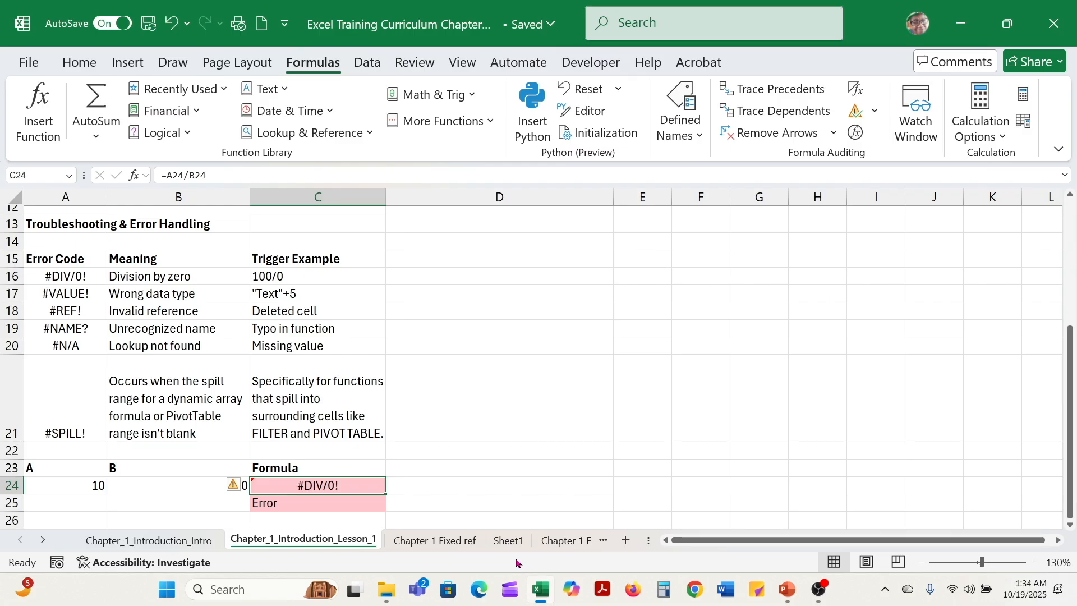
{"action": "left_click", "coordinate": [368, 507]}
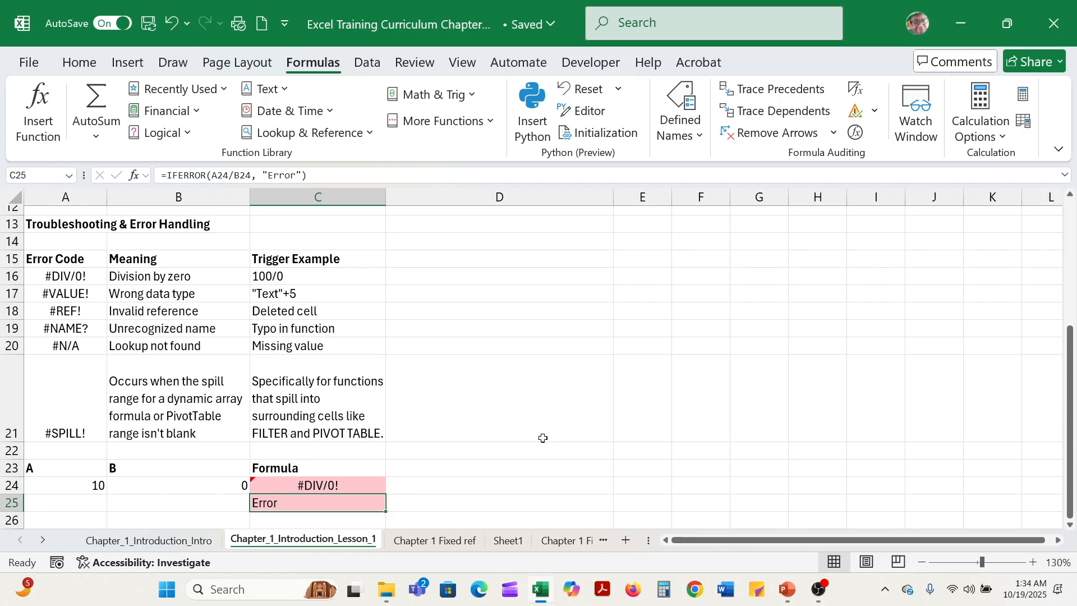
Review the error options for the divide-by-zero cell C24 and open its formula for editing without changing it.
{"action": "left_click", "coordinate": [358, 486]}
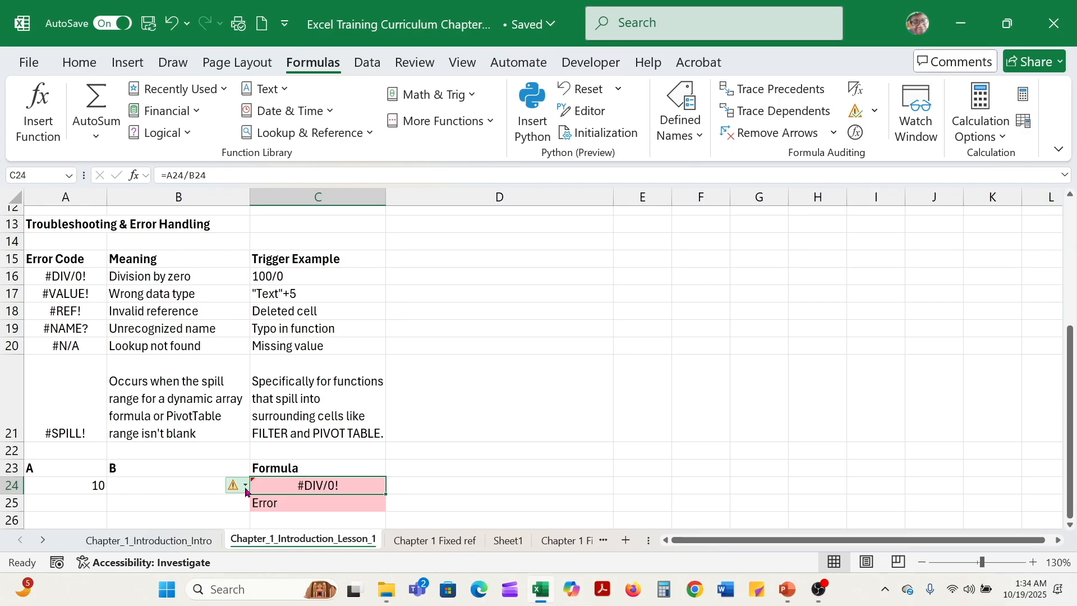
{"action": "left_click", "coordinate": [245, 487]}
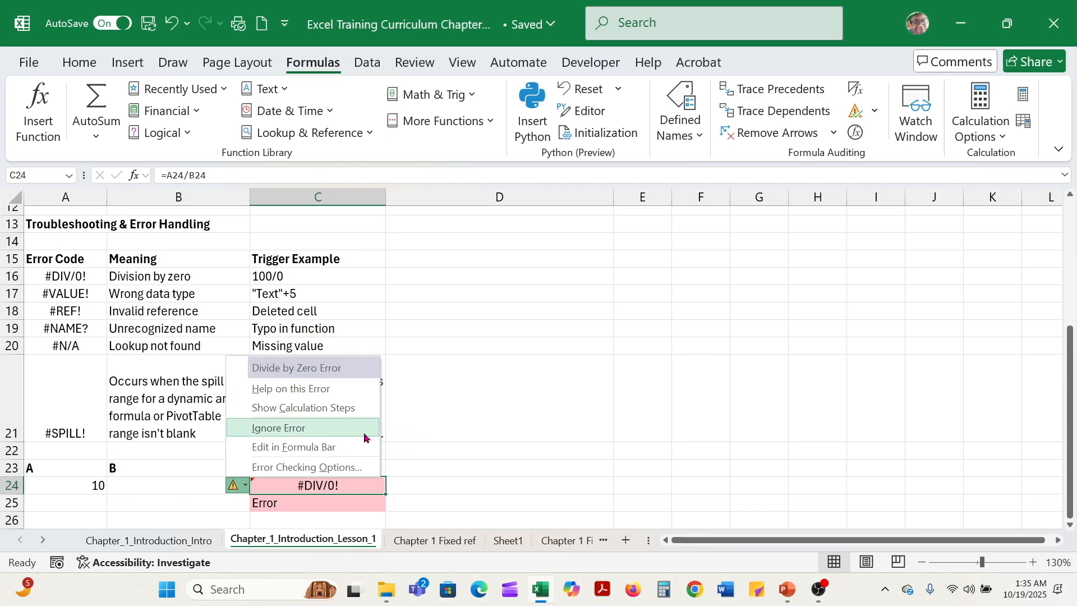
{"action": "left_click", "coordinate": [316, 447]}
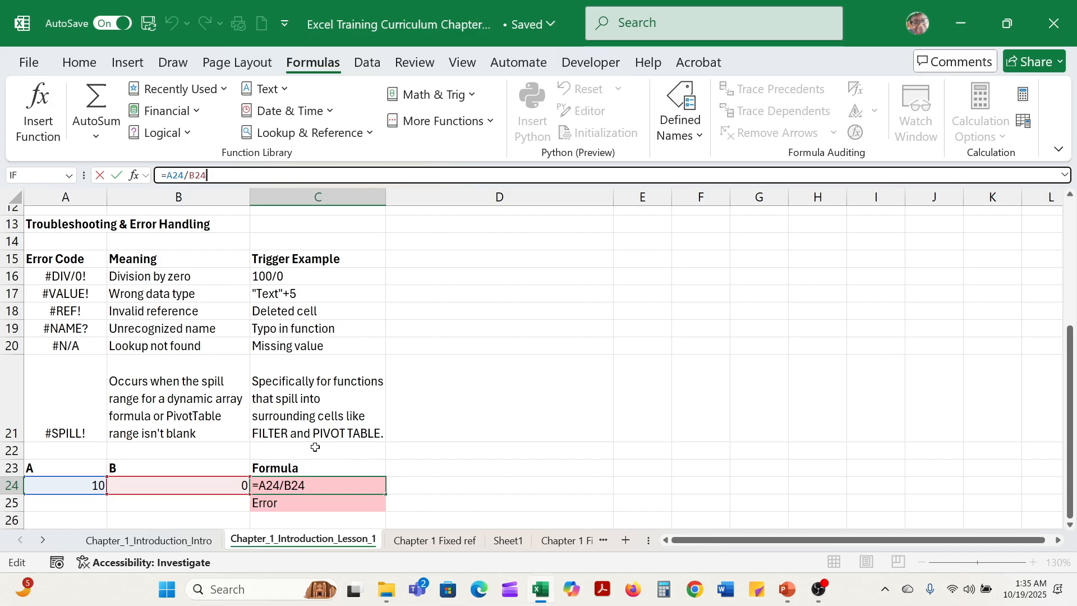
{"action": "key", "text": "ctrl+Return"}
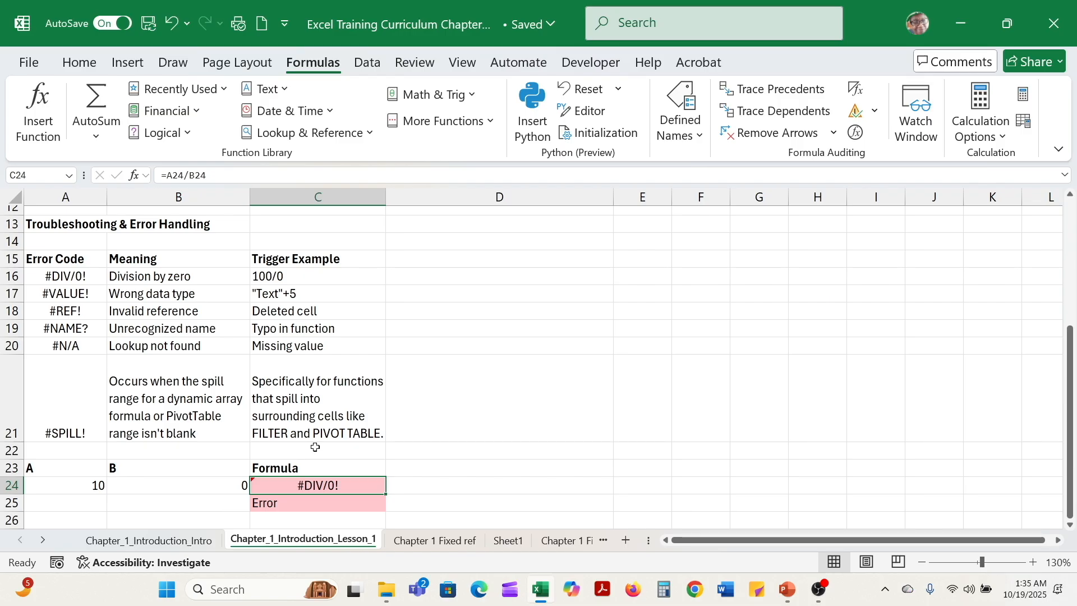
Set the divisor in B24 to 2 and check the division formula in C24 and the IFERROR formula in C25.
{"action": "left_click", "coordinate": [189, 486]}
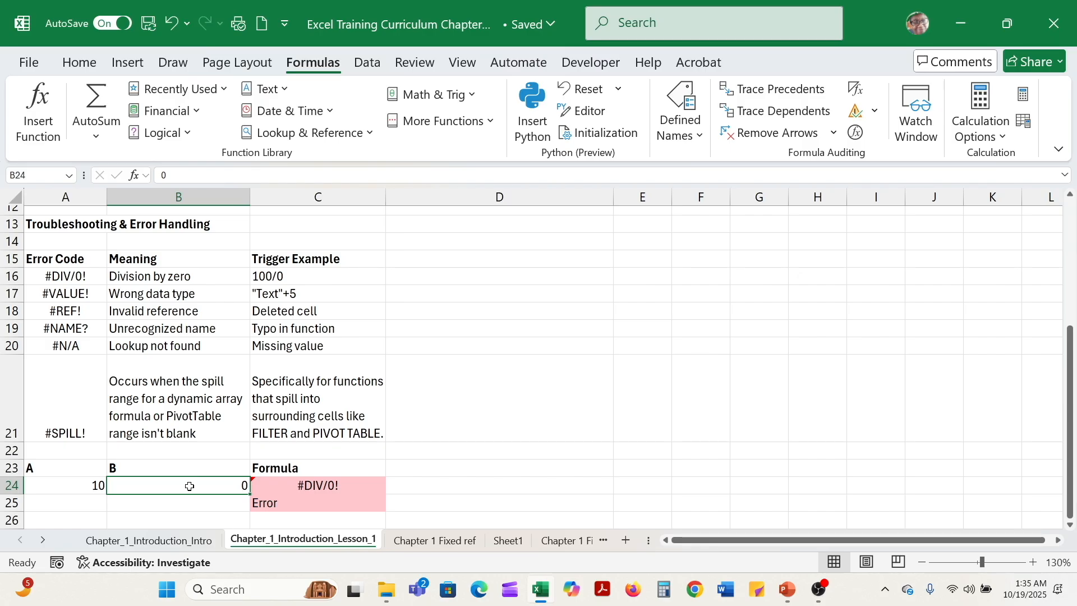
{"action": "type", "text": "2"}
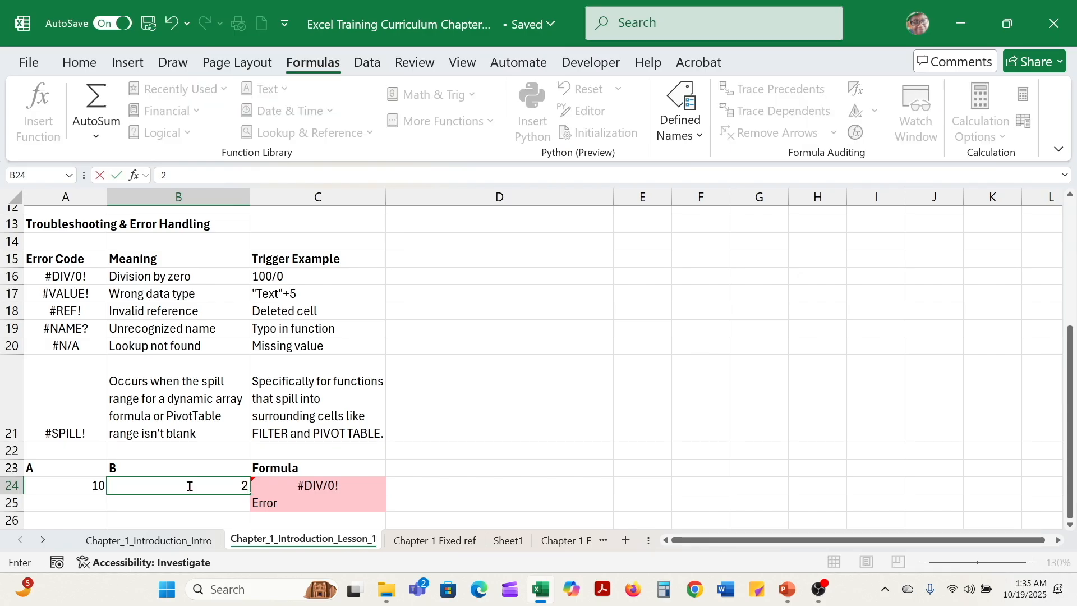
{"action": "key", "text": "Return"}
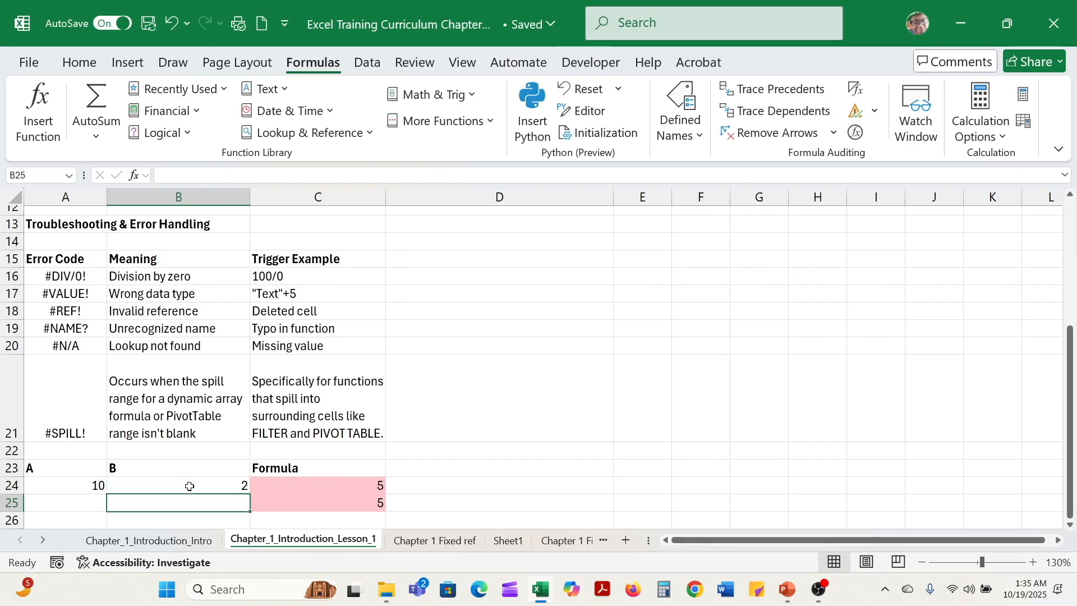
{"action": "left_click", "coordinate": [326, 487]}
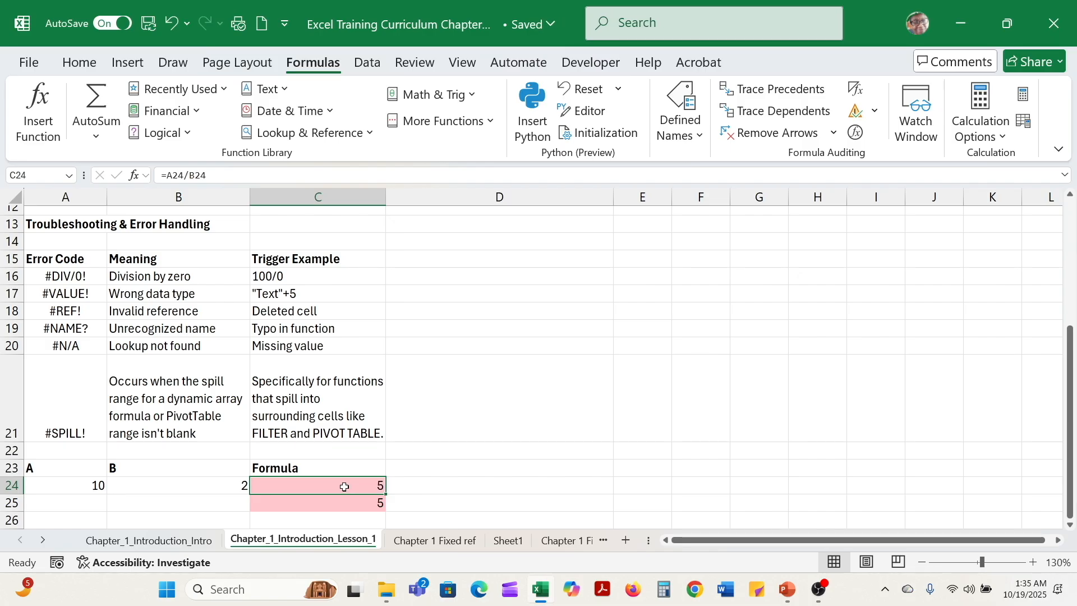
{"action": "left_click", "coordinate": [349, 505]}
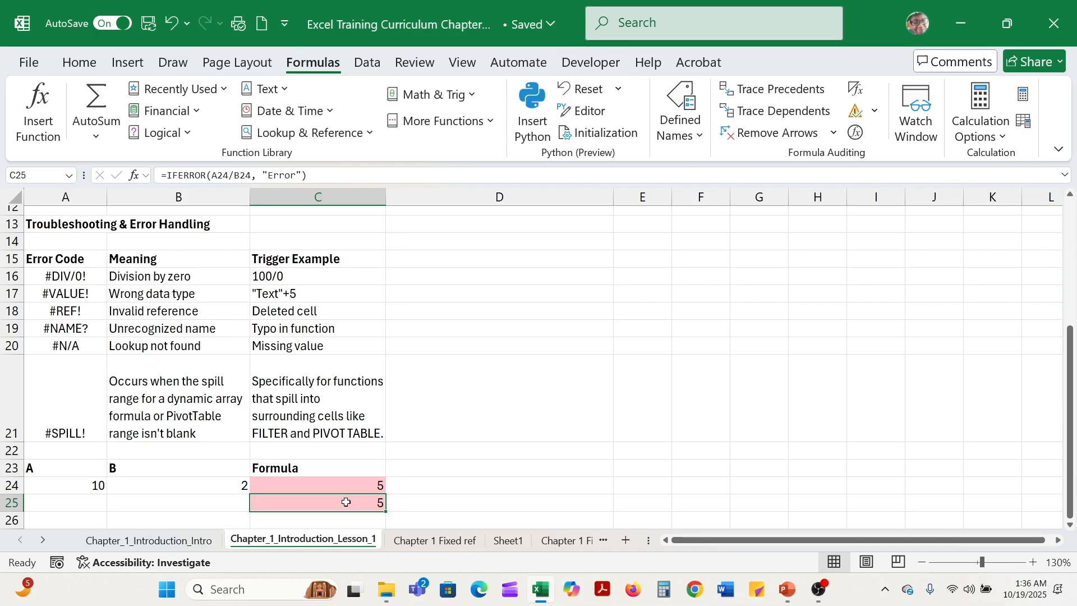
Try 0 as the dividend in A24 and reset it to 10.
{"action": "left_click", "coordinate": [50, 484]}
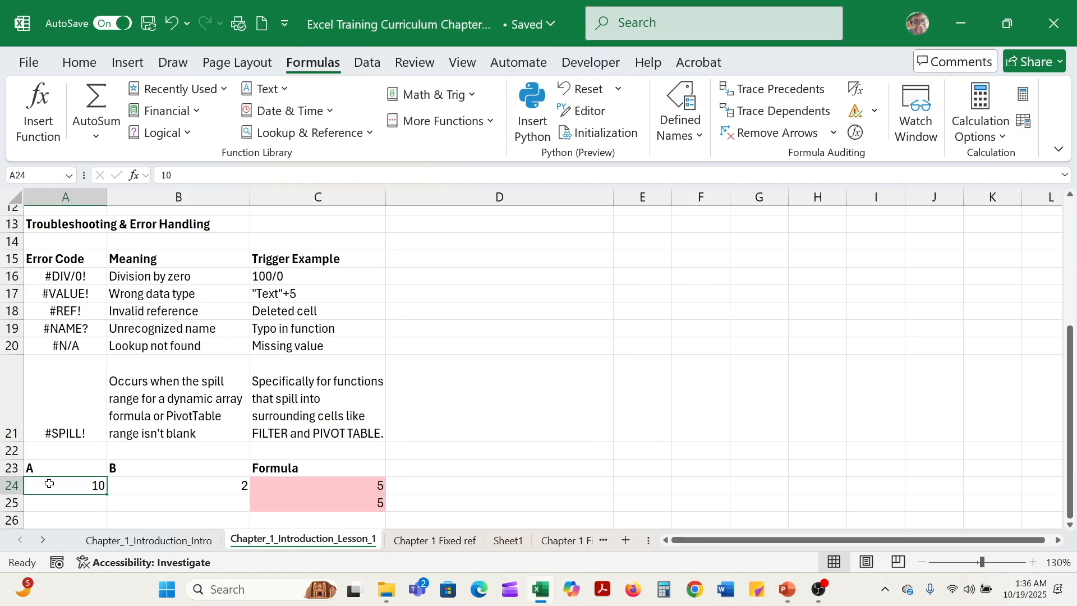
{"action": "type", "text": "0"}
{"action": "key", "text": "Return"}
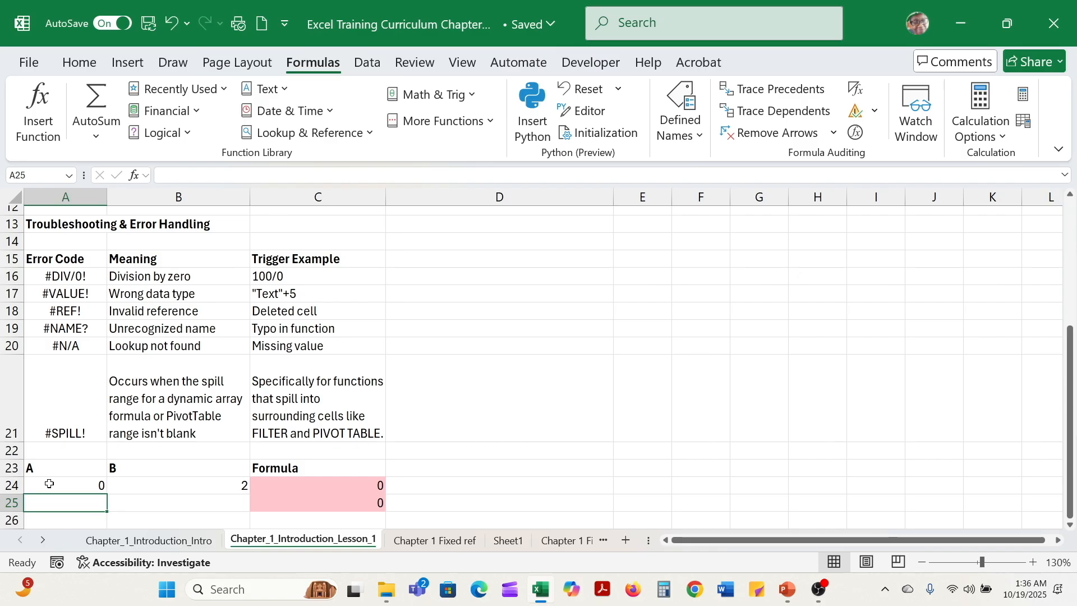
{"action": "left_click", "coordinate": [73, 487]}
{"action": "type", "text": "10"}
Set the divisor in B24 to 0 to reproduce the divide-by-zero case.
{"action": "left_click", "coordinate": [216, 488]}
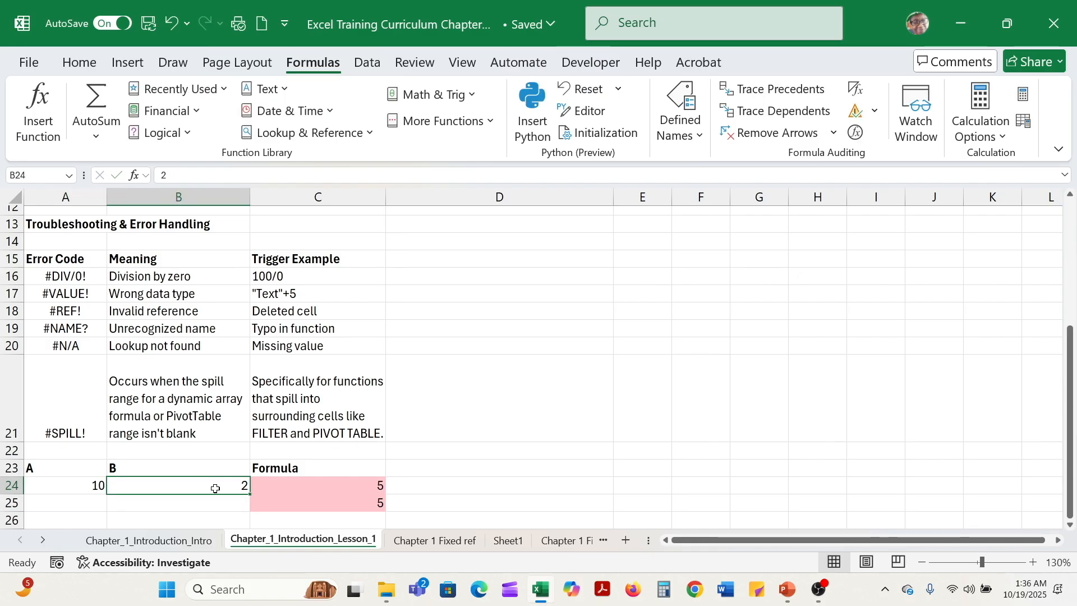
{"action": "type", "text": "0"}
{"action": "key", "text": "Return"}
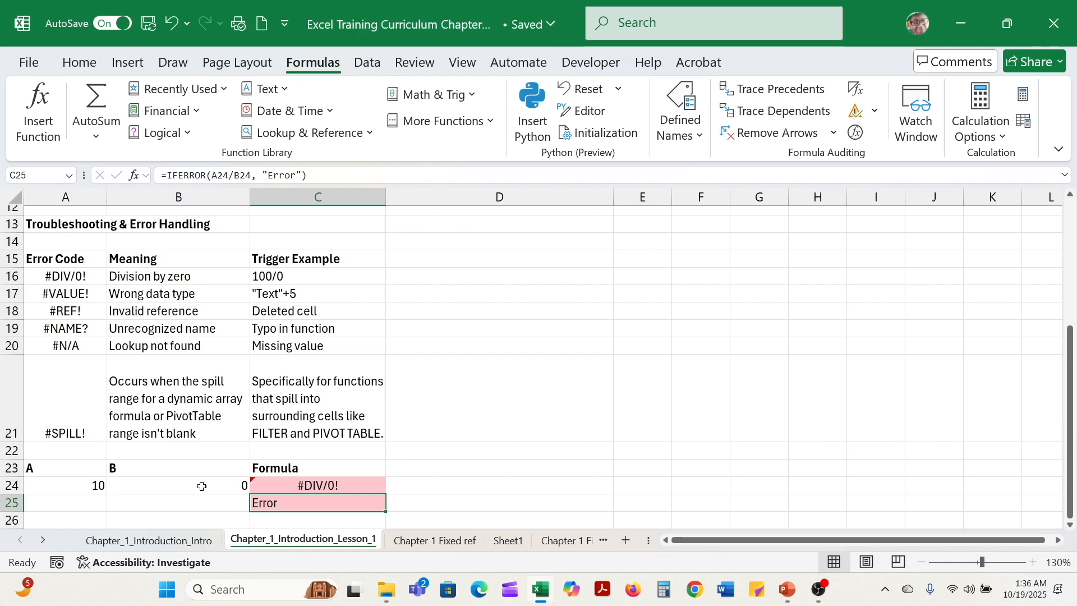
Open the Chapter 1 Fixed ref sheet and inspect the row total formulas in F6:F8 and the January total in C10.
{"action": "left_click", "coordinate": [460, 540]}
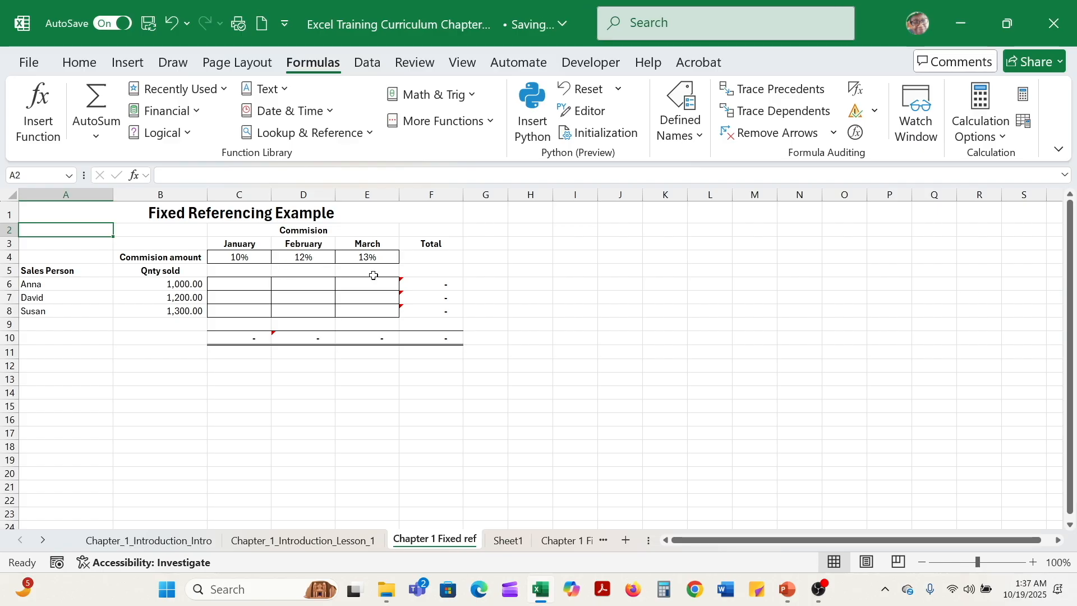
{"action": "left_click", "coordinate": [439, 287]}
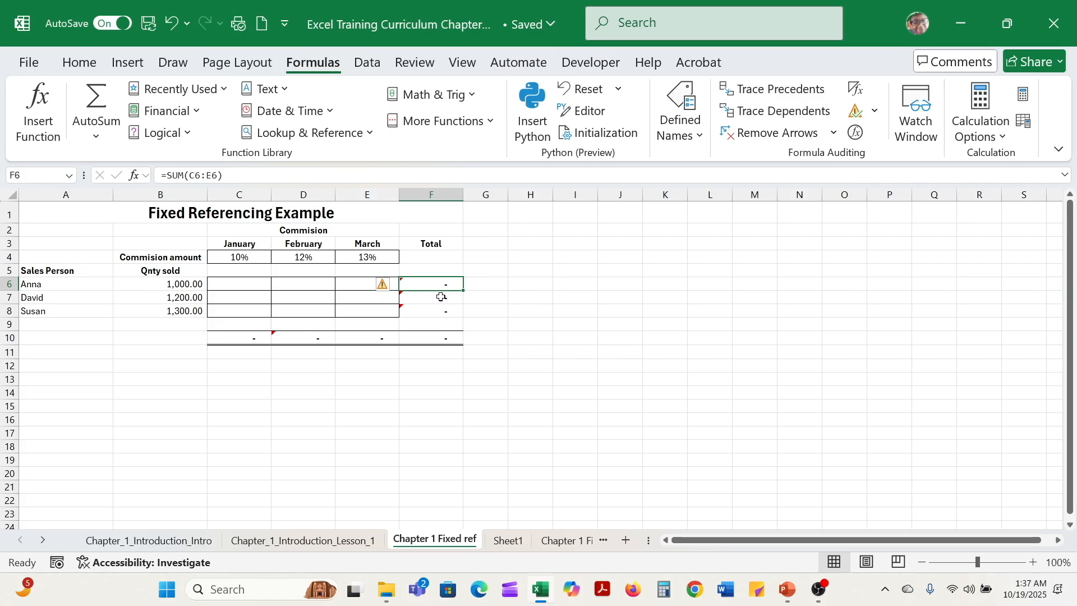
{"action": "left_click", "coordinate": [441, 297]}
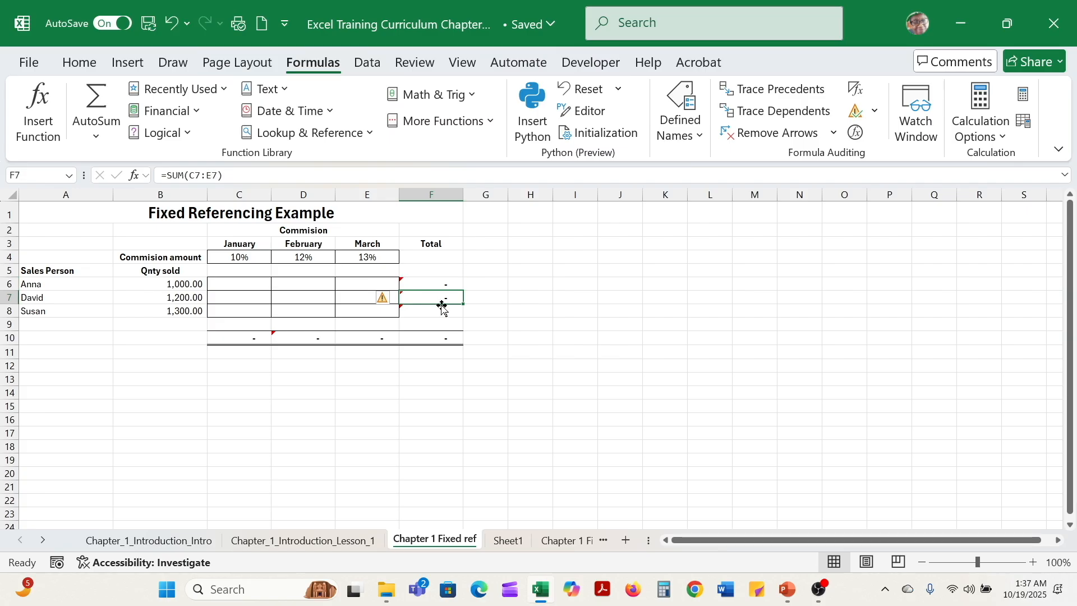
{"action": "left_click", "coordinate": [441, 309]}
{"action": "left_click", "coordinate": [235, 337]}
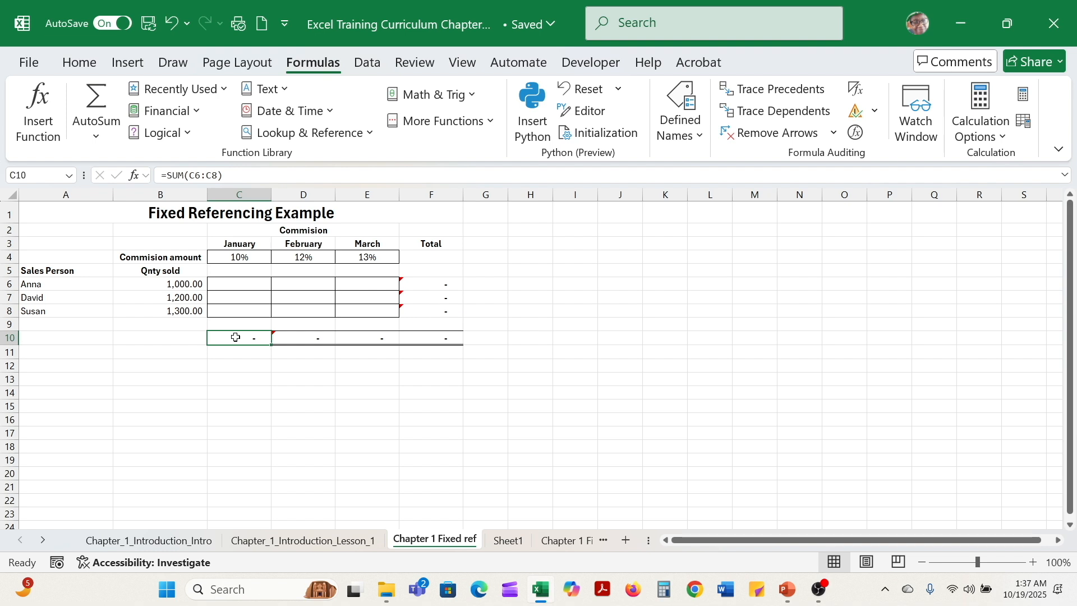
{"action": "left_click", "coordinate": [425, 285]}
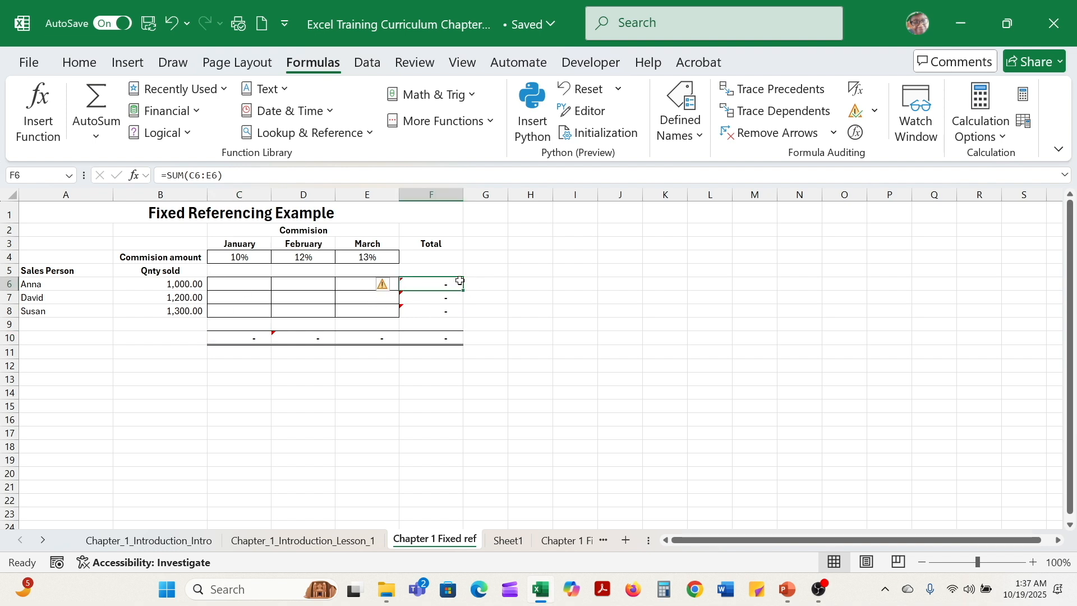
{"action": "left_click", "coordinate": [238, 340]}
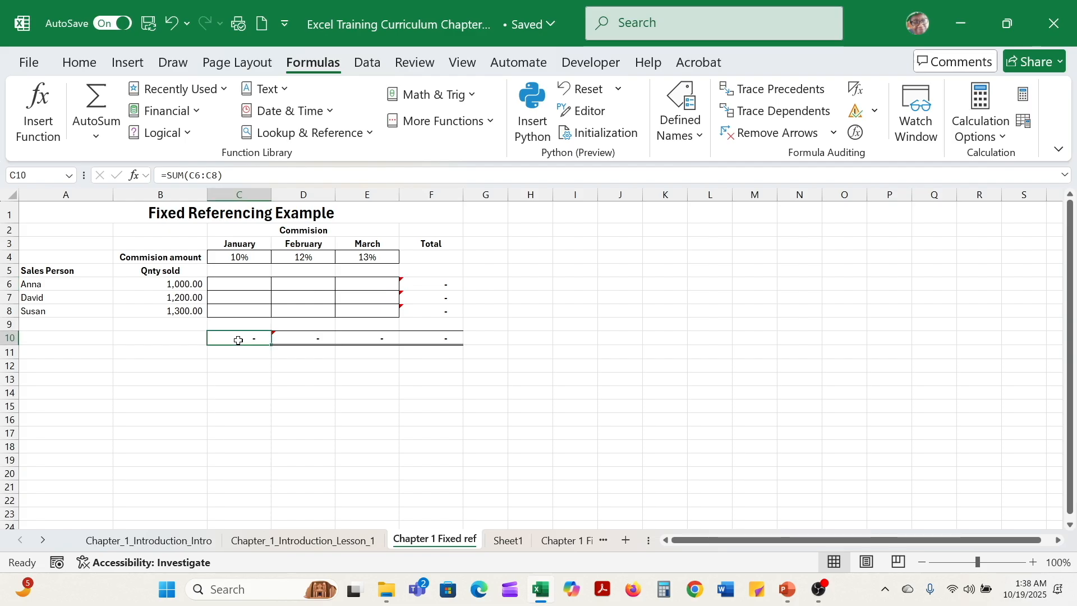
Enter the formula =B6*C4 in C6 to calculate the first salesperson's January commission.
{"action": "left_click", "coordinate": [238, 288]}
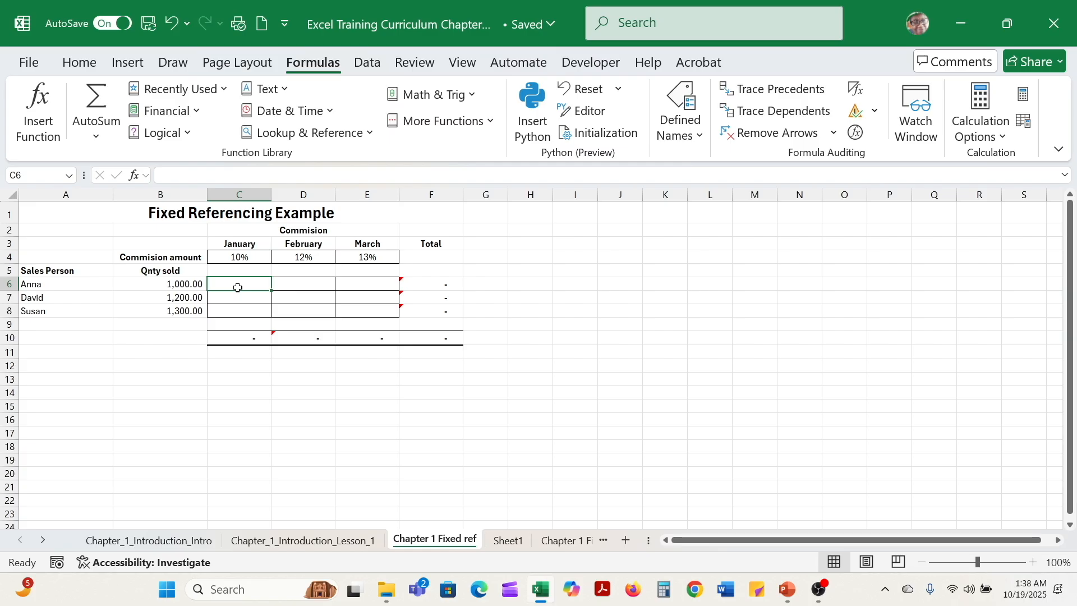
{"action": "type", "text": "="}
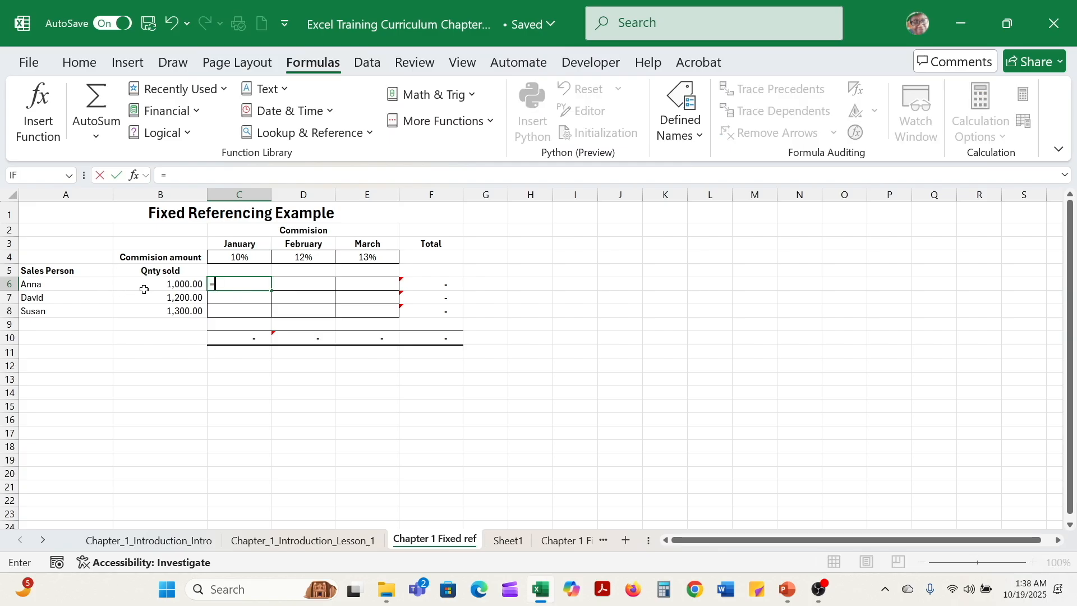
{"action": "left_click", "coordinate": [176, 286]}
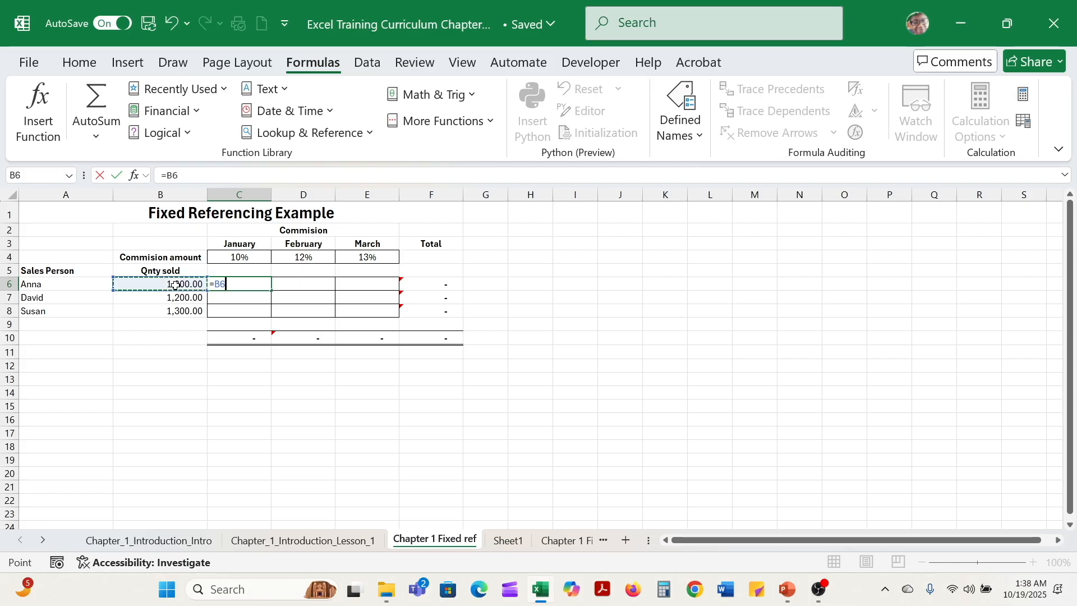
{"action": "type", "text": "*"}
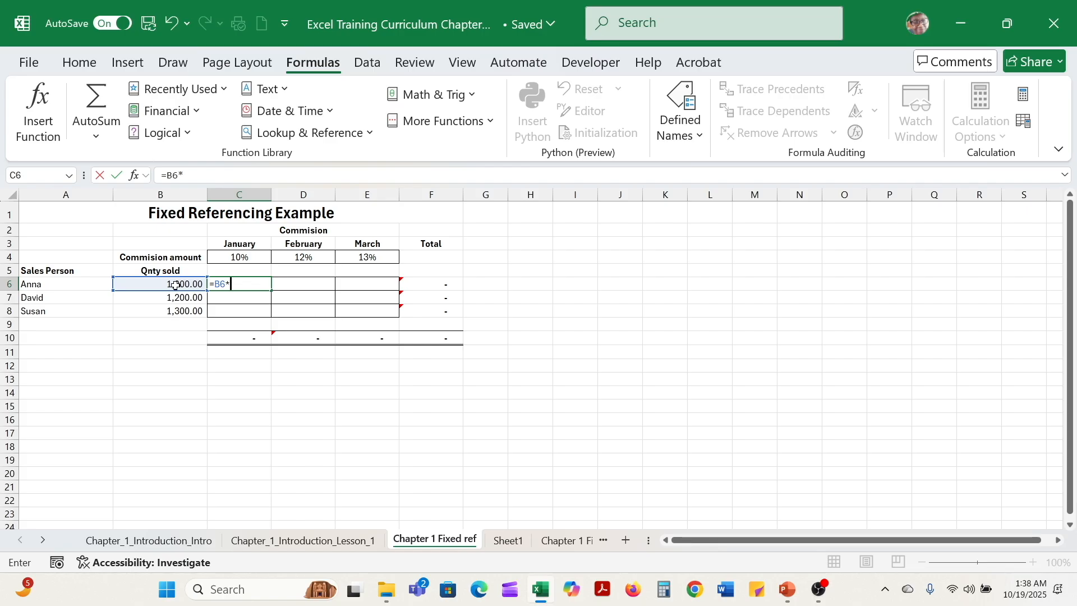
{"action": "left_click", "coordinate": [261, 259]}
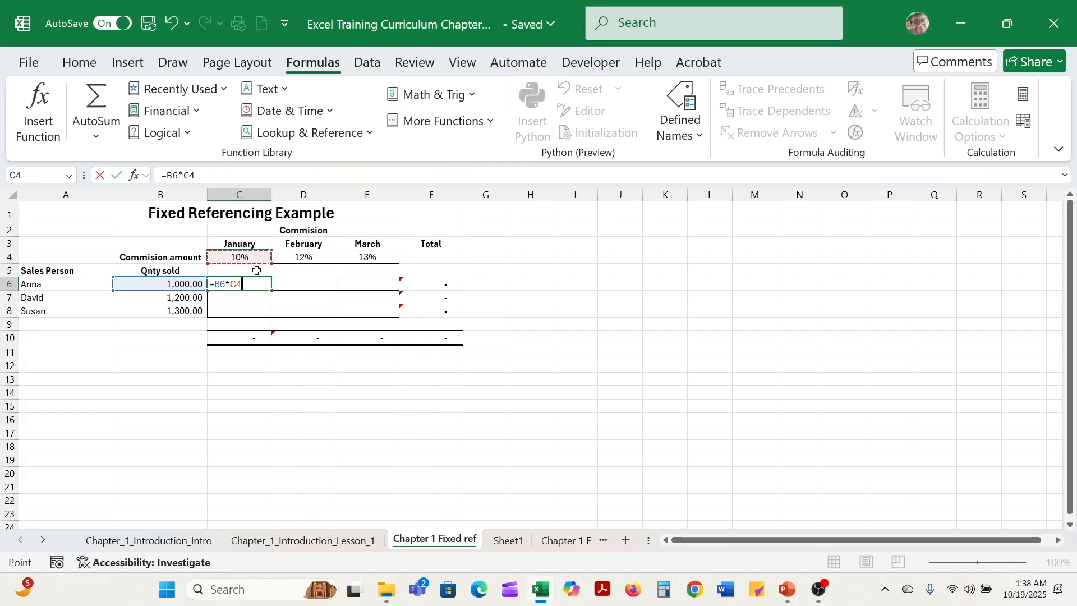
{"action": "key", "text": "Return"}
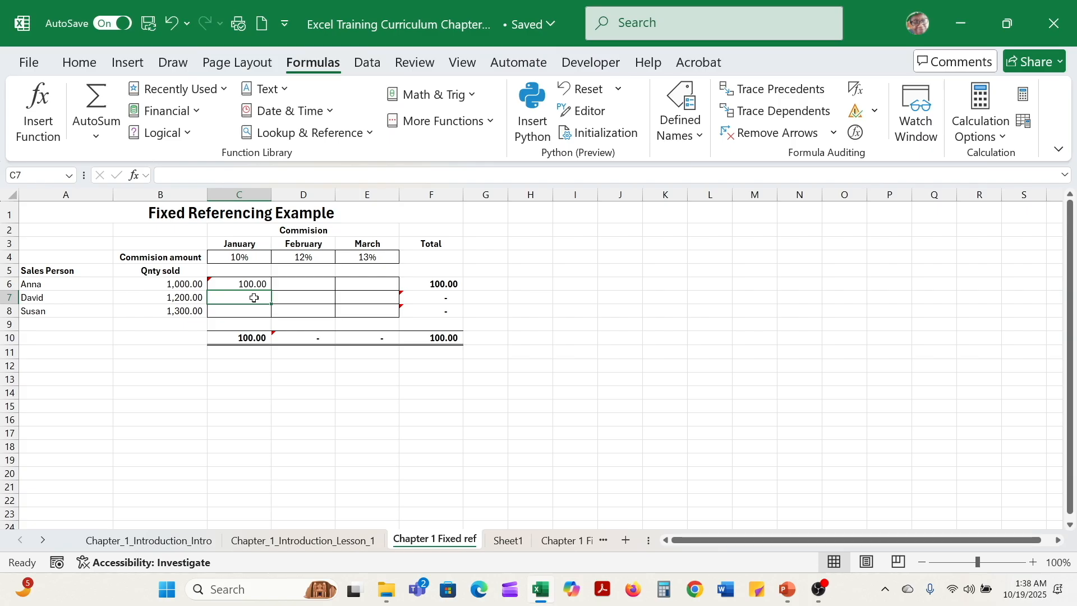
Check the commission formula in C6 and the total formulas in C10, F6 and F10.
{"action": "left_click", "coordinate": [249, 284]}
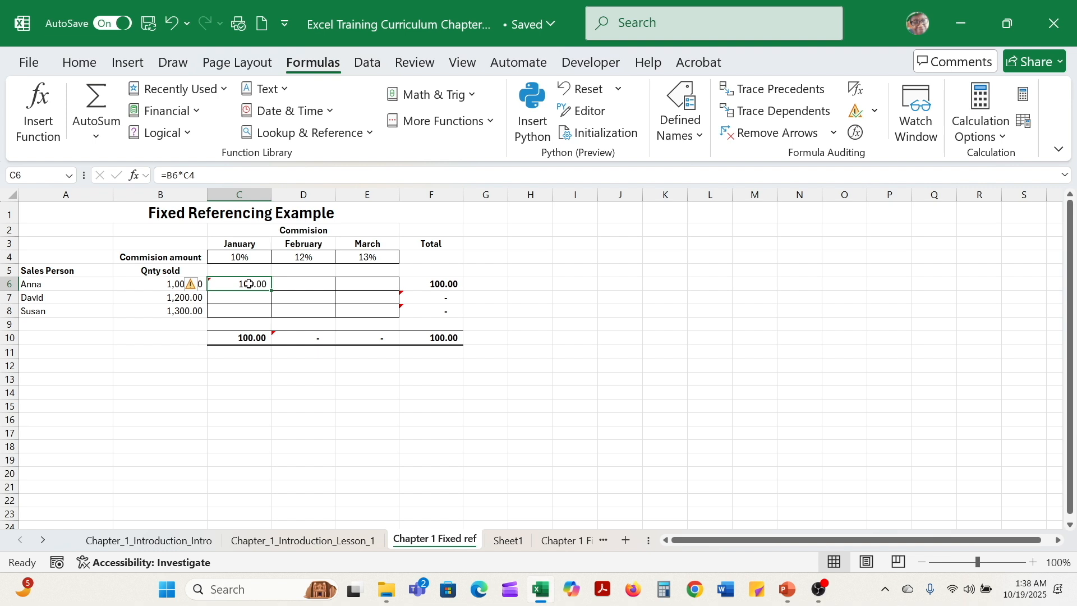
{"action": "left_click", "coordinate": [242, 342]}
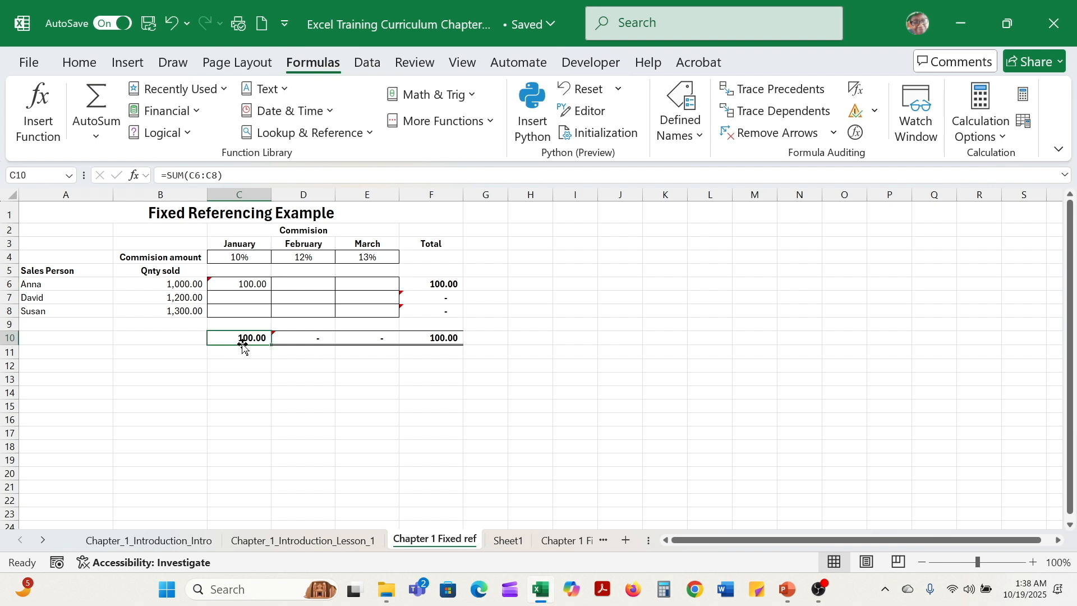
{"action": "left_click", "coordinate": [446, 284]}
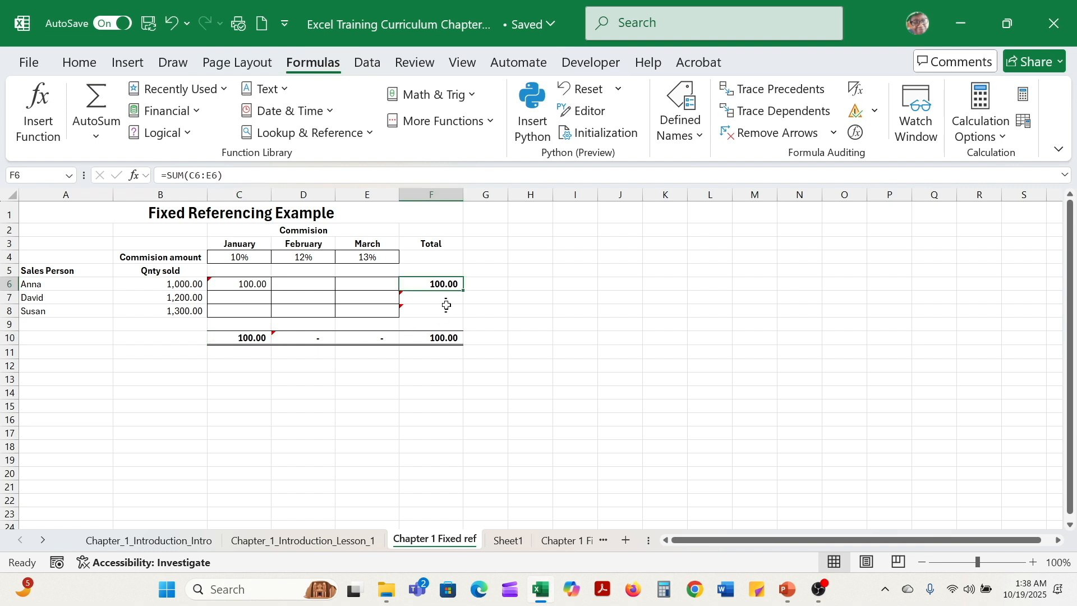
{"action": "left_click", "coordinate": [451, 338]}
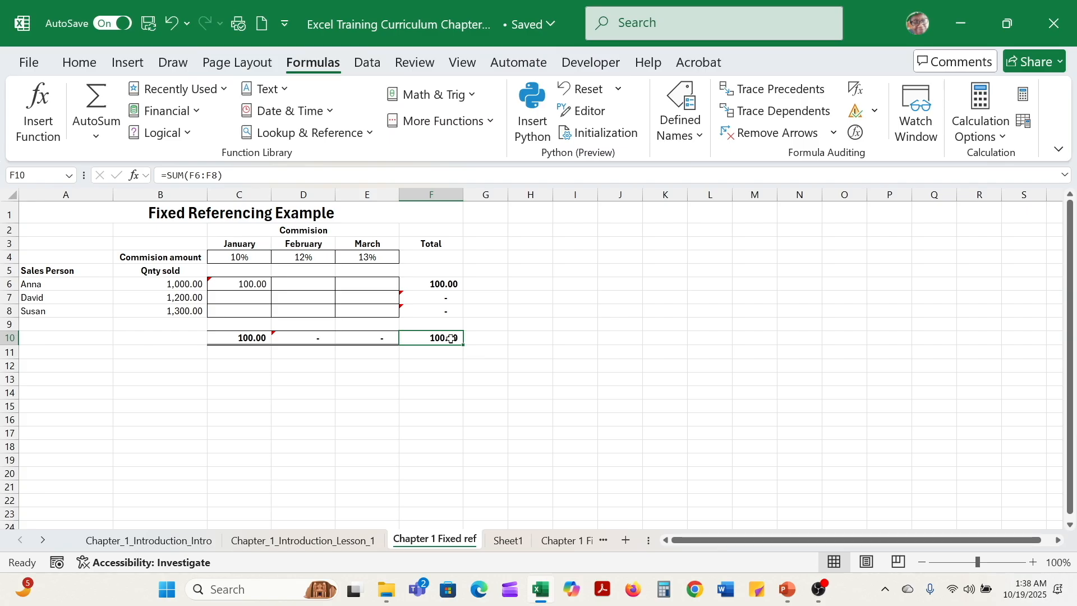
Copy the January commission formula from C6 into C7:C8.
{"action": "left_click", "coordinate": [238, 282]}
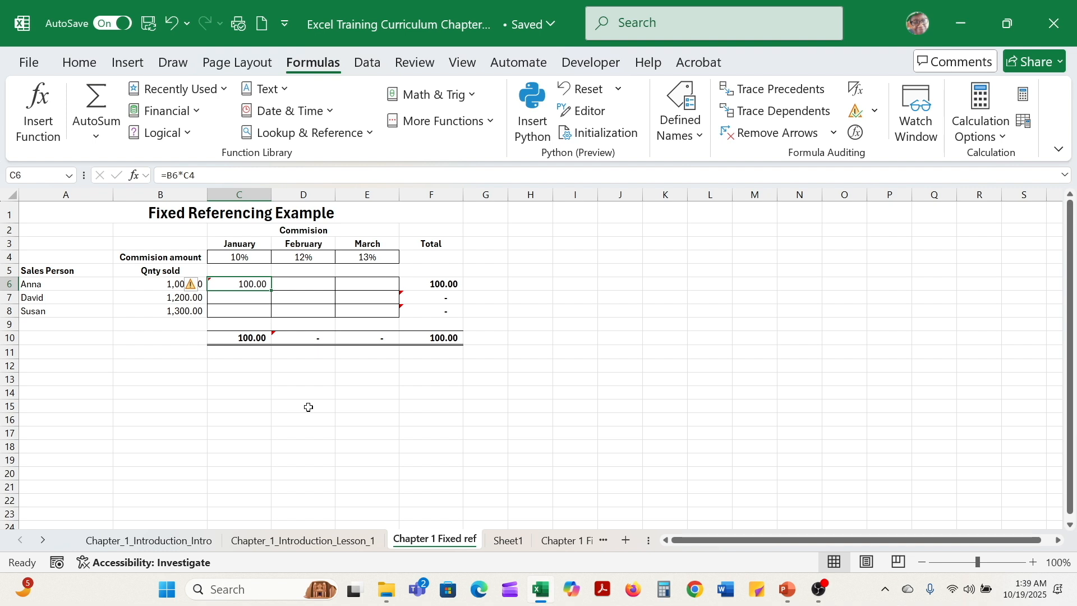
{"action": "key", "text": "ctrl+c"}
{"action": "left_click", "coordinate": [254, 299]}
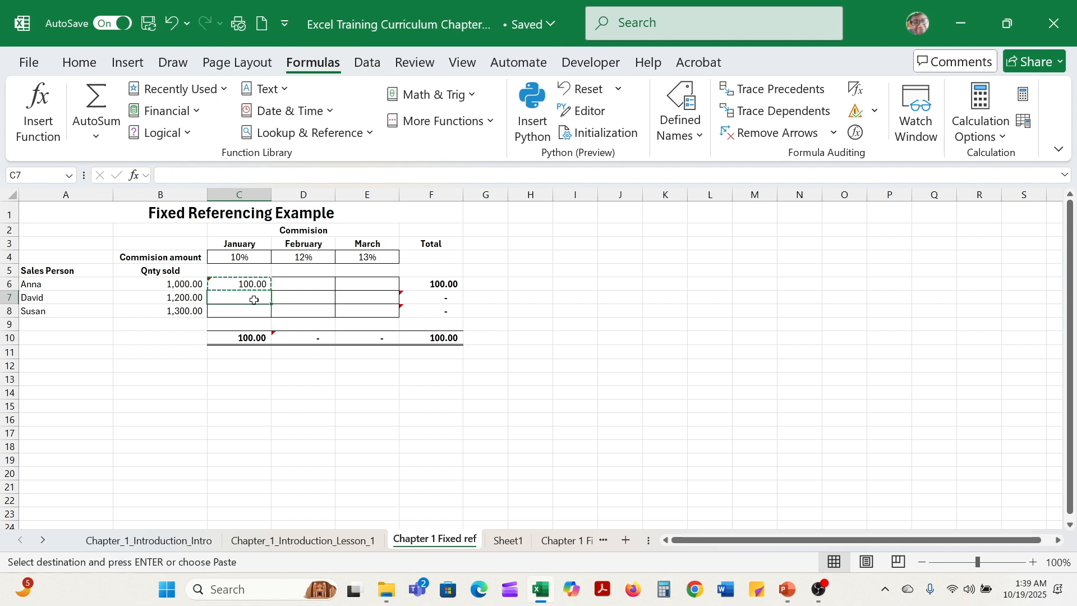
{"action": "left_click_drag", "start_coordinate": [254, 299], "coordinate": [254, 312]}
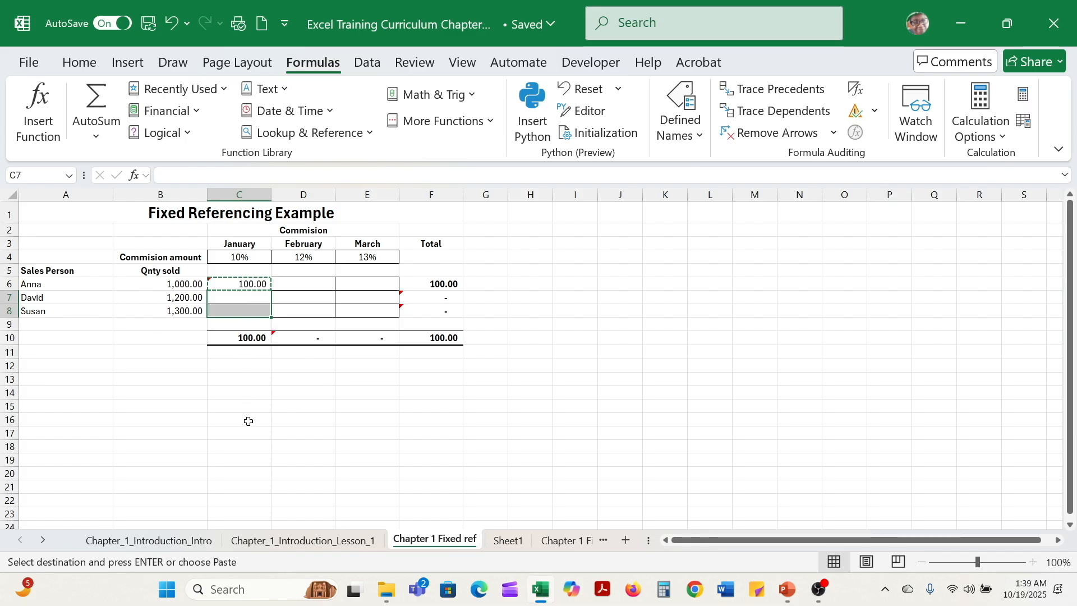
{"action": "key", "text": "ctrl+v"}
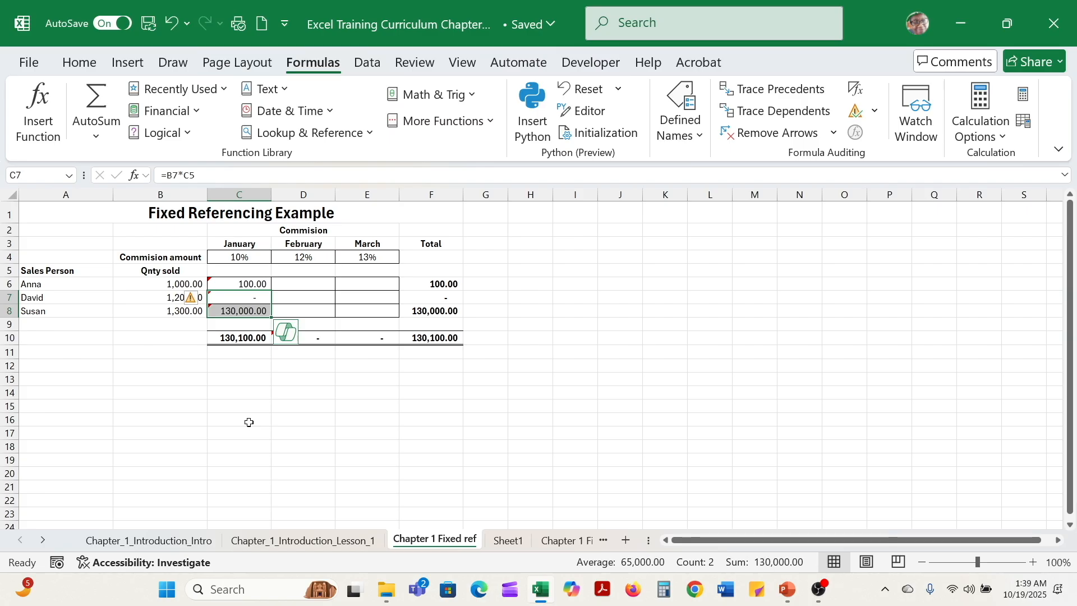
Compare the copied formulas in C7 and C8 with the original in C6, and examine the referenced cell C5.
{"action": "left_click", "coordinate": [237, 296]}
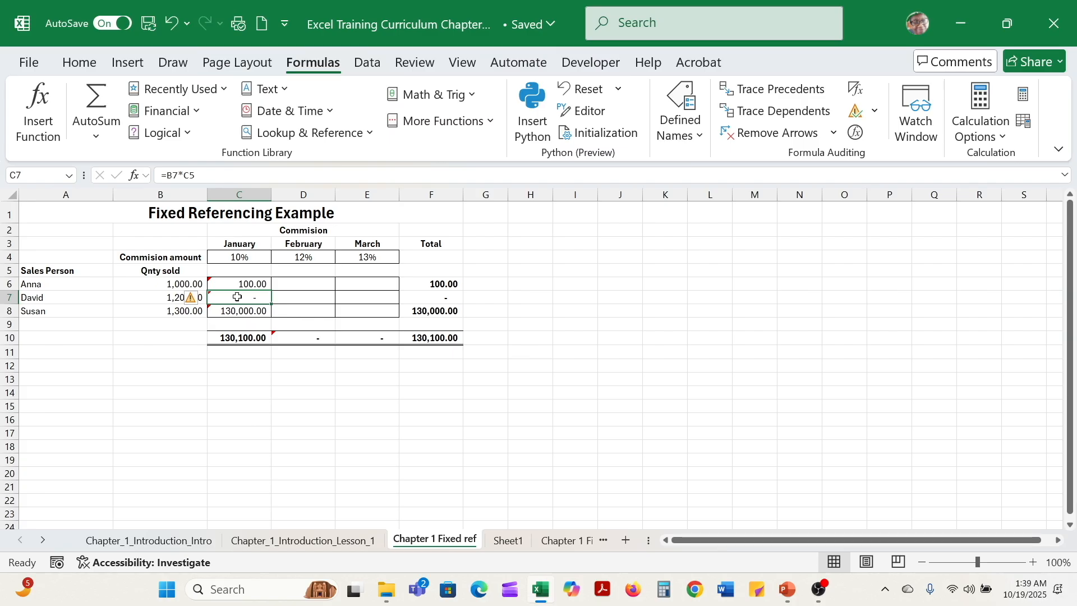
{"action": "left_click", "coordinate": [241, 311]}
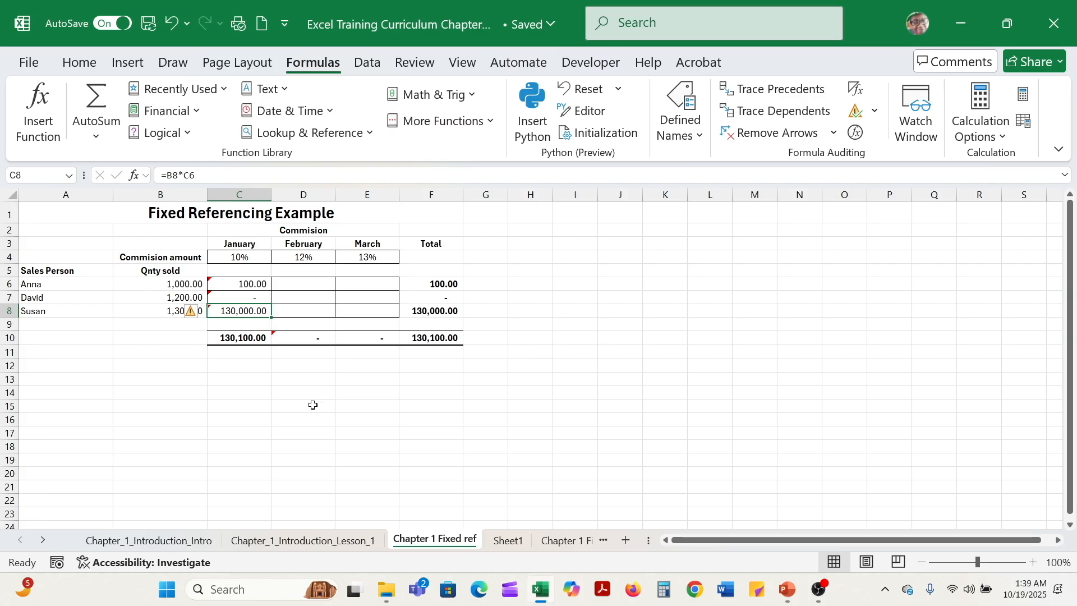
{"action": "left_click", "coordinate": [253, 284]}
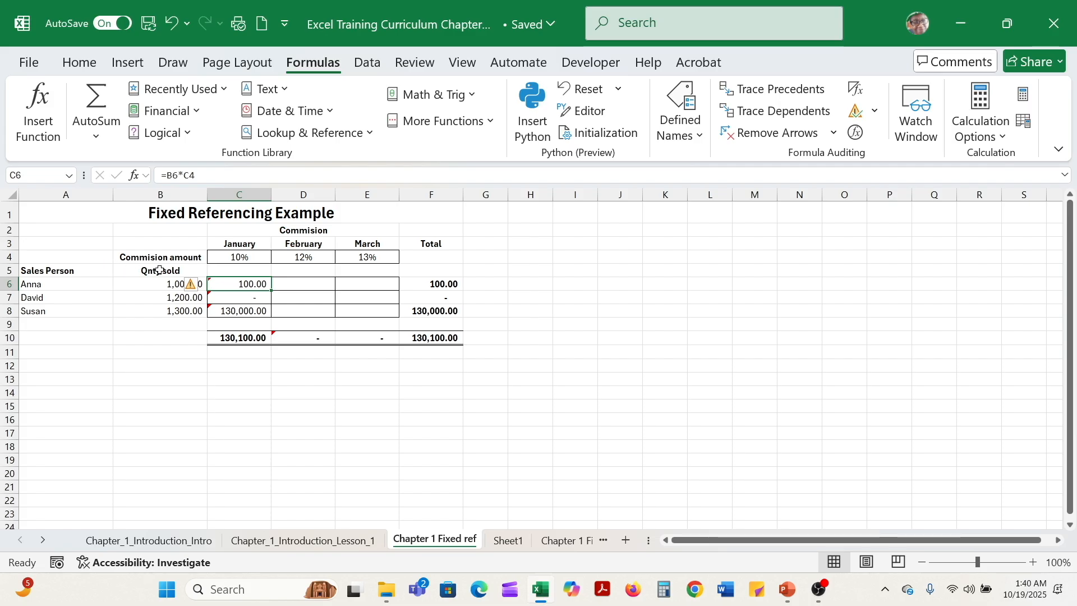
{"action": "left_click", "coordinate": [252, 295]}
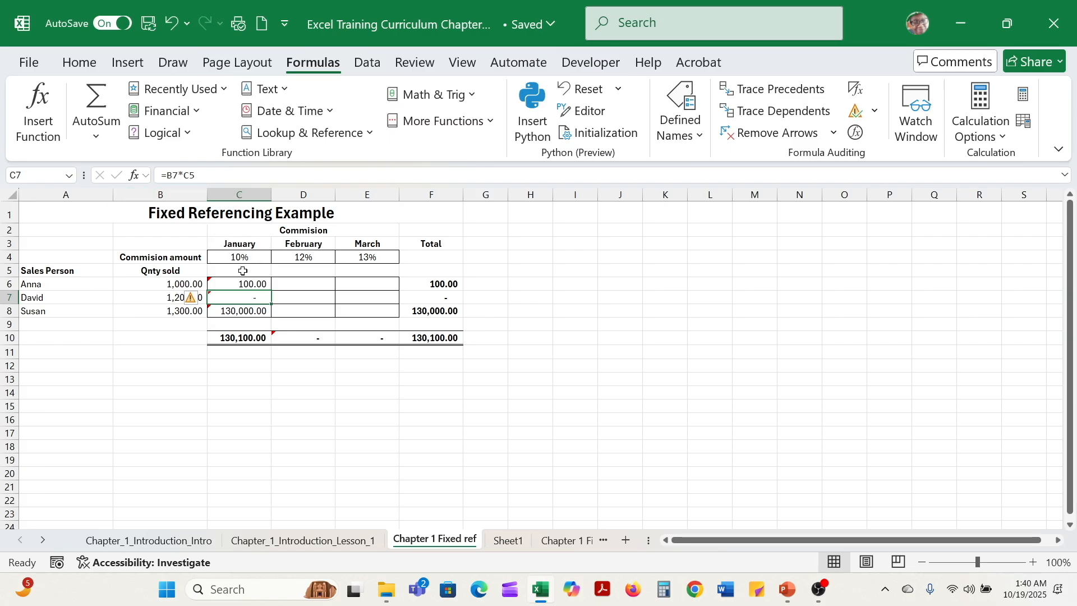
{"action": "left_click", "coordinate": [243, 271]}
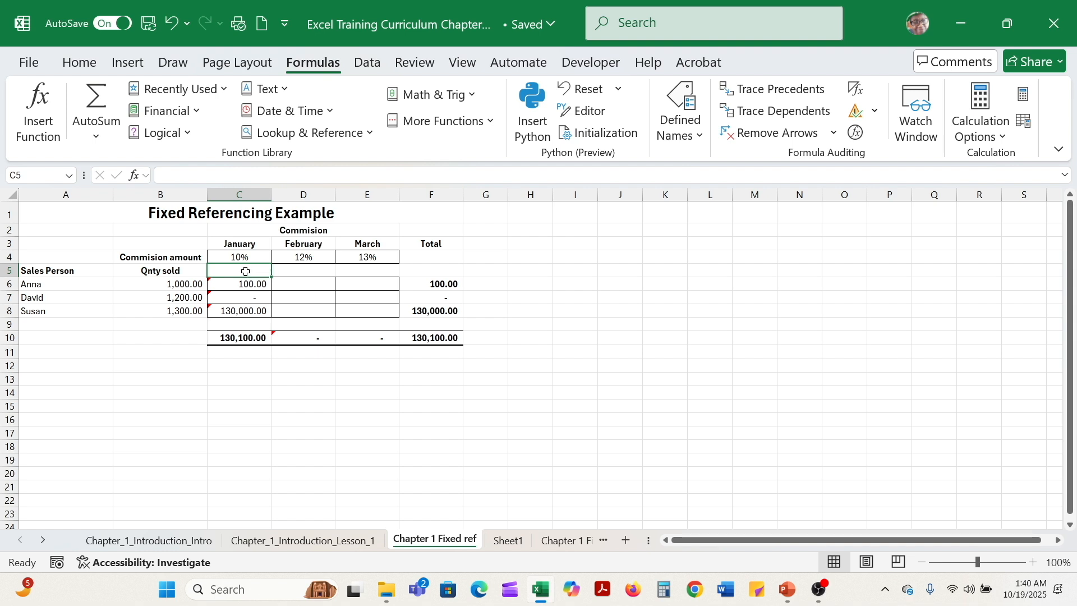
{"action": "left_click", "coordinate": [233, 298]}
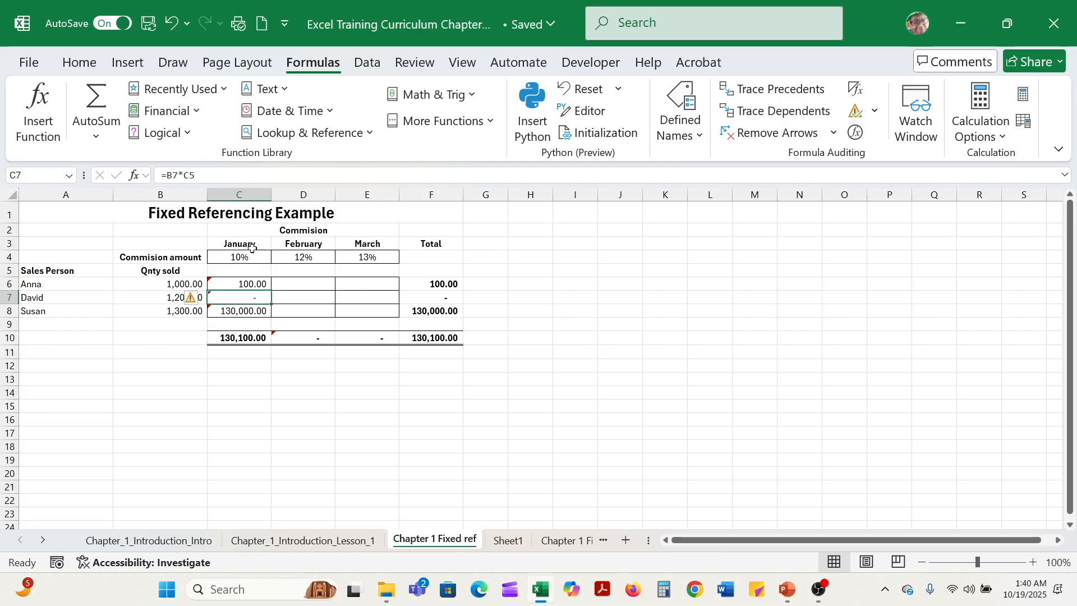
Compare the January commission formulas in C6 and C8, and examine the quantity in B8 and the commission rate in C4.
{"action": "left_click", "coordinate": [241, 285]}
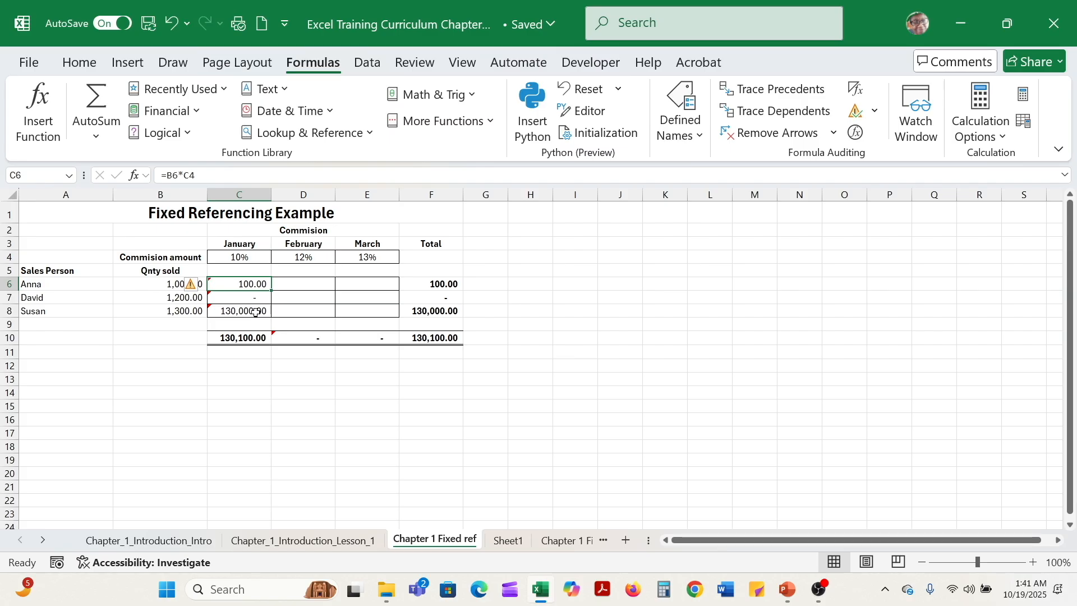
{"action": "left_click", "coordinate": [255, 312]}
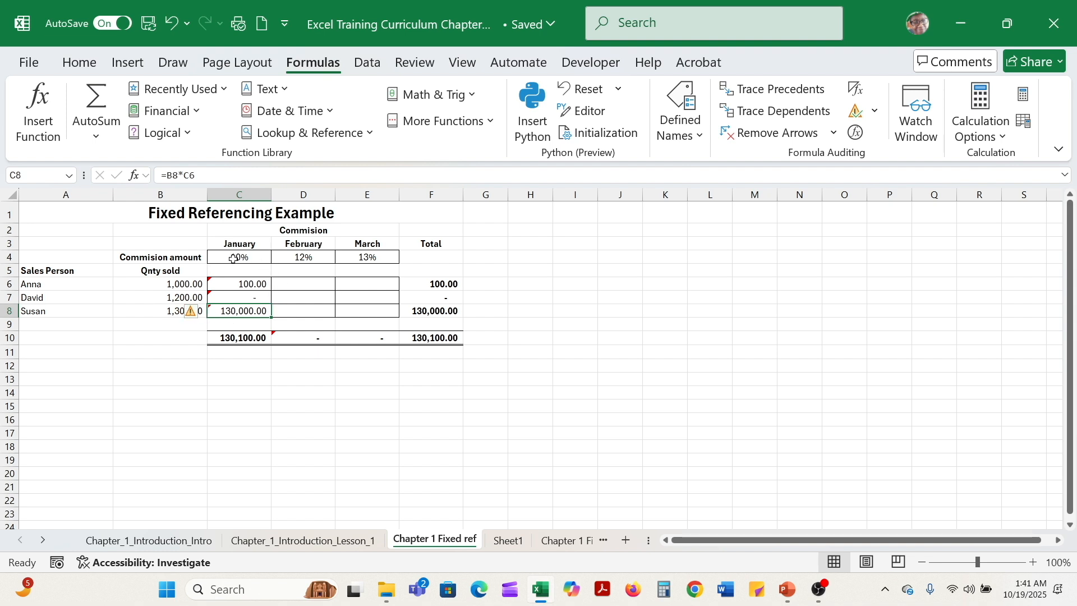
{"action": "left_click", "coordinate": [251, 285]}
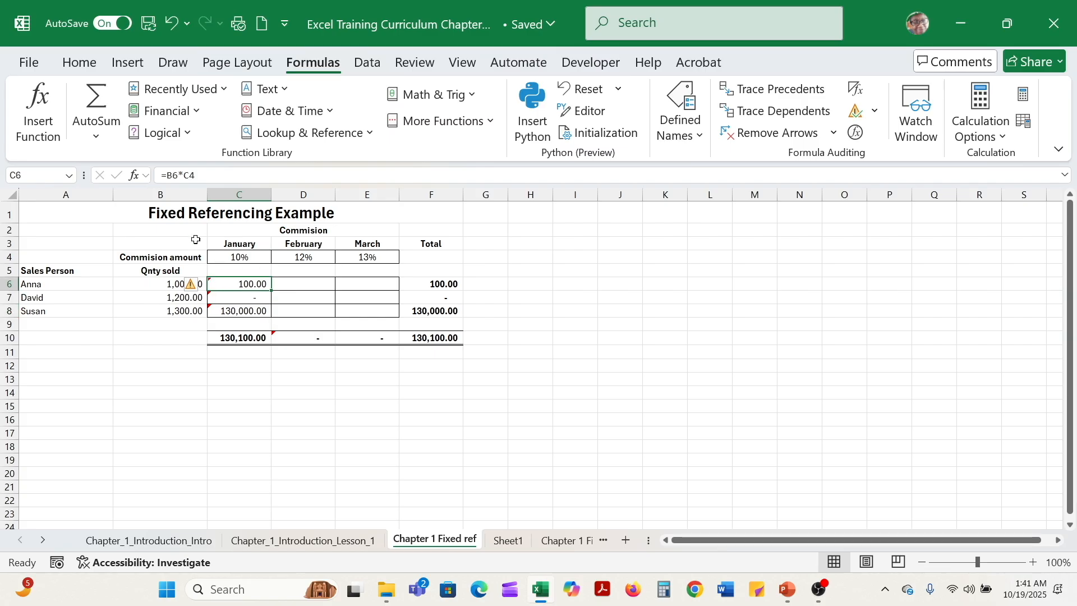
{"action": "left_click", "coordinate": [228, 314]}
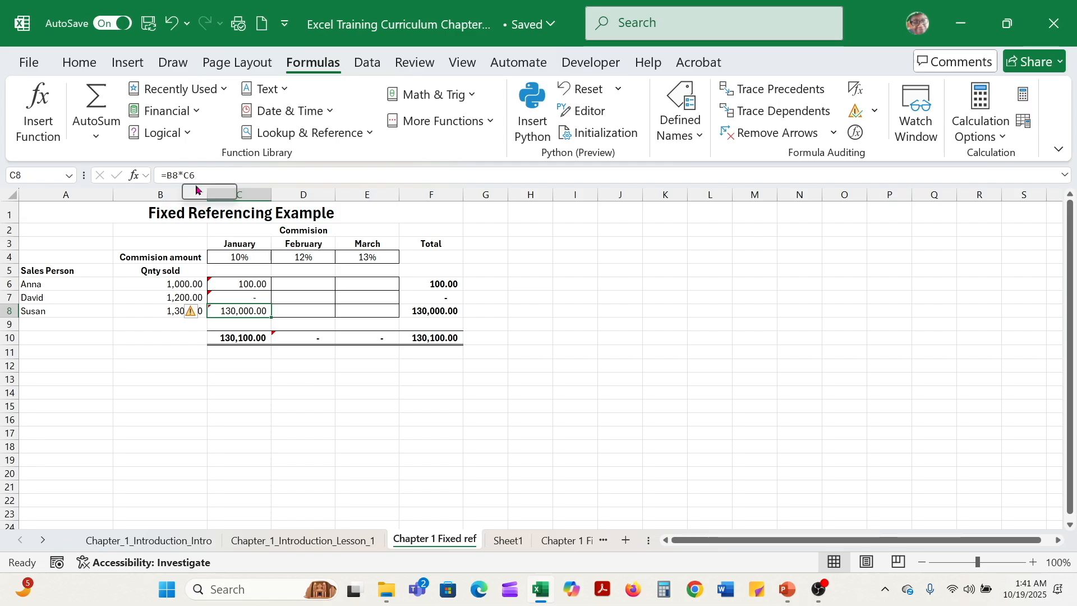
{"action": "left_click", "coordinate": [238, 285]}
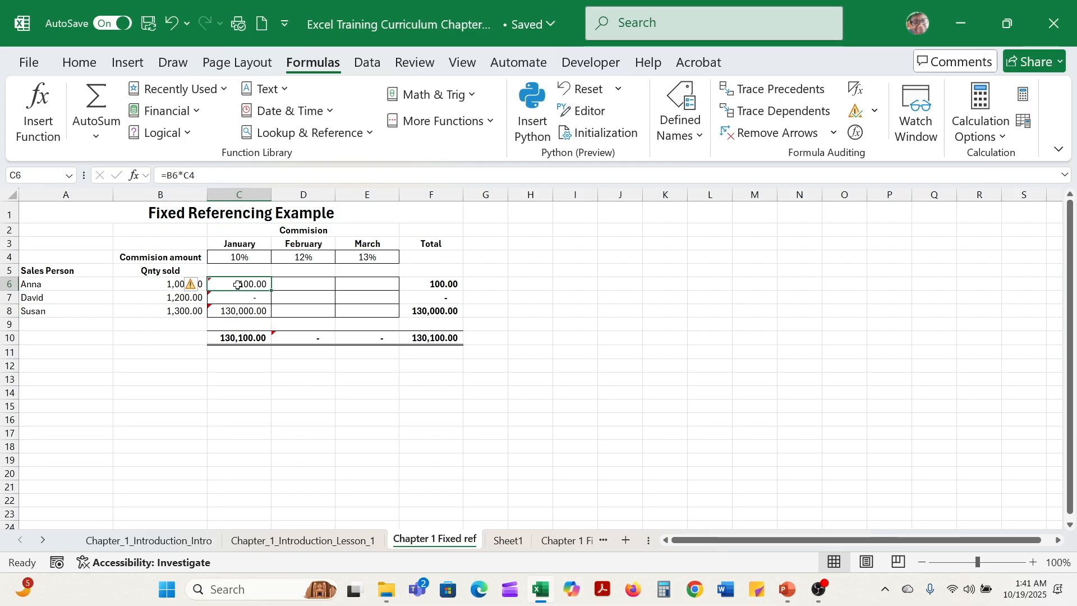
{"action": "left_click", "coordinate": [180, 312]}
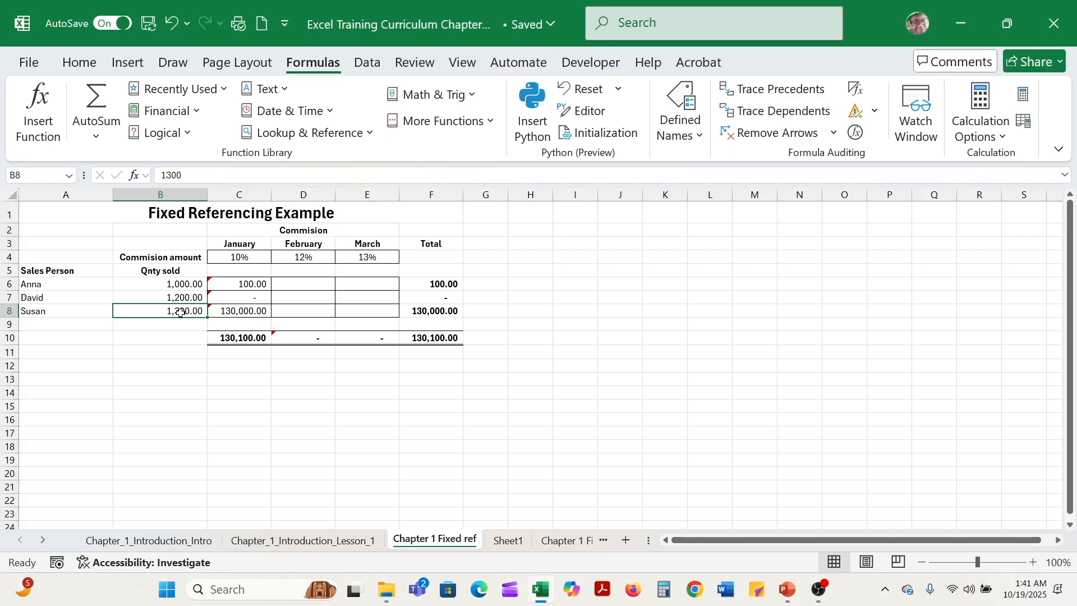
{"action": "left_click", "coordinate": [248, 317]}
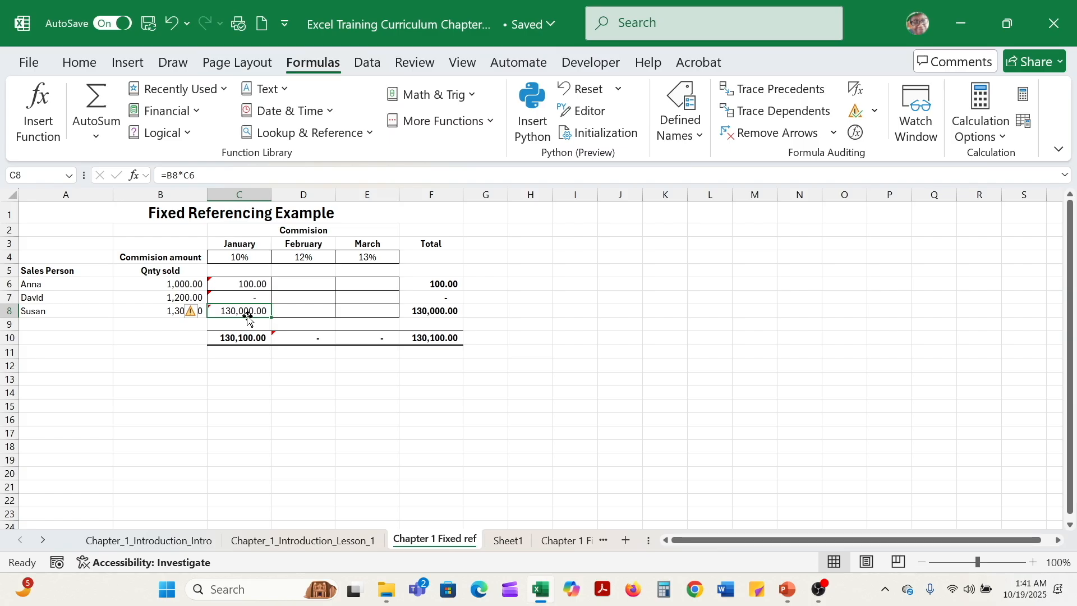
{"action": "left_click", "coordinate": [256, 256]}
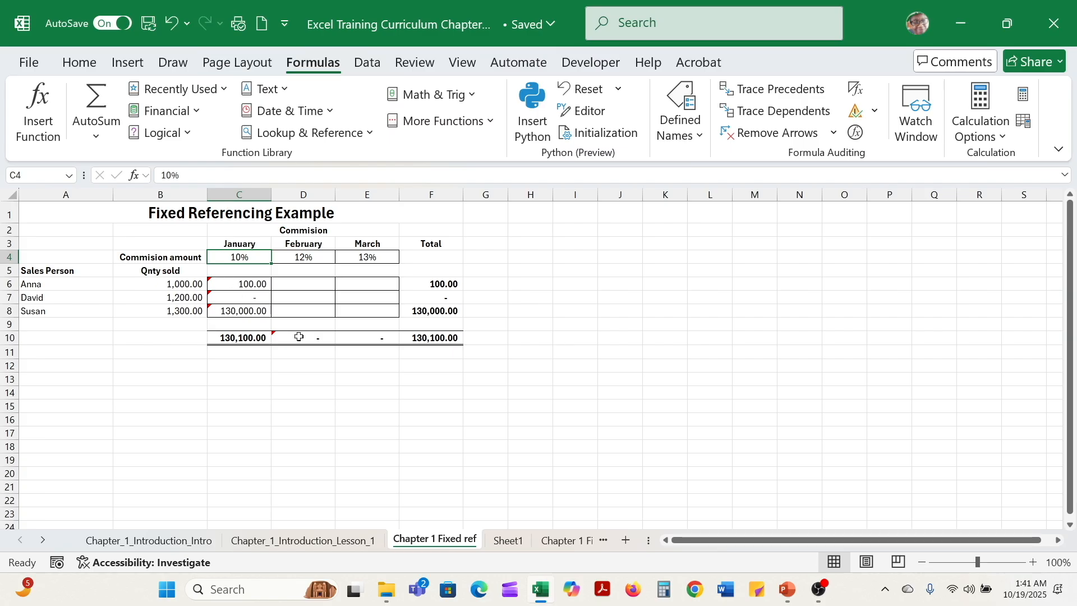
Cycle the C4 reference in C6 through its reference types and make it fully absolute, so the formula reads =B6*$C$4.
{"action": "left_click", "coordinate": [245, 285]}
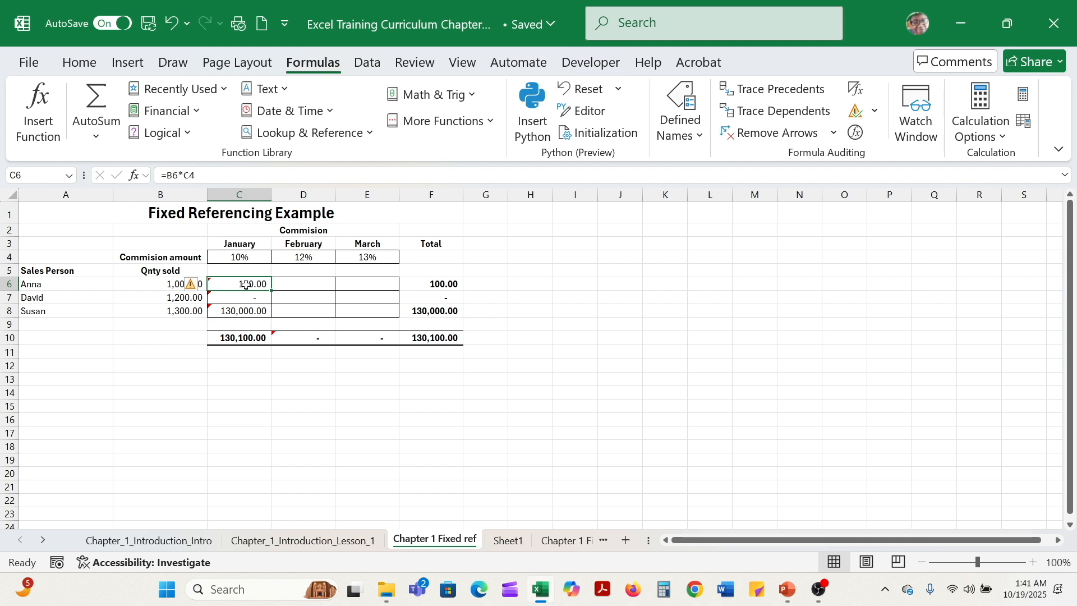
{"action": "left_click", "coordinate": [189, 176]}
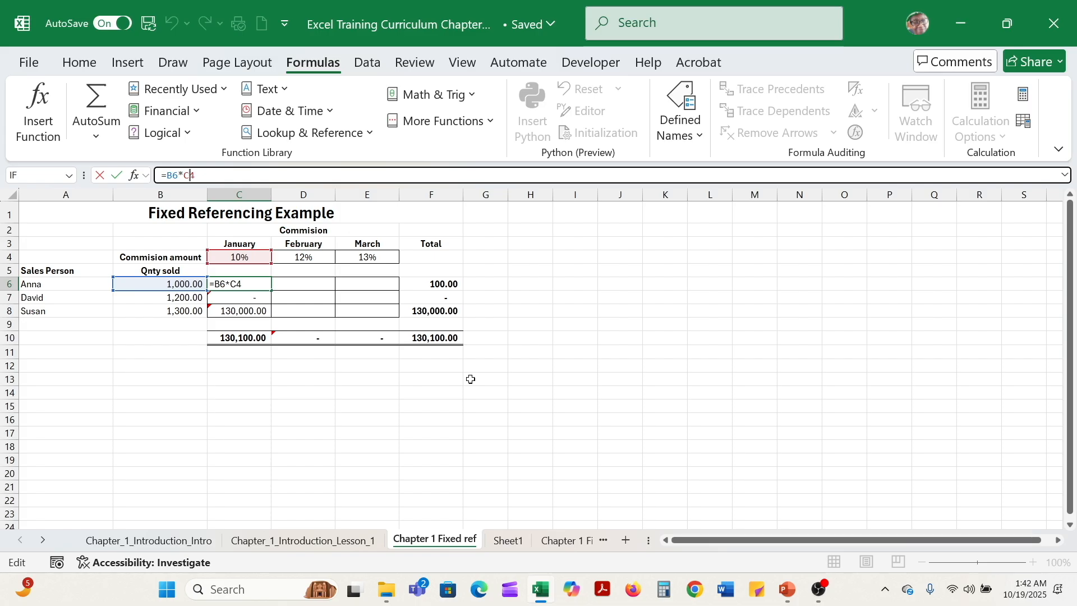
{"action": "key", "text": "F4"}
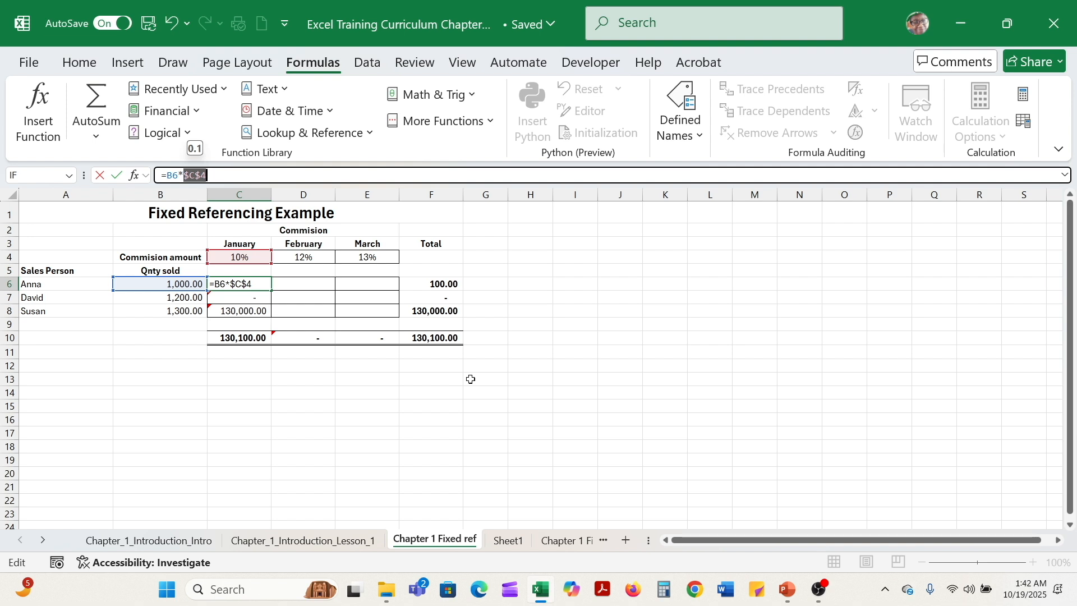
{"action": "key", "text": "F4"}
{"action": "key", "text": "F4"}
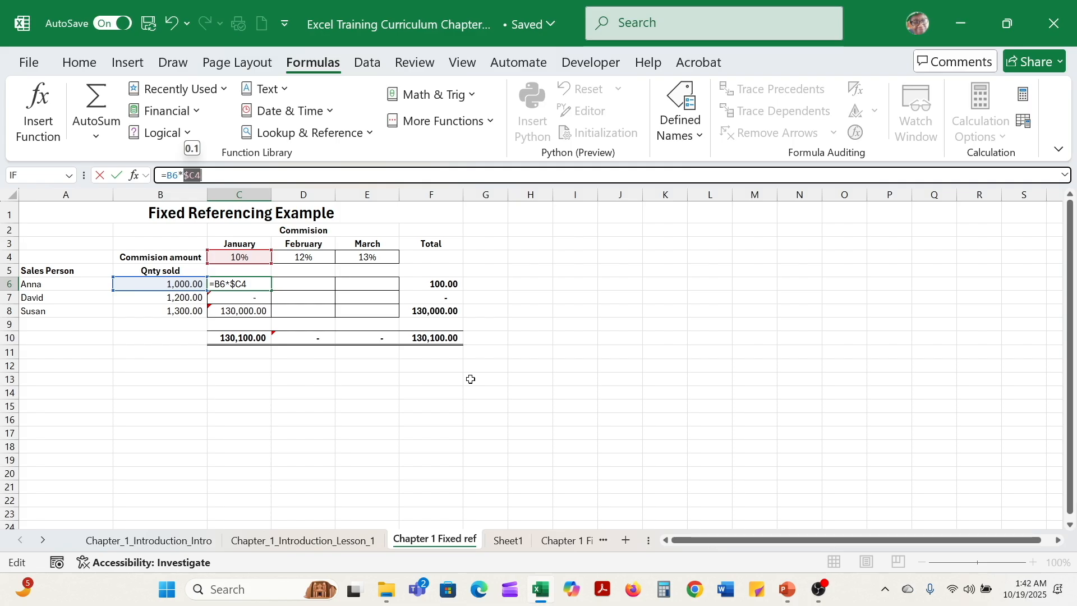
{"action": "key", "text": "F4"}
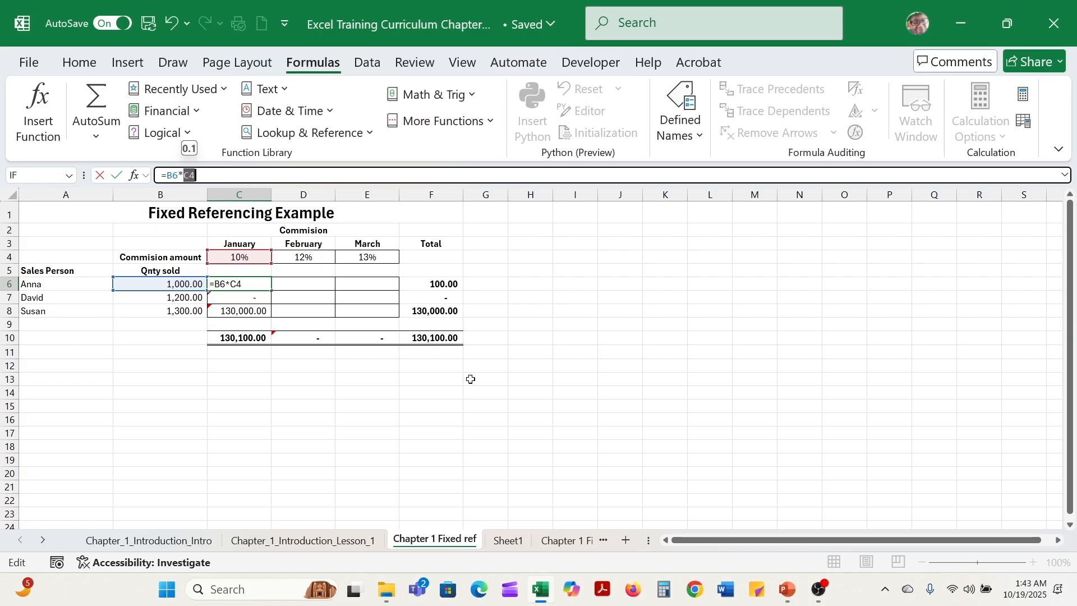
{"action": "key", "text": "F4"}
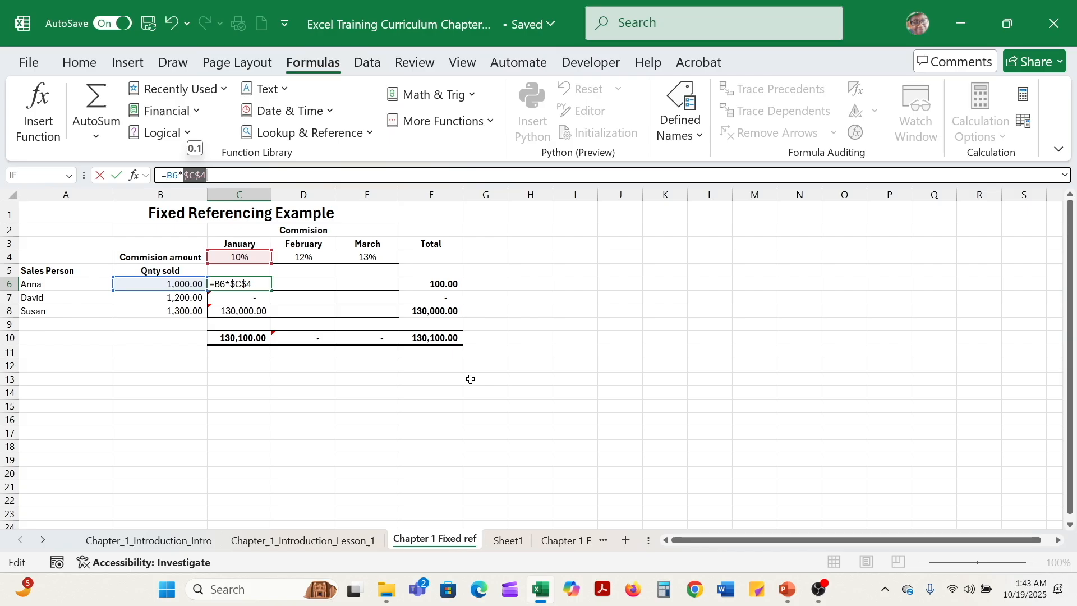
{"action": "key", "text": "Return"}
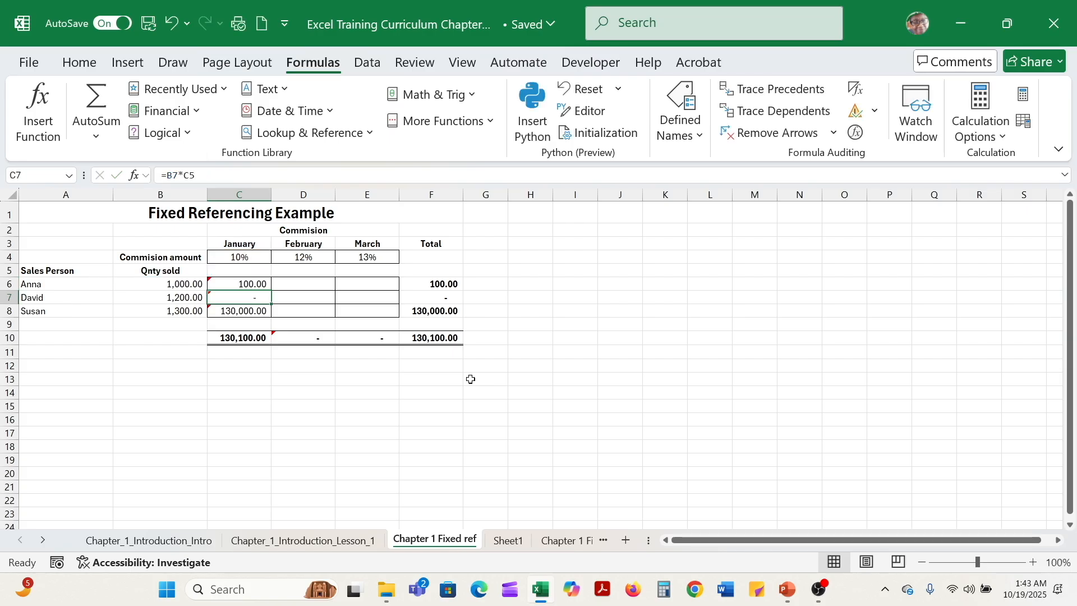
Copy the January commission formula with the fixed reference from C6 into C7:C8.
{"action": "key", "text": "Up"}
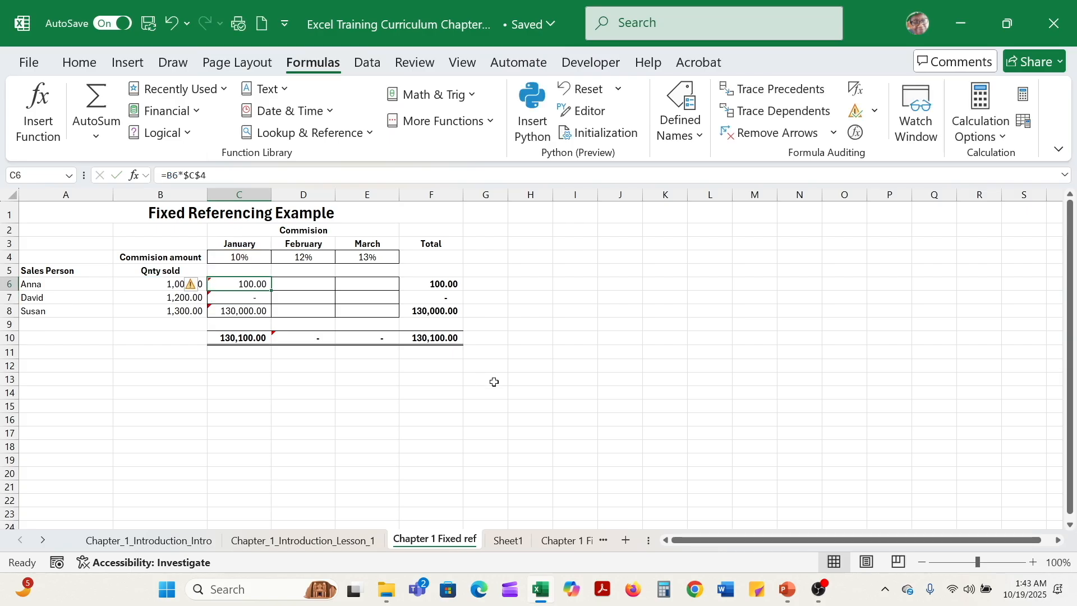
{"action": "key", "text": "ctrl+c"}
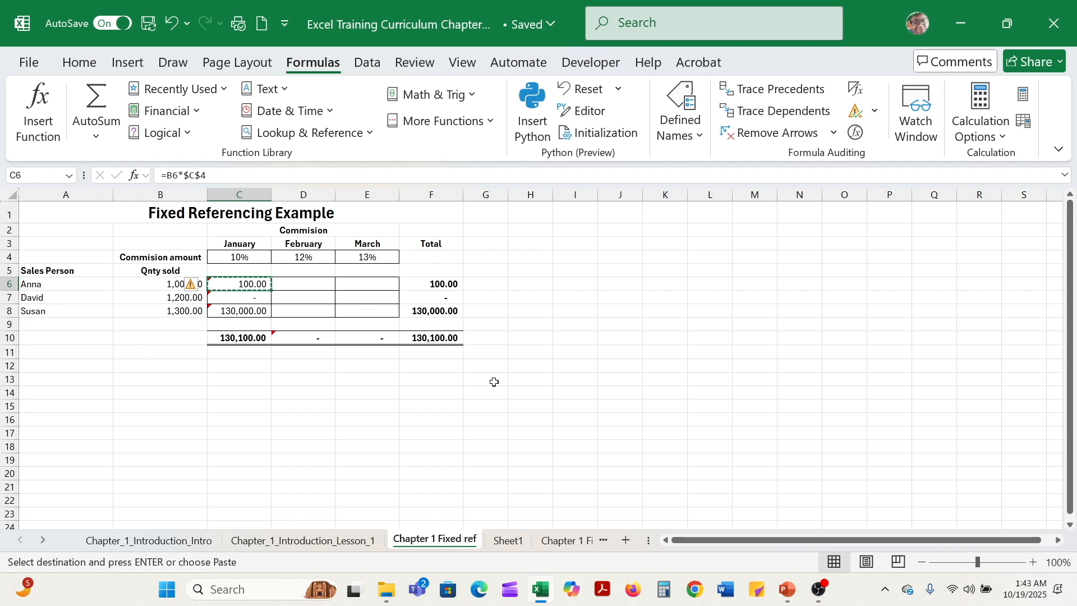
{"action": "key", "text": "Down"}
{"action": "key", "text": "shift+Down"}
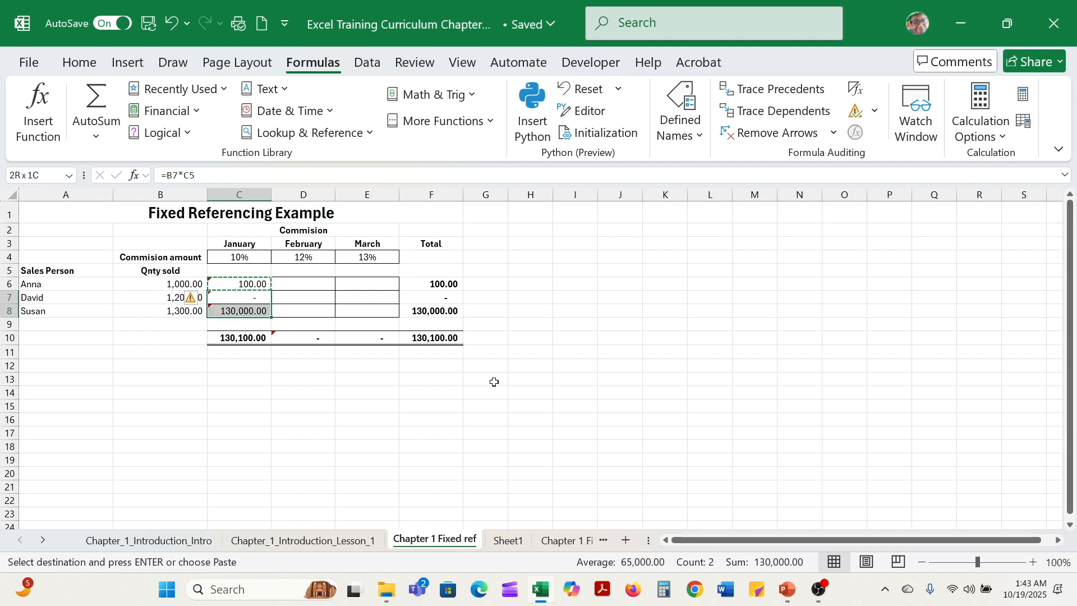
{"action": "key", "text": "Return"}
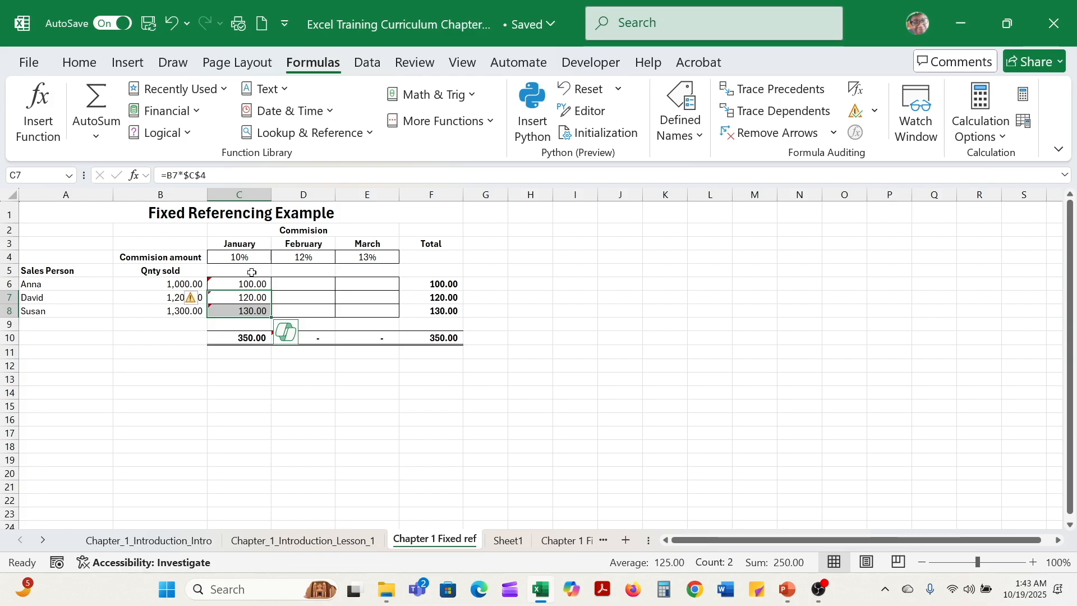
Check the quantity and rate references in the January commission formulas in C6, C7 and C8.
{"action": "left_click", "coordinate": [251, 281]}
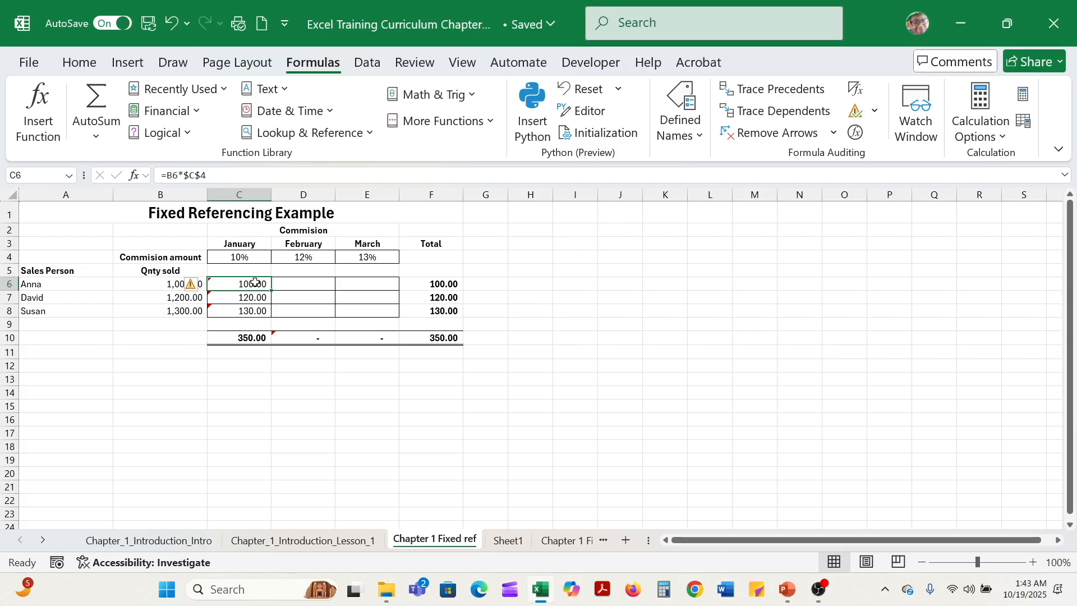
{"action": "left_click", "coordinate": [249, 298]}
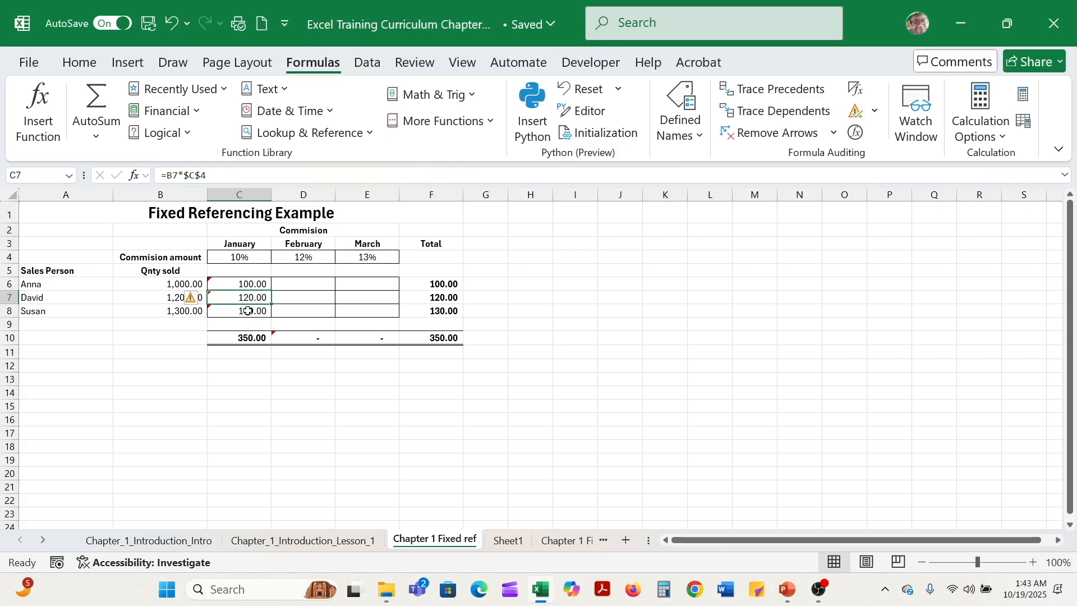
{"action": "left_click", "coordinate": [248, 312]}
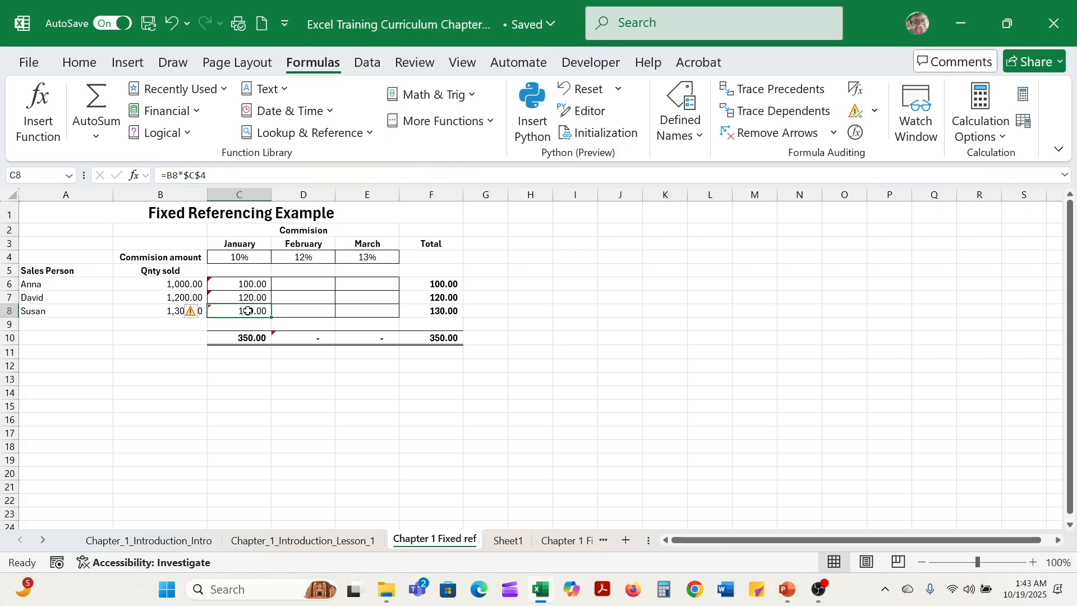
Copy the January commission formulas in C6:C8 into the February and March columns, D6:E8.
{"action": "left_click", "coordinate": [258, 282]}
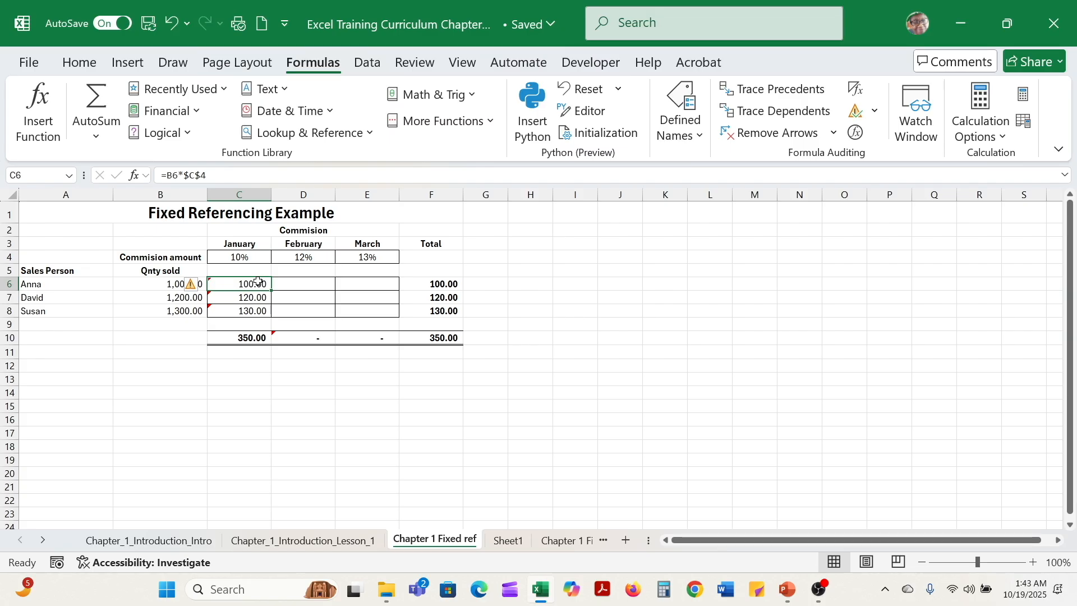
{"action": "left_click", "coordinate": [251, 310], "text": "shift"}
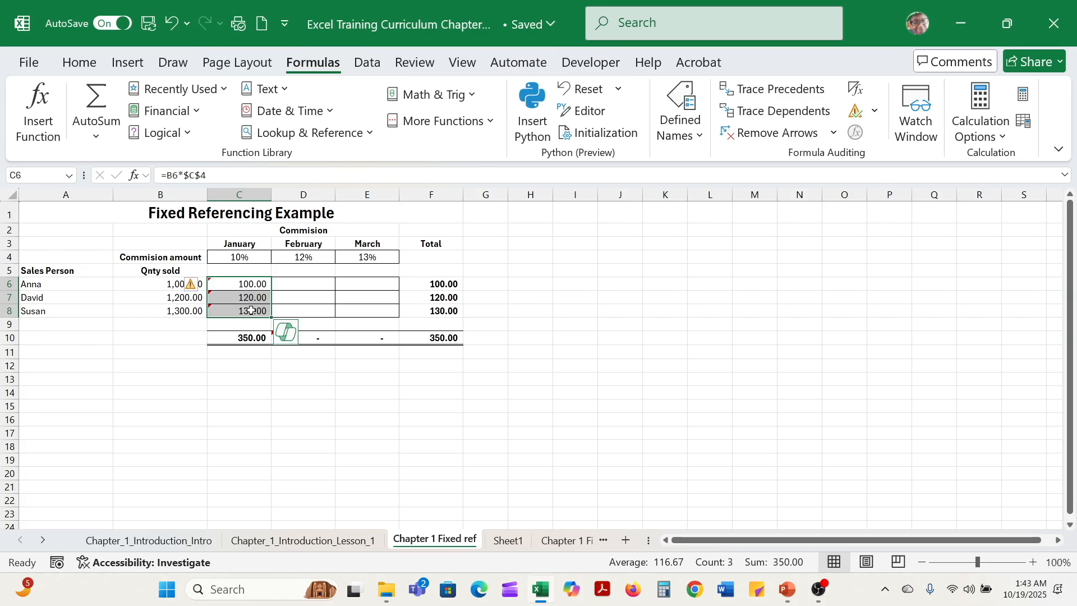
{"action": "left_click", "coordinate": [252, 283]}
{"action": "left_click_drag", "start_coordinate": [252, 284], "coordinate": [258, 313]}
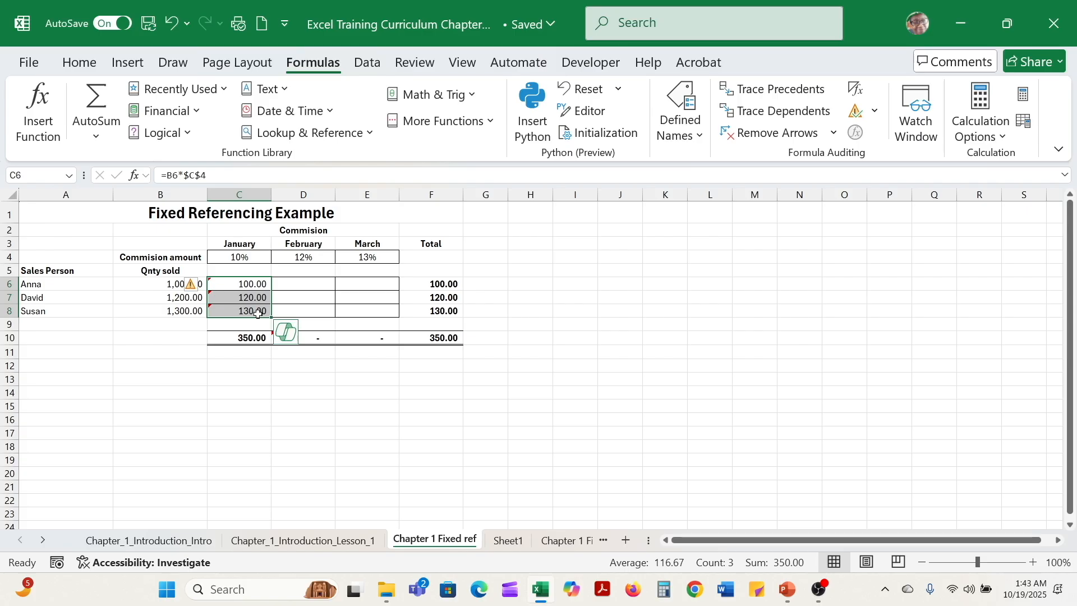
{"action": "type", "text": "commision"}
{"action": "key", "text": "Escape"}
{"action": "key", "text": "ctrl+c"}
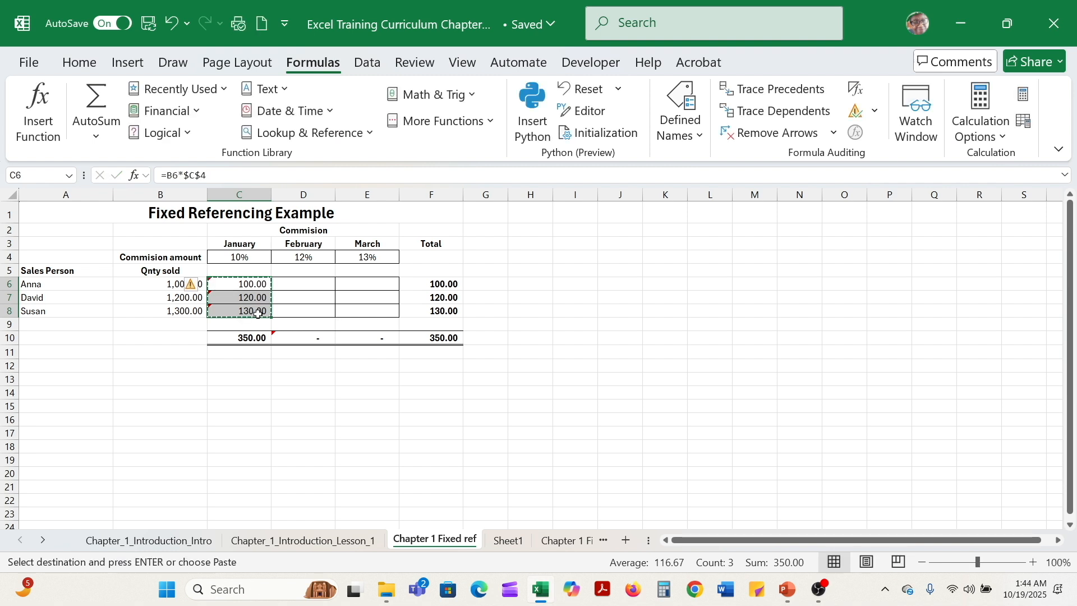
{"action": "key", "text": "Right"}
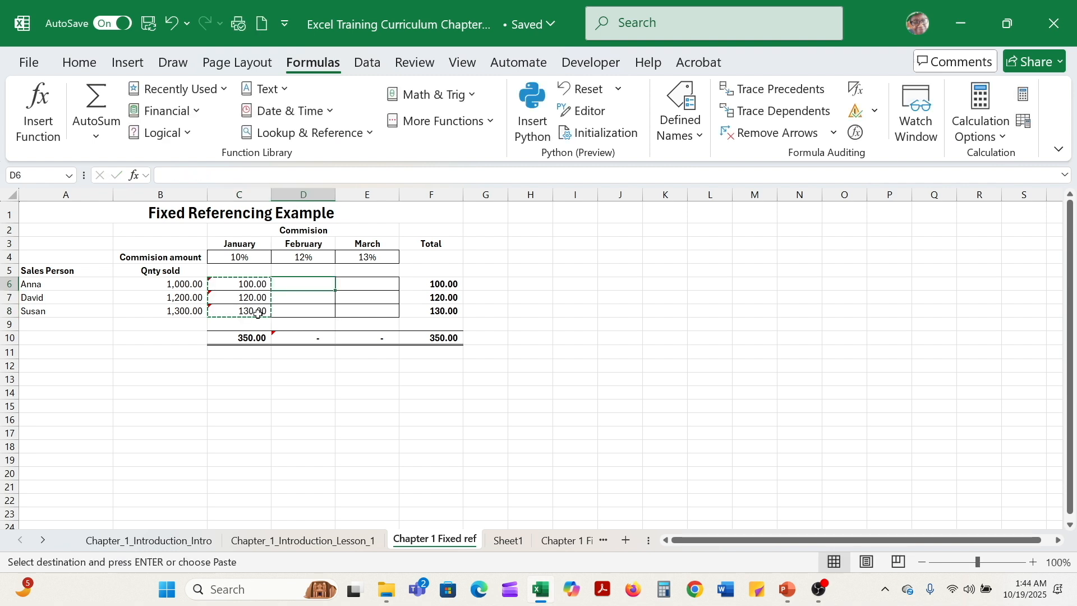
{"action": "key", "text": "shift+Right"}
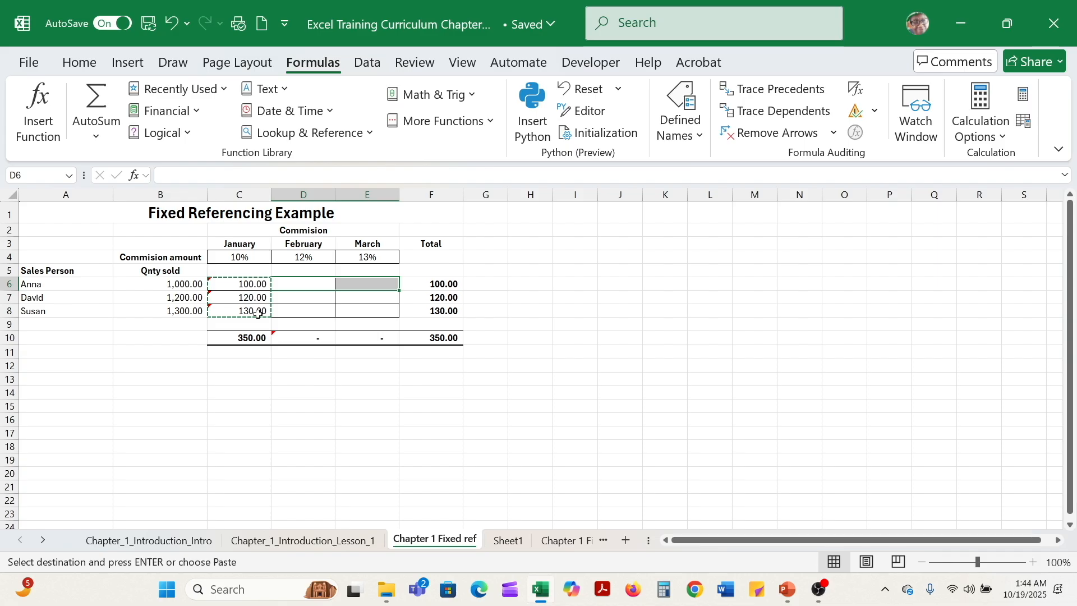
{"action": "key", "text": "Return"}
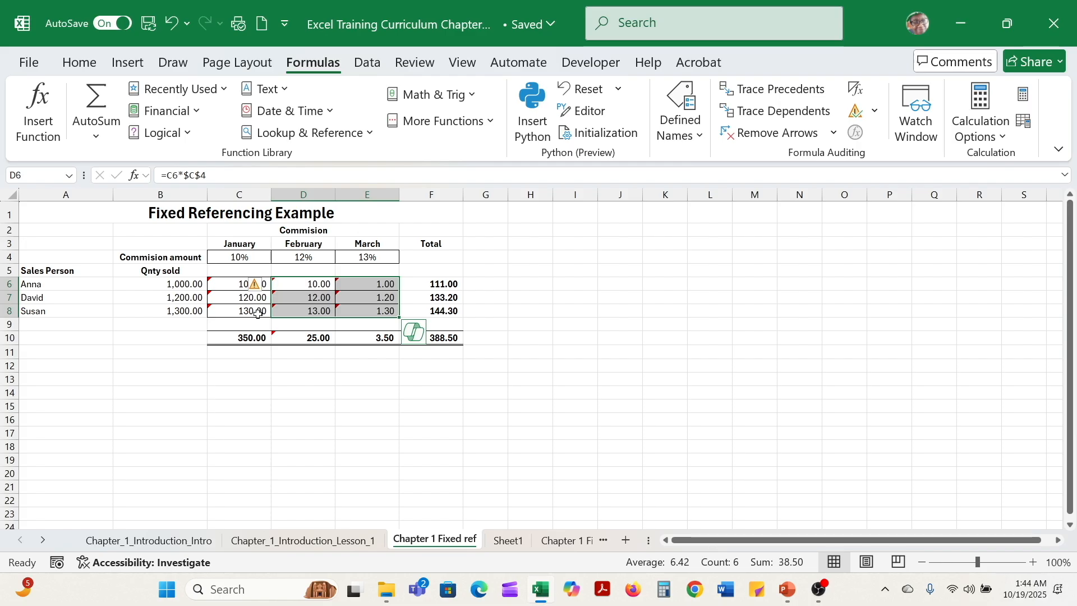
Compare the first salesperson's commission formulas across C6, D6 and E6 to see how their references shift between months.
{"action": "left_click", "coordinate": [230, 284]}
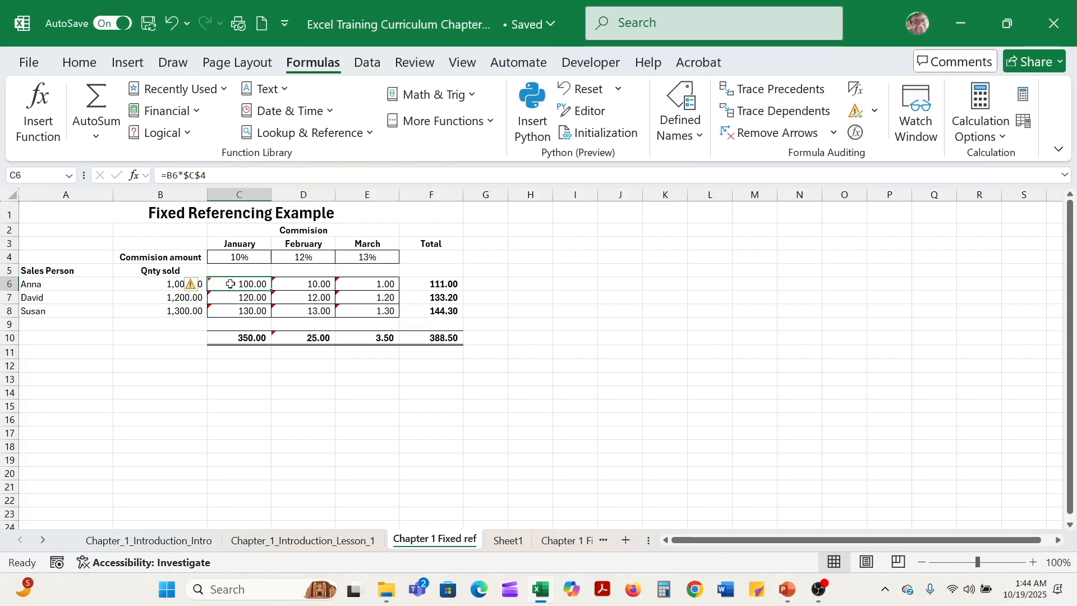
{"action": "left_click", "coordinate": [296, 287]}
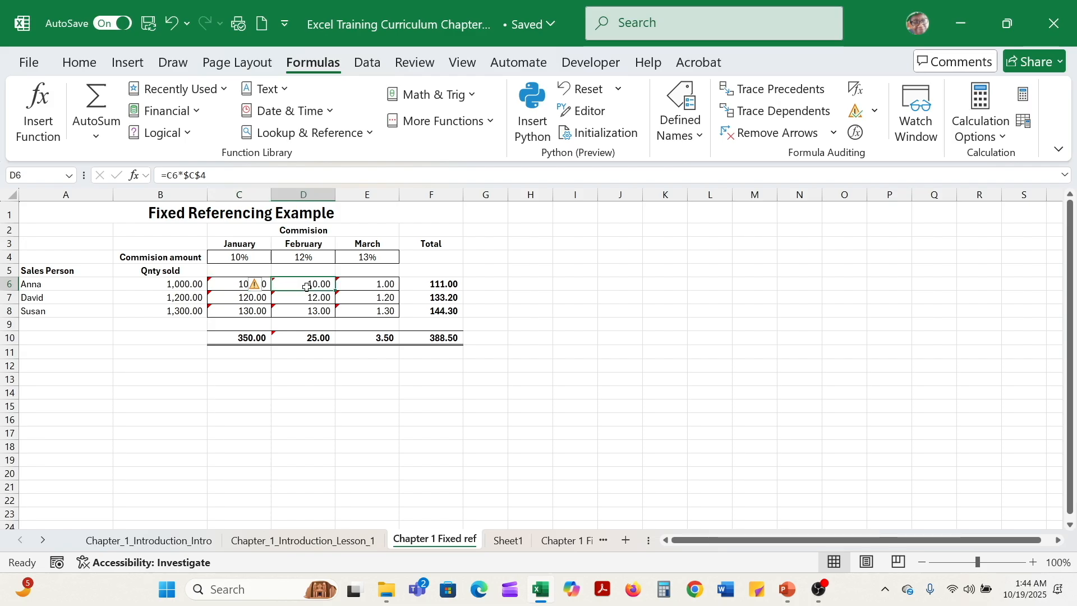
{"action": "left_click", "coordinate": [369, 285]}
{"action": "left_click", "coordinate": [300, 284]}
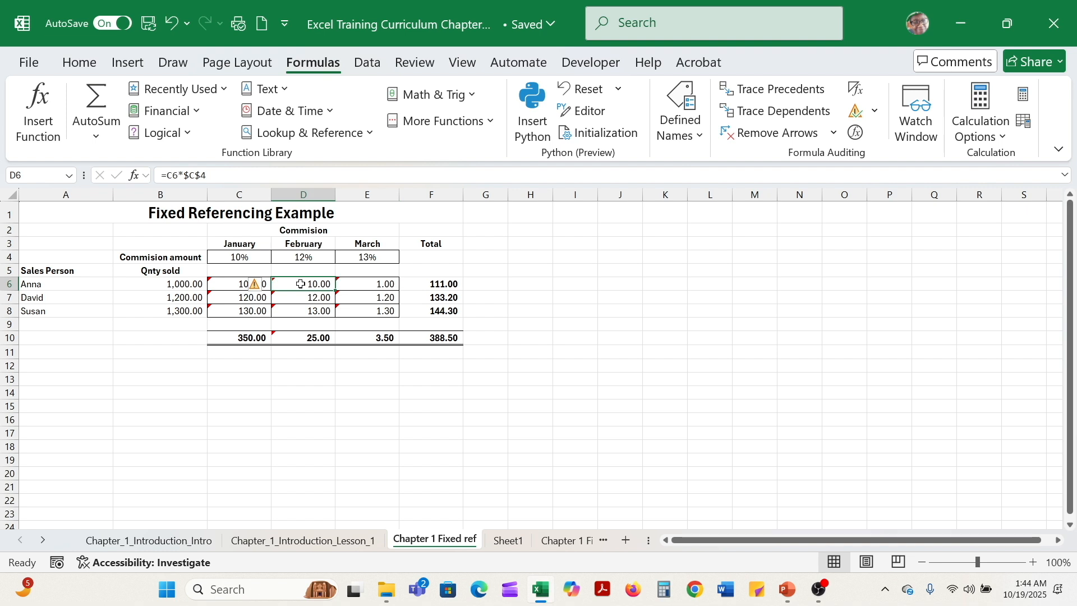
{"action": "left_click", "coordinate": [369, 284]}
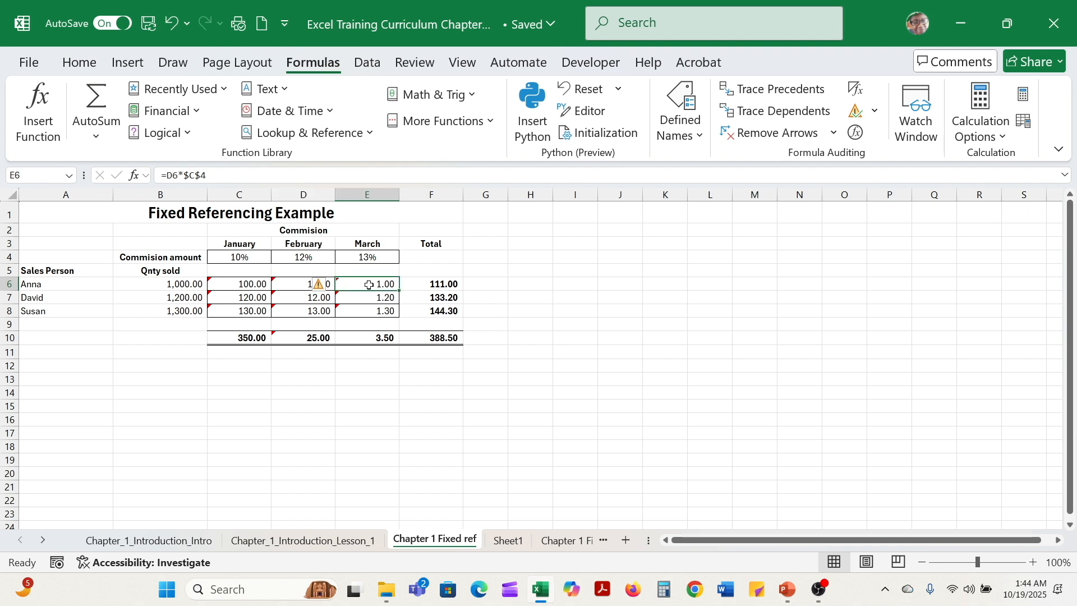
{"action": "left_click", "coordinate": [294, 279]}
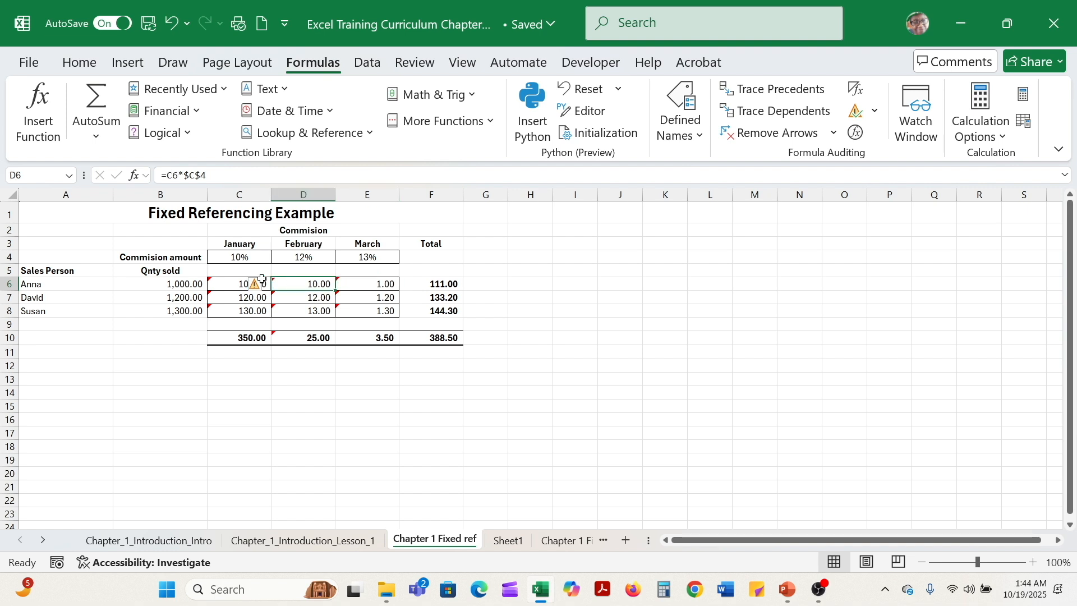
{"action": "left_click", "coordinate": [231, 280]}
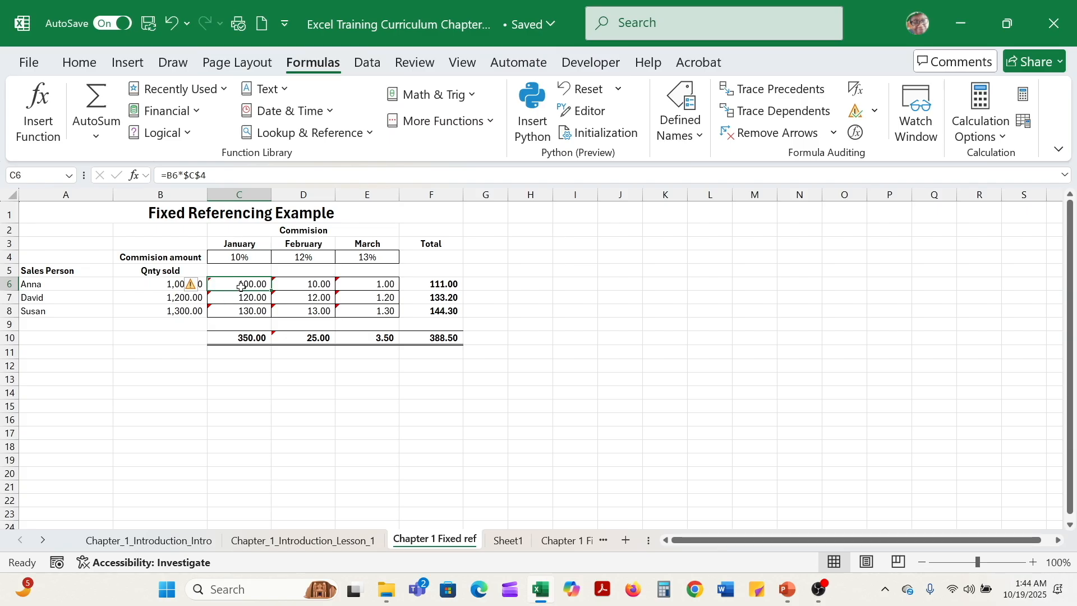
Compare the first salesperson's formulas in C6 and D6 against the quantity sold in B6.
{"action": "left_click", "coordinate": [303, 286]}
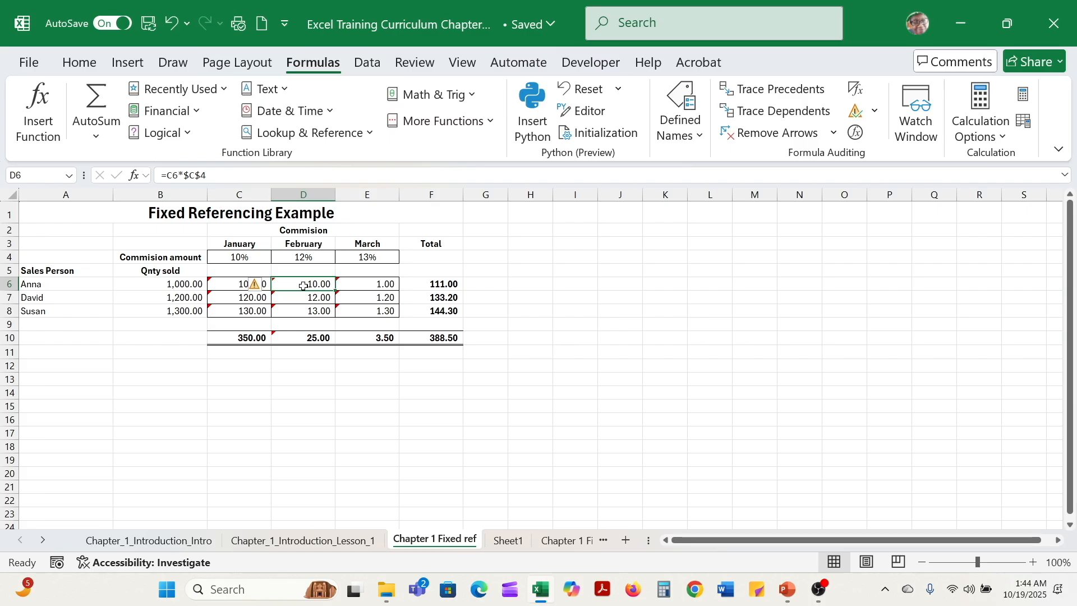
{"action": "left_click", "coordinate": [228, 279]}
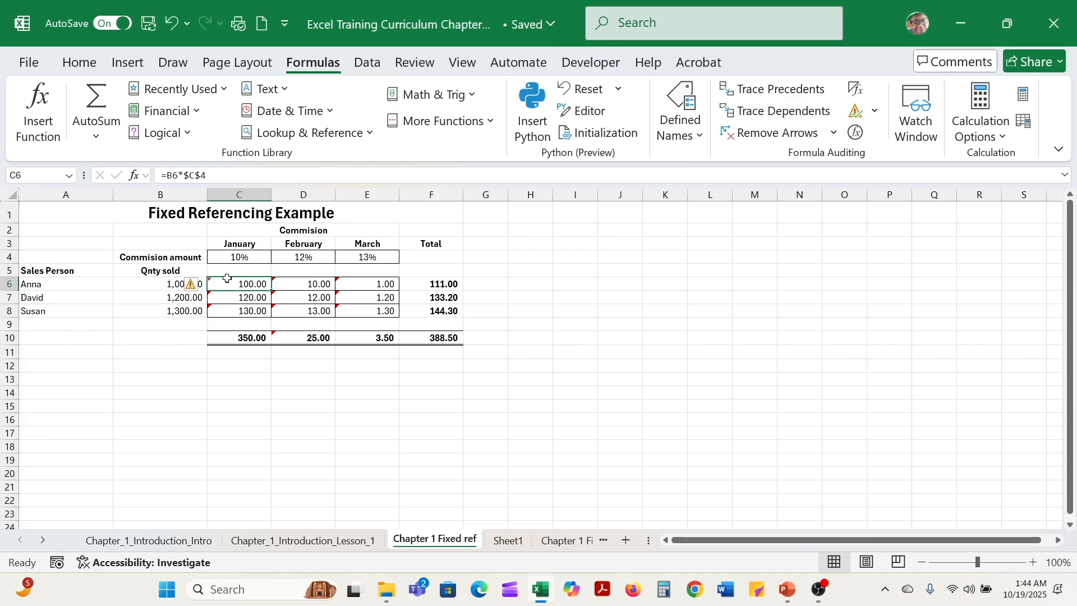
{"action": "left_click", "coordinate": [168, 282]}
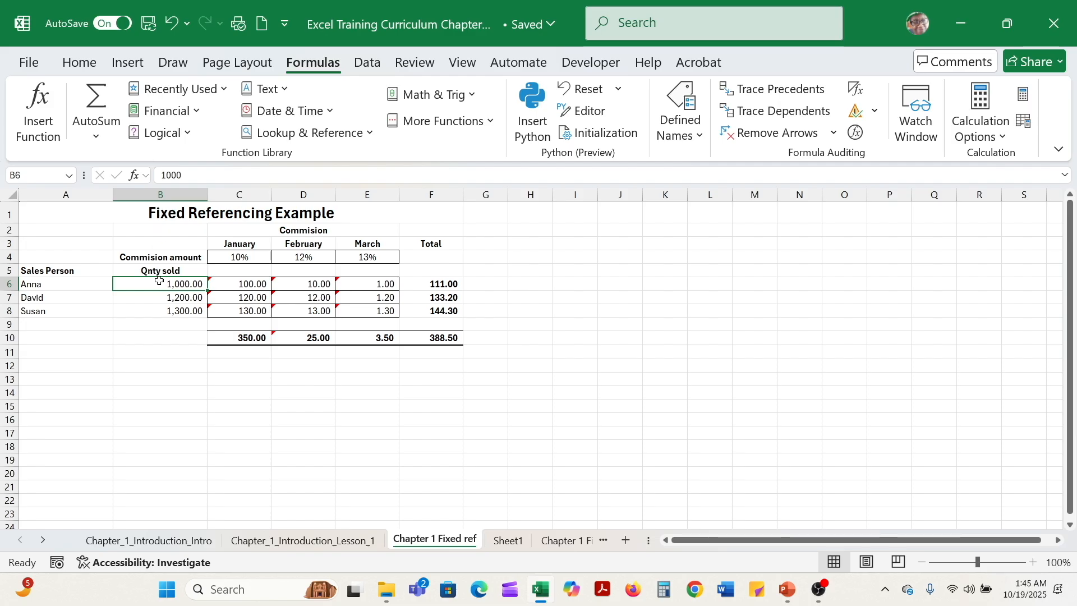
{"action": "left_click", "coordinate": [292, 285]}
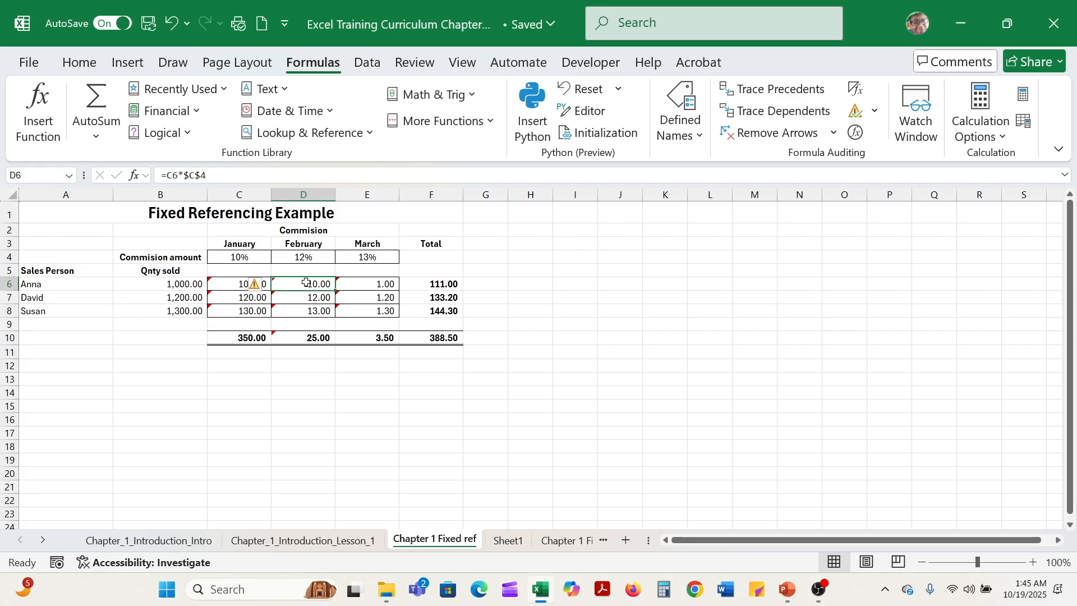
{"action": "left_click", "coordinate": [172, 287]}
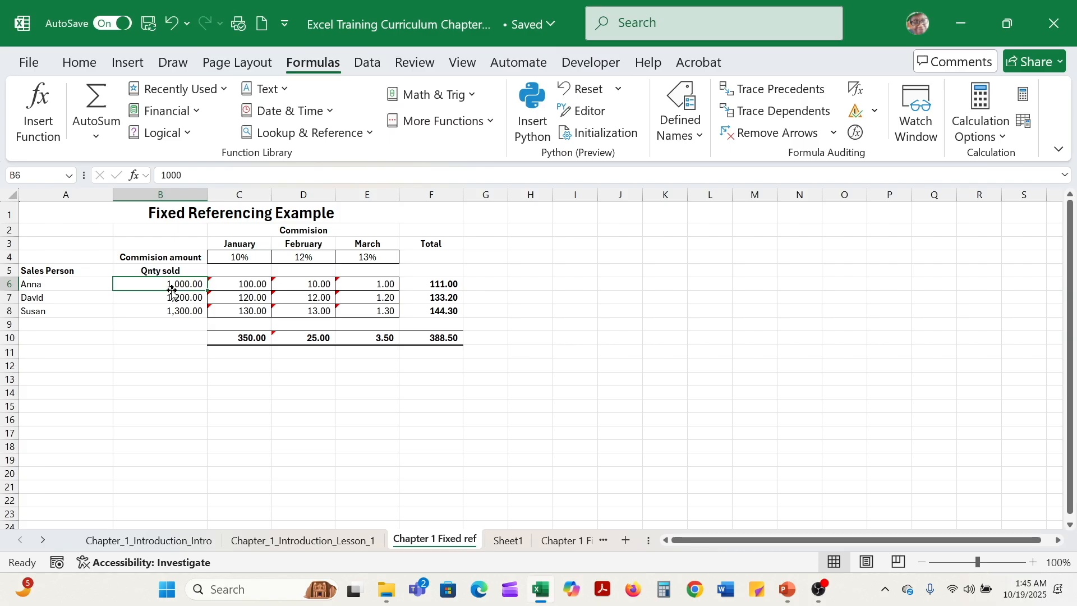
{"action": "left_click", "coordinate": [243, 284]}
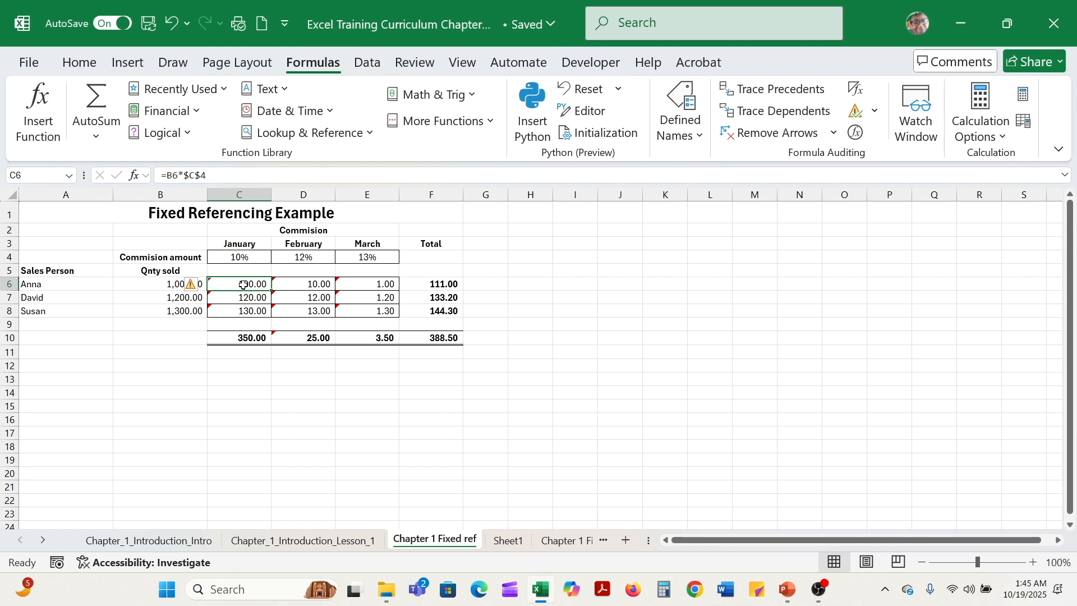
Make the quantity reference in C6 fully absolute so the formula is =$B$6*$C$4.
{"action": "left_click", "coordinate": [172, 175]}
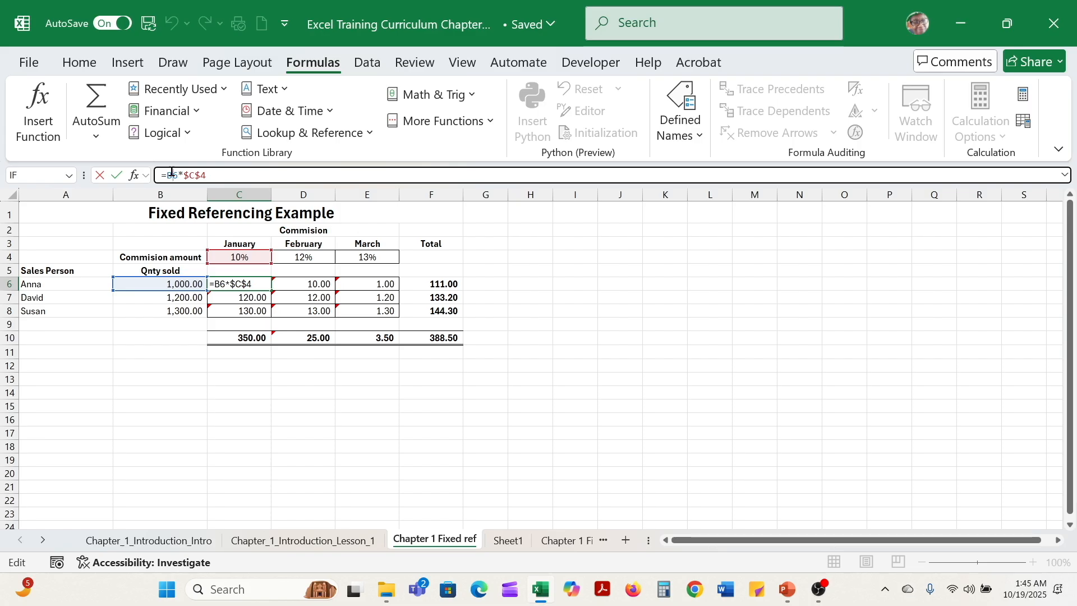
{"action": "key", "text": "ctrl+Return"}
{"action": "key", "text": "F5"}
{"action": "key", "text": "Escape"}
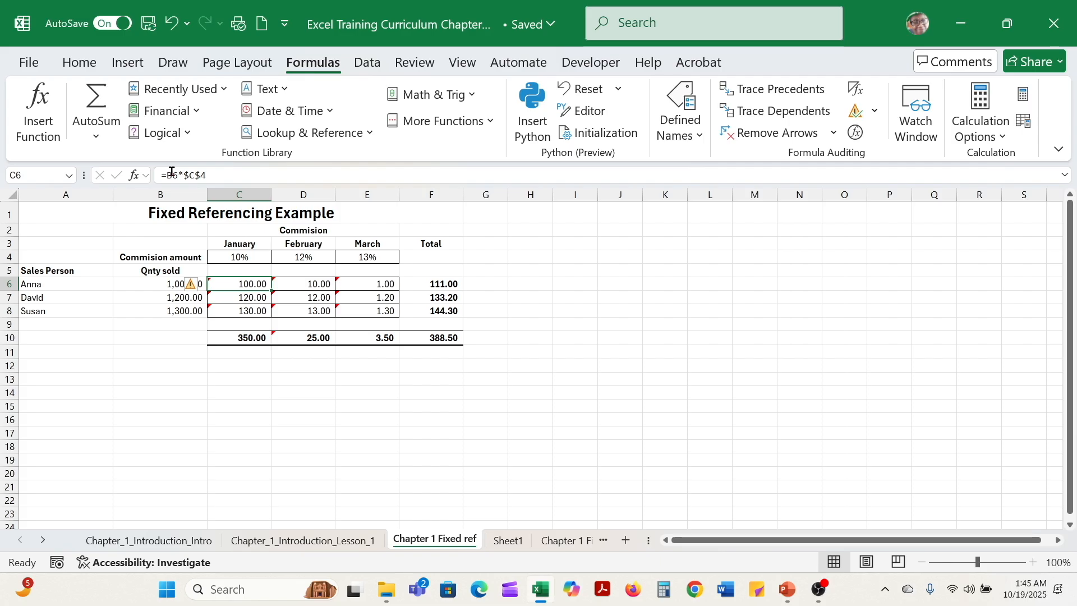
{"action": "left_click", "coordinate": [172, 174]}
{"action": "key", "text": "F4"}
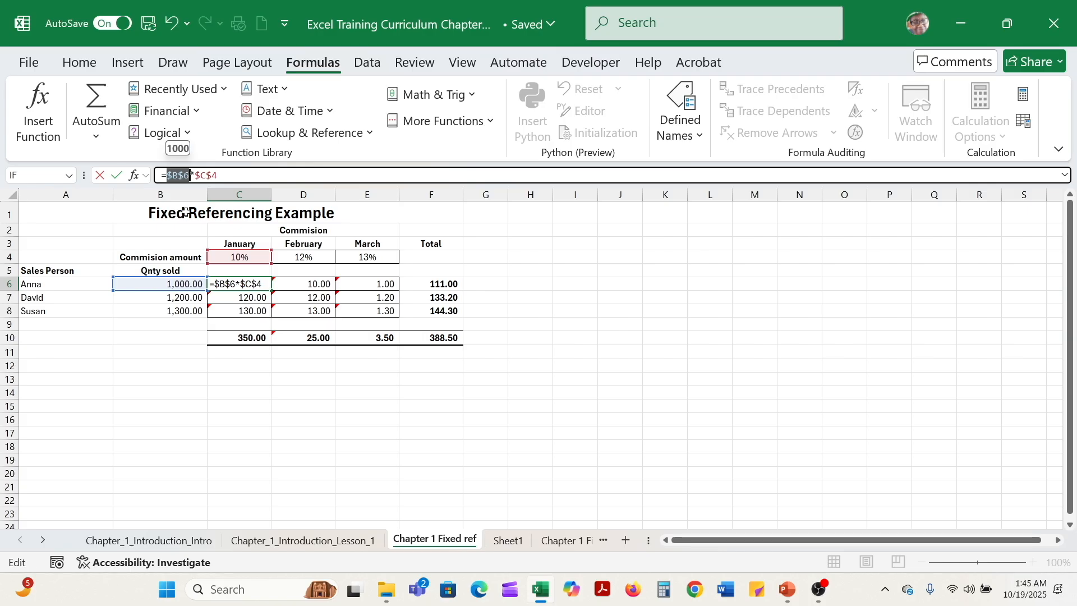
{"action": "key", "text": "Return"}
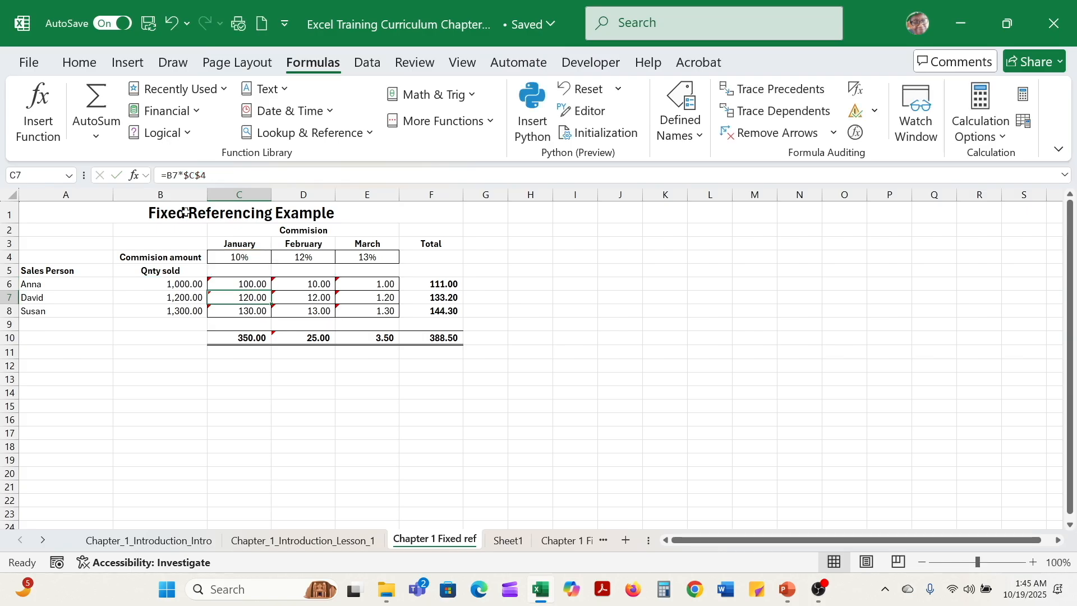
Copy the fully absolute January commission formula from C6 into C7:C8.
{"action": "key", "text": "Up"}
{"action": "left_click", "coordinate": [187, 212]}
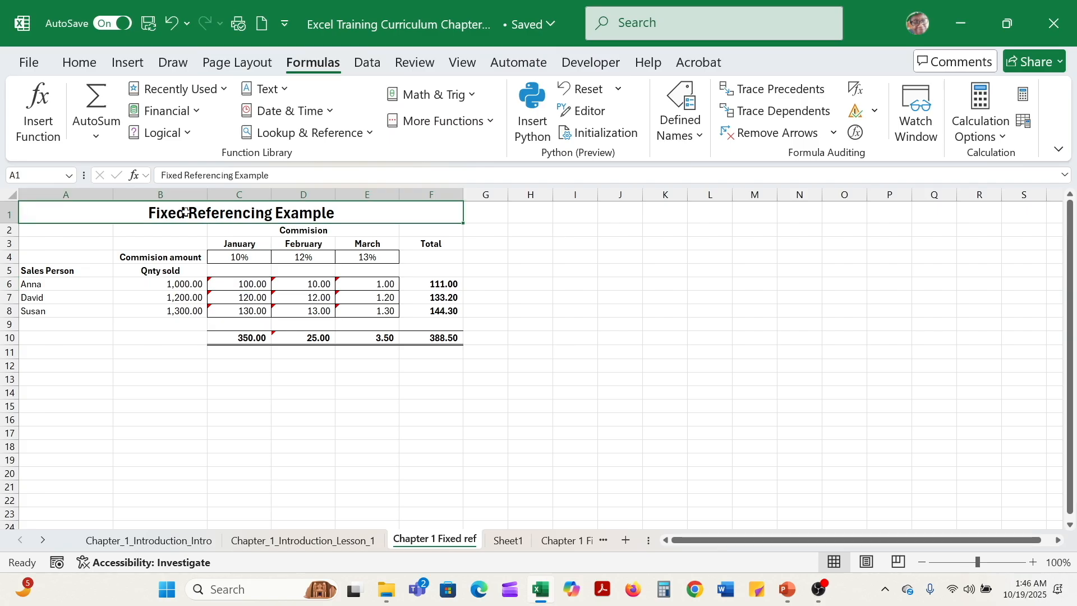
{"action": "left_click", "coordinate": [226, 289]}
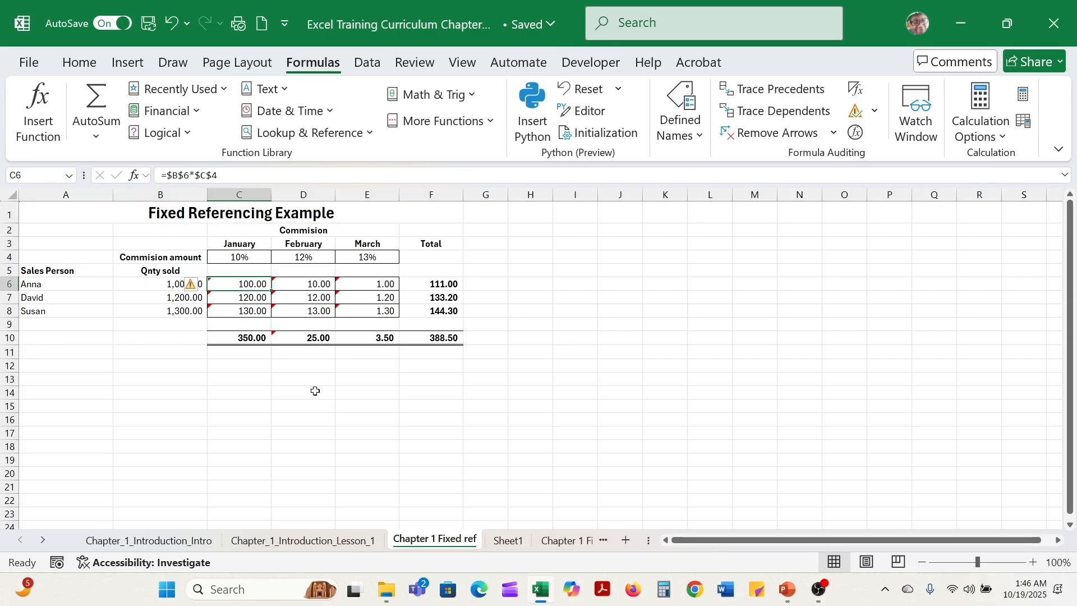
{"action": "key", "text": "ctrl+c"}
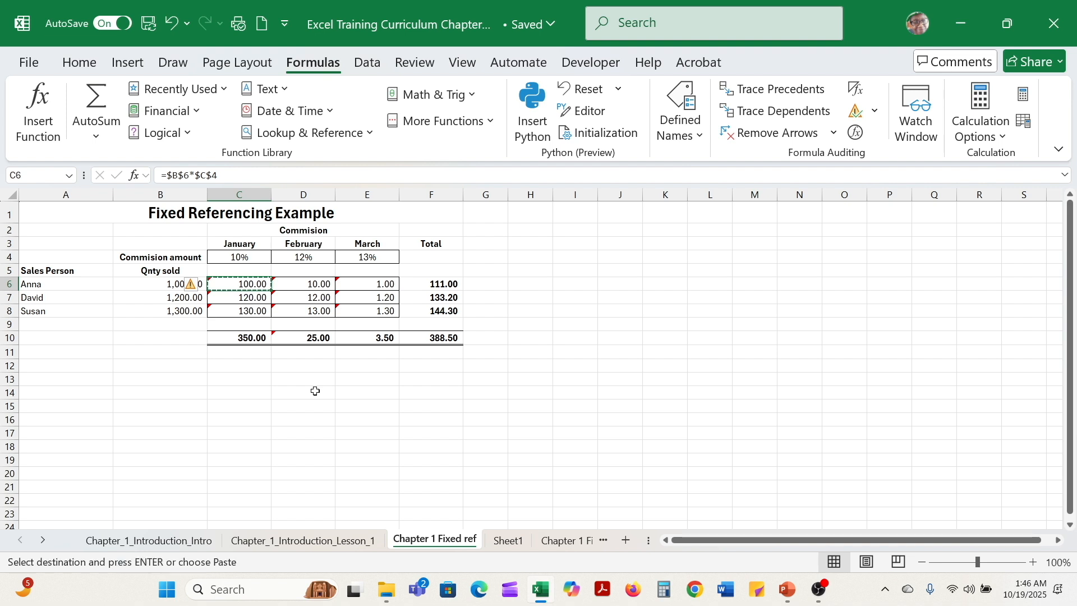
{"action": "key", "text": "Down"}
{"action": "key", "text": "shift+Down"}
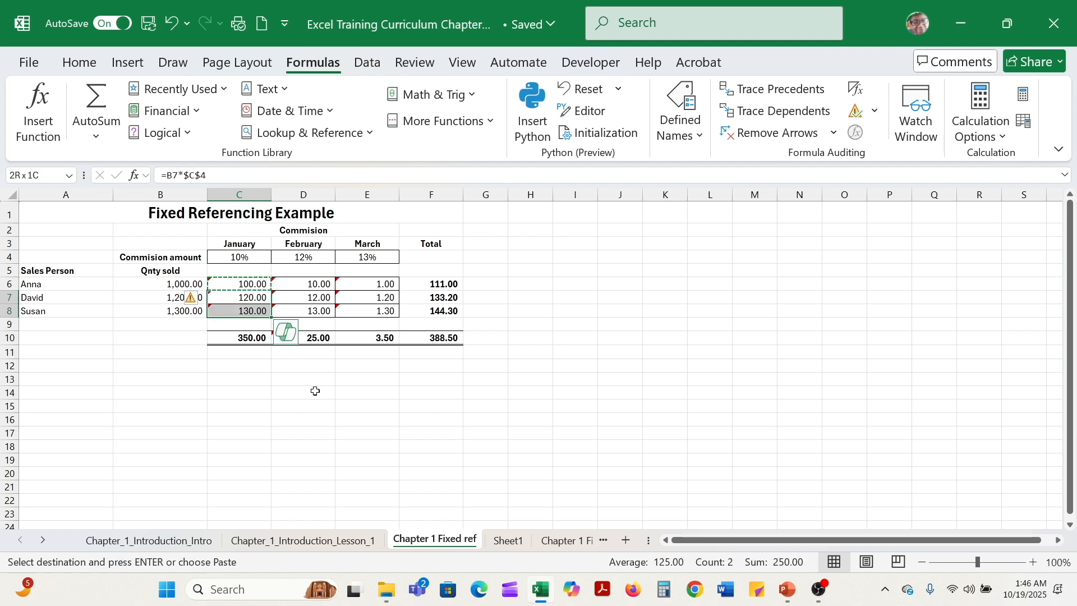
{"action": "key", "text": "Return"}
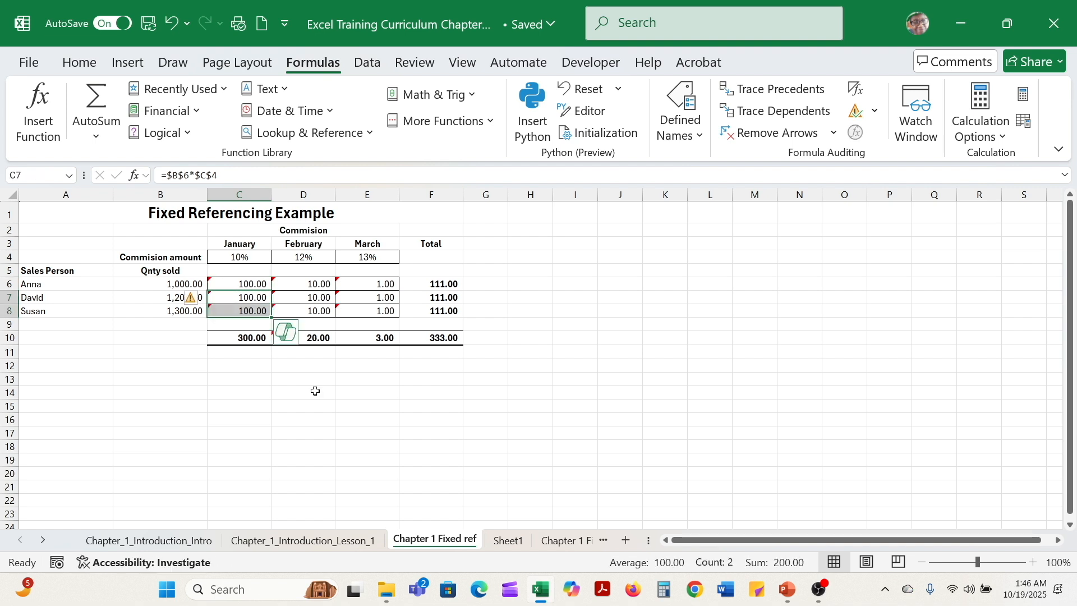
Examine how the absolute quantity reference behaves in C6, C7 and C8, checking against B7 and the February formula in D6.
{"action": "left_click", "coordinate": [262, 285]}
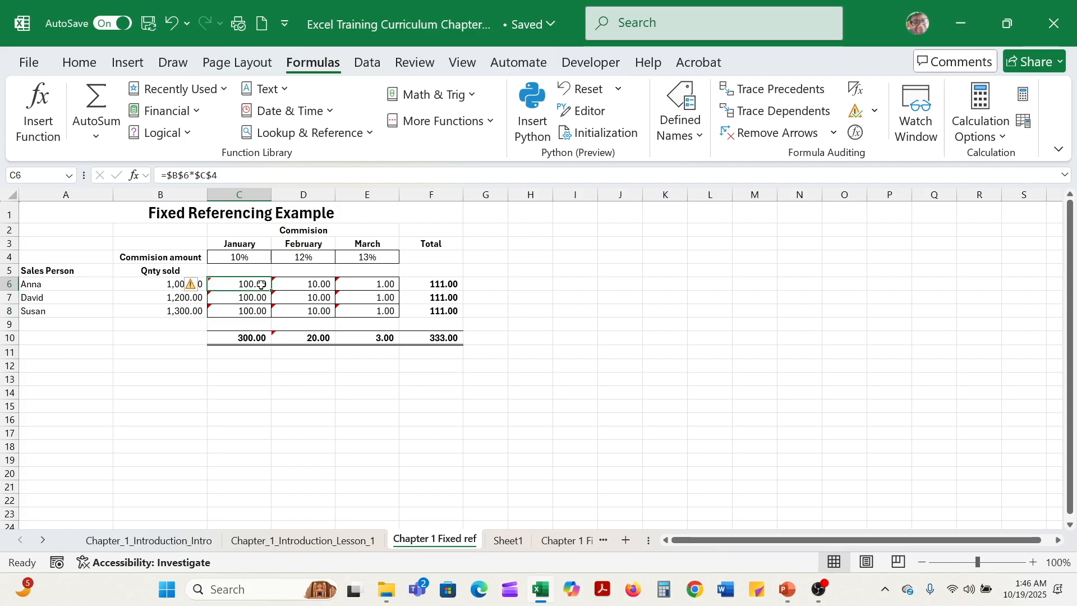
{"action": "left_click", "coordinate": [247, 298]}
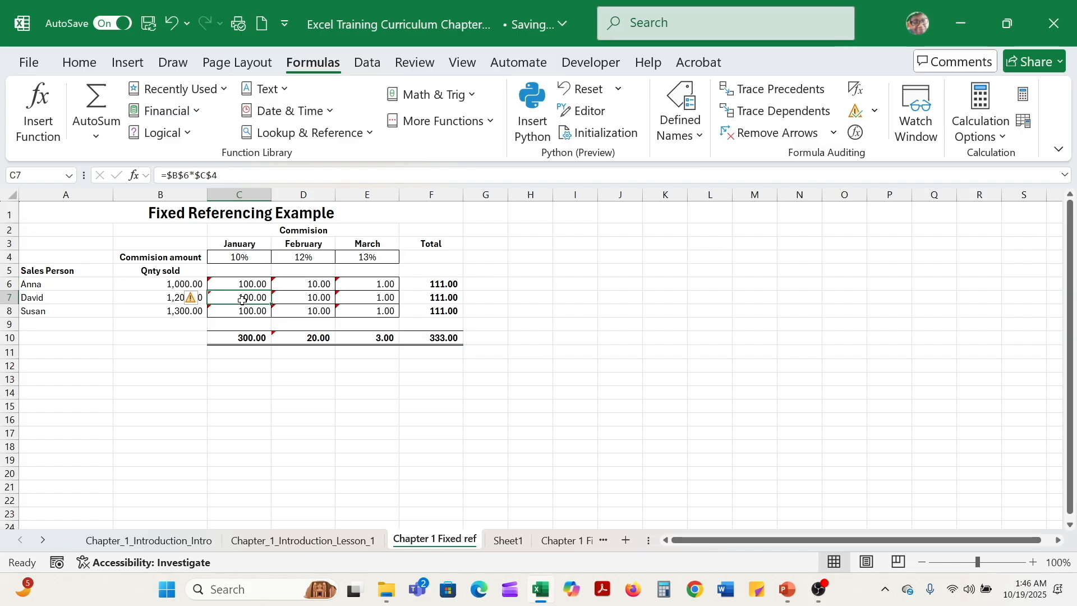
{"action": "left_click", "coordinate": [170, 303]}
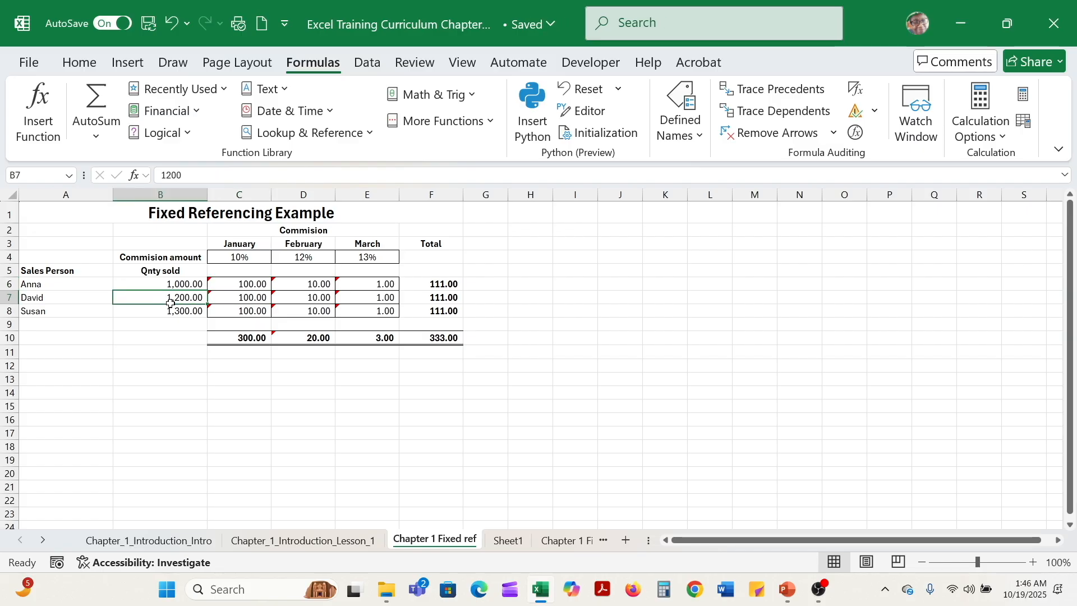
{"action": "left_click", "coordinate": [233, 301]}
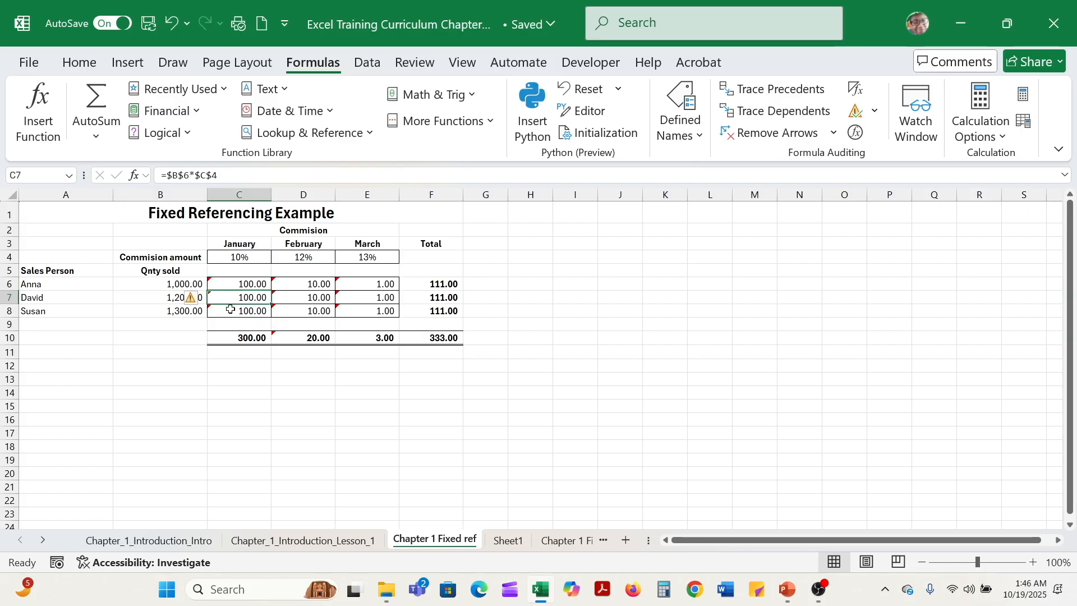
{"action": "left_click", "coordinate": [231, 313]}
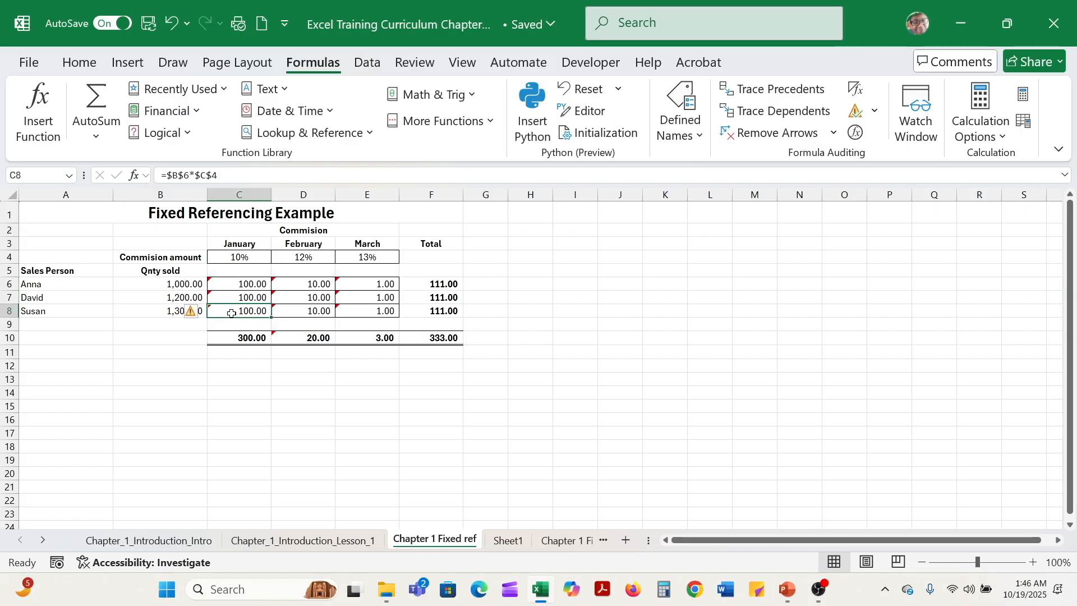
{"action": "left_click", "coordinate": [226, 285]}
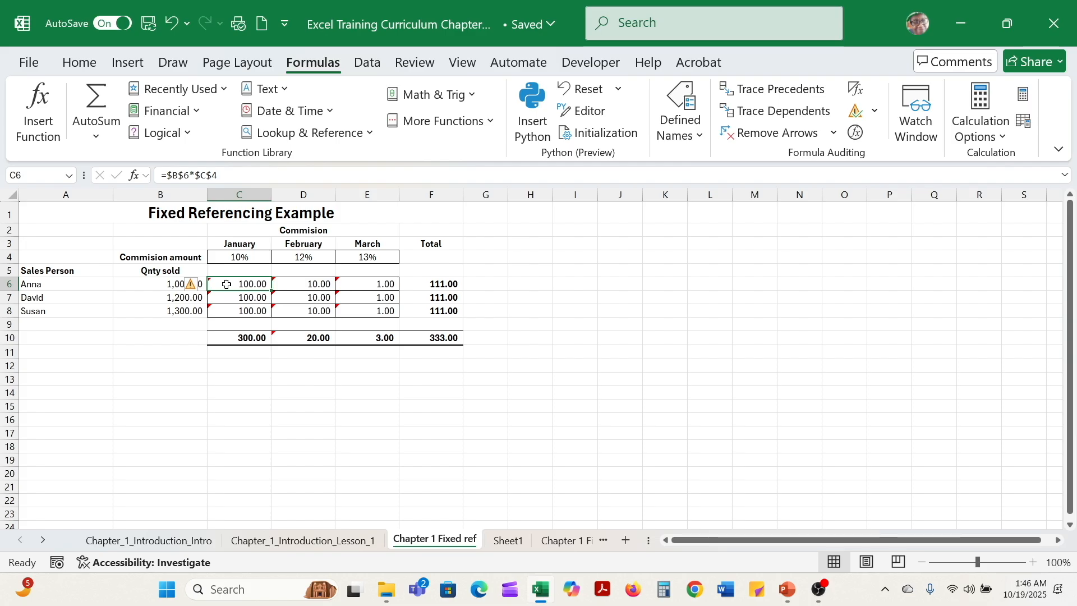
{"action": "key", "text": "Right"}
{"action": "key", "text": "Right"}
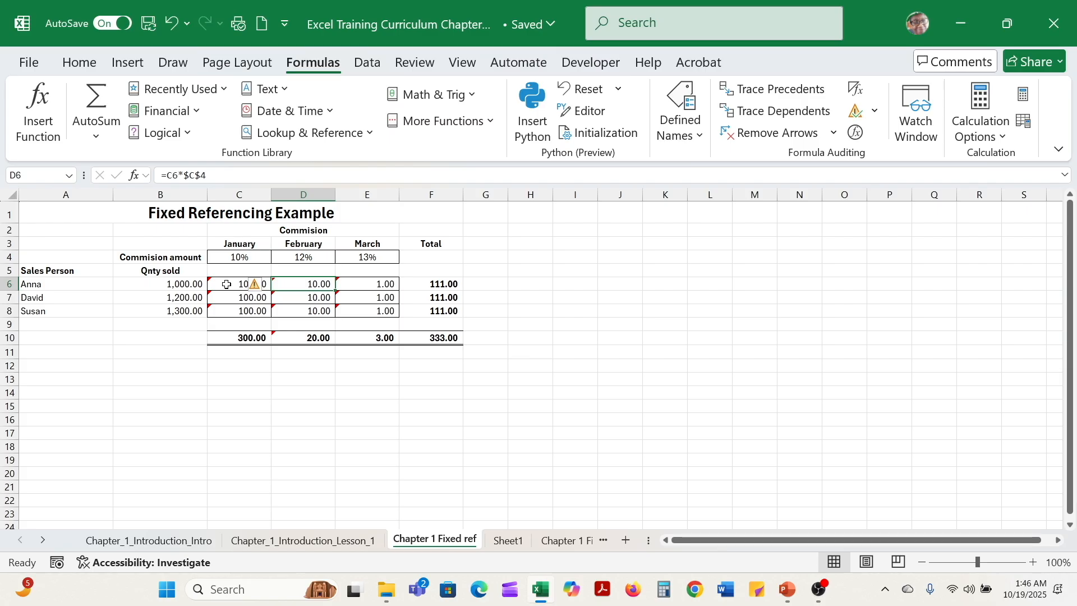
Unlock the row of the quantity reference in C6 so the formula is =$B6*$C$4.
{"action": "left_click", "coordinate": [227, 284]}
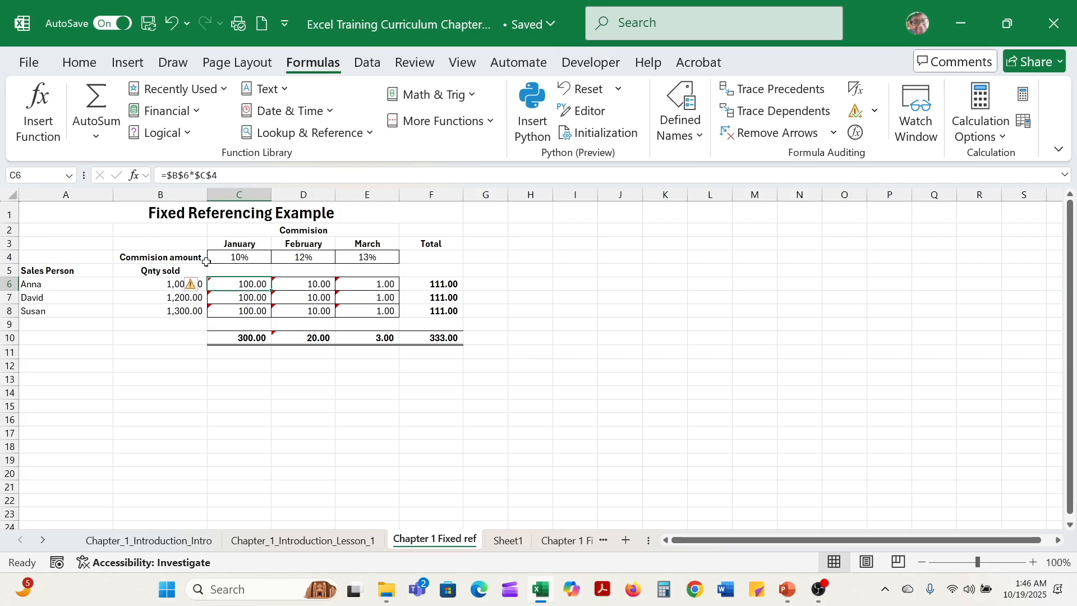
{"action": "left_click", "coordinate": [177, 176]}
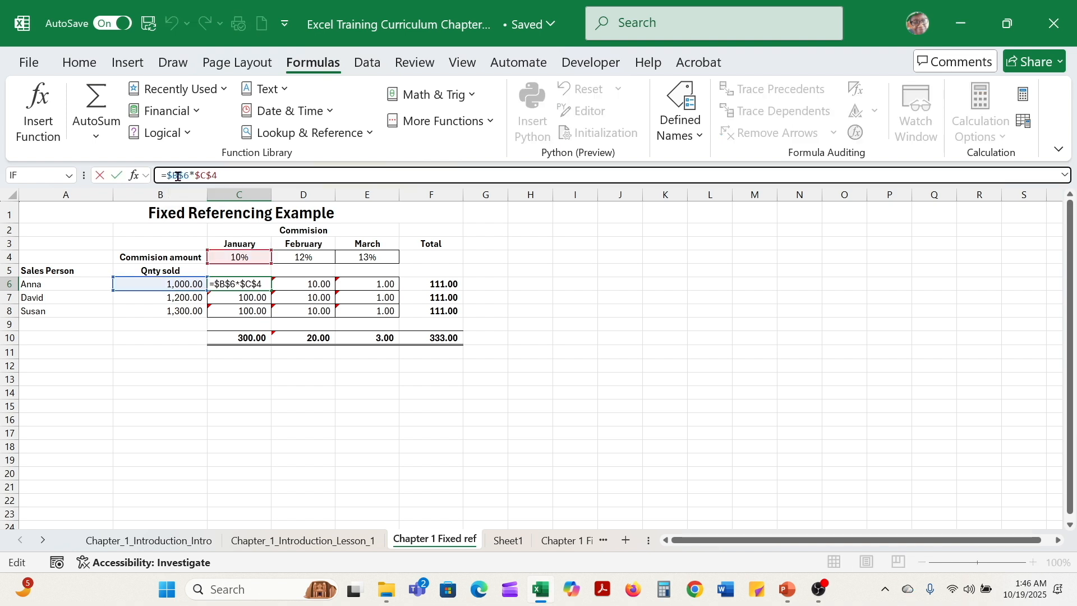
{"action": "key", "text": "Delete"}
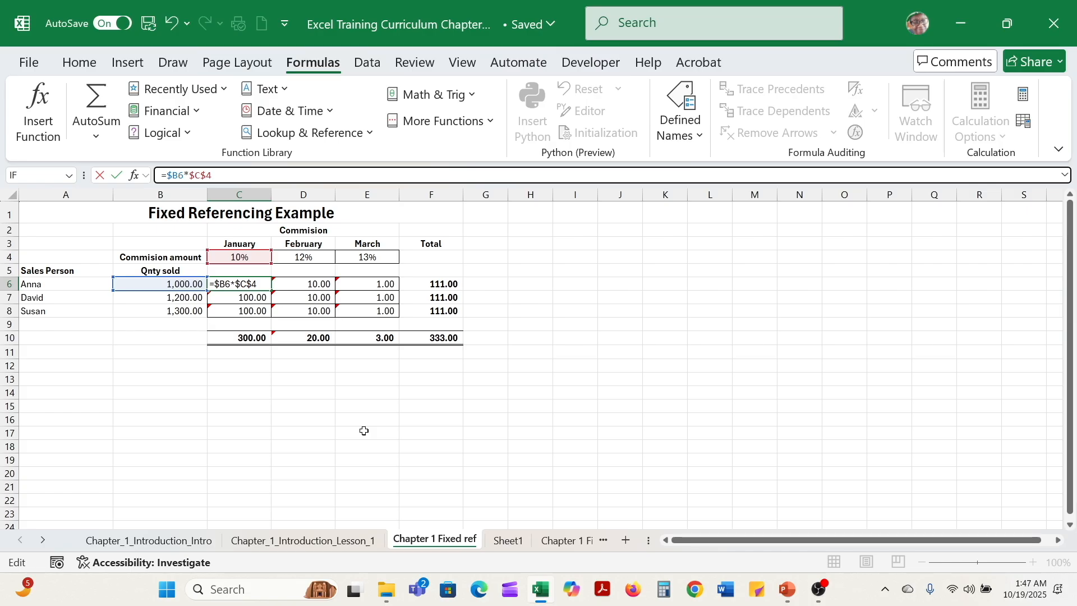
{"action": "key", "text": "Return"}
Copy the column-locked January commission formula from C6 into C7:C8.
{"action": "key", "text": "Up"}
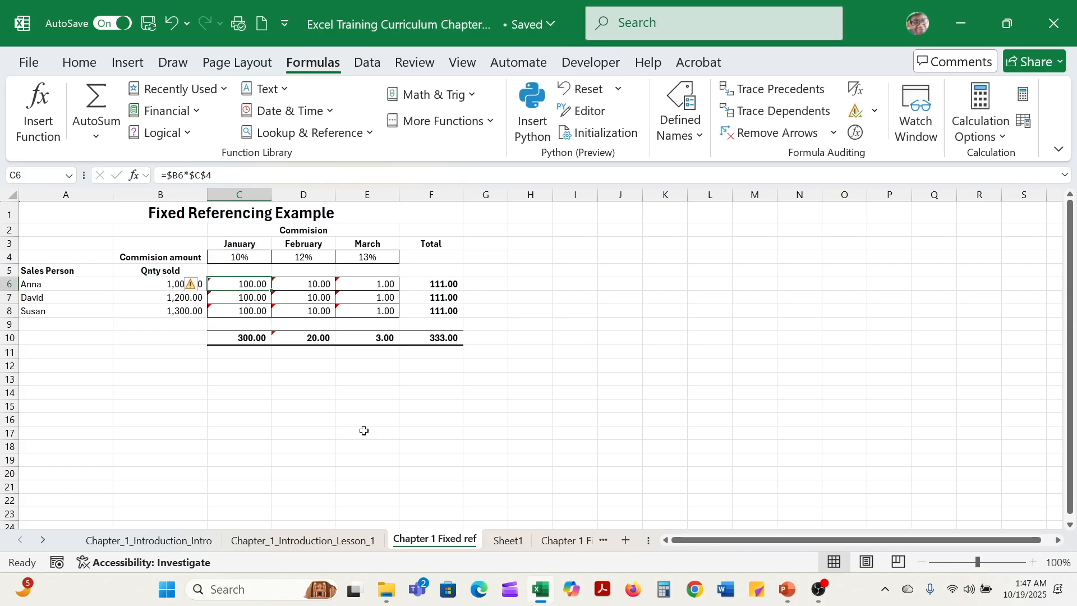
{"action": "key", "text": "ctrl+c"}
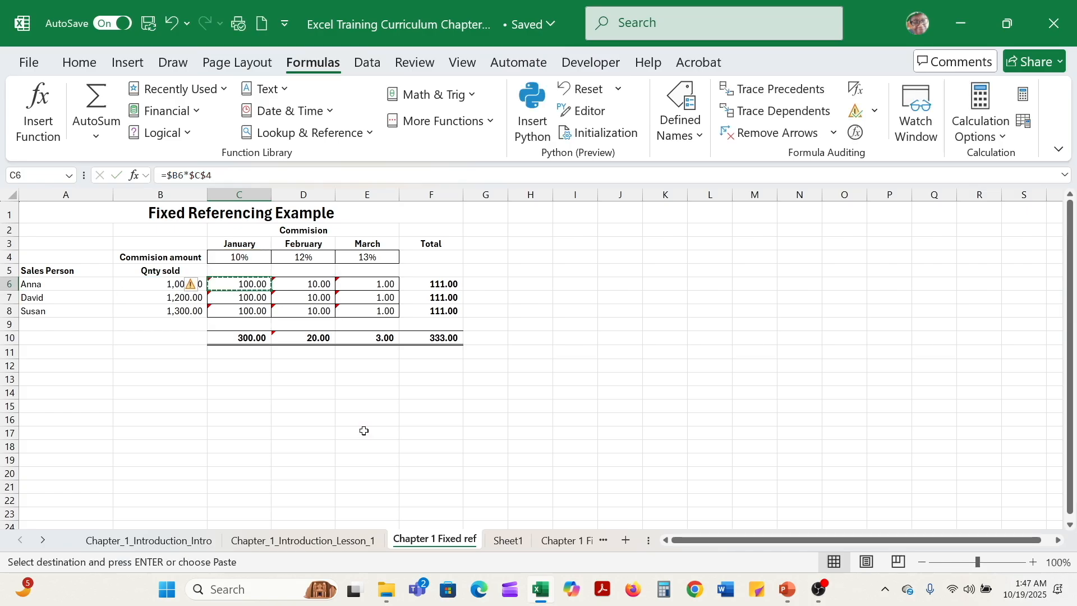
{"action": "key", "text": "Down"}
{"action": "key", "text": "shift+Down"}
{"action": "key", "text": "ctrl+v"}
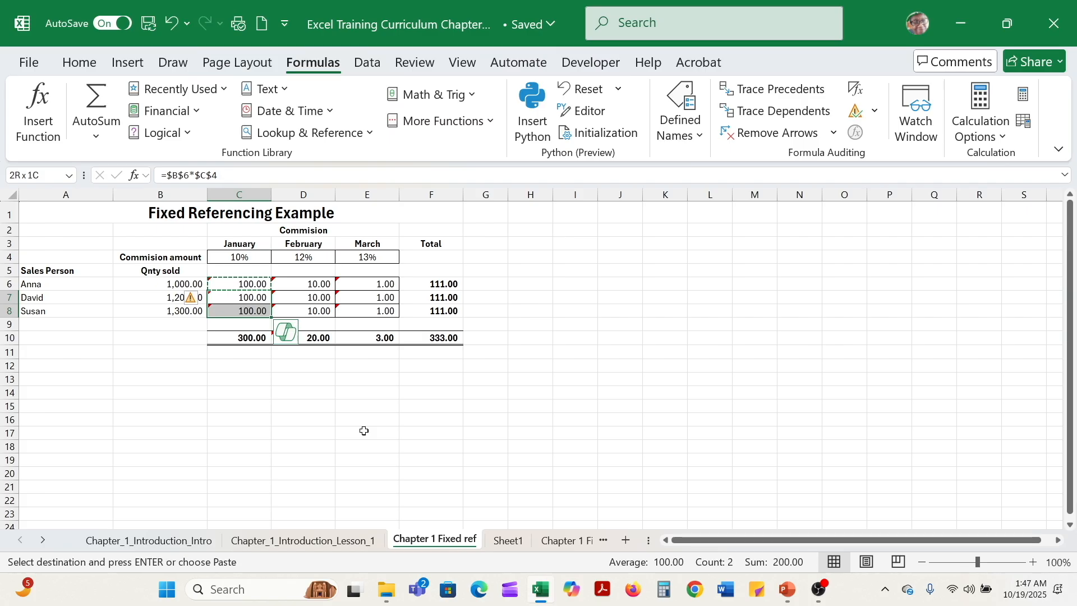
{"action": "key", "text": "Escape"}
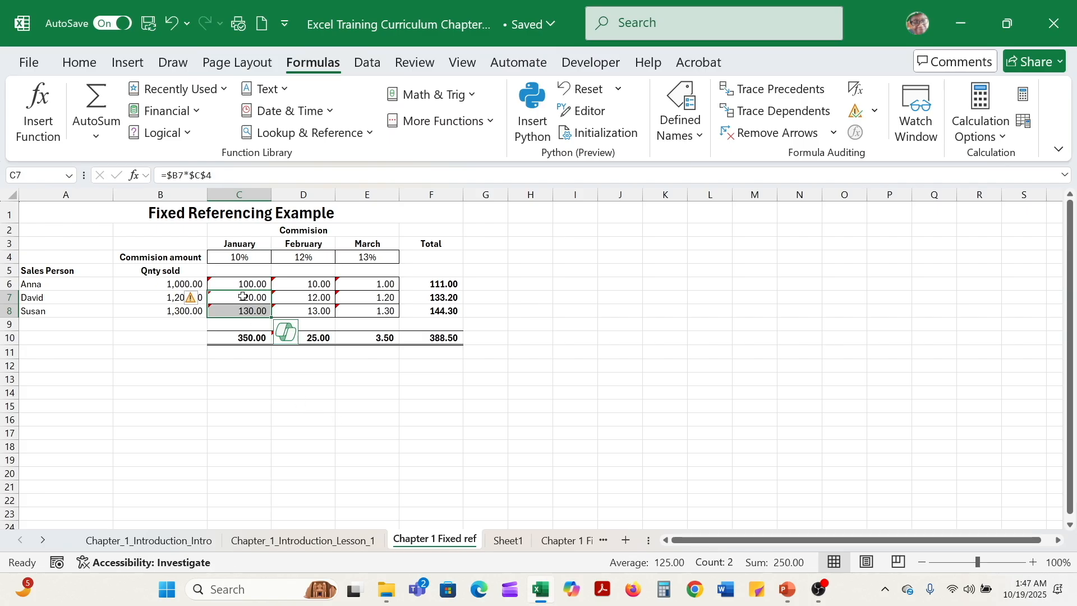
Check the mixed quantity references in C6, C7 and C8, and compare them with February's formula in D6 and the rate in C4.
{"action": "left_click", "coordinate": [233, 281]}
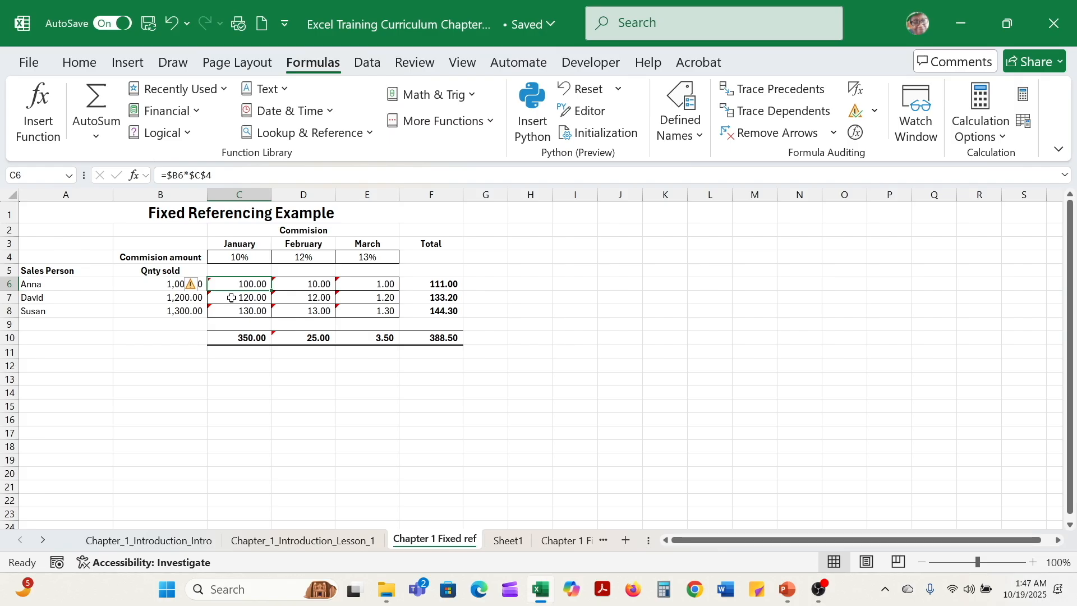
{"action": "left_click", "coordinate": [218, 297]}
{"action": "left_click", "coordinate": [231, 310]}
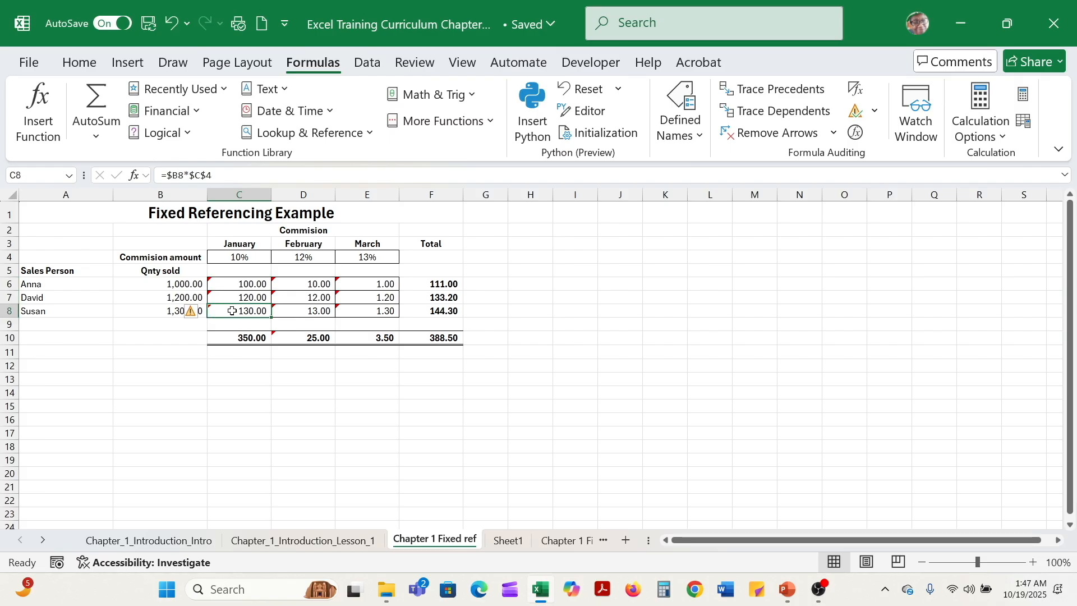
{"action": "left_click", "coordinate": [250, 284]}
{"action": "double_click", "coordinate": [250, 283]}
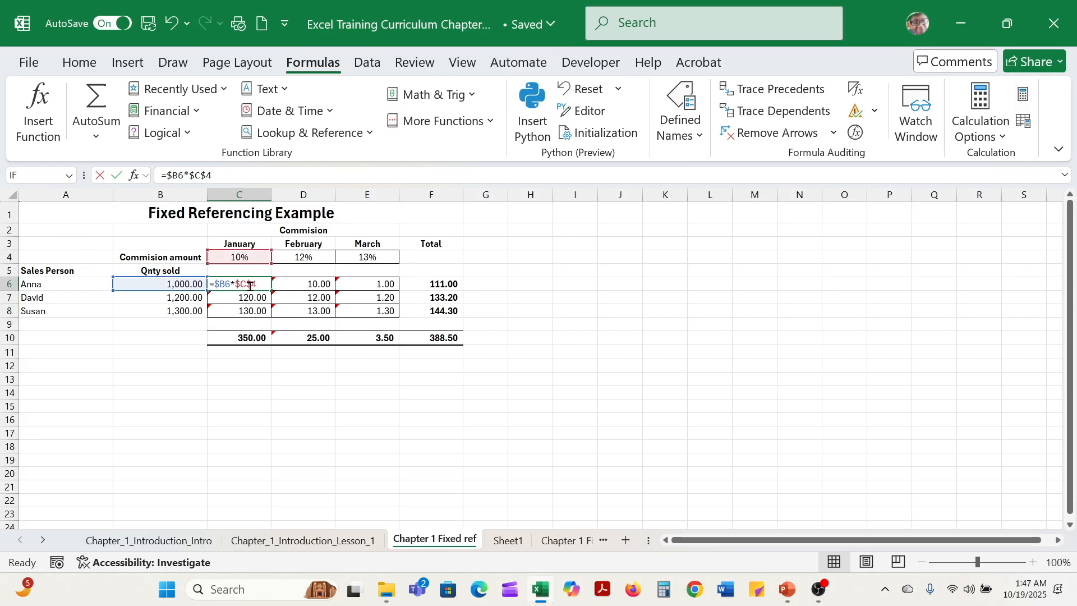
{"action": "key", "text": "Escape"}
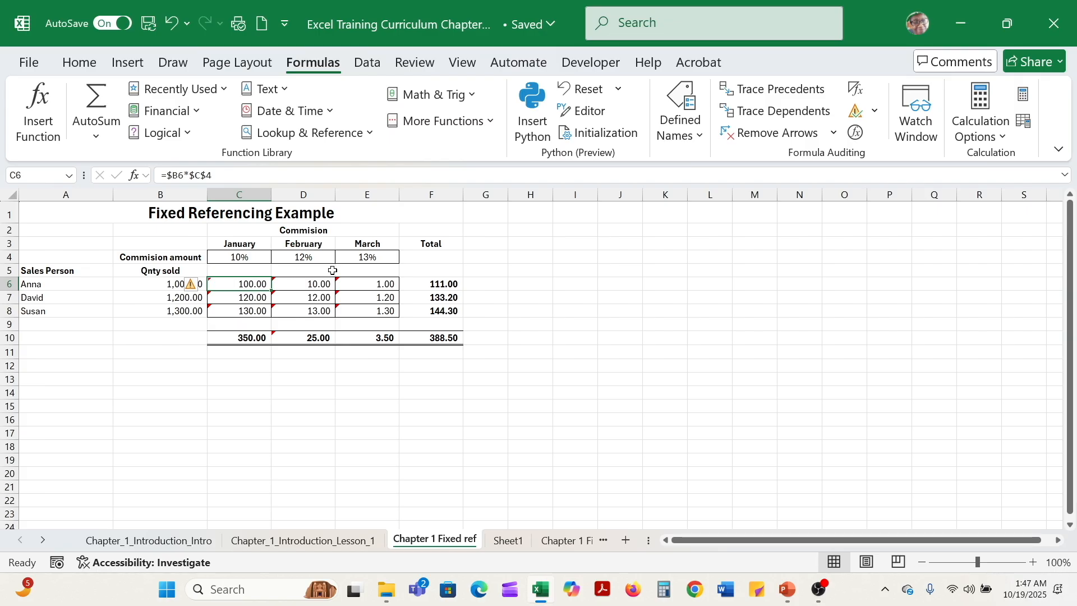
{"action": "left_click", "coordinate": [299, 284]}
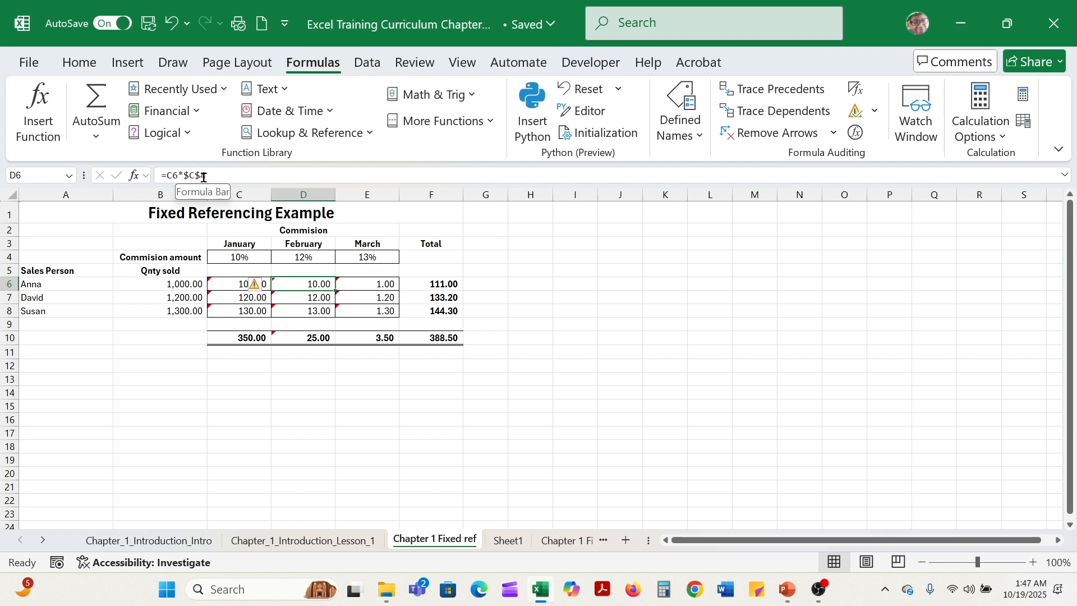
{"action": "left_click", "coordinate": [232, 257]}
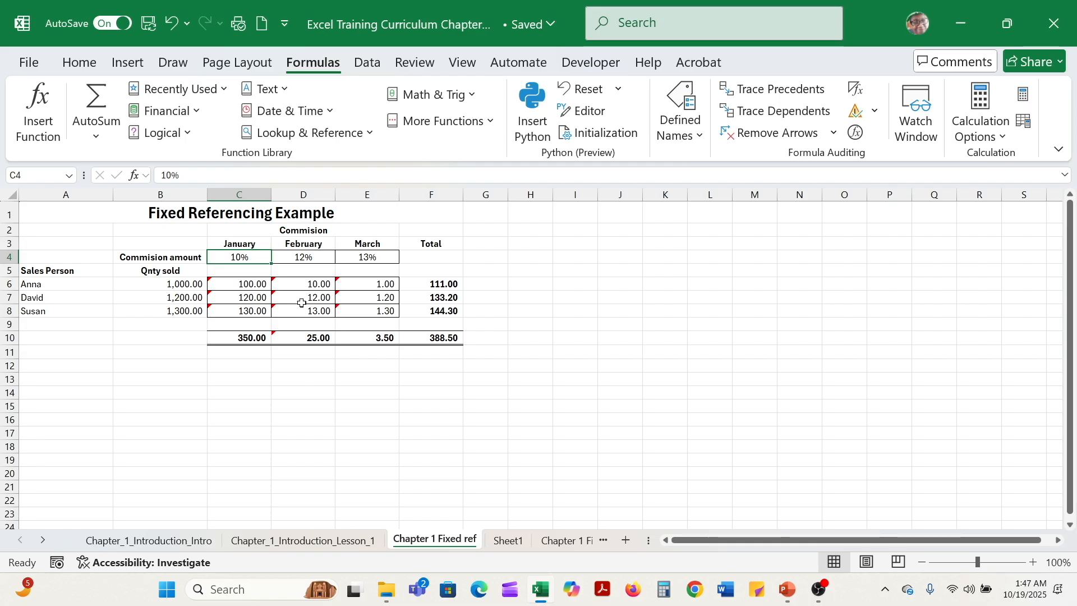
Unlock the column of the commission rate reference in C6 so the formula is =$B6*C$4.
{"action": "left_click", "coordinate": [301, 256]}
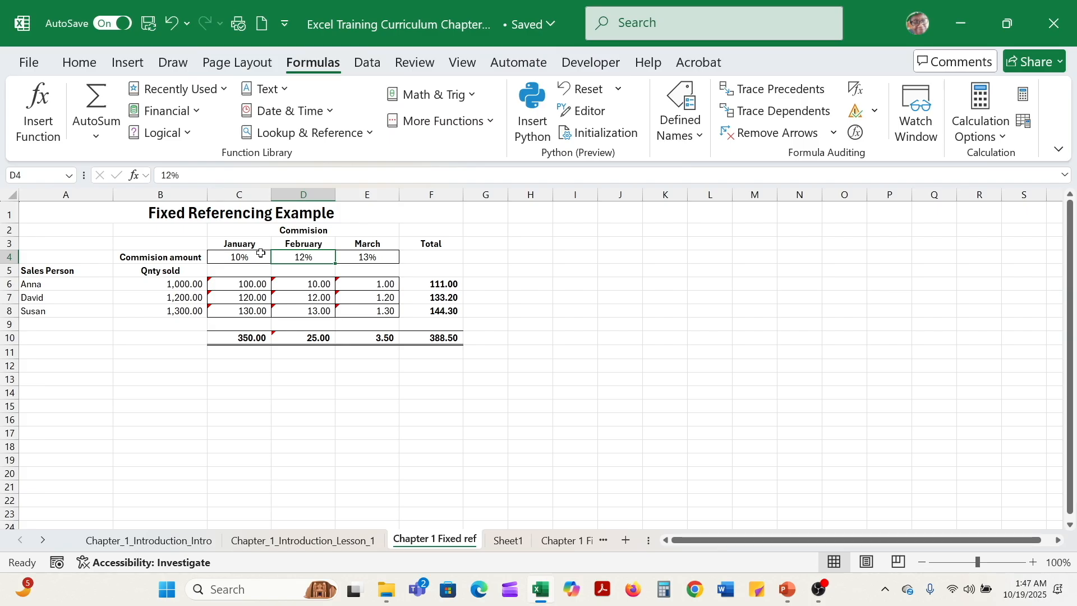
{"action": "left_click", "coordinate": [219, 257]}
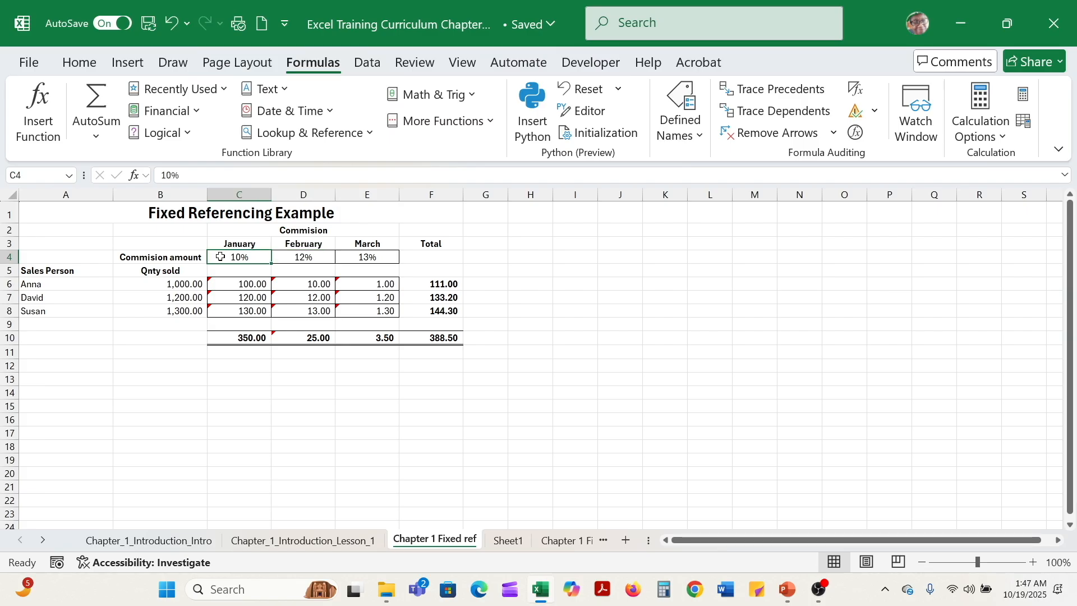
{"action": "left_click", "coordinate": [245, 284]}
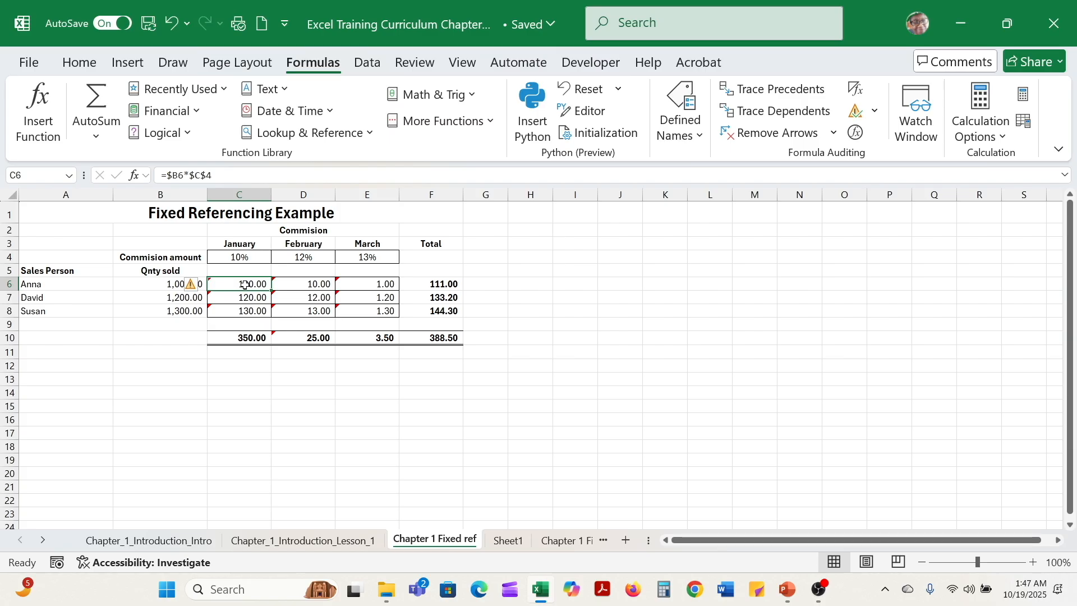
{"action": "left_click", "coordinate": [195, 177]}
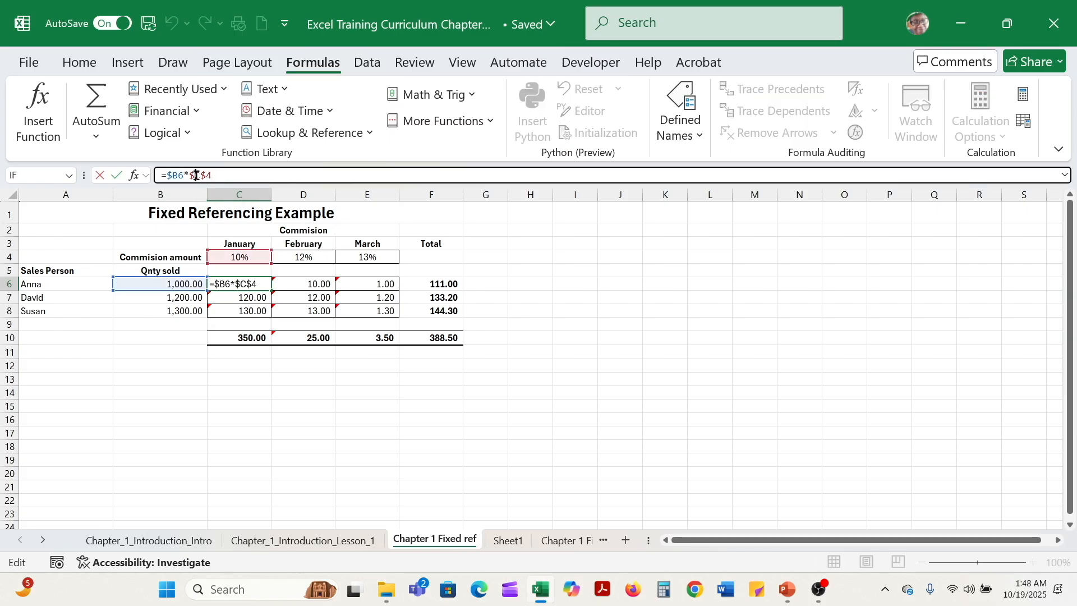
{"action": "key", "text": "BackSpace"}
{"action": "type", "text": "$"}
{"action": "key", "text": "Return"}
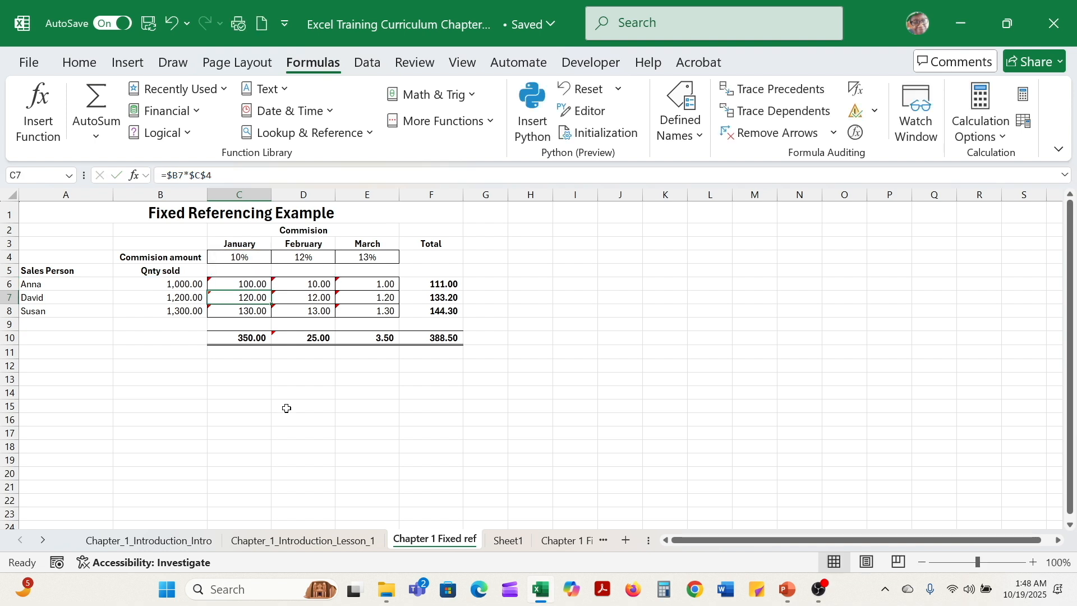
Copy the January commission formula with the row-locked rate reference from C6 into C7:C8.
{"action": "left_click", "coordinate": [251, 284]}
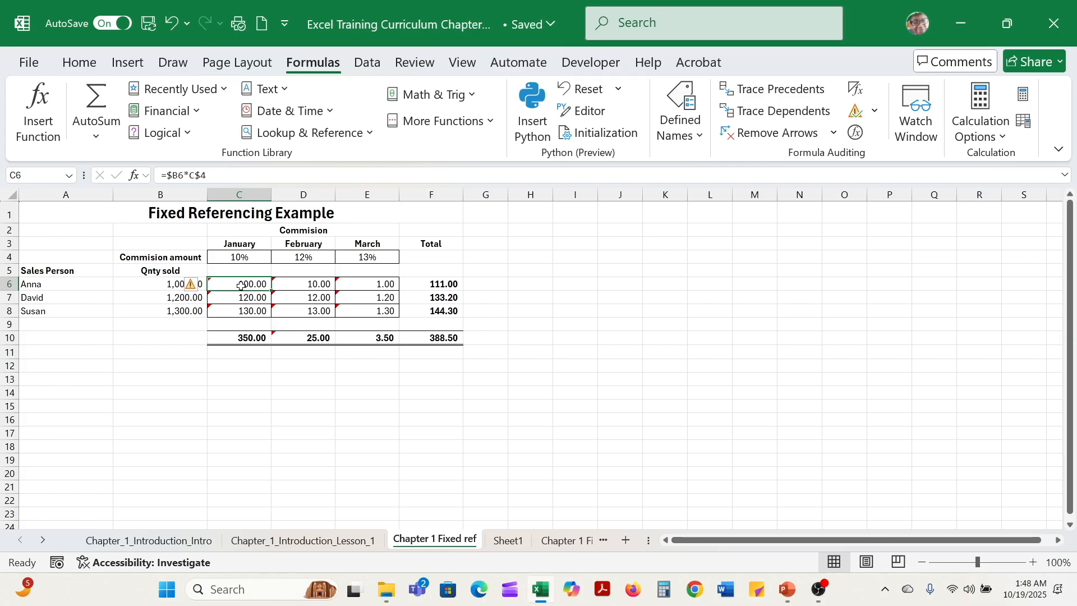
{"action": "key", "text": "ctrl+c"}
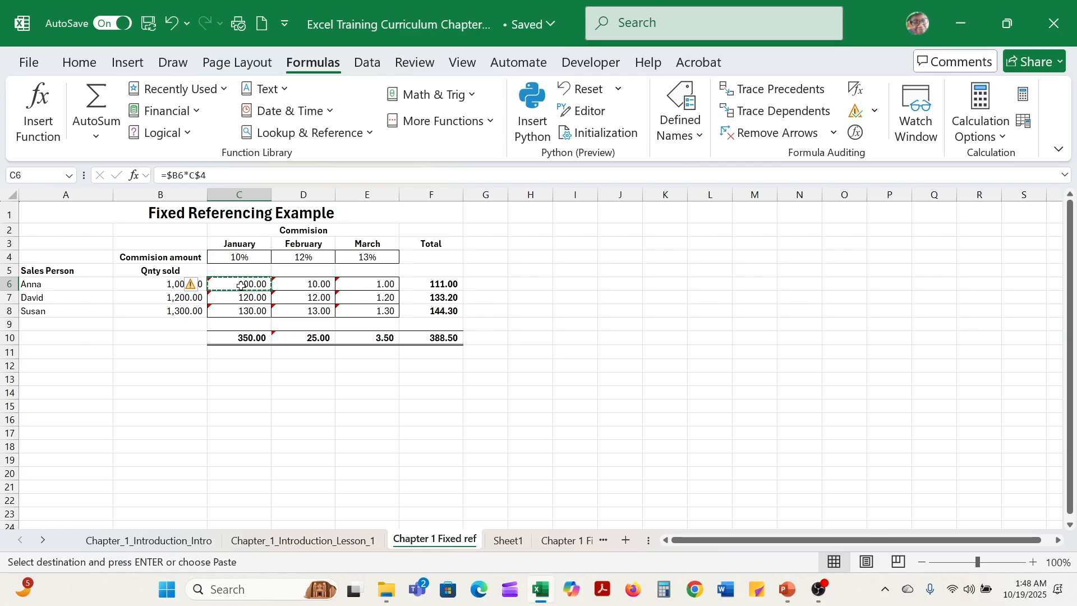
{"action": "key", "text": "Down"}
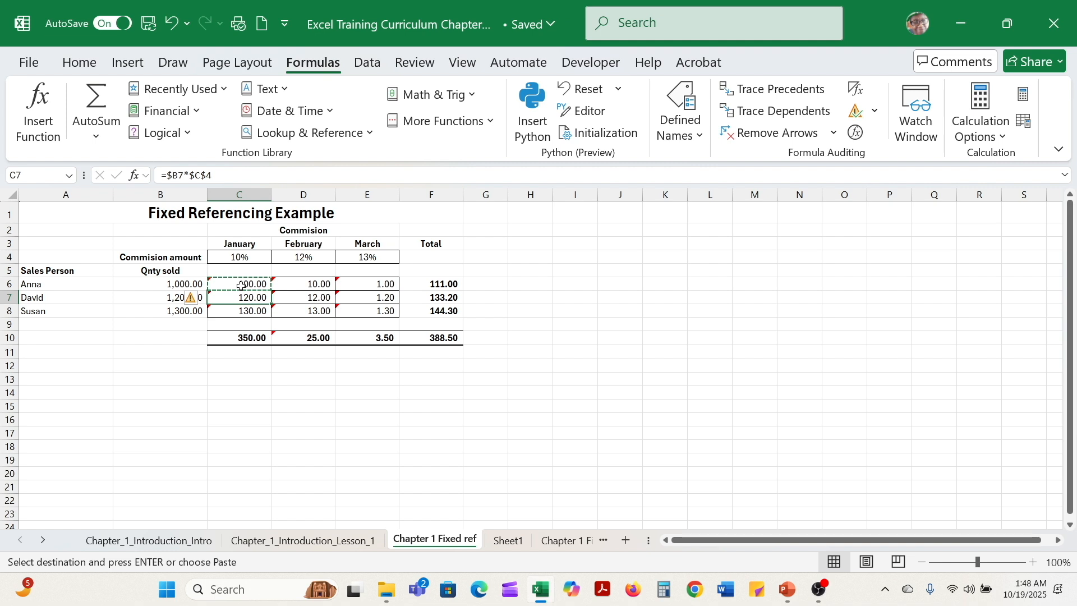
{"action": "key", "text": "shift+Down"}
{"action": "key", "text": "ctrl+v"}
{"action": "key", "text": "Escape"}
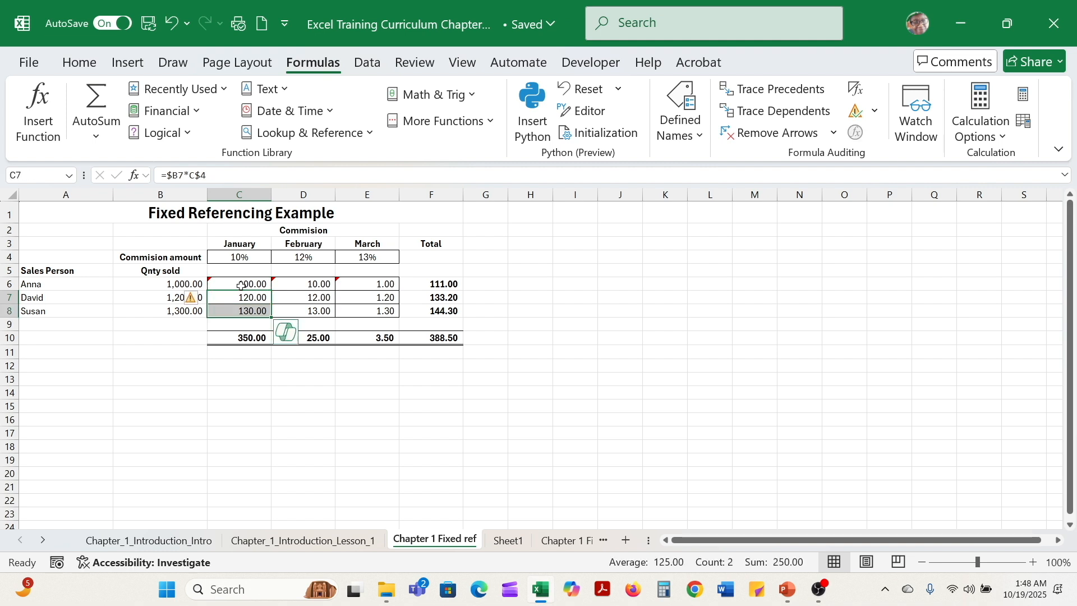
Check the quantity and rate references in C6, C7 and C8 against the quantity in B8.
{"action": "left_click", "coordinate": [241, 285]}
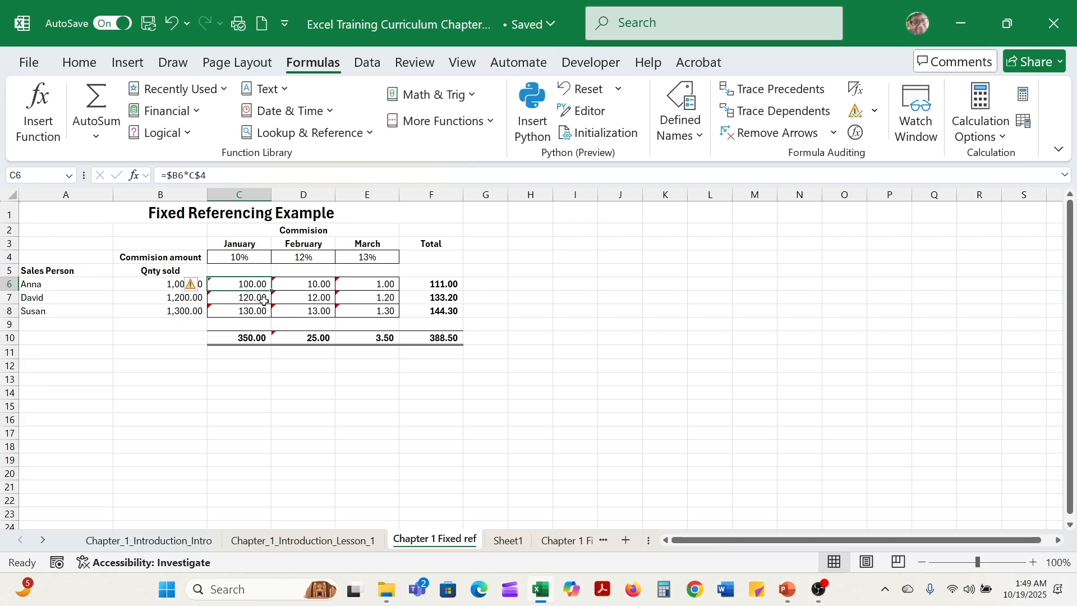
{"action": "left_click", "coordinate": [261, 299]}
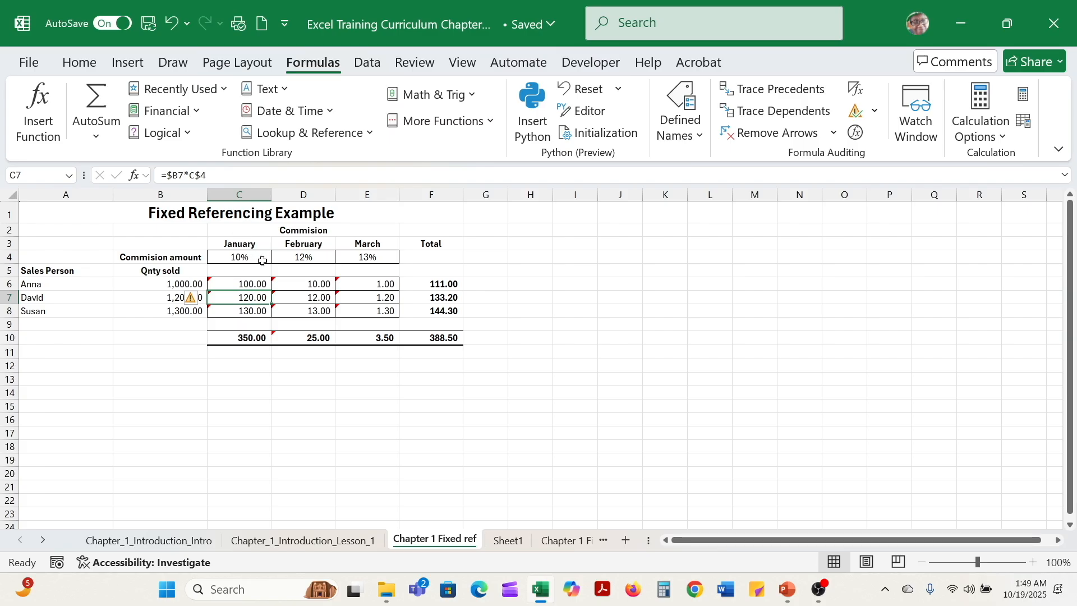
{"action": "left_click", "coordinate": [255, 308]}
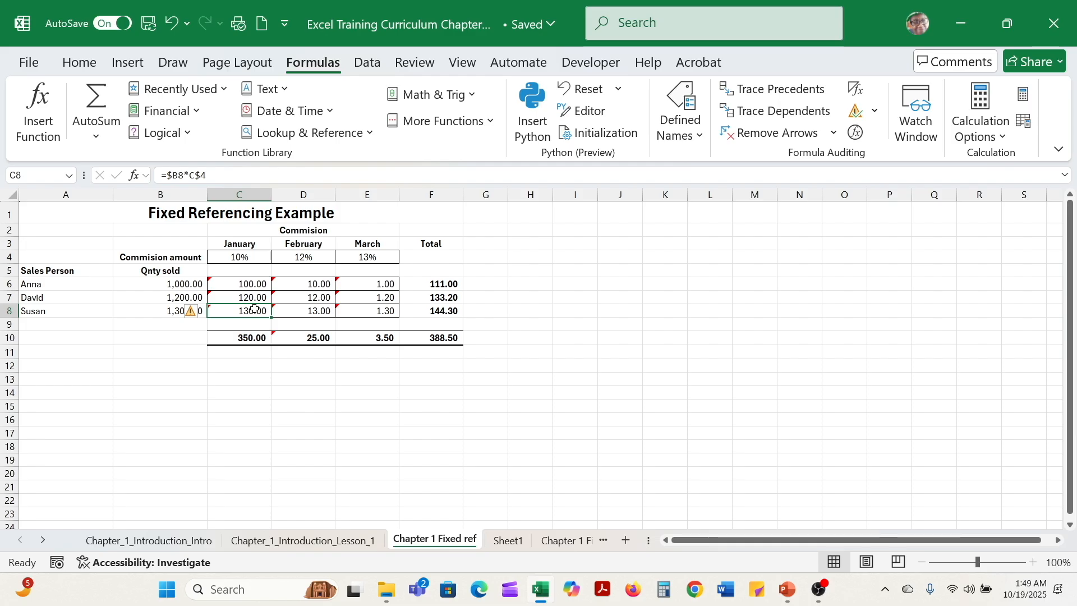
{"action": "left_click", "coordinate": [172, 311]}
{"action": "left_click", "coordinate": [218, 310]}
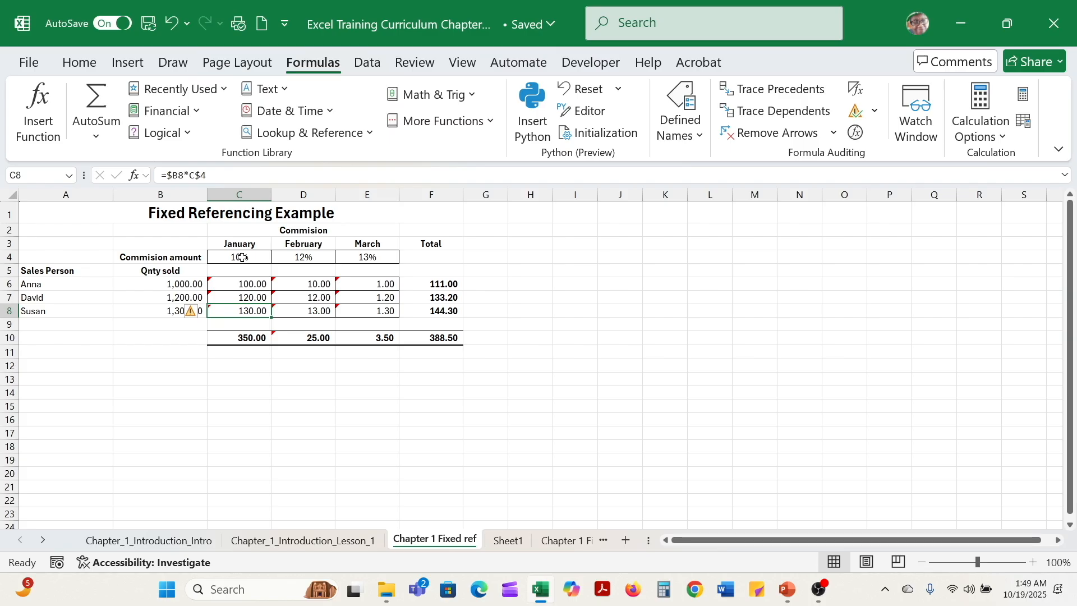
Copy the January commission formulas in C6:C8 across to February and March in D6:E8.
{"action": "left_click", "coordinate": [245, 289]}
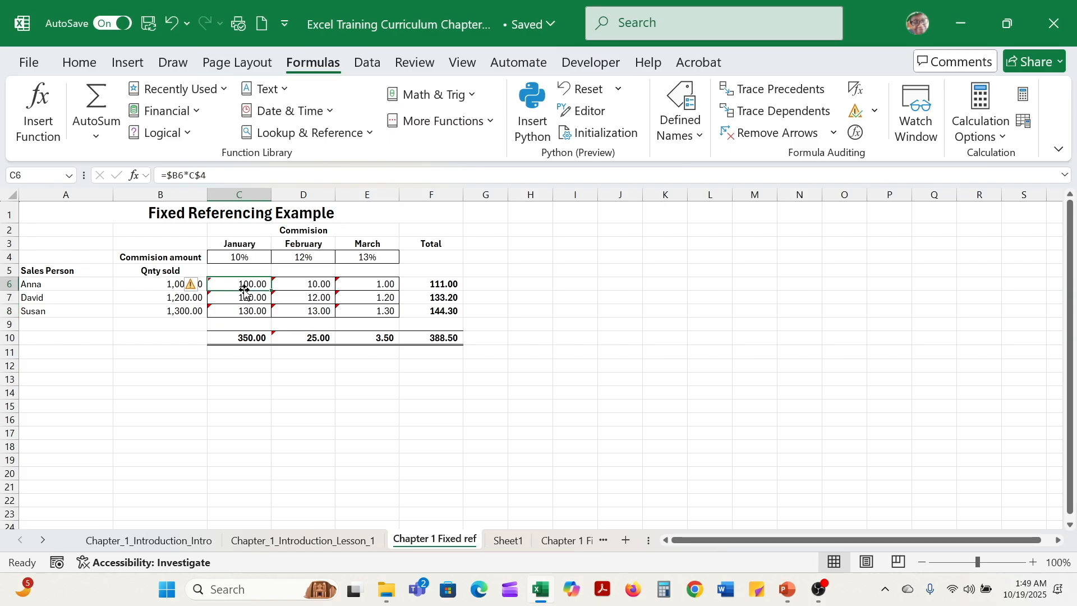
{"action": "left_click_drag", "start_coordinate": [245, 289], "coordinate": [243, 310]}
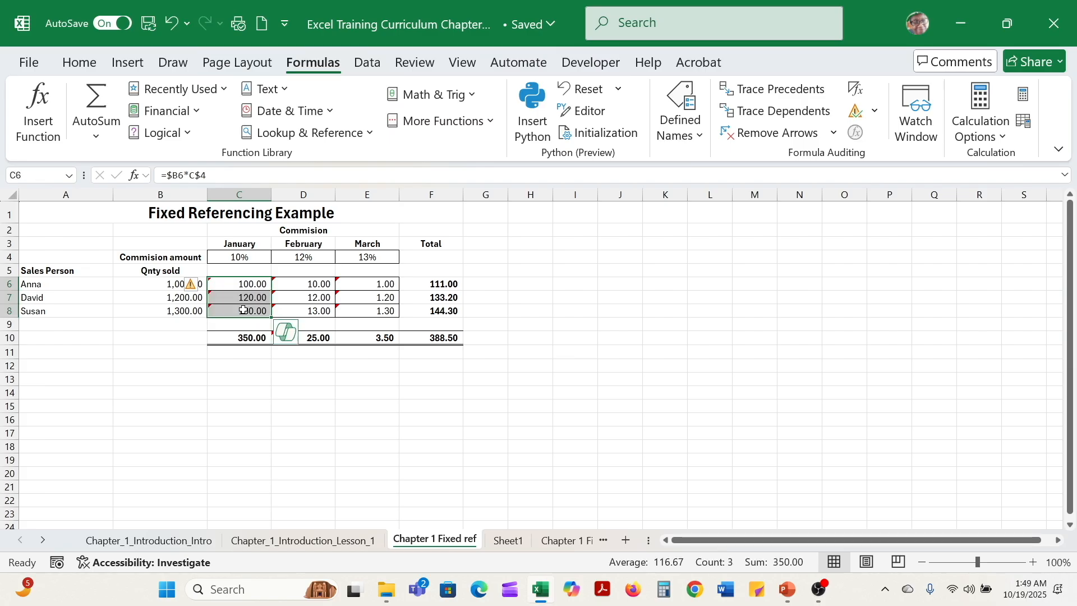
{"action": "key", "text": "ctrl+c"}
{"action": "key", "text": "Right"}
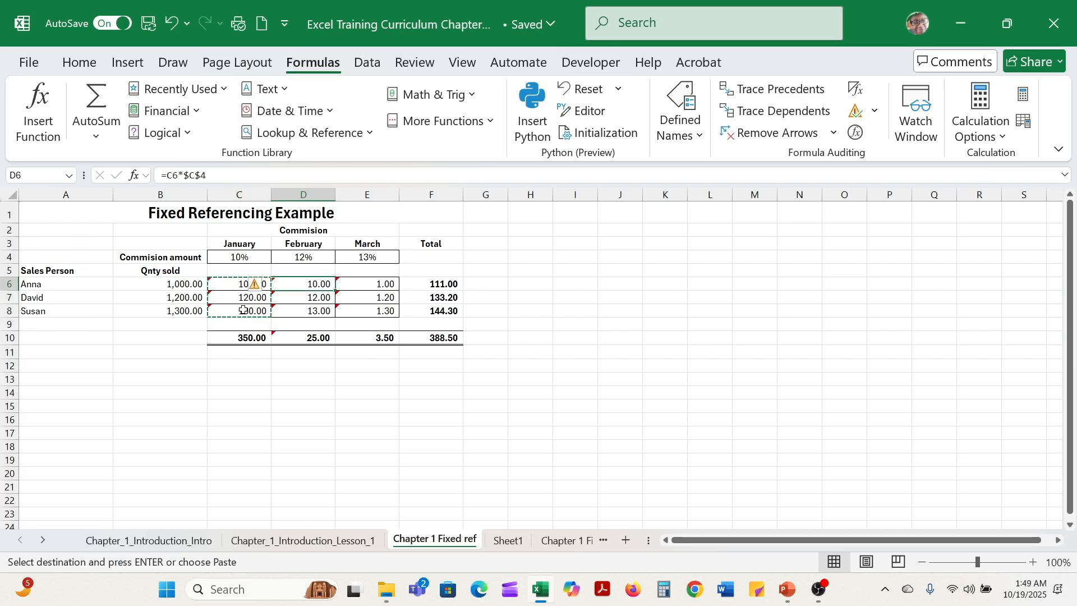
{"action": "key", "text": "shift+Right"}
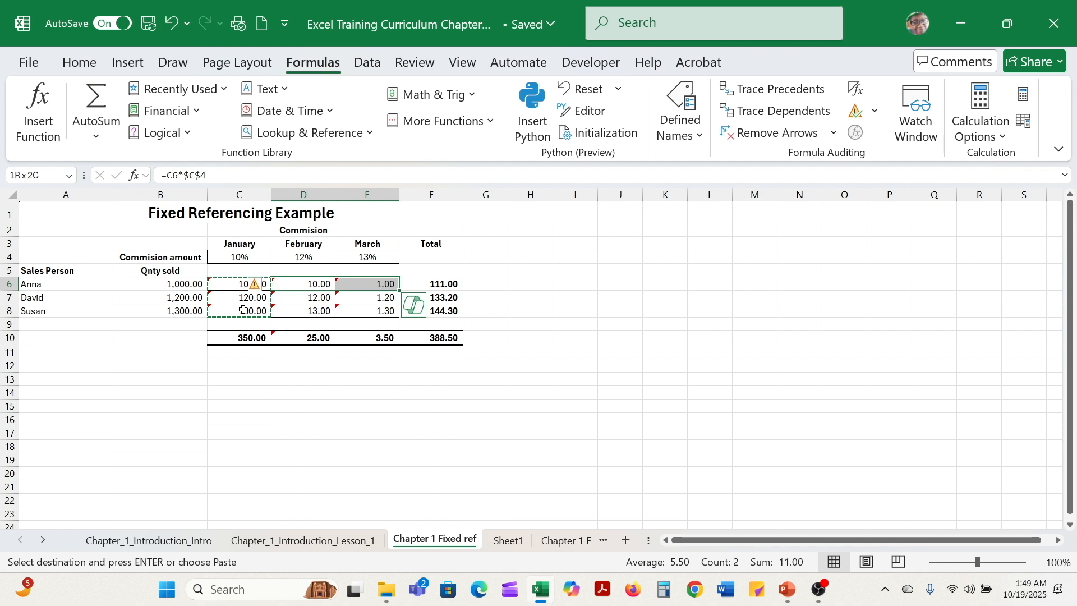
{"action": "key", "text": "shift+Down"}
{"action": "key", "text": "shift+Down"}
{"action": "key", "text": "Return"}
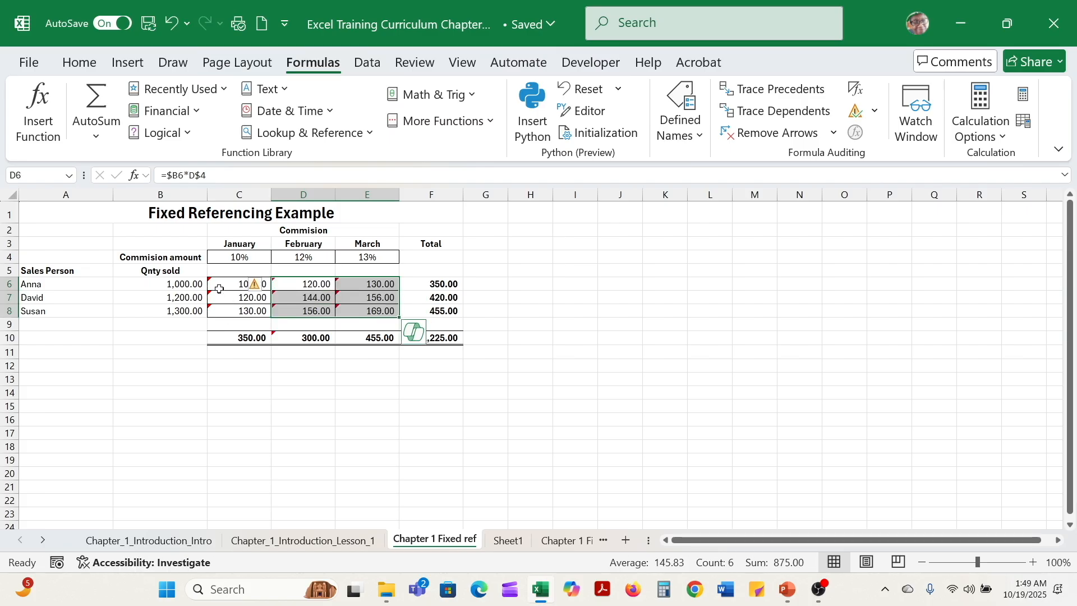
Examine how the mixed references shift across January, February and March for each salesperson in C6:E8.
{"action": "left_click", "coordinate": [220, 289]}
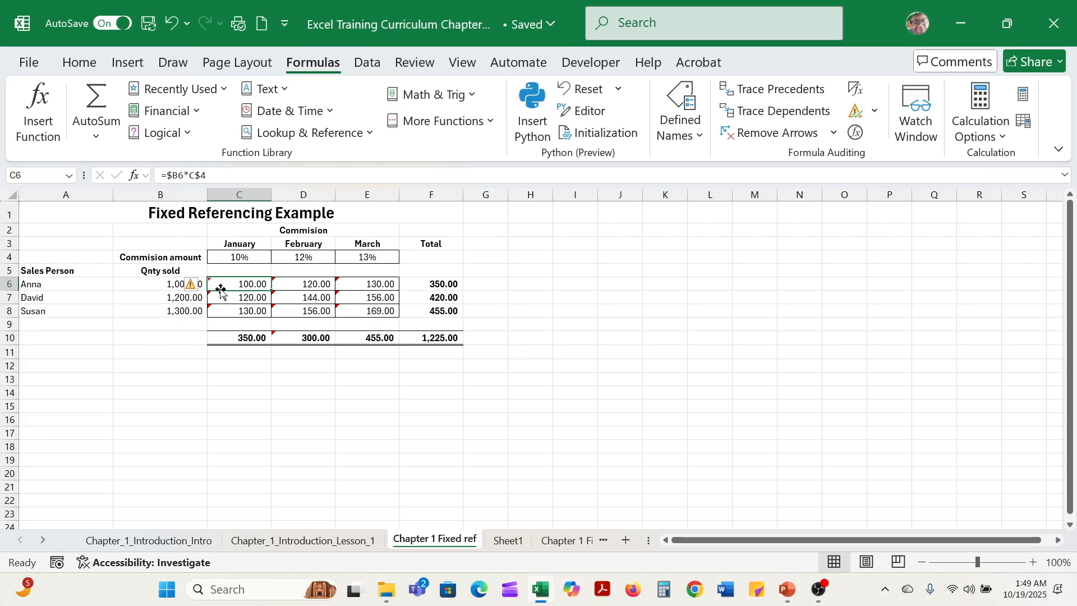
{"action": "left_click", "coordinate": [283, 284]}
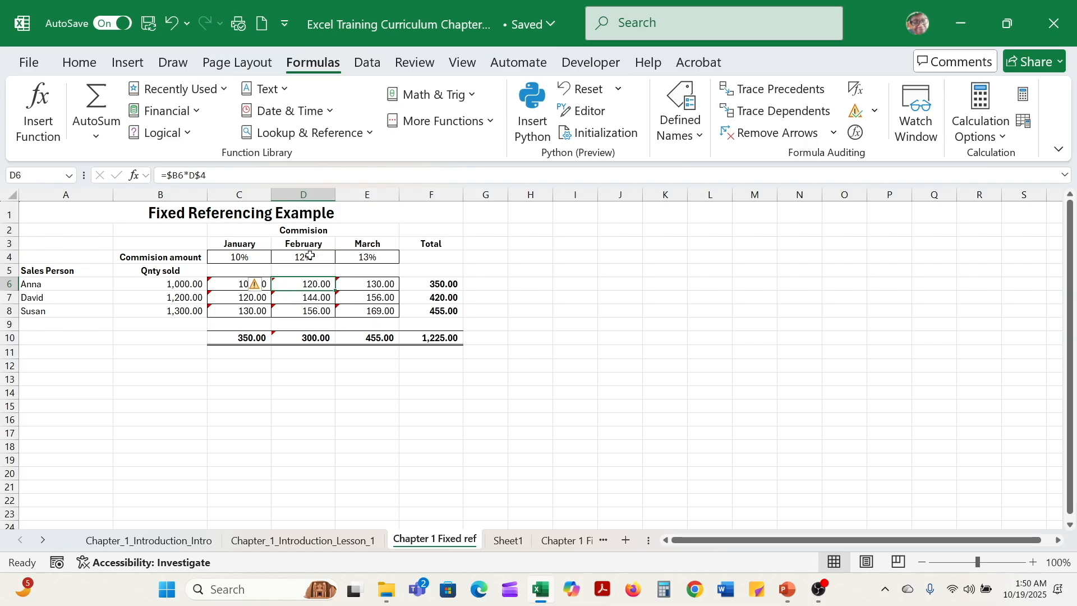
{"action": "left_click", "coordinate": [360, 289]}
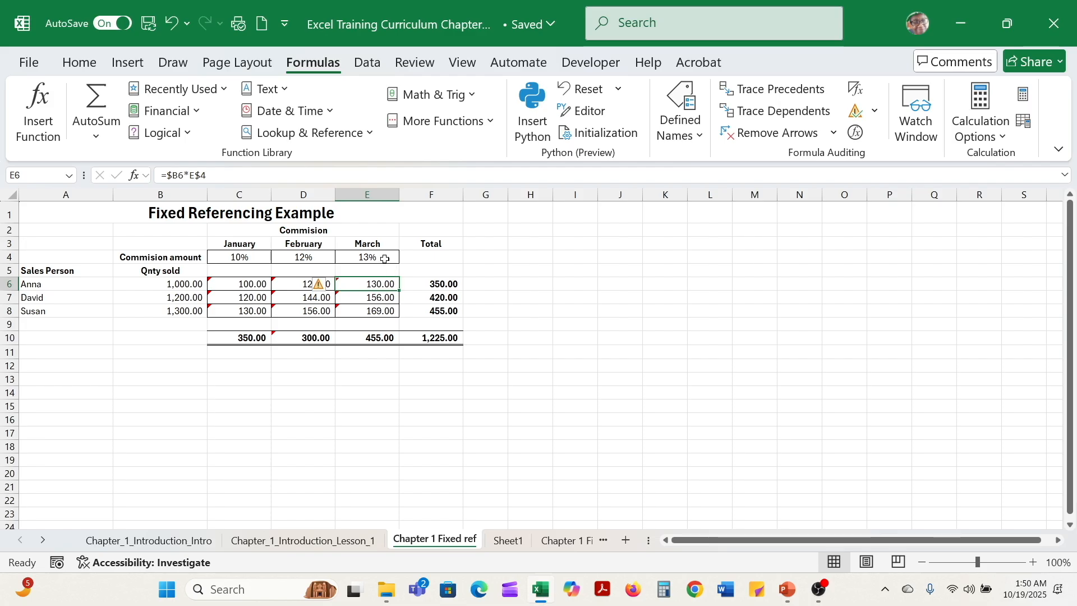
{"action": "left_click", "coordinate": [254, 296]}
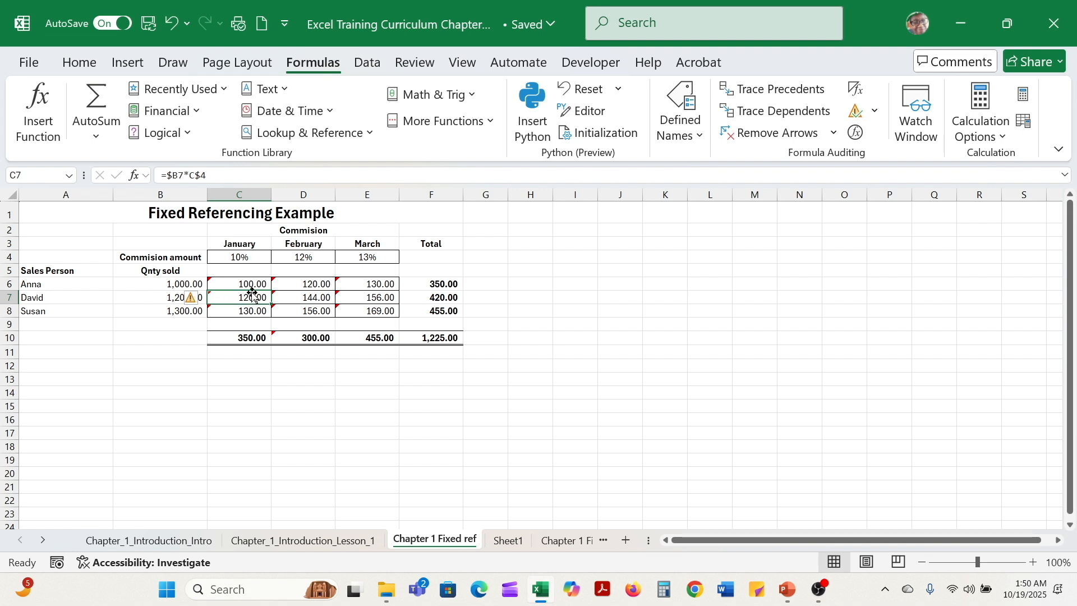
{"action": "left_click", "coordinate": [307, 296]}
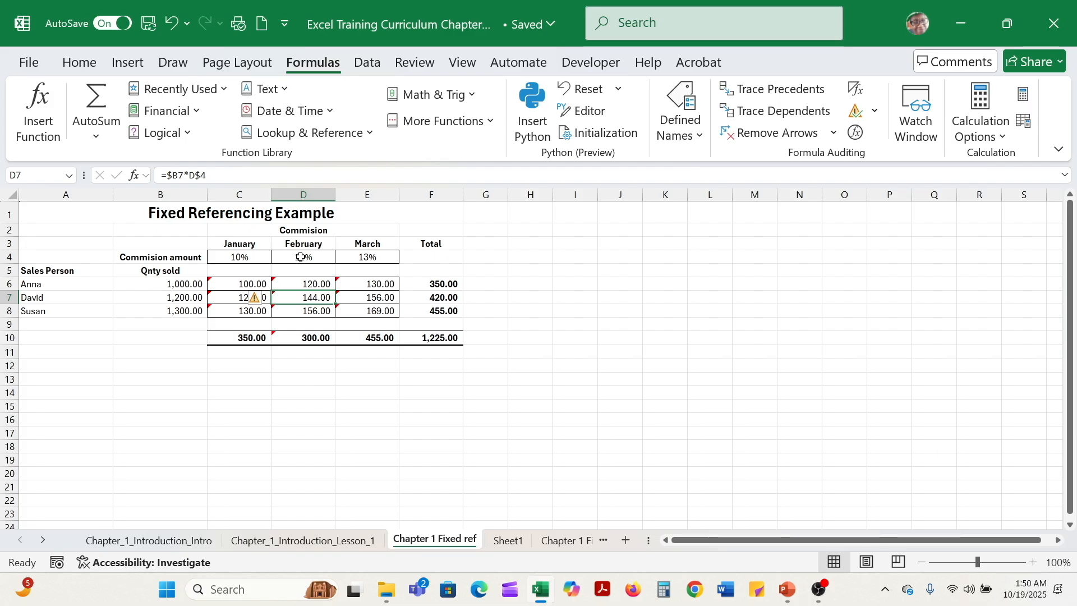
{"action": "left_click", "coordinate": [368, 301]}
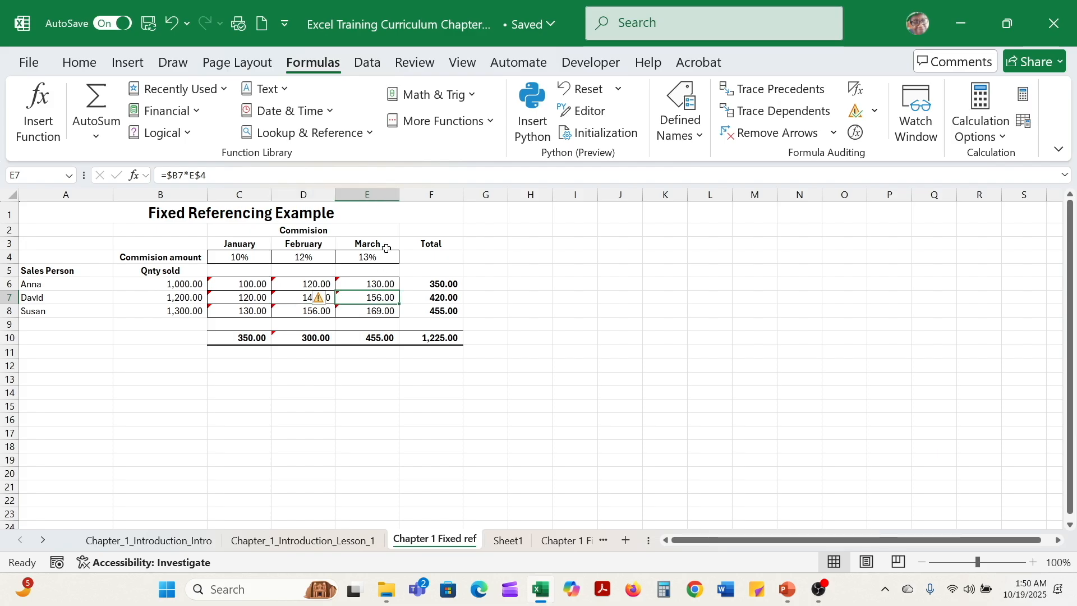
{"action": "left_click", "coordinate": [240, 310]}
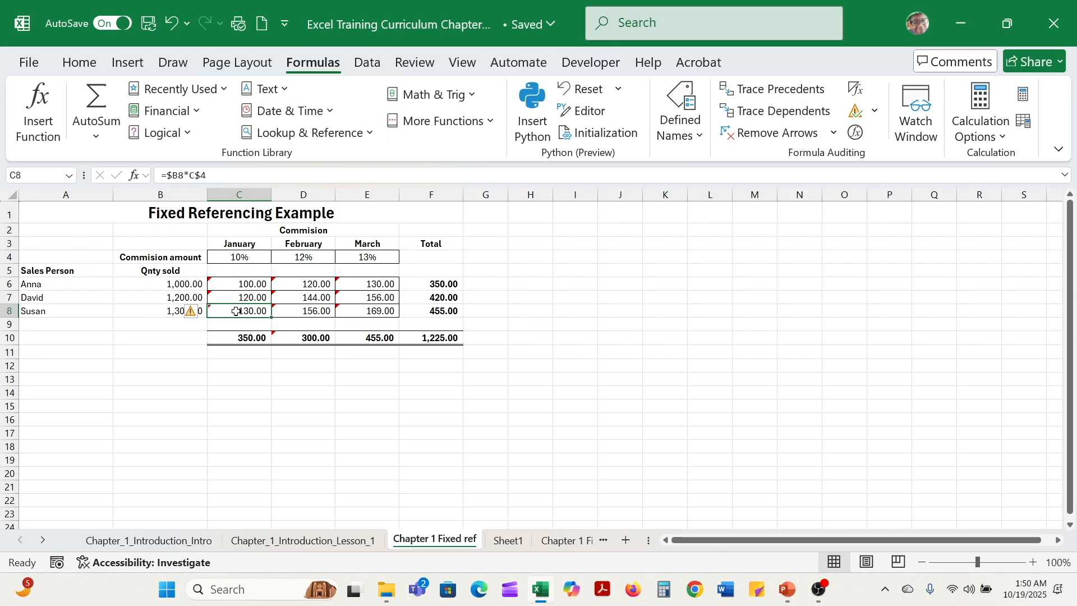
{"action": "left_click", "coordinate": [316, 315]}
{"action": "left_click", "coordinate": [371, 317]}
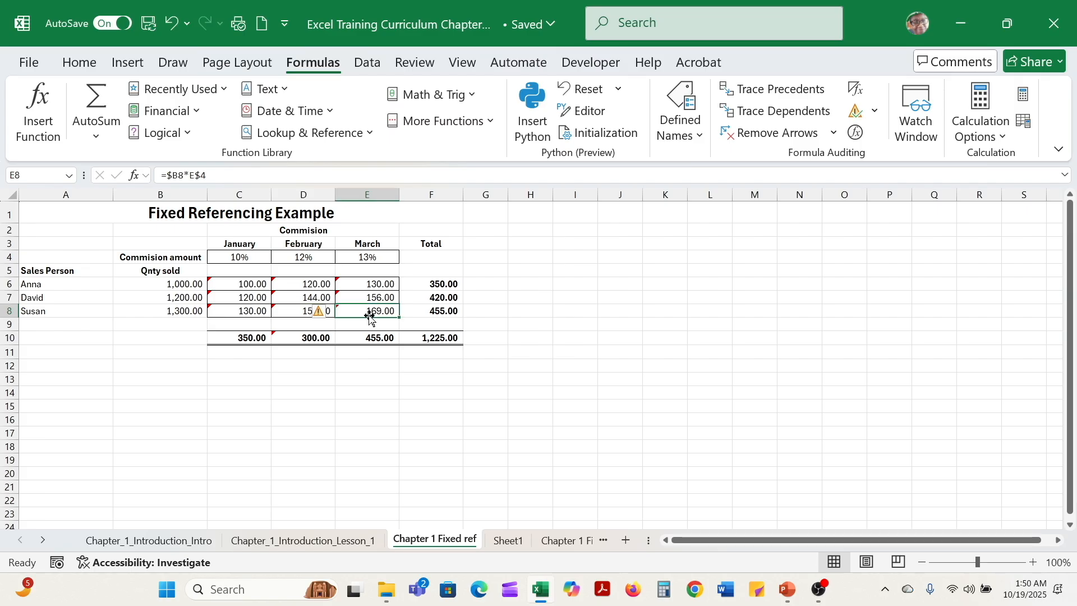
Review the salesperson totals in F6:F8 and the monthly and grand totals in row 10, then recheck B6 and the C6 formula.
{"action": "left_click", "coordinate": [449, 287]}
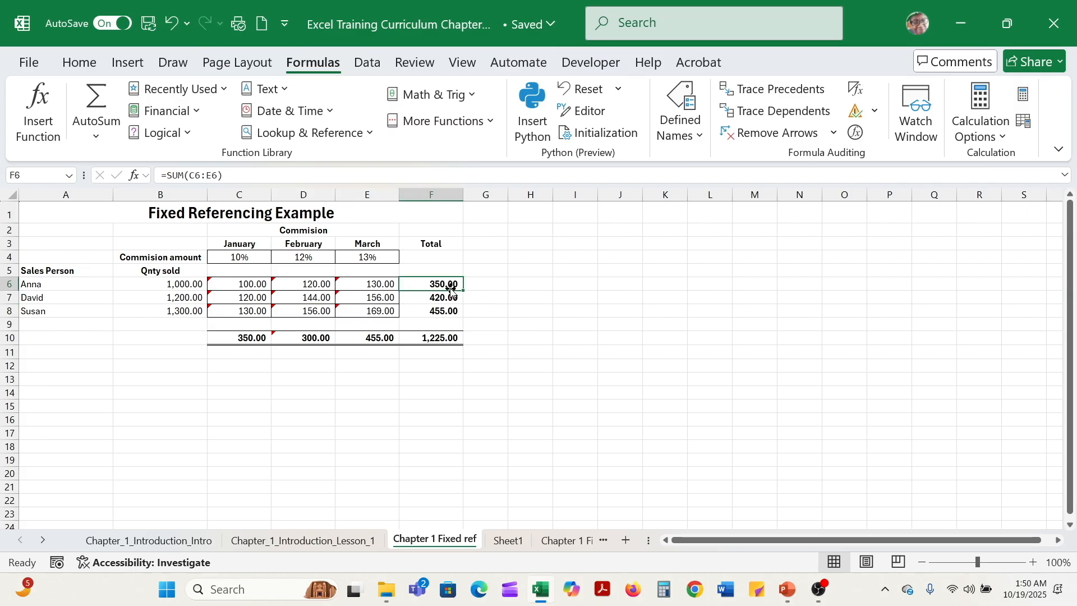
{"action": "left_click", "coordinate": [447, 297]}
{"action": "left_click", "coordinate": [443, 310]}
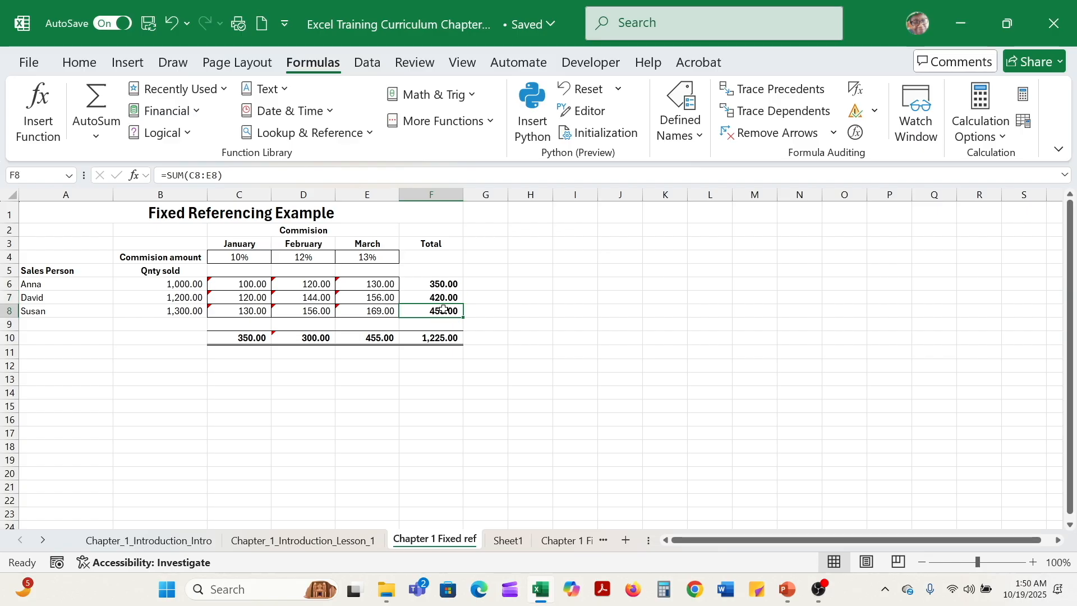
{"action": "left_click", "coordinate": [238, 338]}
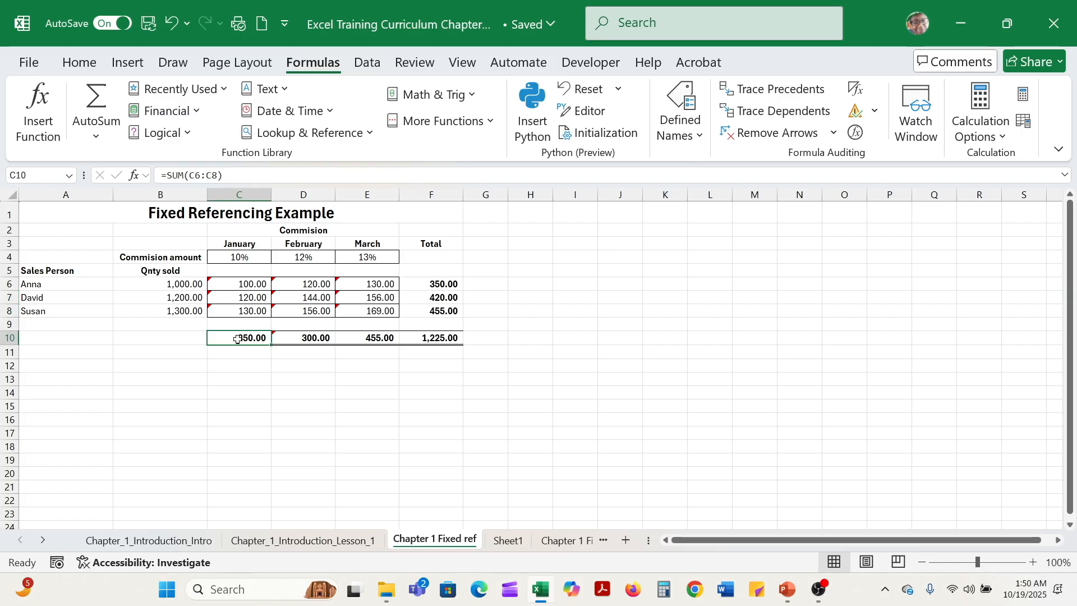
{"action": "left_click", "coordinate": [307, 339]}
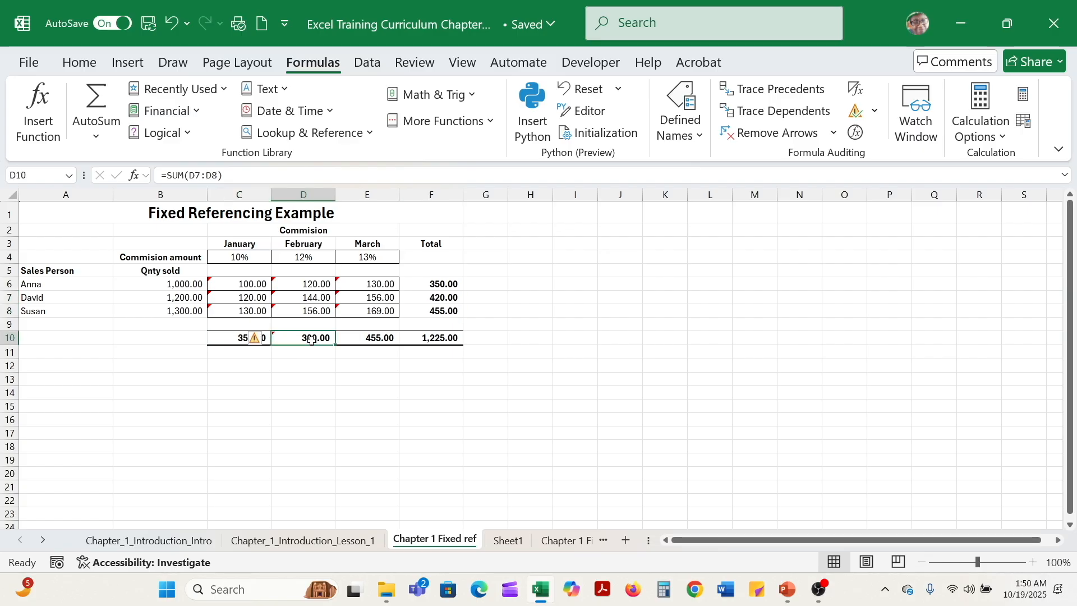
{"action": "left_click", "coordinate": [439, 283]}
{"action": "left_click", "coordinate": [433, 340]}
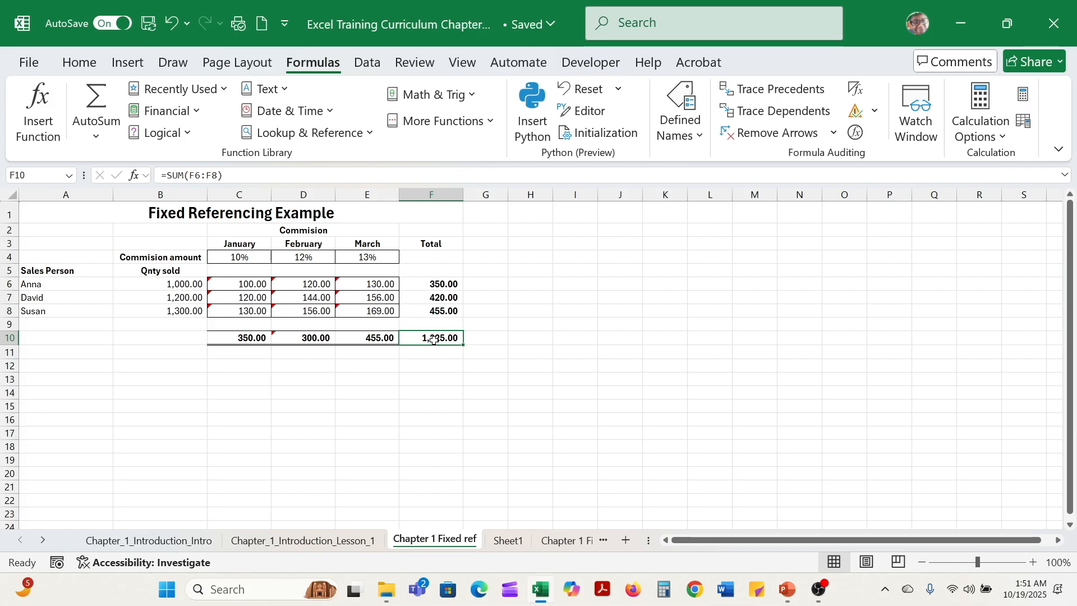
{"action": "left_click", "coordinate": [179, 285]}
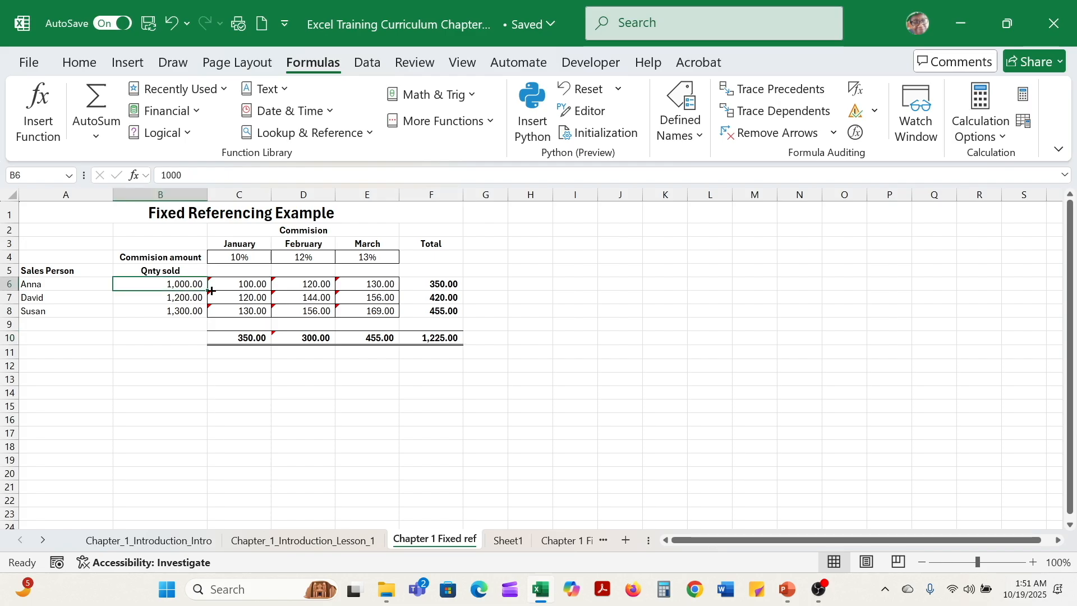
{"action": "left_click", "coordinate": [235, 289]}
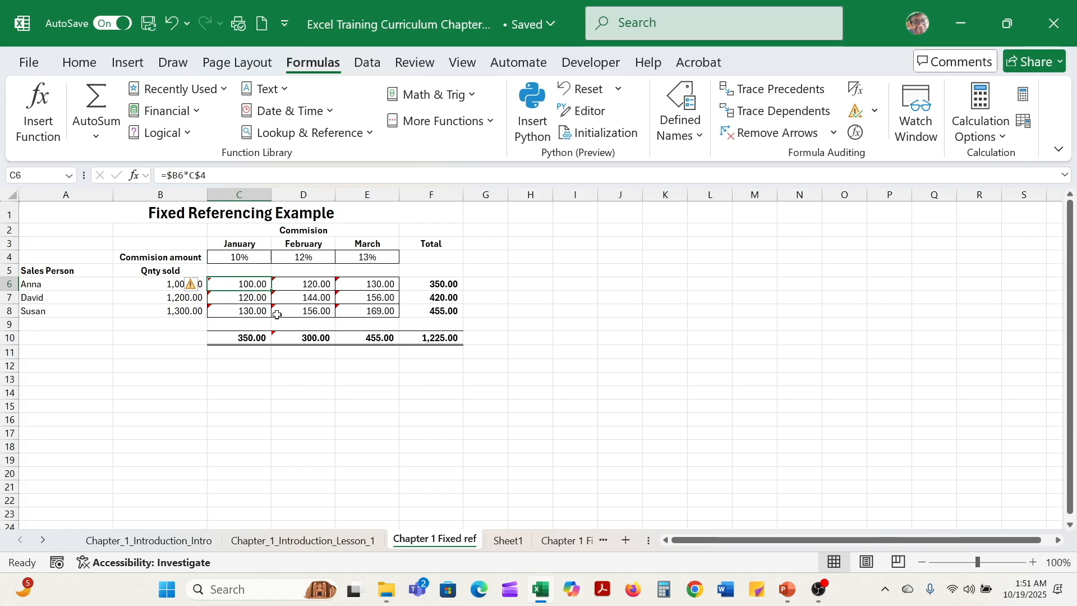
Open the Chapter 1 Fixed Ref example sheet and select the commission rate in C1.
{"action": "left_click", "coordinate": [563, 541]}
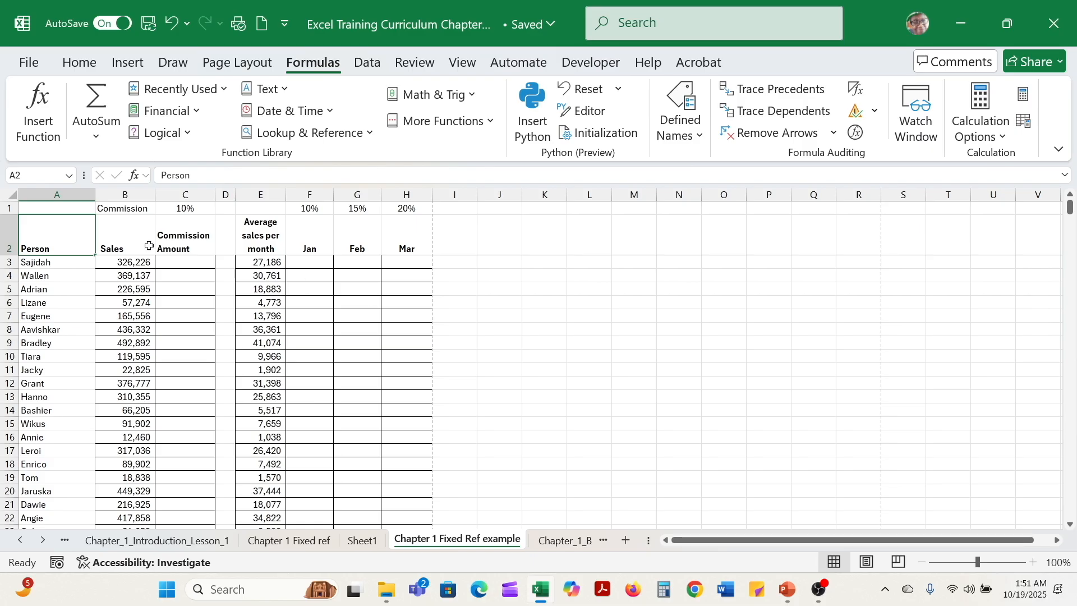
{"action": "left_click", "coordinate": [181, 208]}
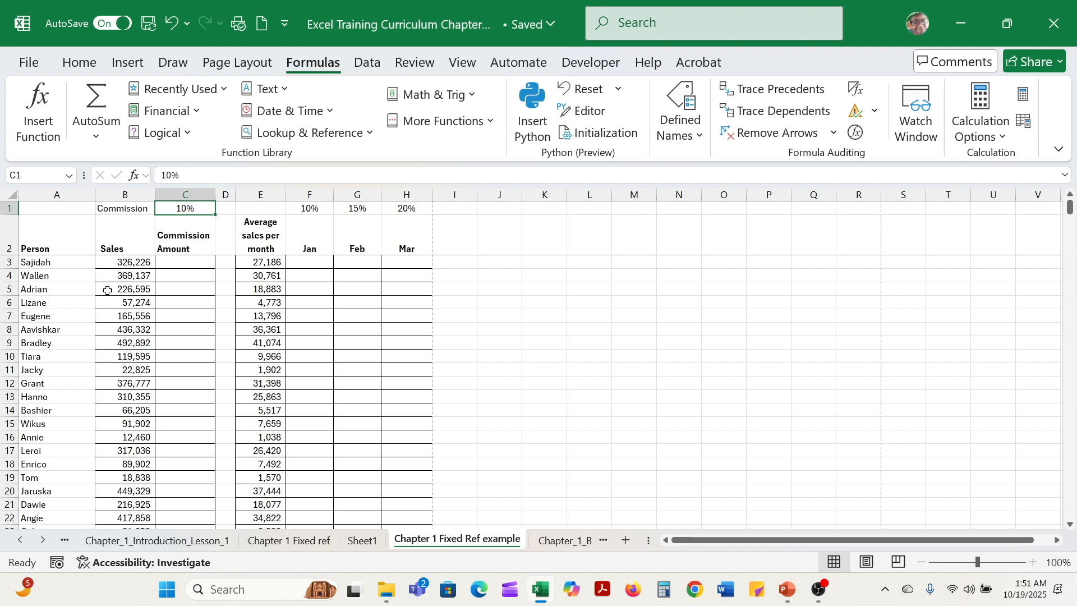
Check how far the Sales data extends in column B, from B3 to the last row, and return to B3.
{"action": "left_click", "coordinate": [134, 264]}
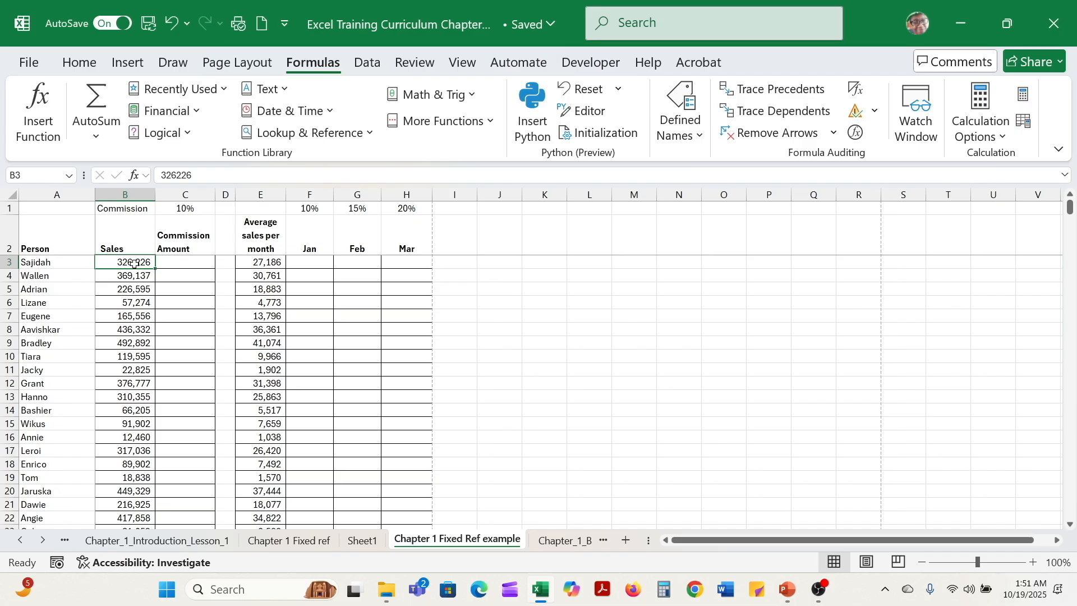
{"action": "key", "text": "ctrl+shift+Down"}
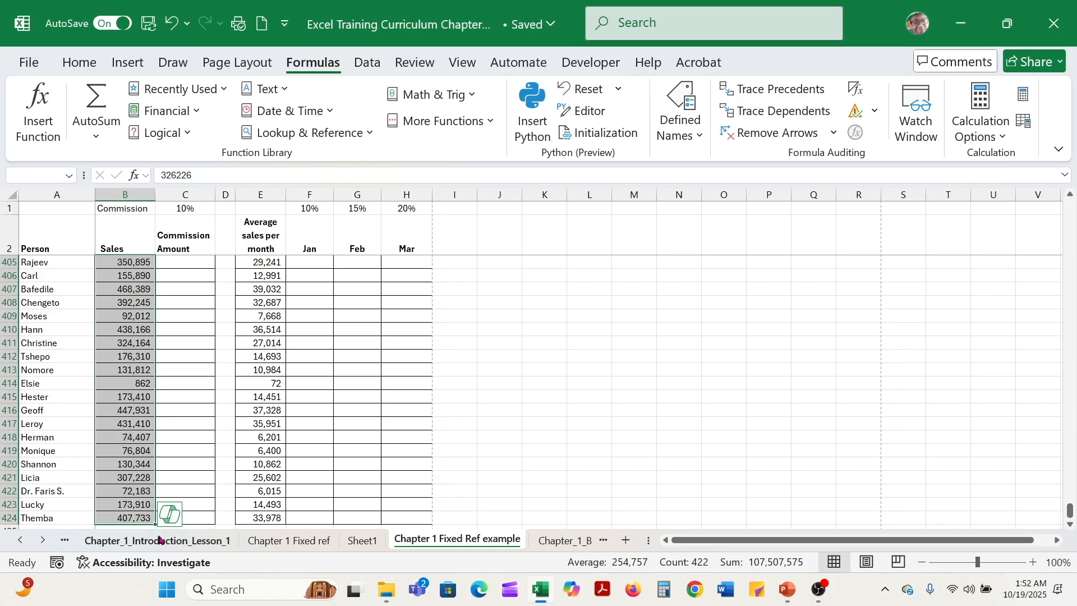
{"action": "key", "text": "ctrl+Up"}
{"action": "key", "text": "Down"}
{"action": "key", "text": "ctrl+Down"}
{"action": "key", "text": "ctrl+Down"}
{"action": "key", "text": "ctrl+Up"}
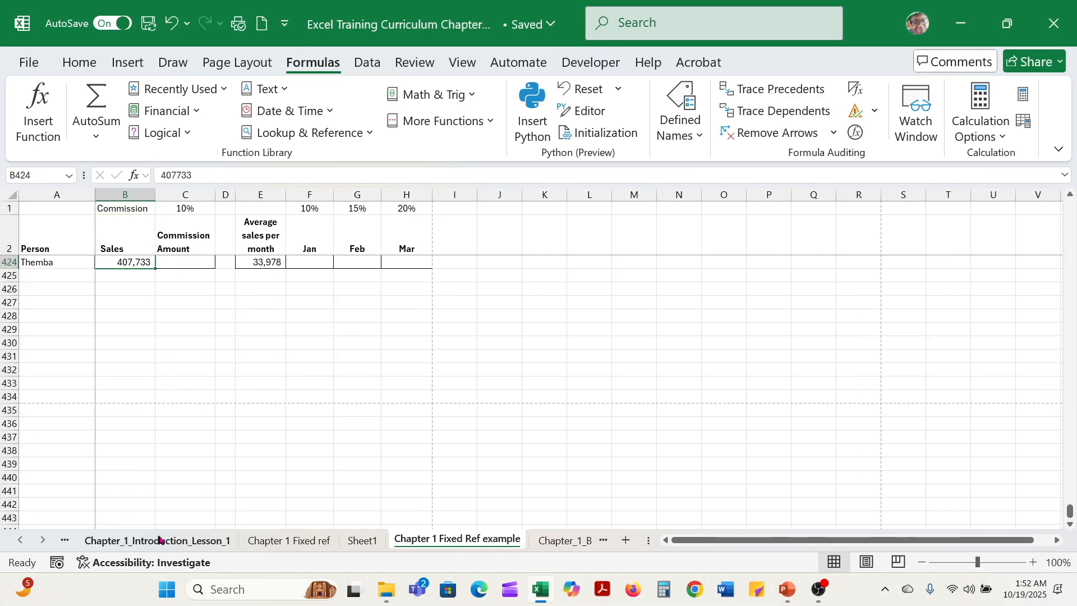
{"action": "key", "text": "ctrl+Up"}
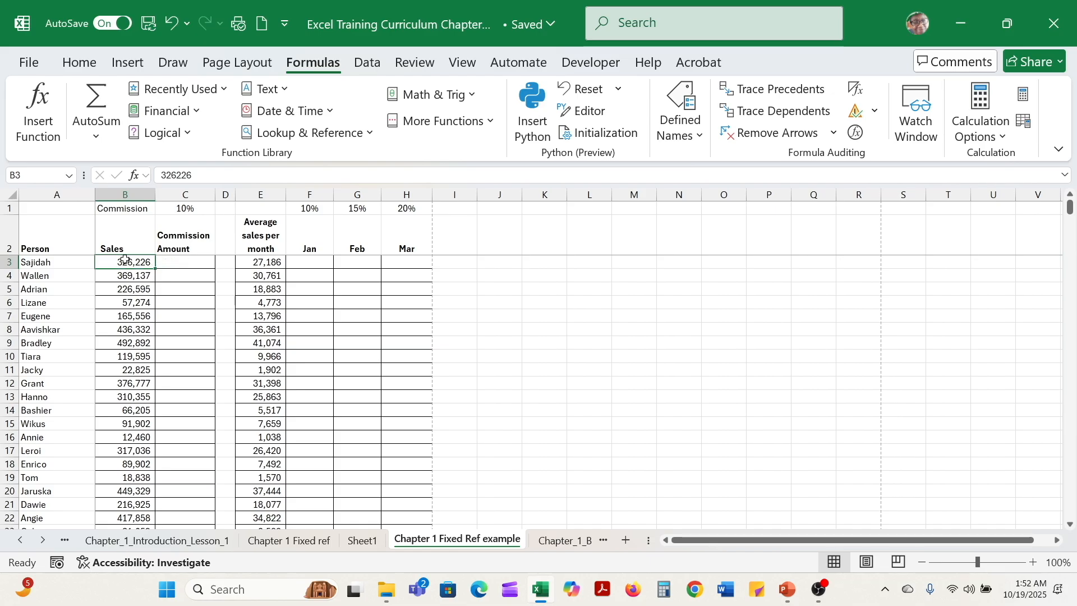
Enter the commission formula =B3*C1 in C3 with relative references.
{"action": "left_click", "coordinate": [184, 260]}
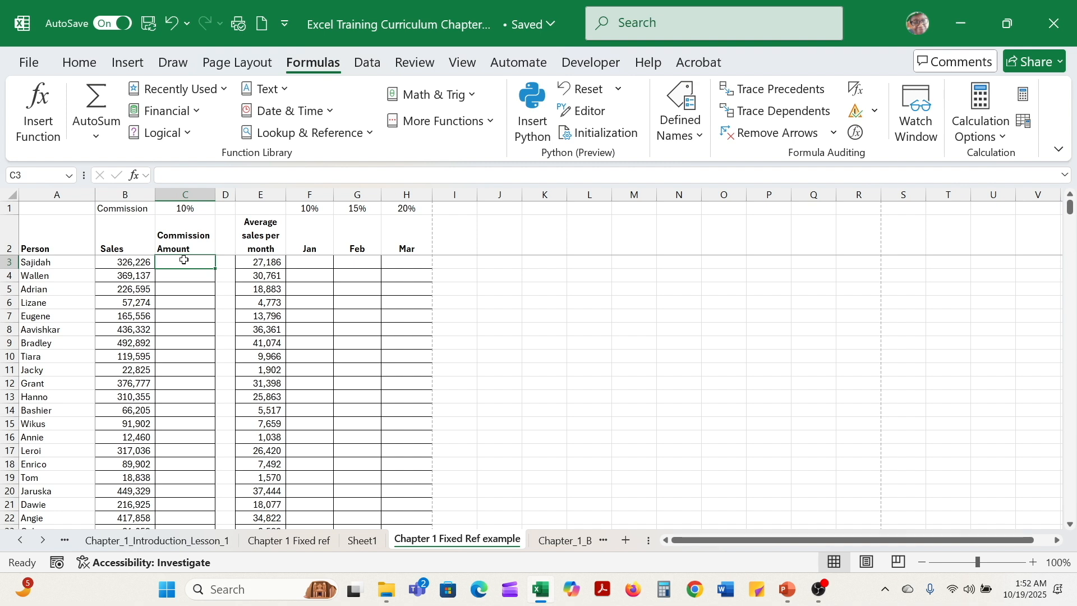
{"action": "type", "text": "="}
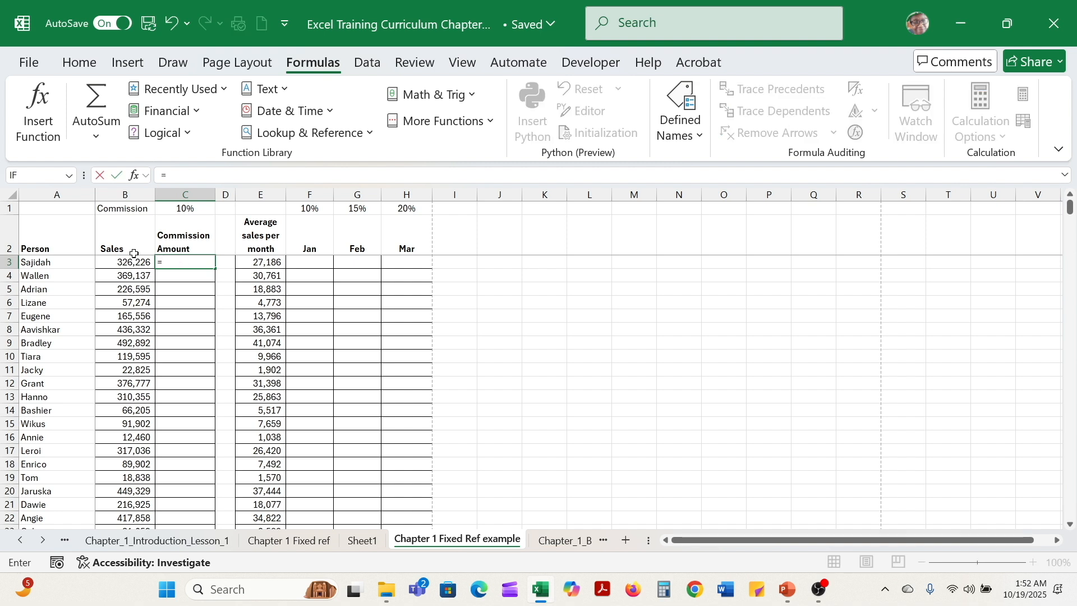
{"action": "left_click", "coordinate": [133, 265]}
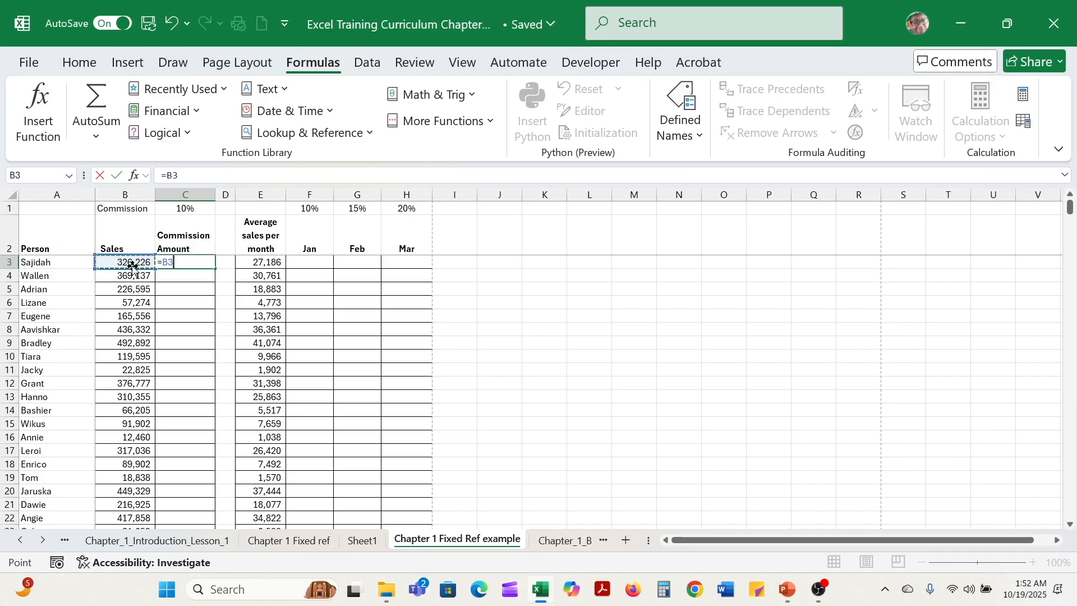
{"action": "type", "text": "*"}
{"action": "left_click", "coordinate": [192, 208]}
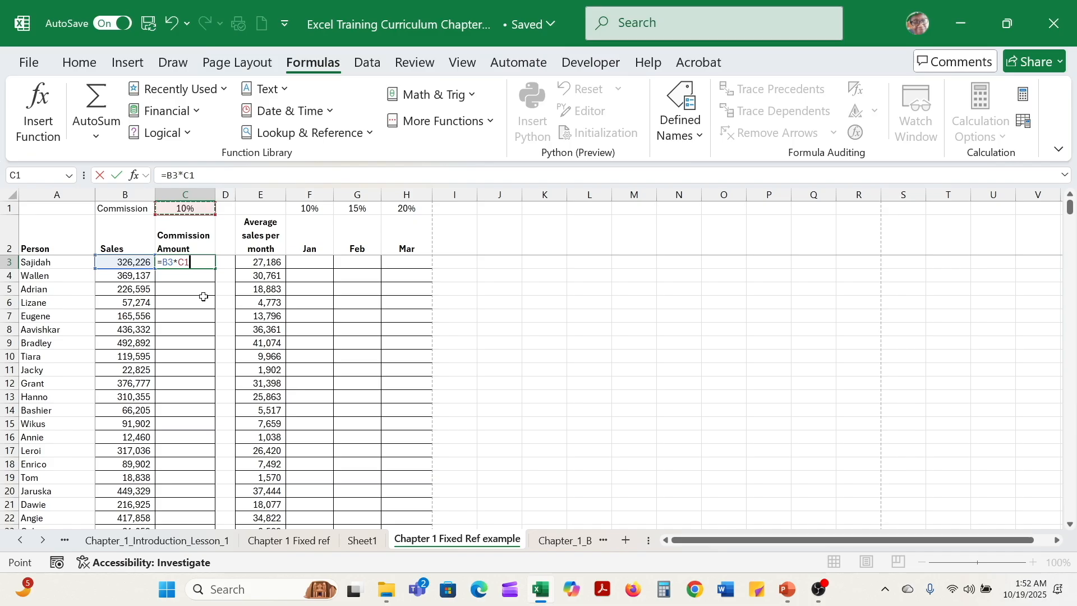
{"action": "key", "text": "Return"}
Copy the relative commission formula from C3 into C4:C5.
{"action": "left_click", "coordinate": [187, 262]}
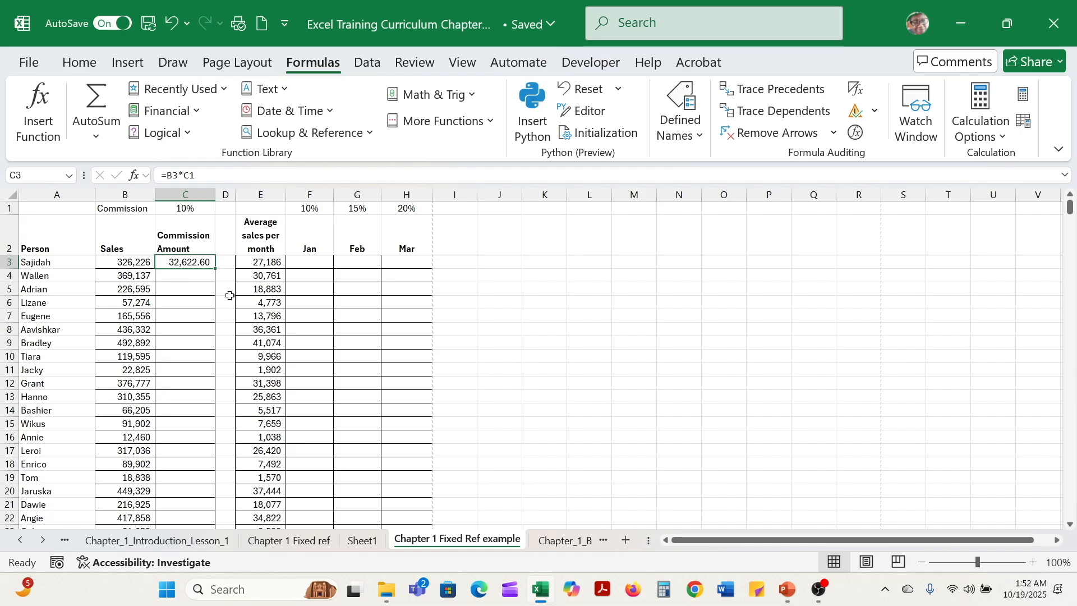
{"action": "key", "text": "ctrl+c"}
{"action": "key", "text": "Down"}
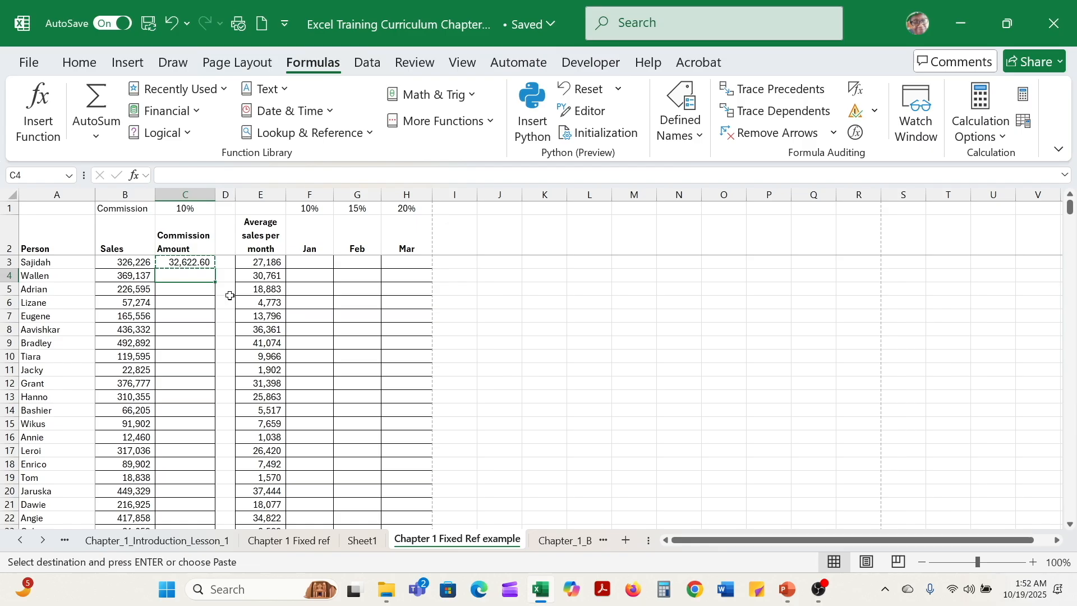
{"action": "key", "text": "shift+Down"}
{"action": "key", "text": "Return"}
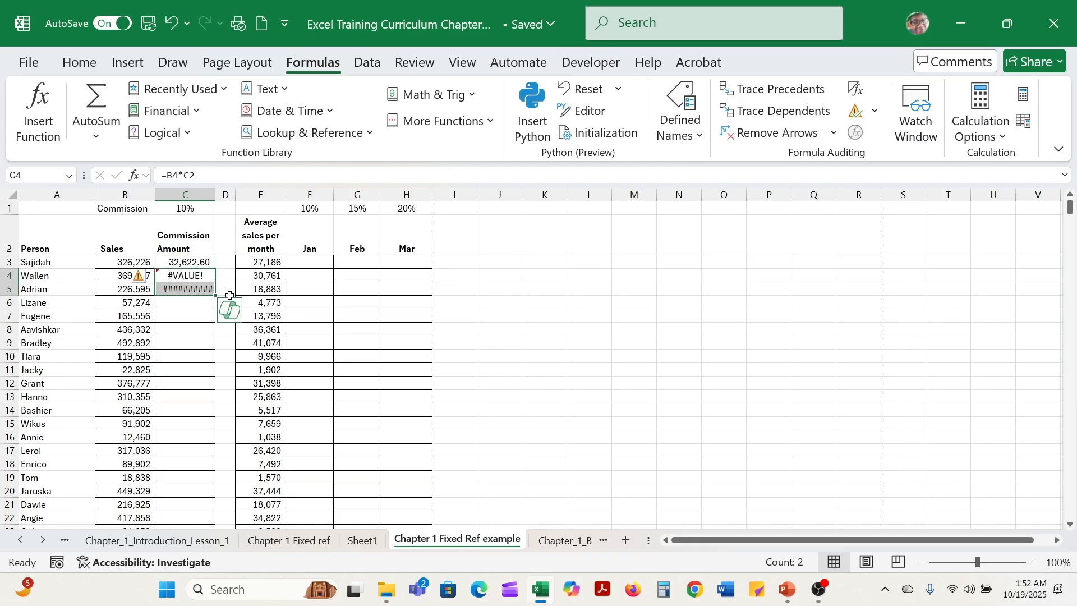
Inspect the copied formulas in C4 and C5, and autofit the width of column C.
{"action": "left_click", "coordinate": [202, 275]}
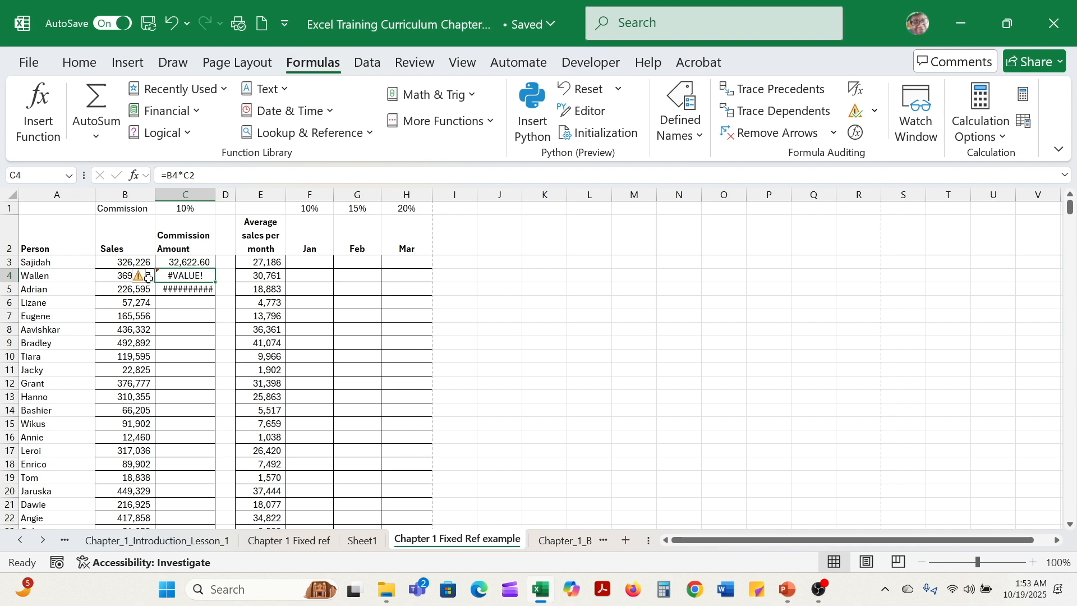
{"action": "mouse_move", "coordinate": [146, 281]}
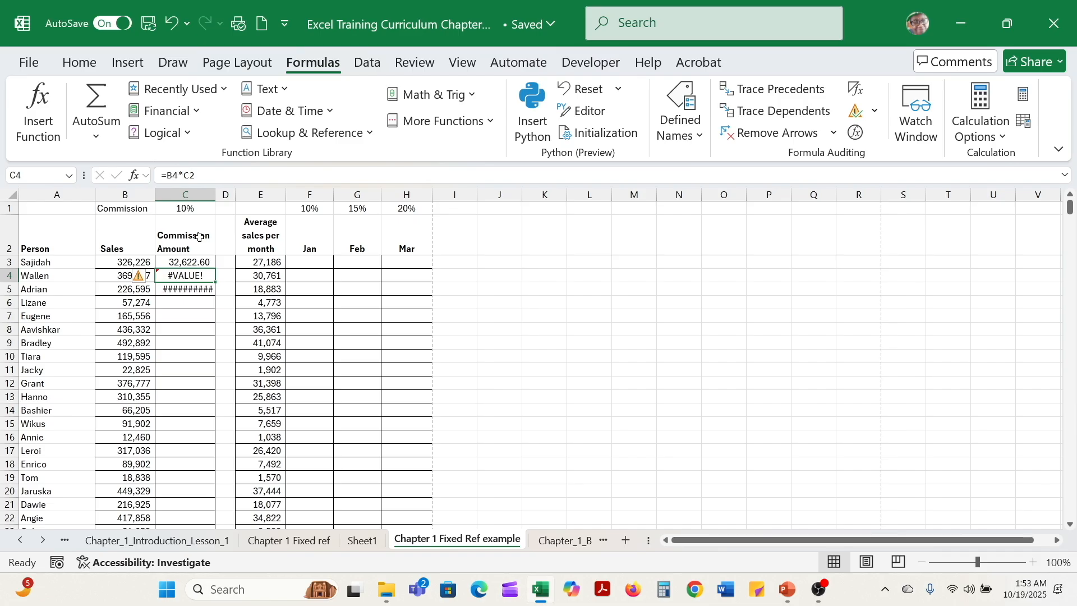
{"action": "left_click", "coordinate": [168, 287]}
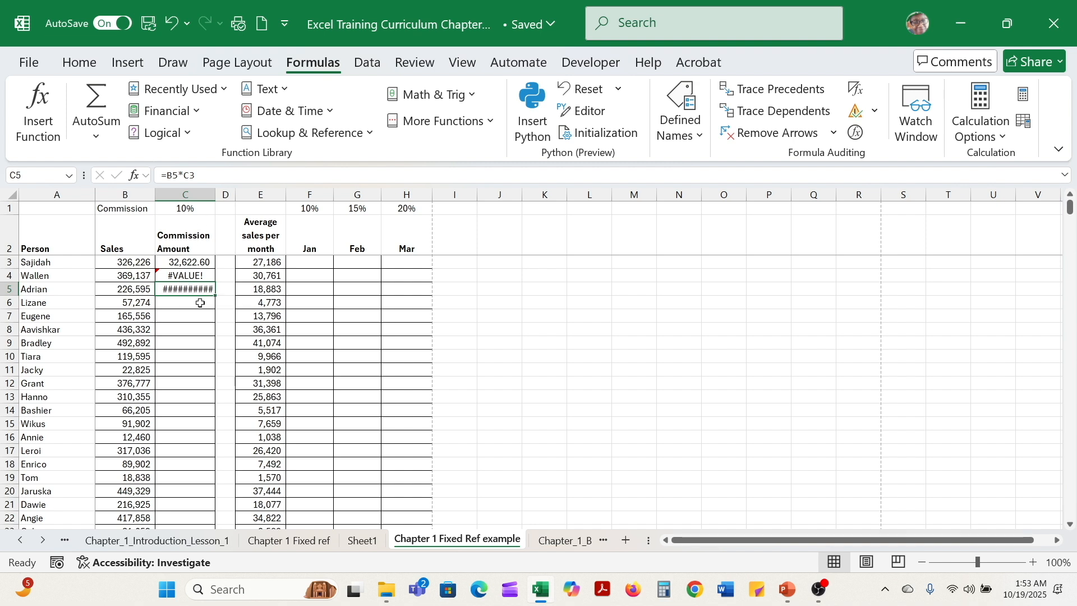
{"action": "double_click", "coordinate": [214, 192]}
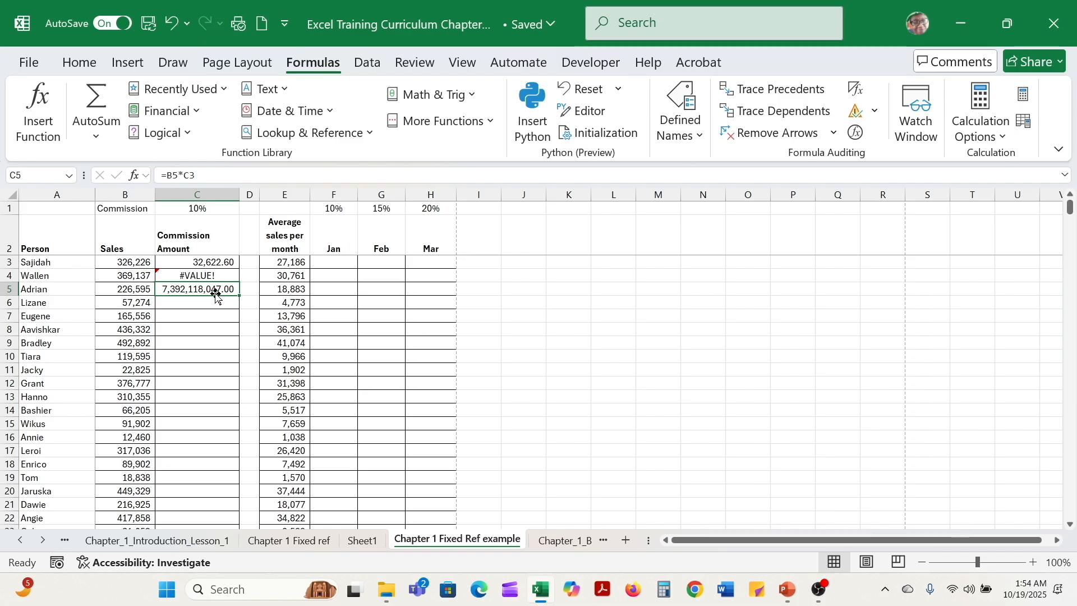
Make the commission rate reference in C3 absolute so the formula reads =B3*$C$1.
{"action": "left_click", "coordinate": [208, 263]}
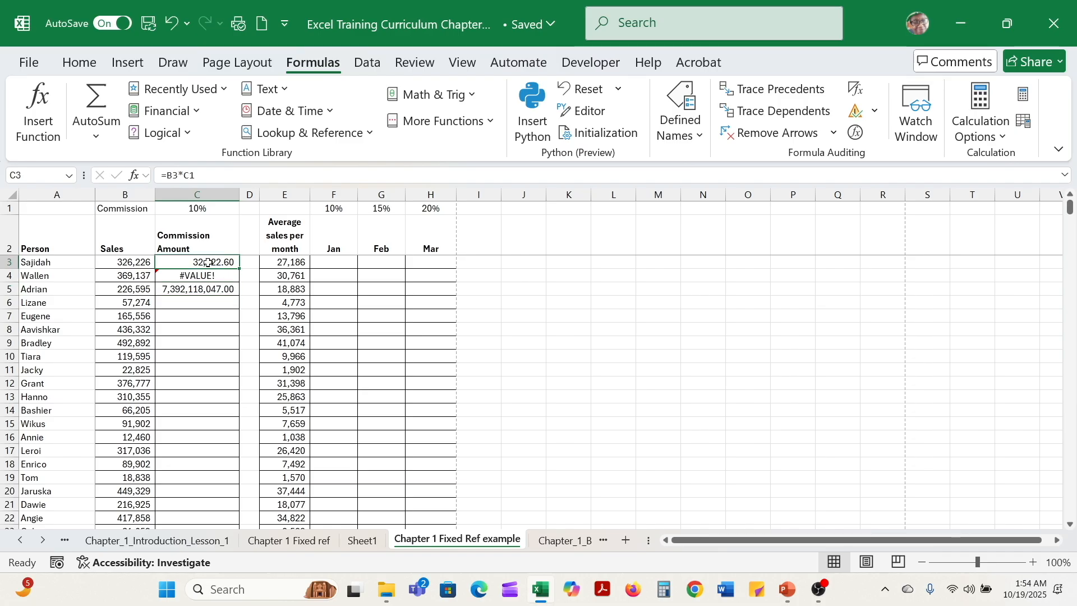
{"action": "left_click", "coordinate": [189, 176]}
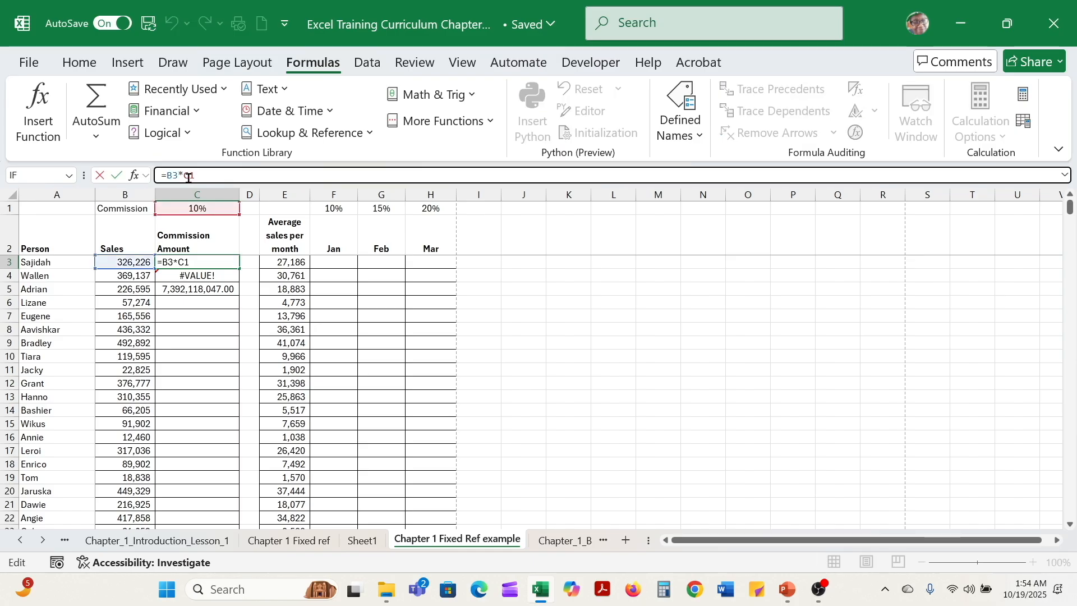
{"action": "key", "text": "F4"}
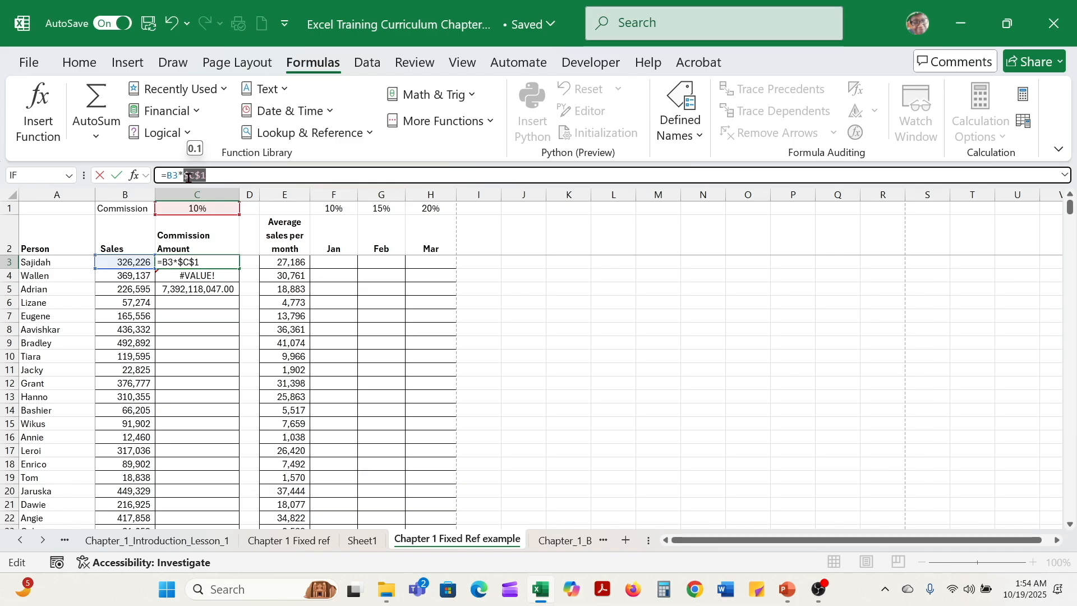
{"action": "key", "text": "Return"}
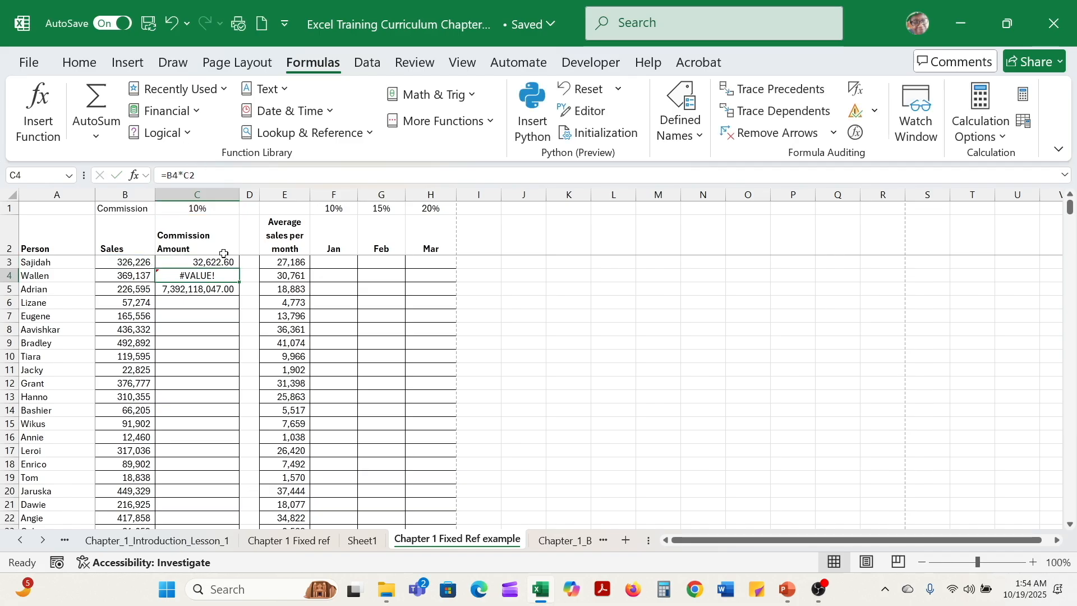
Copy the corrected C3 formula with its absolute rate reference over C4:C5.
{"action": "left_click", "coordinate": [210, 262]}
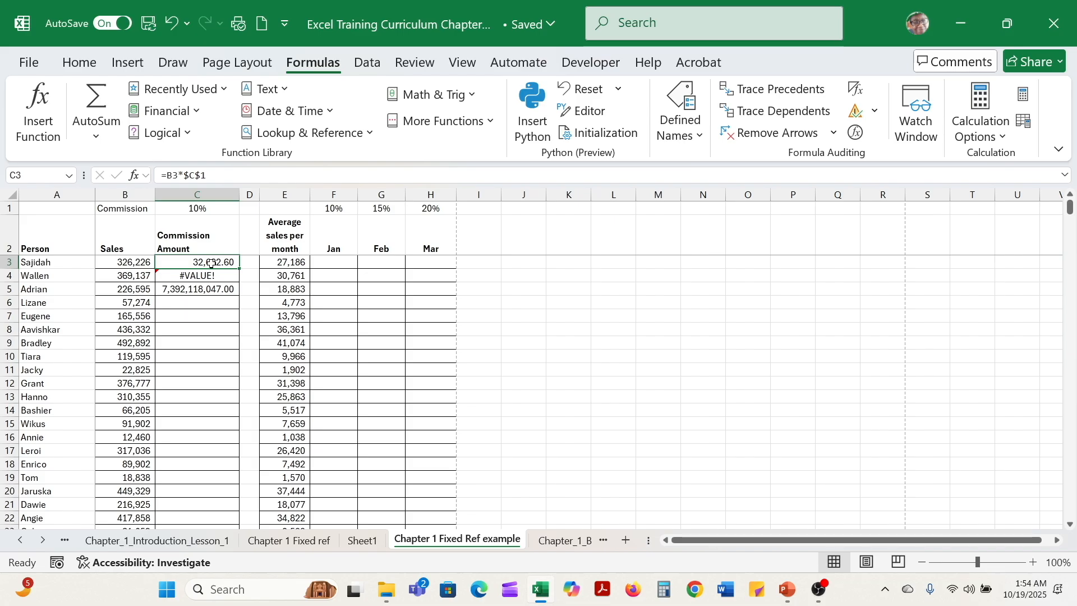
{"action": "key", "text": "ctrl+c"}
{"action": "left_click", "coordinate": [248, 285]}
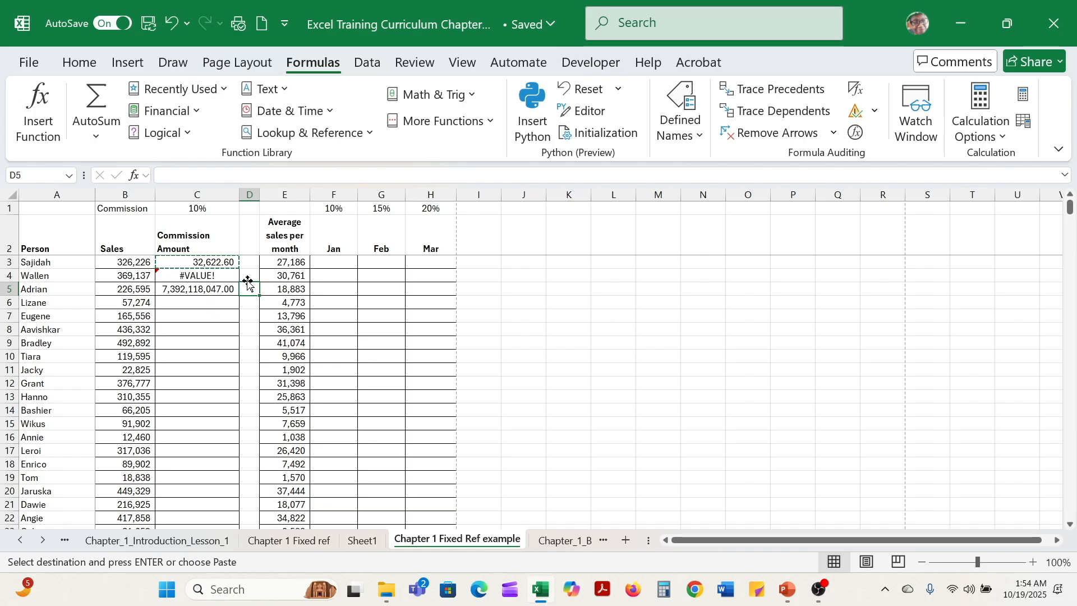
{"action": "key", "text": "shift+Down"}
{"action": "left_click", "coordinate": [201, 277]}
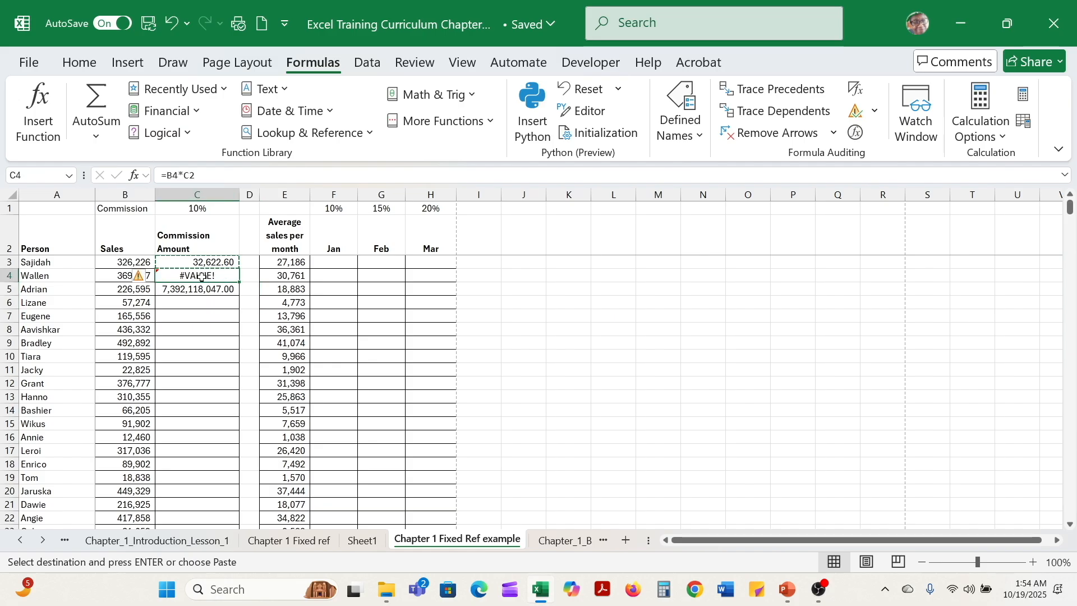
{"action": "key", "text": "shift+Down"}
{"action": "key", "text": "Return"}
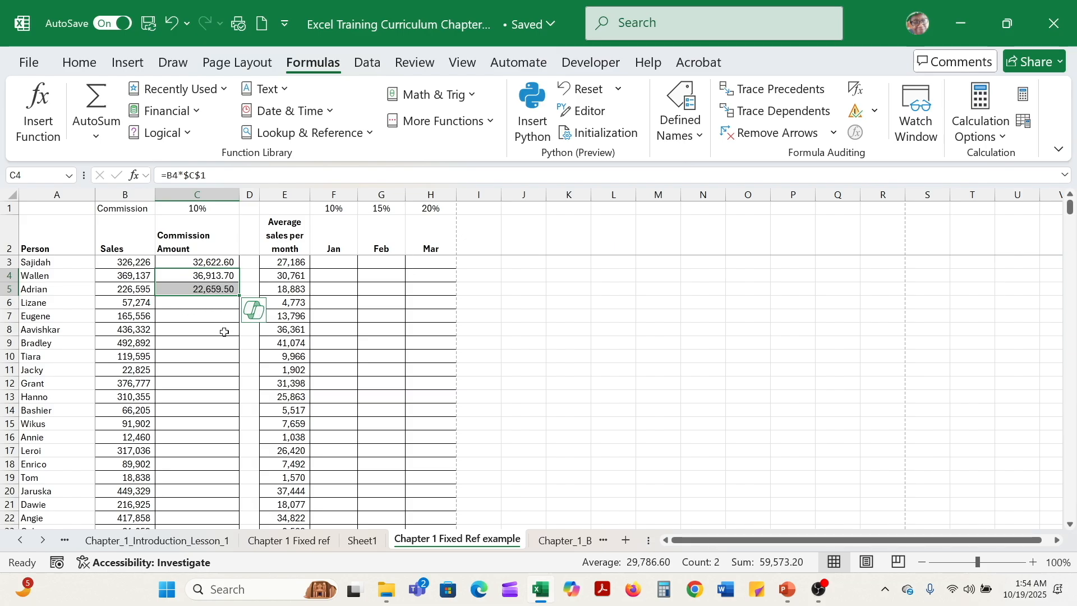
Fill the commission formula from C3 to C5, and extend it down column C to the last salesperson in row 424.
{"action": "left_click", "coordinate": [209, 264]}
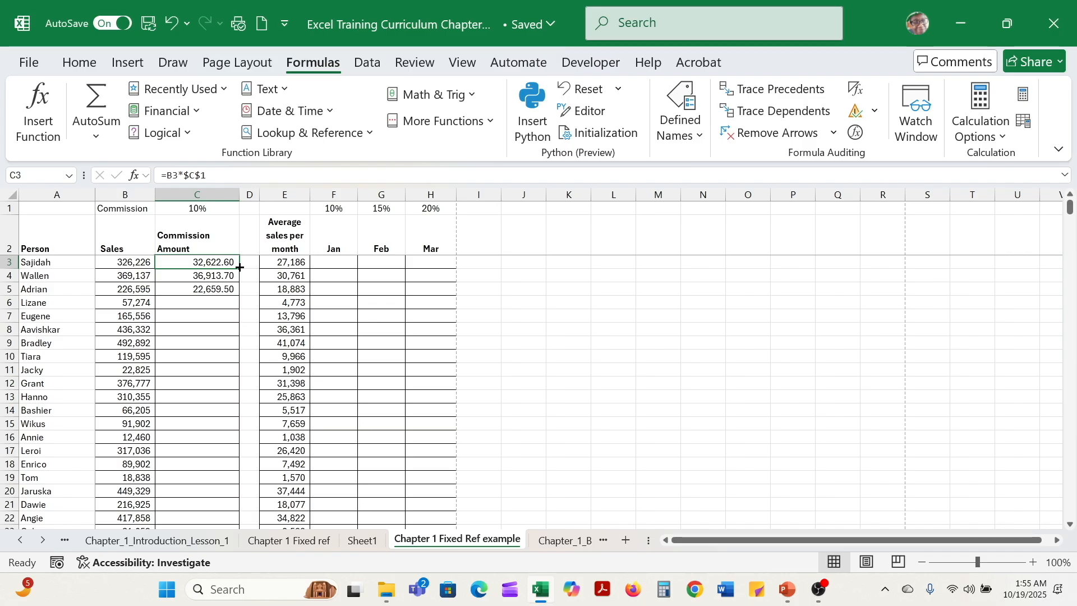
{"action": "left_click_drag", "start_coordinate": [239, 268], "coordinate": [240, 293]}
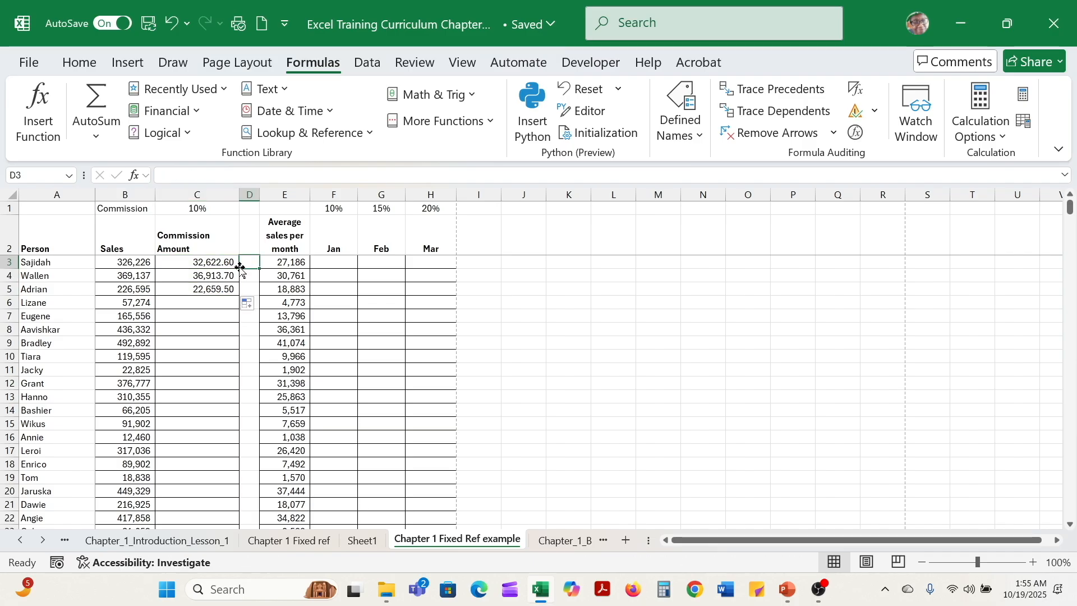
{"action": "left_click", "coordinate": [221, 290]}
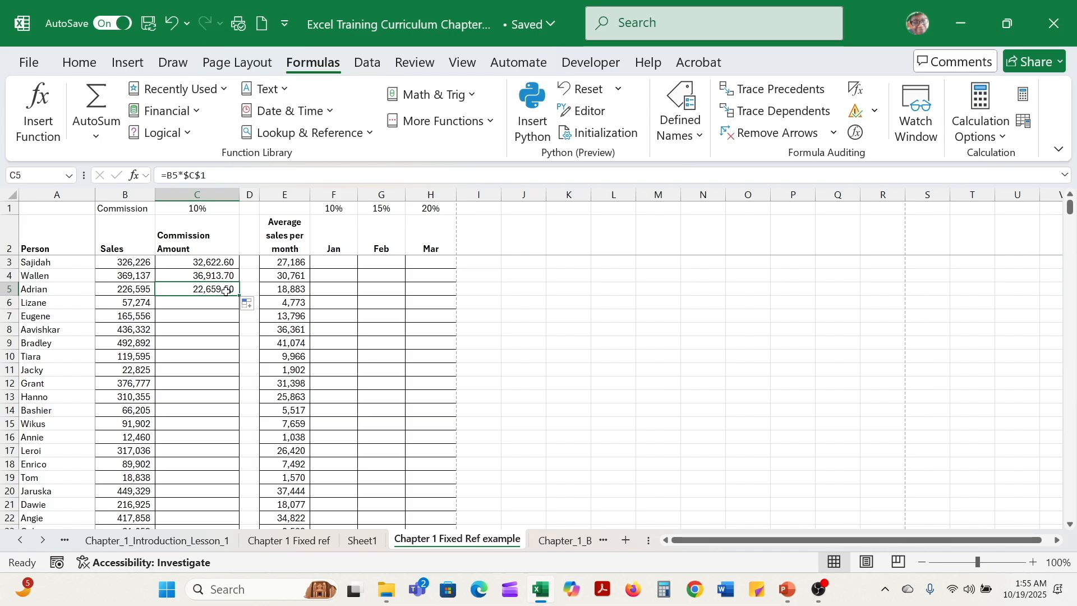
{"action": "double_click", "coordinate": [239, 296]}
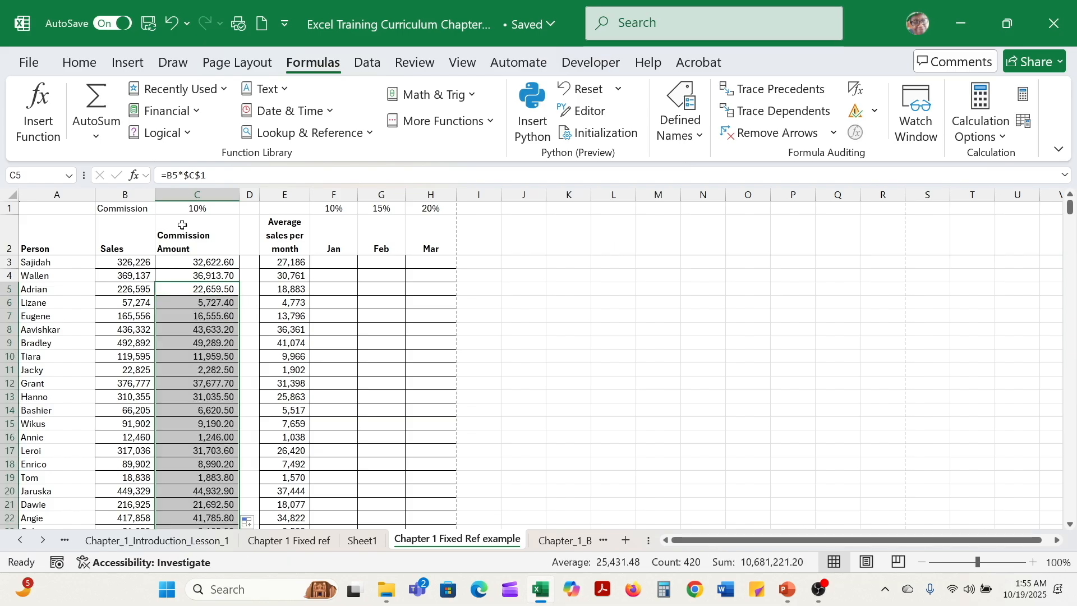
Check the filled commission formulas at the end of the list, including C424, C418 and C412, and return to C3.
{"action": "left_click", "coordinate": [183, 286]}
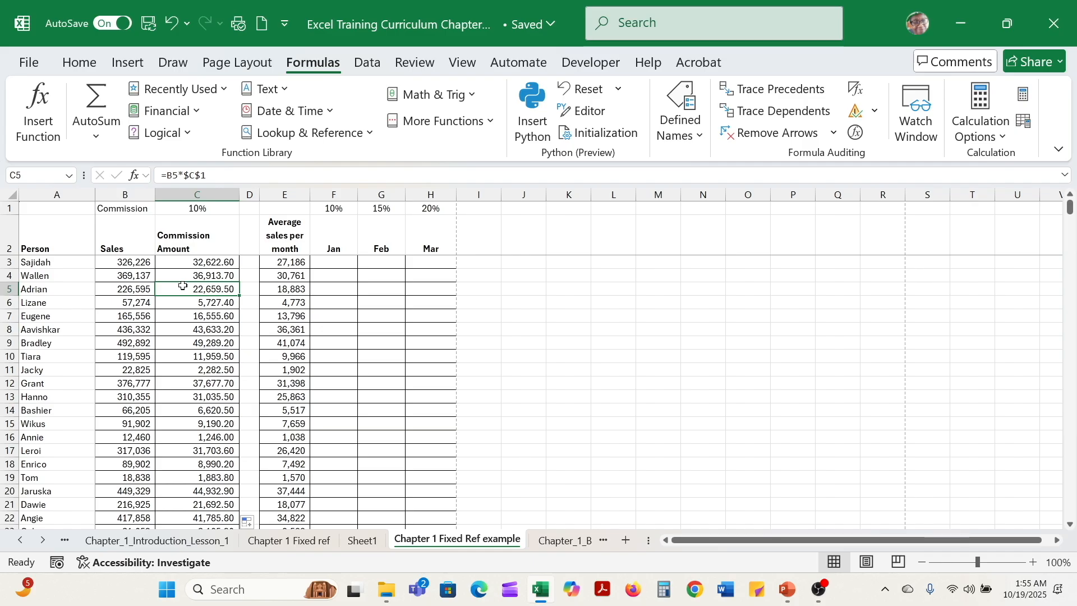
{"action": "key", "text": "ctrl+Down"}
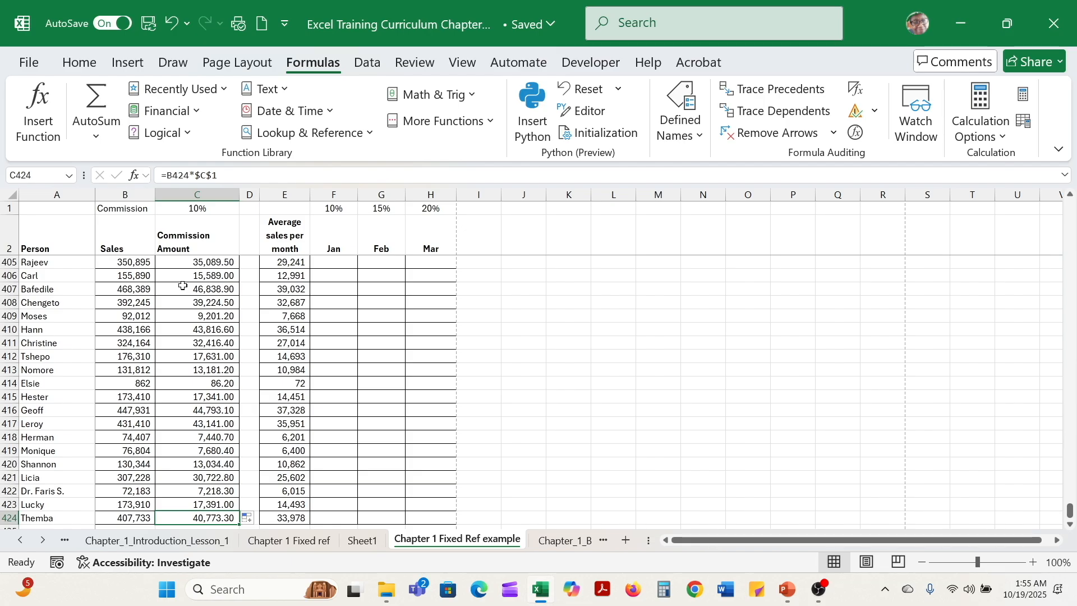
{"action": "left_click", "coordinate": [1071, 527]}
{"action": "left_click", "coordinate": [1071, 527]}
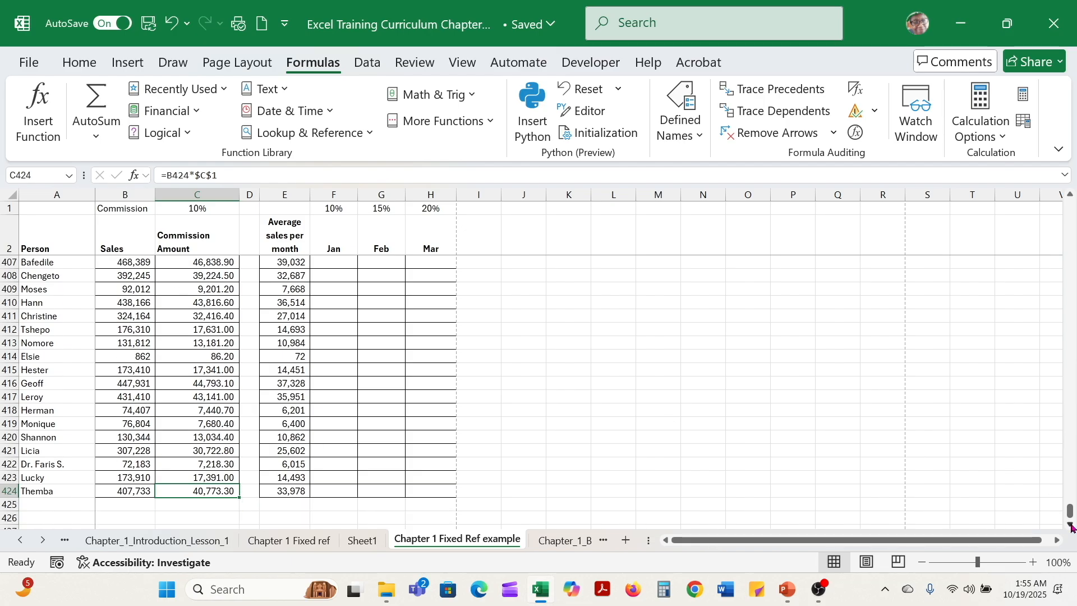
{"action": "left_click", "coordinate": [202, 407]}
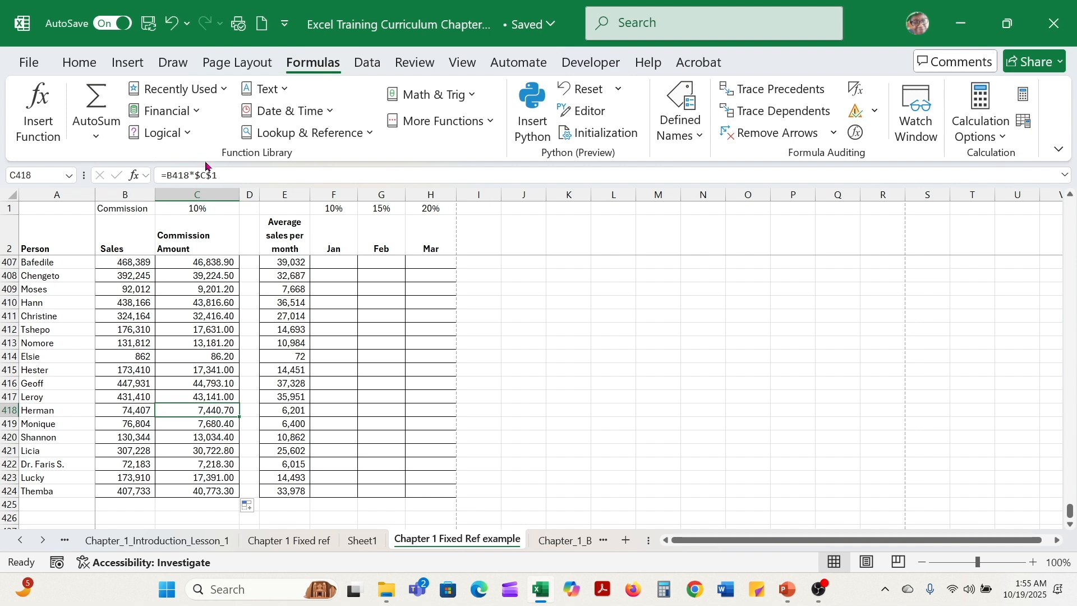
{"action": "left_click", "coordinate": [216, 331]}
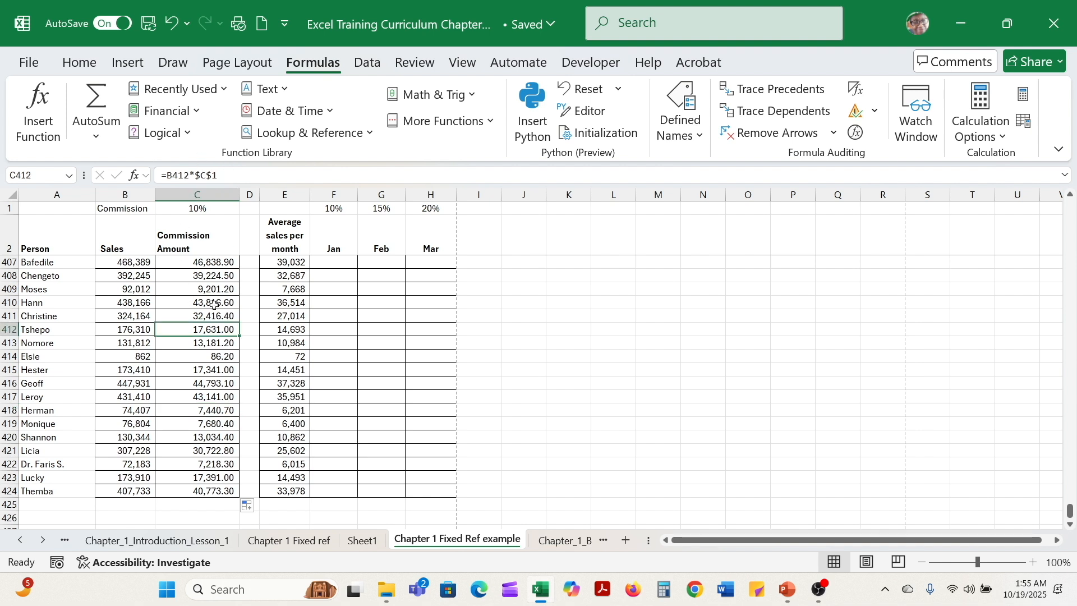
{"action": "key", "text": "ctrl+Up"}
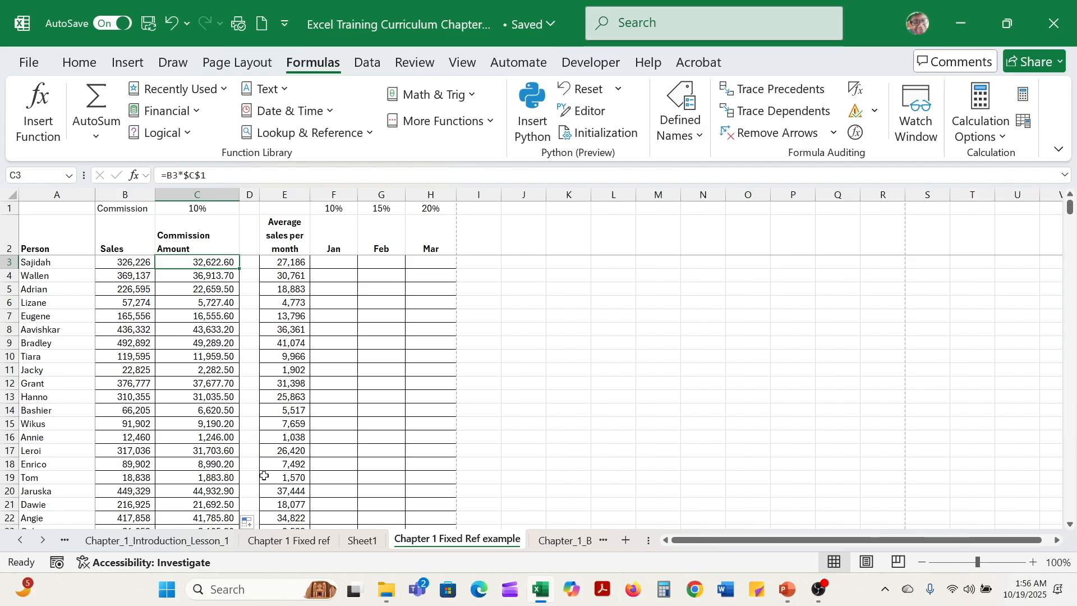
Review the mixed-reference formula in C7 on the Chapter 1 Fixed ref sheet, and return to the Chapter 1 Fixed Ref example sheet.
{"action": "left_click", "coordinate": [305, 541]}
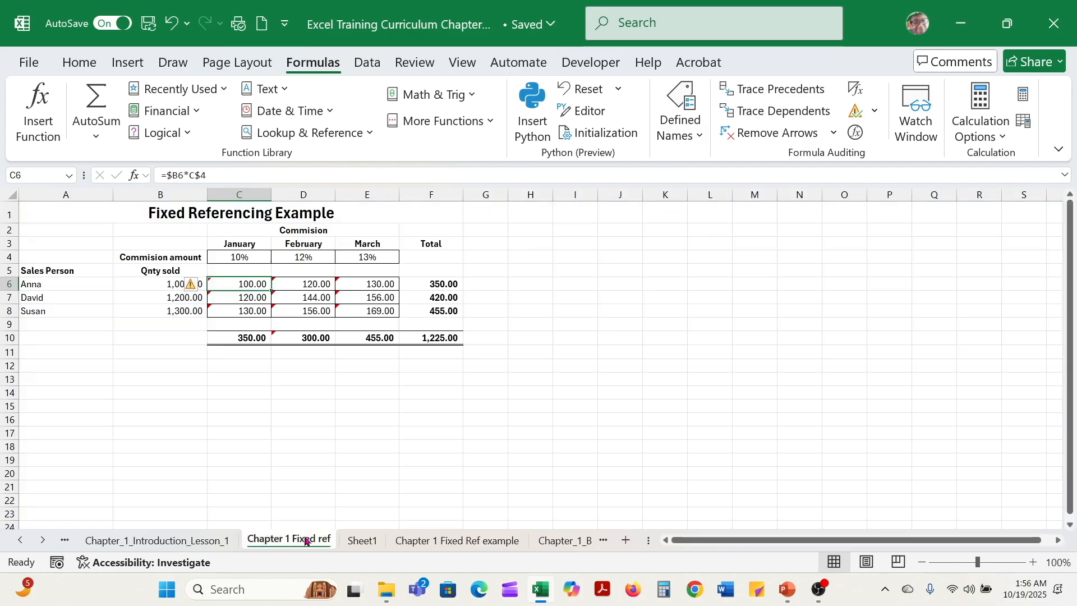
{"action": "left_click", "coordinate": [231, 301]}
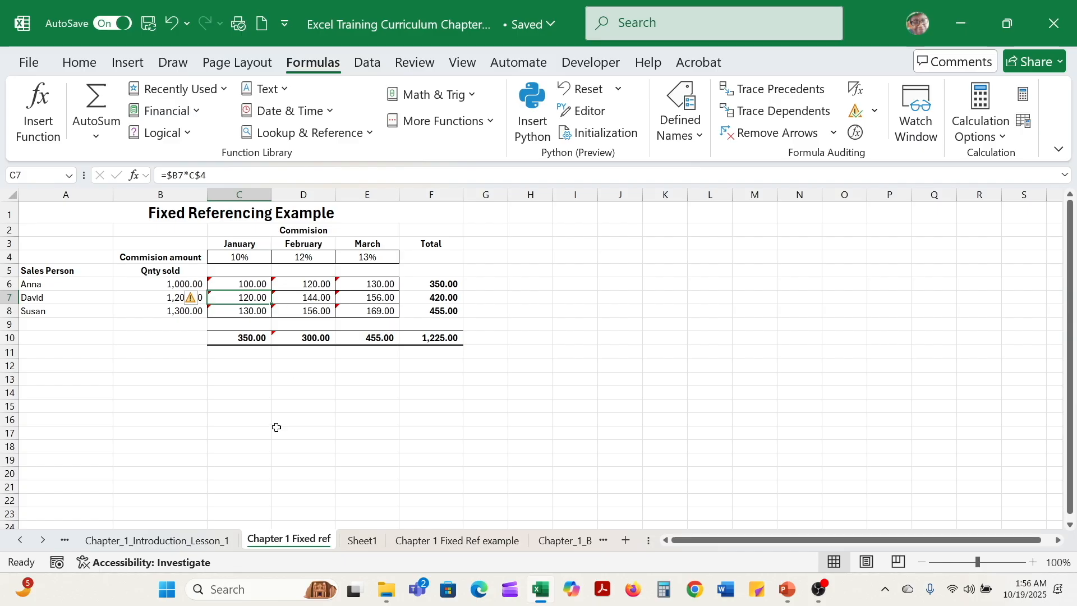
{"action": "left_click", "coordinate": [422, 543]}
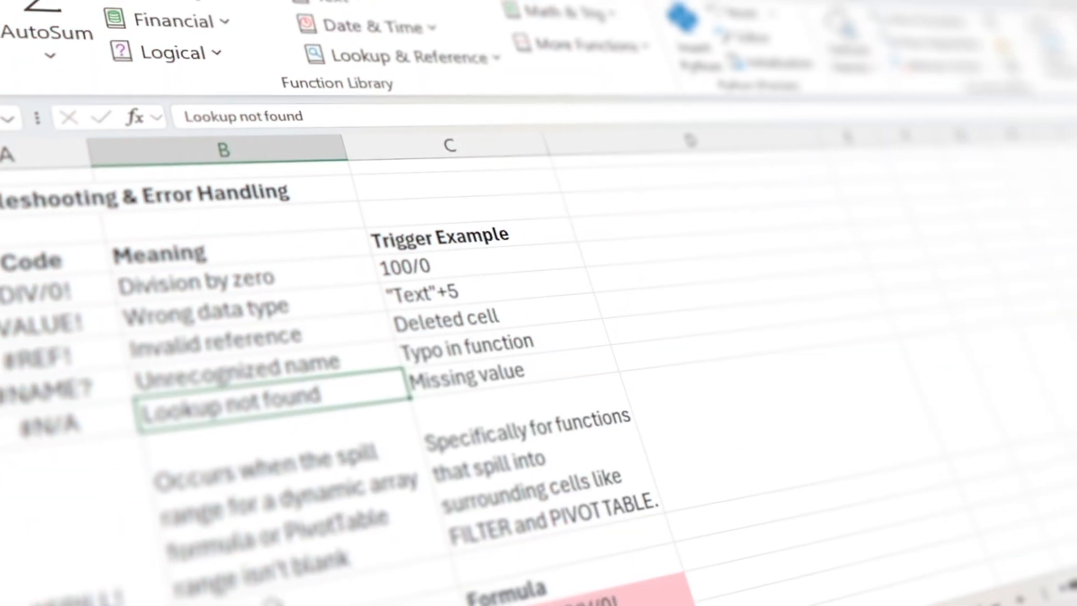
{"action": "left_click", "coordinate": [84, 605]}
{"action": "left_click", "coordinate": [291, 605]}
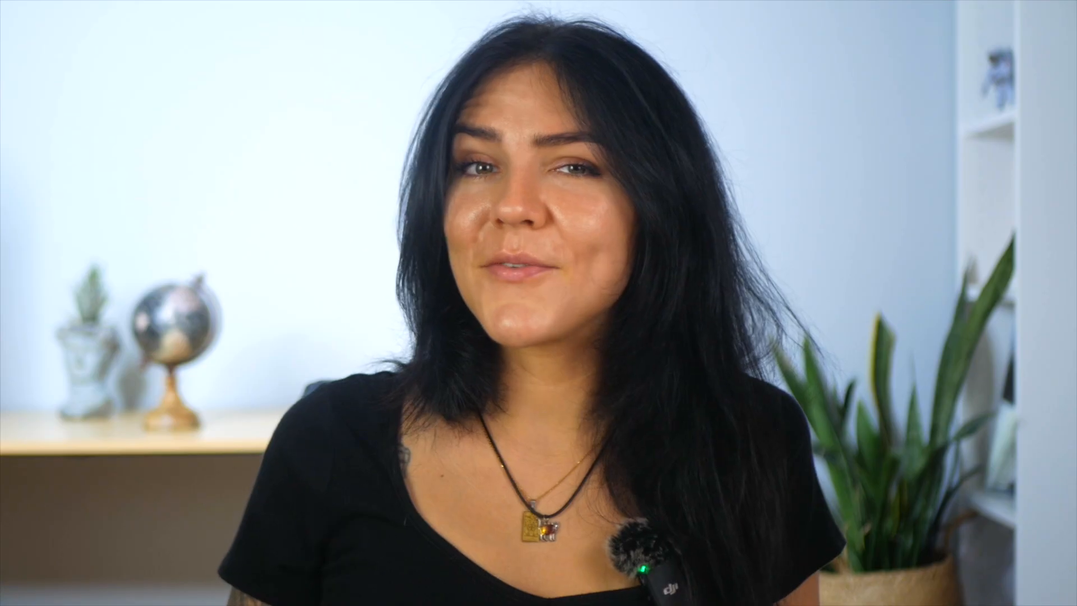